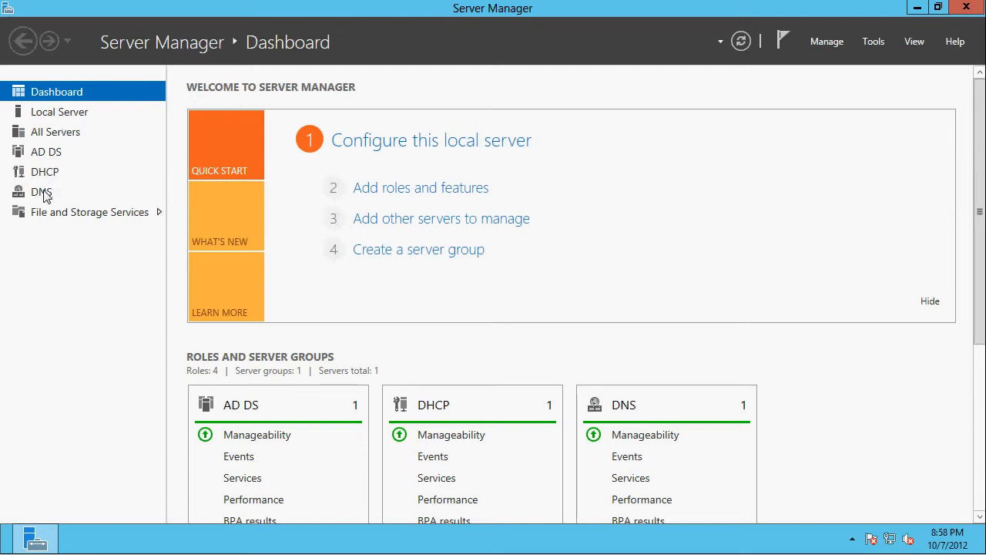
- Close Server Manager and launch the SQL Server installer from the SQLFULL_ENU DVD drive (D:)
{"action": "left_click", "coordinate": [967, 8]}
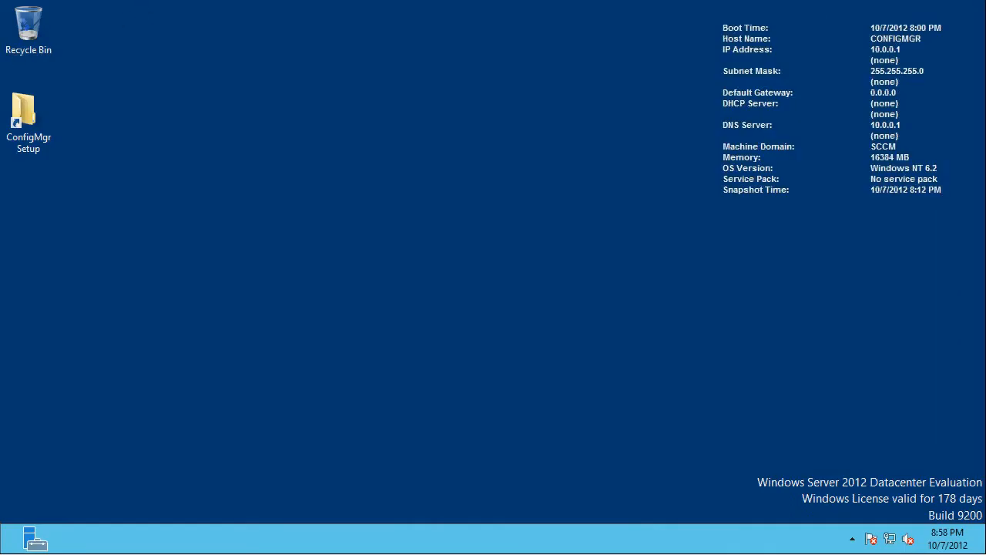
{"action": "key", "text": "super"}
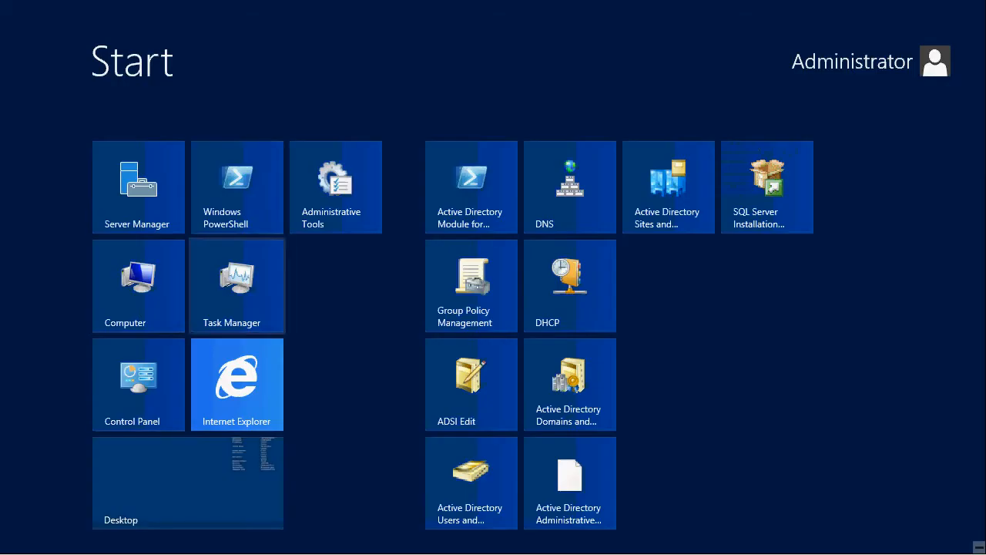
{"action": "left_click", "coordinate": [139, 286]}
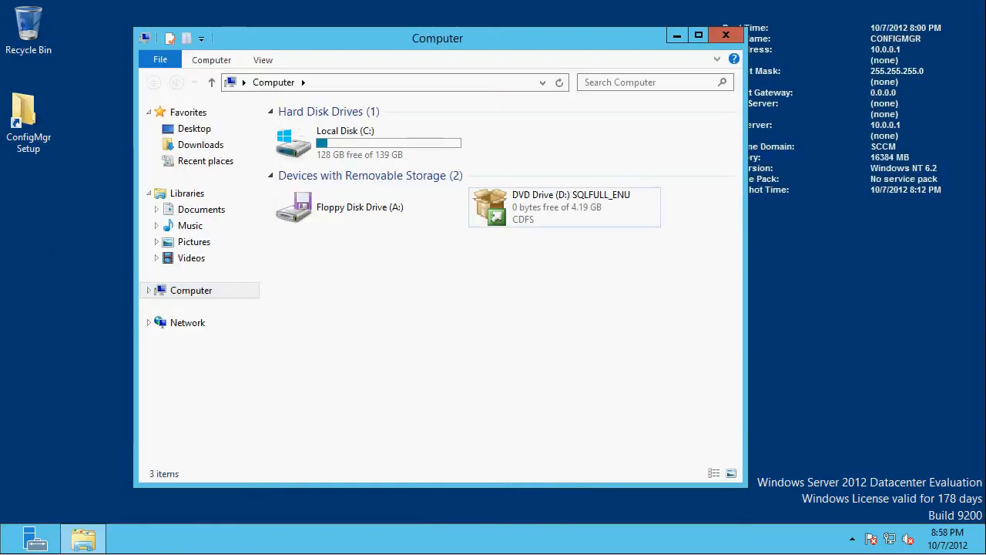
{"action": "double_click", "coordinate": [565, 206]}
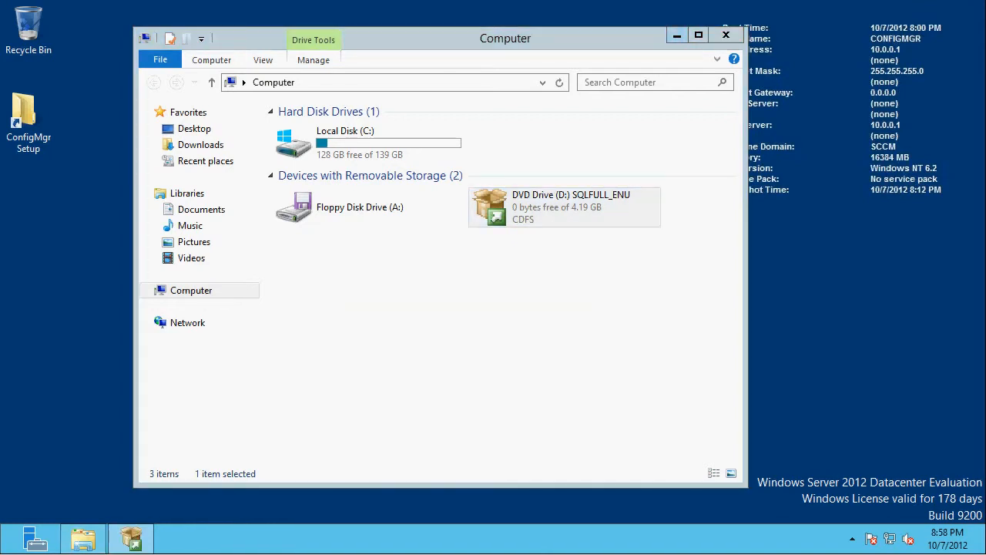
- Minimize the Computer window and start a new SQL Server stand-alone installation from the Installation Center
{"action": "left_click", "coordinate": [677, 34]}
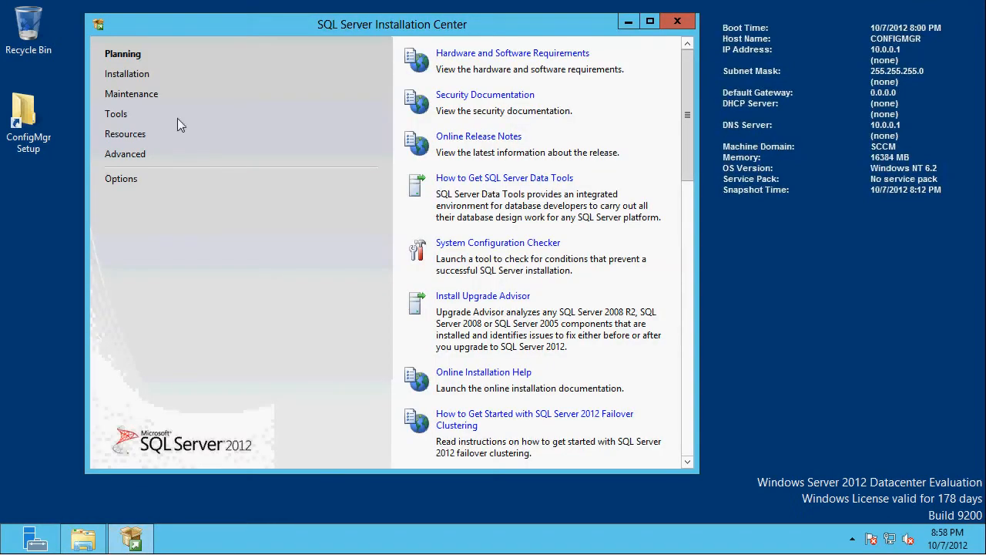
{"action": "left_click", "coordinate": [131, 74]}
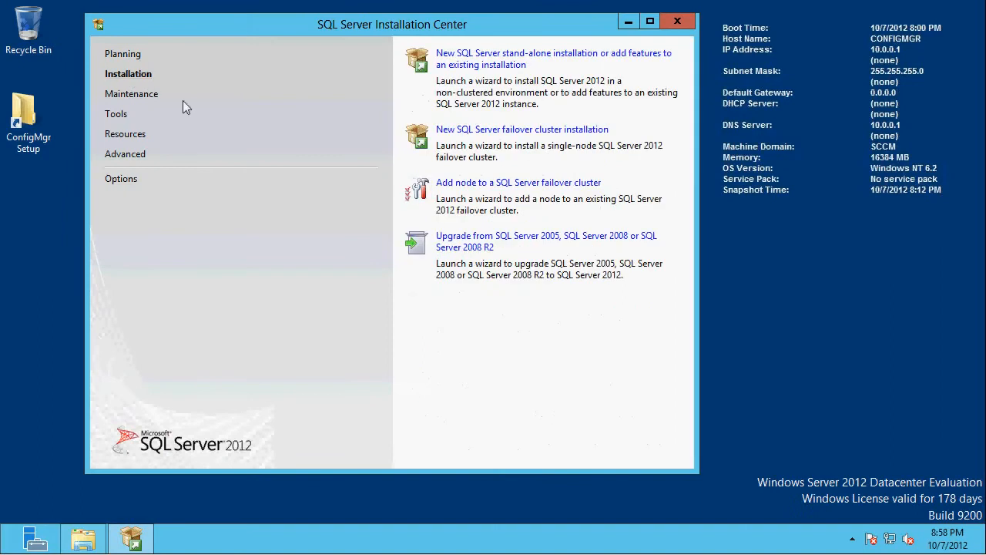
{"action": "left_click", "coordinate": [497, 60]}
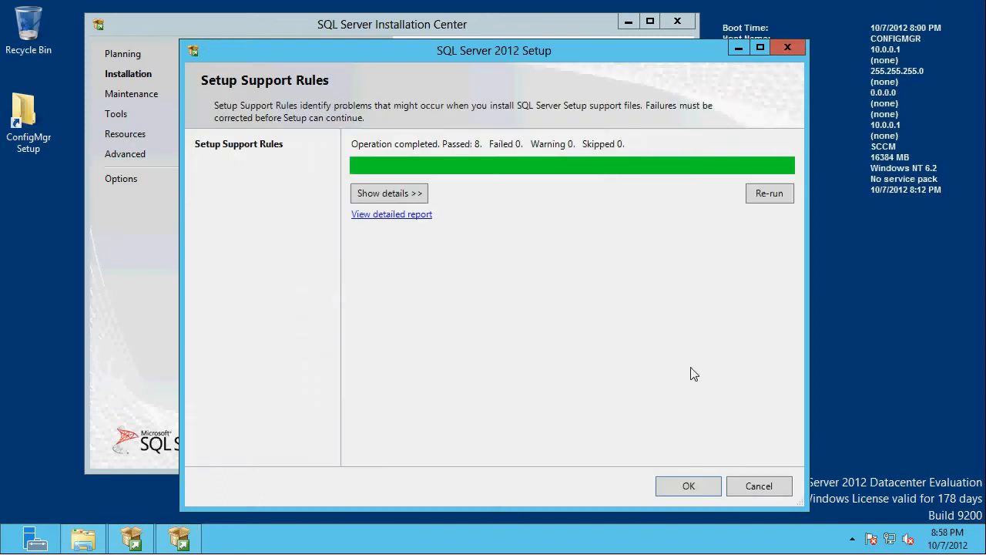
- Review the setup support rule details, continue, and exclude SQL Server product updates from the installation
{"action": "left_click", "coordinate": [383, 194]}
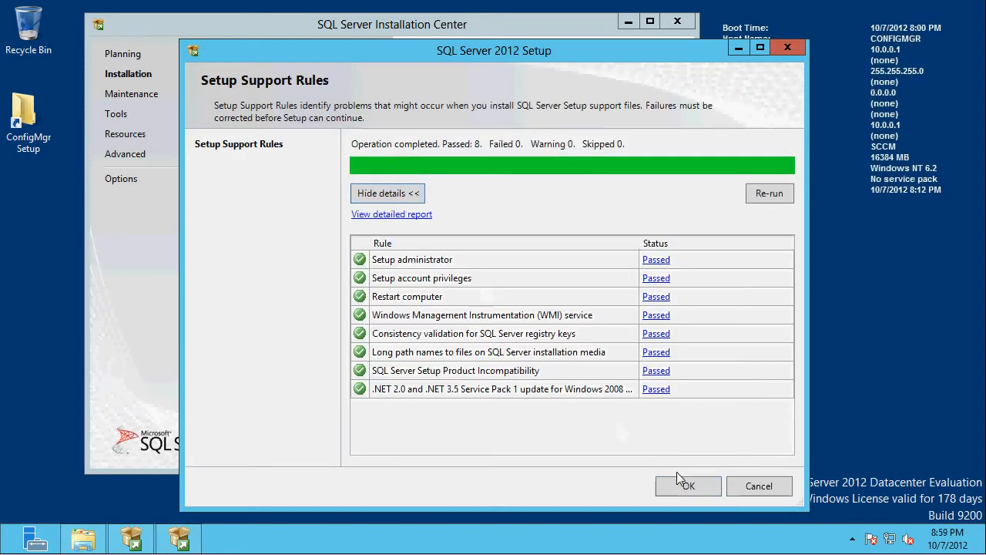
{"action": "left_click", "coordinate": [682, 484]}
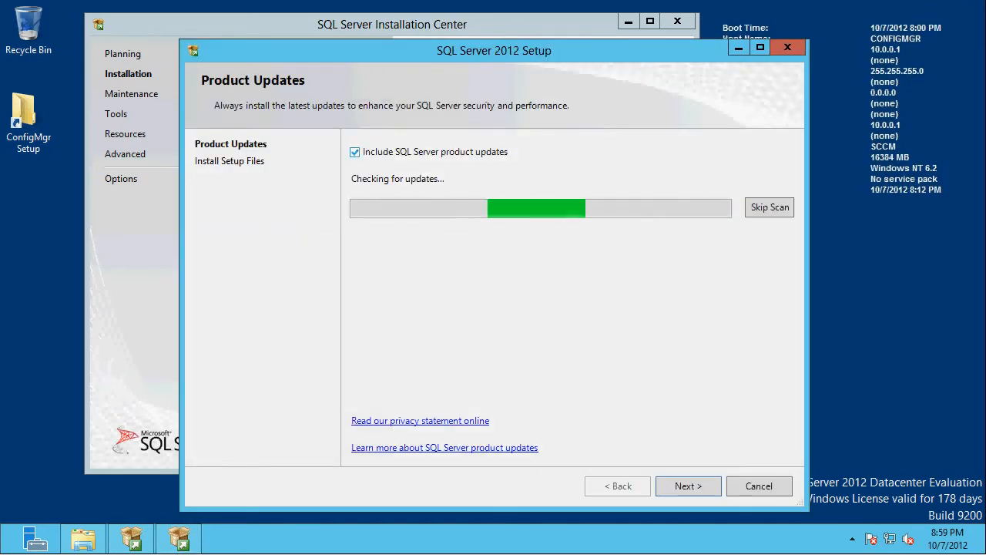
{"action": "left_click", "coordinate": [355, 152]}
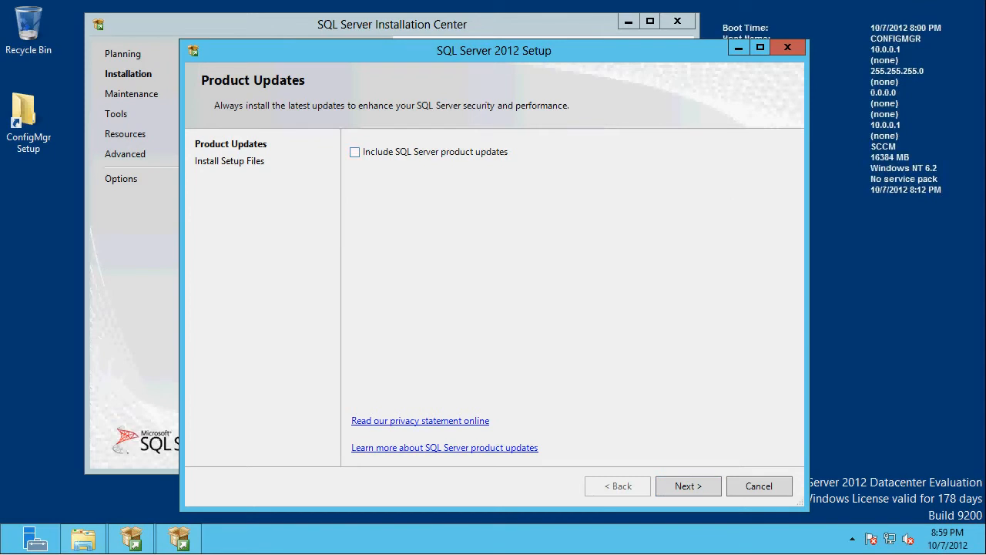
{"action": "left_click", "coordinate": [688, 486]}
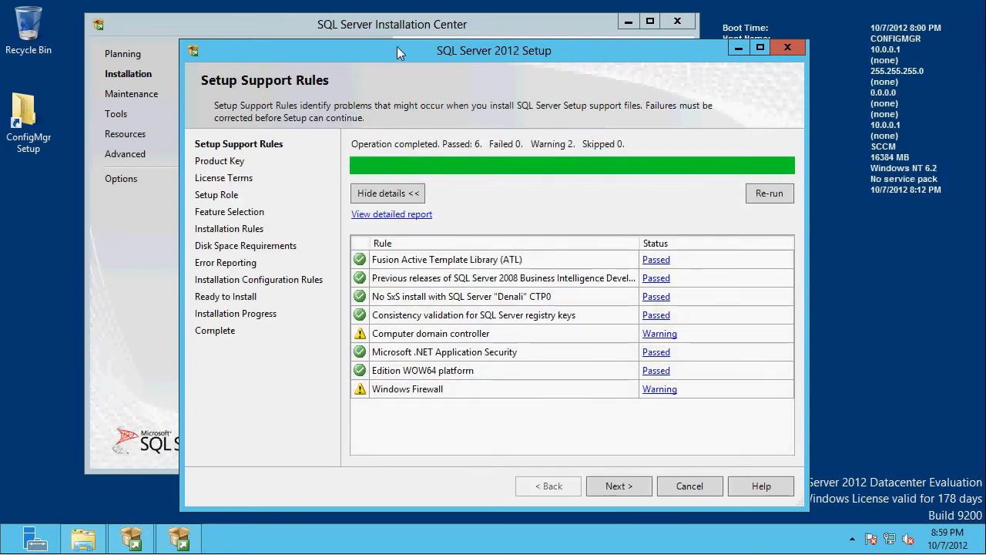
- Continue past the second support rules check, keep the free Evaluation edition and accept the license terms
{"action": "left_click_drag", "start_coordinate": [397, 46], "coordinate": [347, 11]}
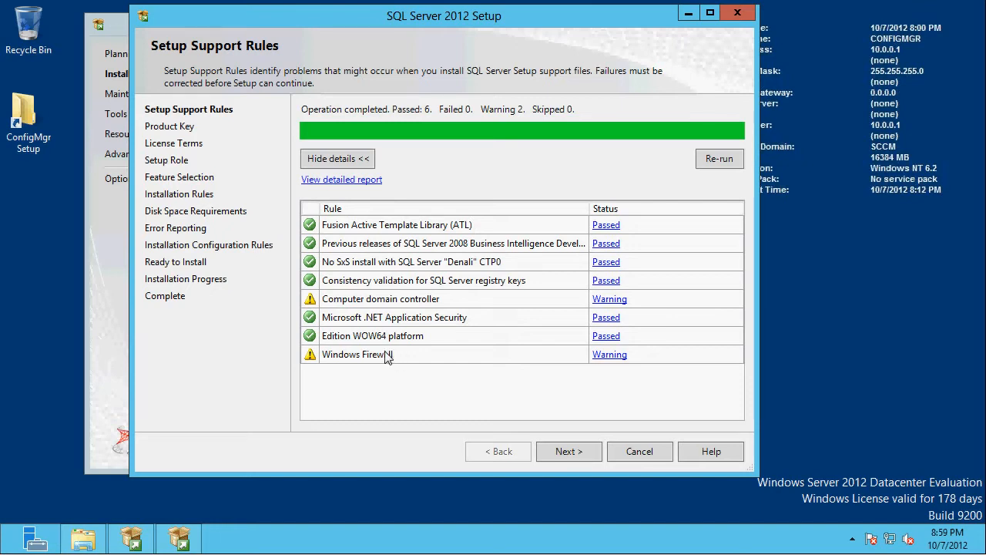
{"action": "left_click", "coordinate": [563, 456]}
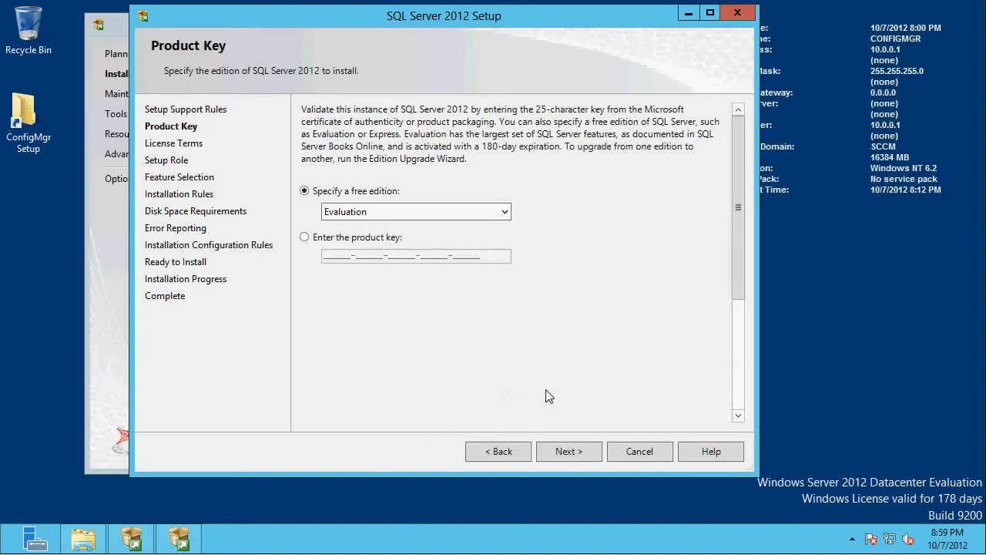
{"action": "left_click", "coordinate": [574, 451]}
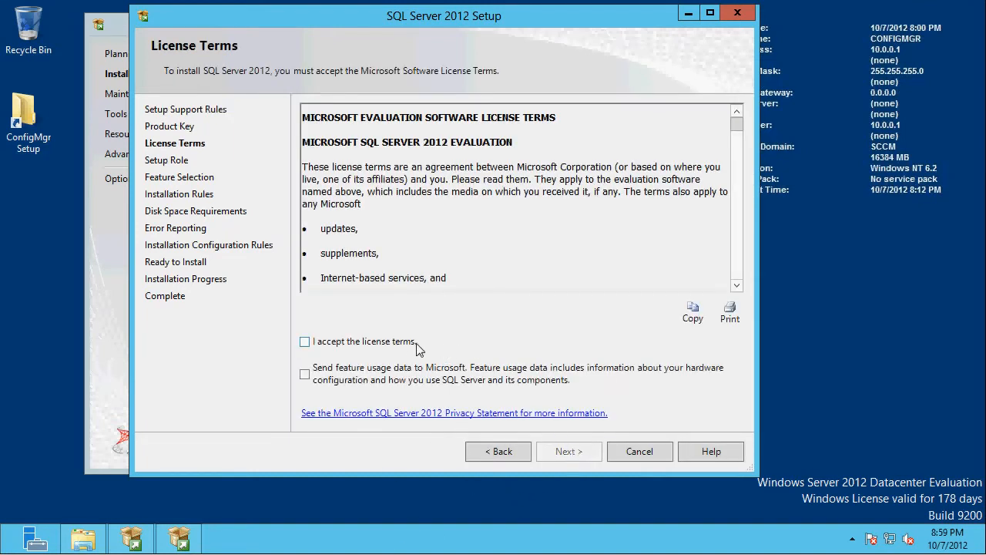
{"action": "left_click", "coordinate": [409, 345]}
{"action": "left_click", "coordinate": [578, 455]}
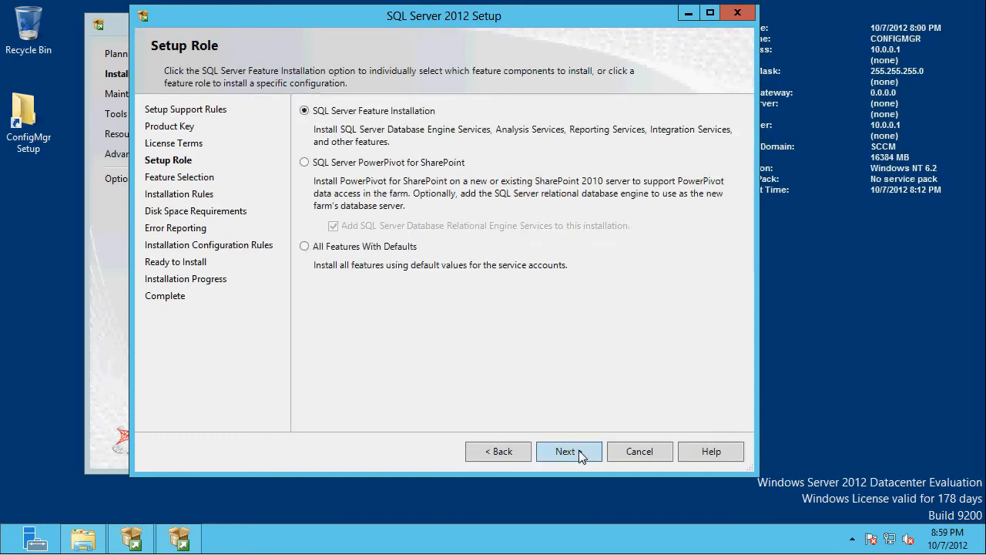
- Keep the SQL Server Feature Installation role and select Database Engine Services, Reporting Services - Native and Management Tools - Complete
{"action": "left_click", "coordinate": [581, 456]}
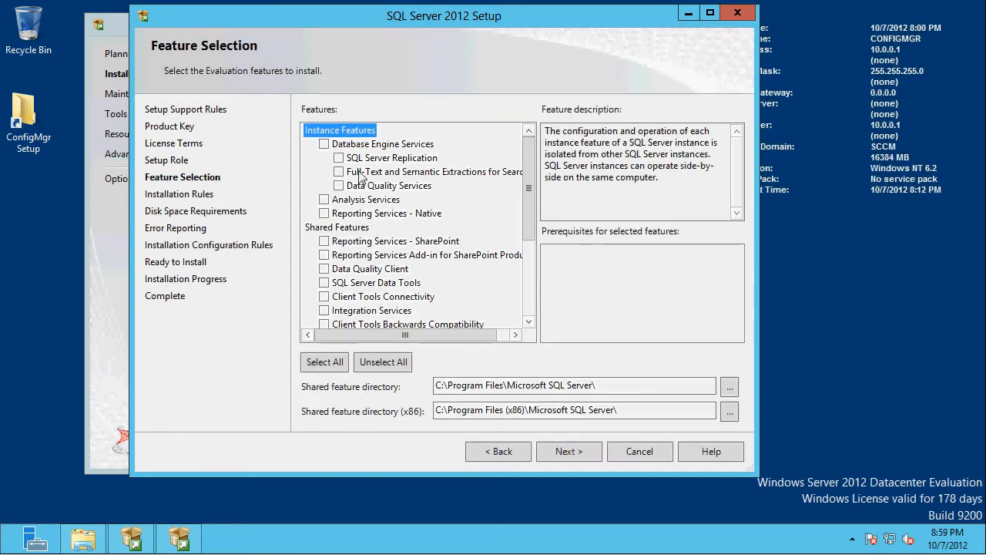
{"action": "left_click", "coordinate": [324, 145]}
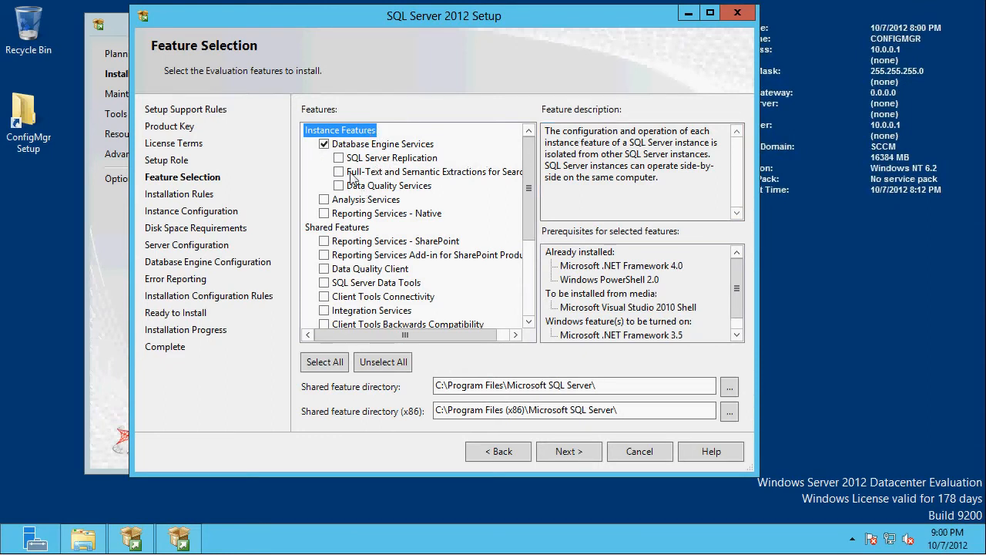
{"action": "left_click", "coordinate": [324, 214]}
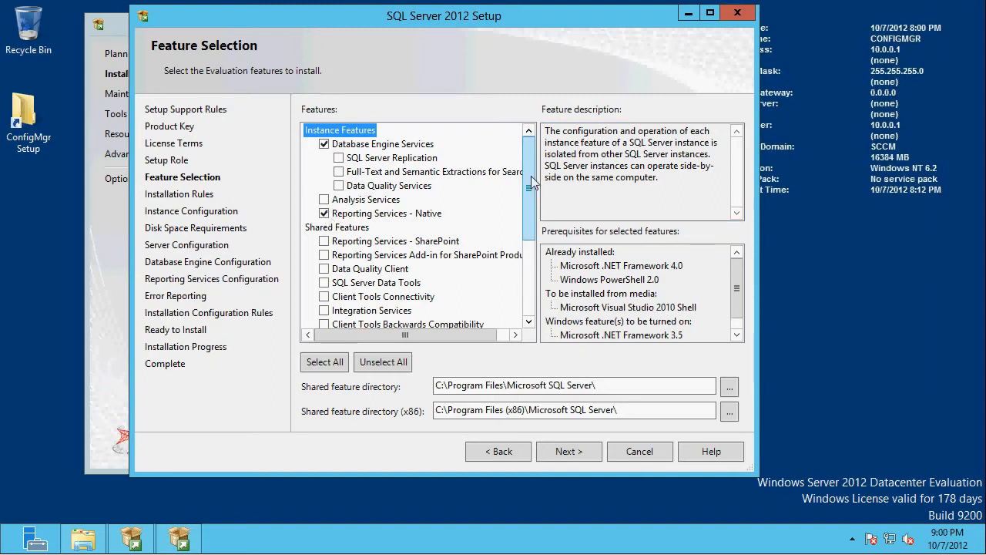
{"action": "left_click_drag", "start_coordinate": [530, 199], "coordinate": [531, 276]}
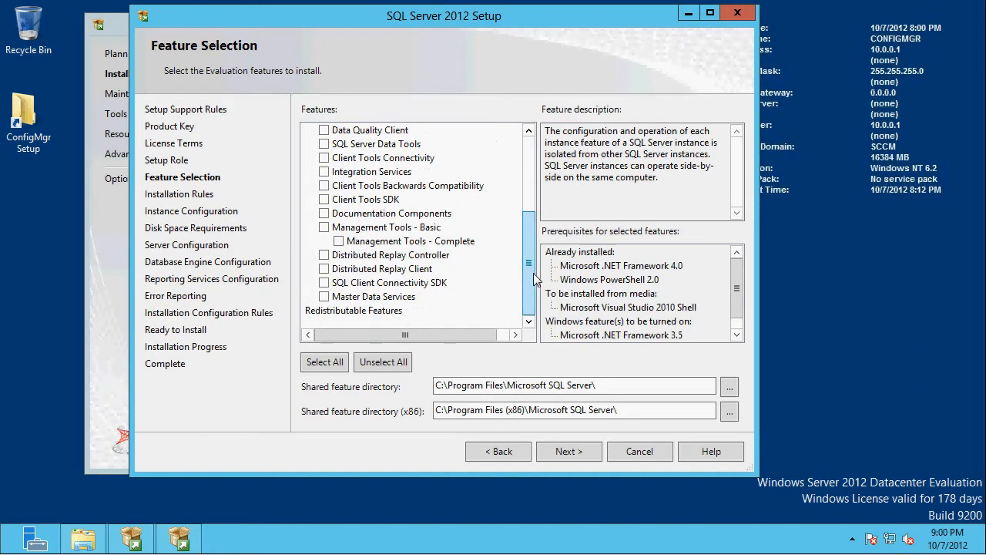
{"action": "left_click", "coordinate": [339, 242]}
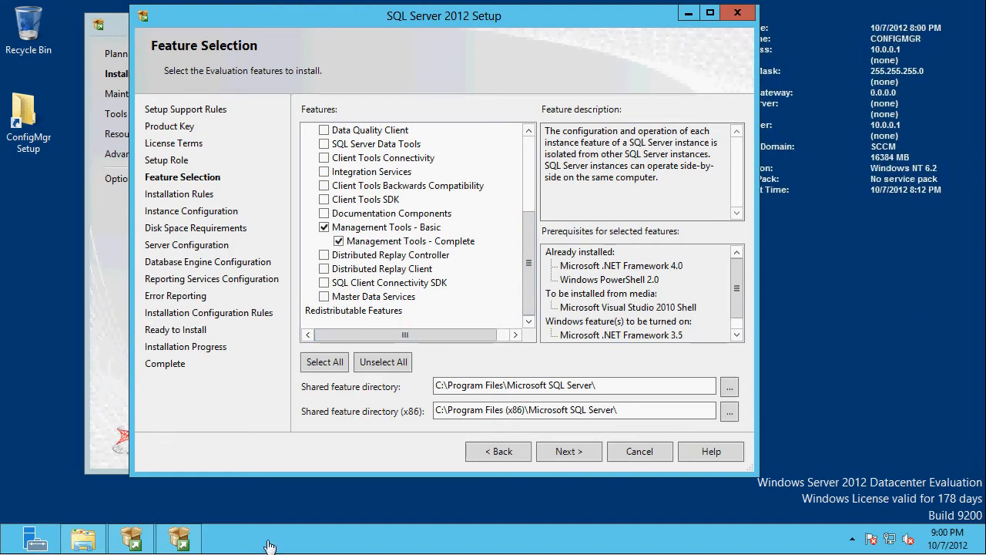
{"action": "left_click", "coordinate": [570, 453]}
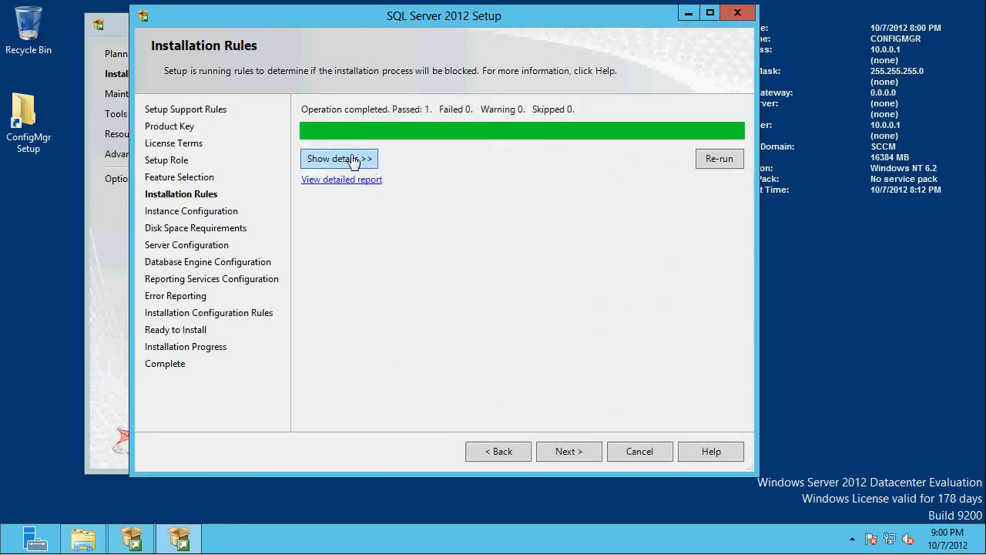
- Keep the default instance MSSQLSERVER and proceed past the disk space summary to the server configuration
{"action": "left_click", "coordinate": [364, 161]}
{"action": "left_click", "coordinate": [575, 457]}
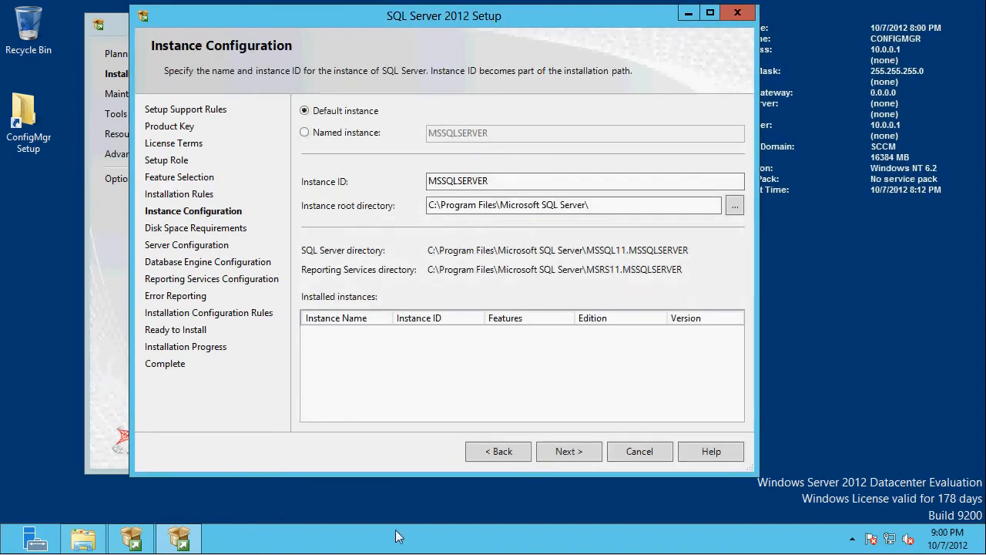
{"action": "left_click", "coordinate": [567, 451]}
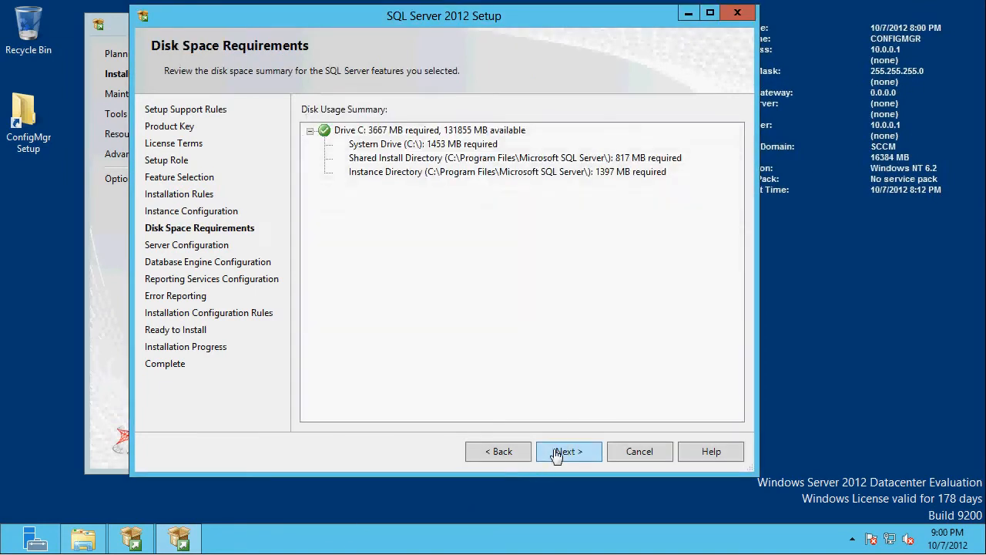
{"action": "left_click", "coordinate": [562, 453]}
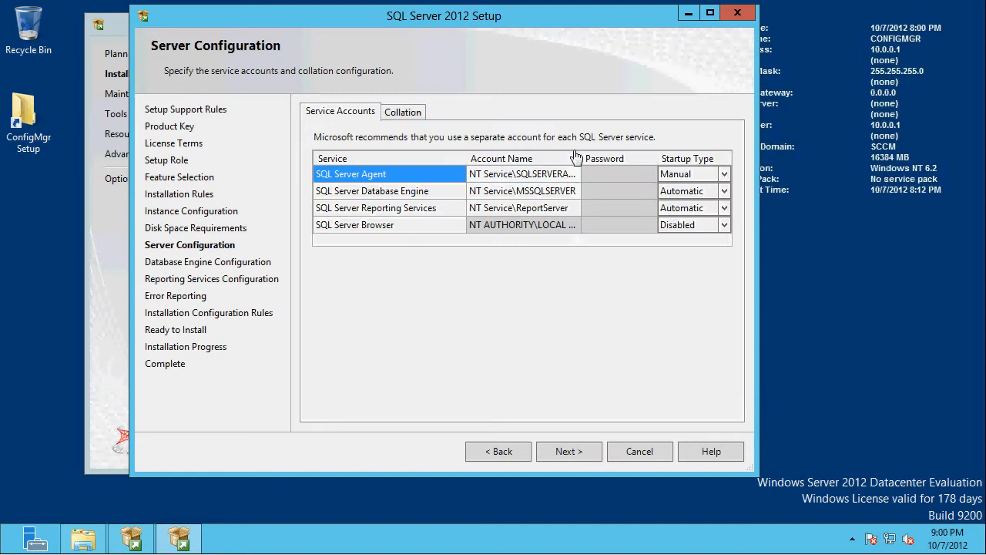
- Set the SQL Server Agent service account to the built-in system account
{"action": "left_click", "coordinate": [551, 177]}
{"action": "left_click", "coordinate": [574, 175]}
{"action": "left_click", "coordinate": [544, 202]}
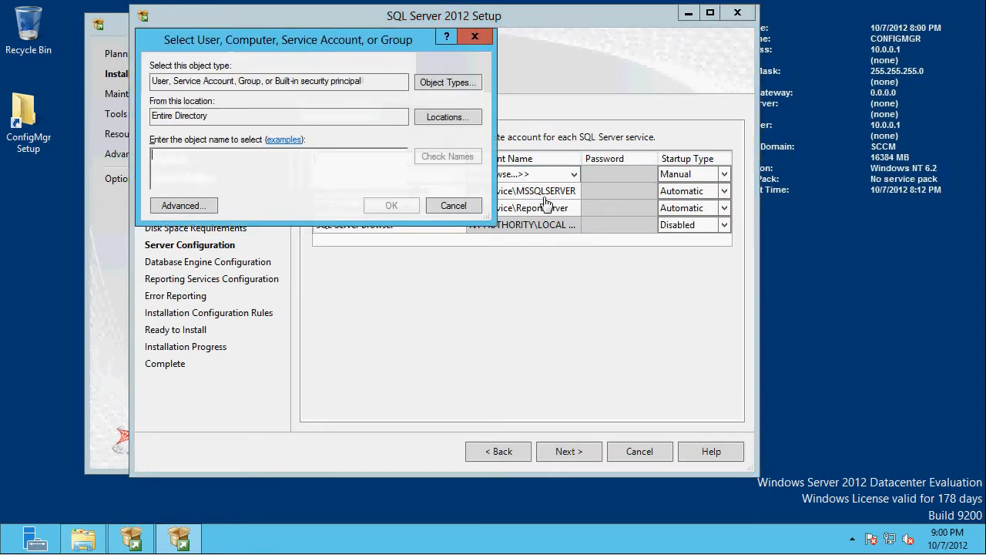
{"action": "type", "text": "system"}
{"action": "key", "text": "Return"}
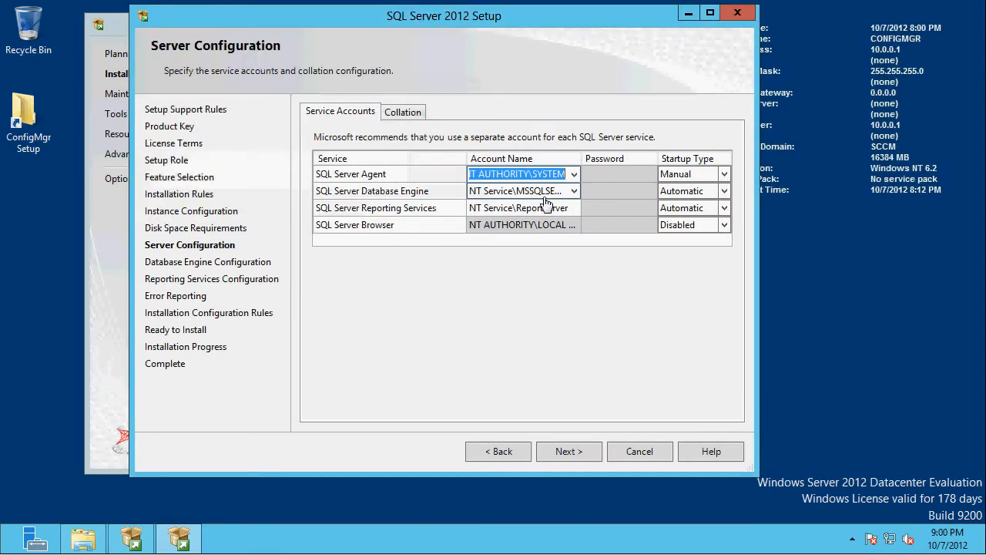
- Set the SQL Server Database Engine service account to the built-in system account
{"action": "left_click", "coordinate": [572, 192]}
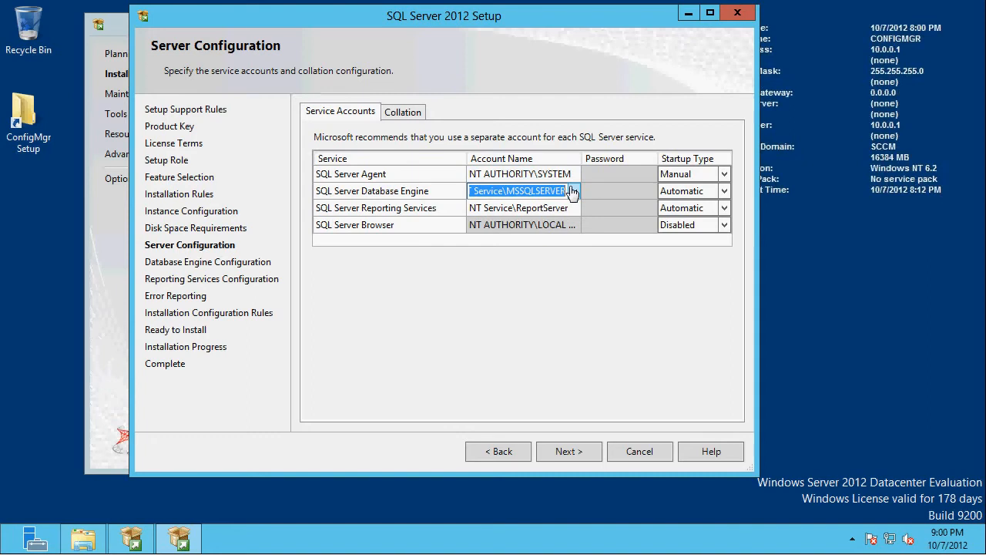
{"action": "left_click", "coordinate": [574, 191]}
{"action": "left_click", "coordinate": [518, 222]}
{"action": "type", "text": "s"}
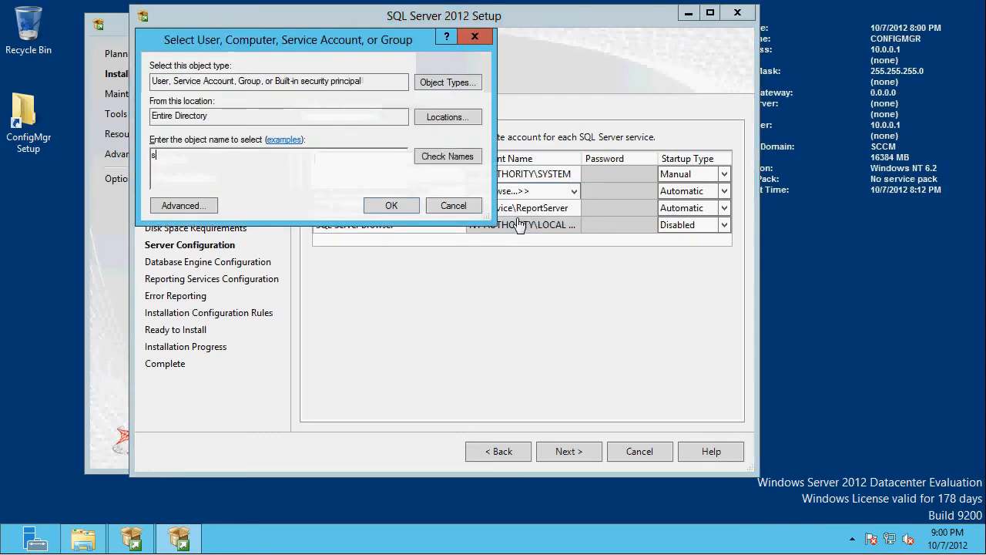
{"action": "type", "text": "ystem"}
{"action": "left_click", "coordinate": [395, 208]}
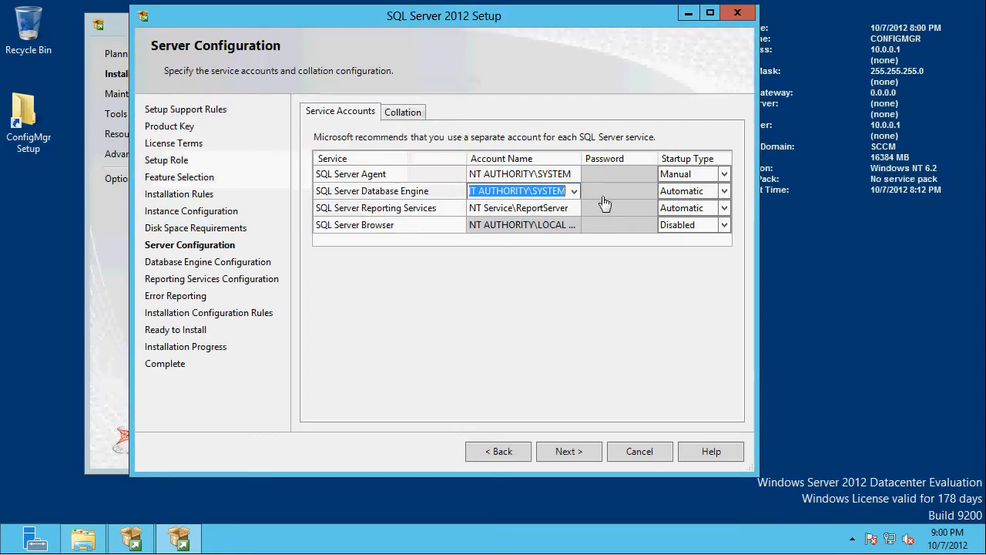
- Set the SQL Server Reporting Services account to the built-in system account
{"action": "left_click", "coordinate": [574, 208]}
{"action": "left_click", "coordinate": [574, 208]}
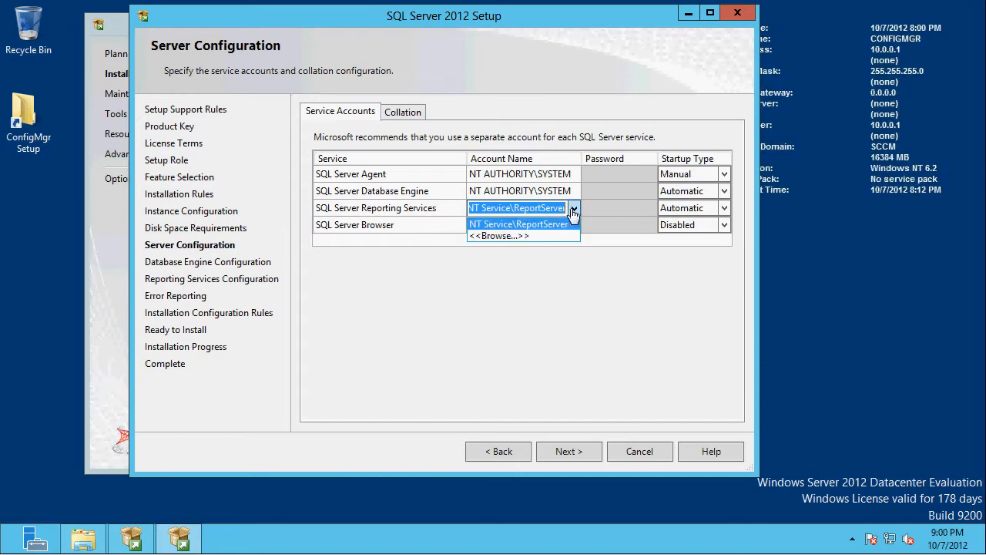
{"action": "left_click", "coordinate": [509, 236]}
{"action": "type", "text": "system"}
{"action": "key", "text": "Return"}
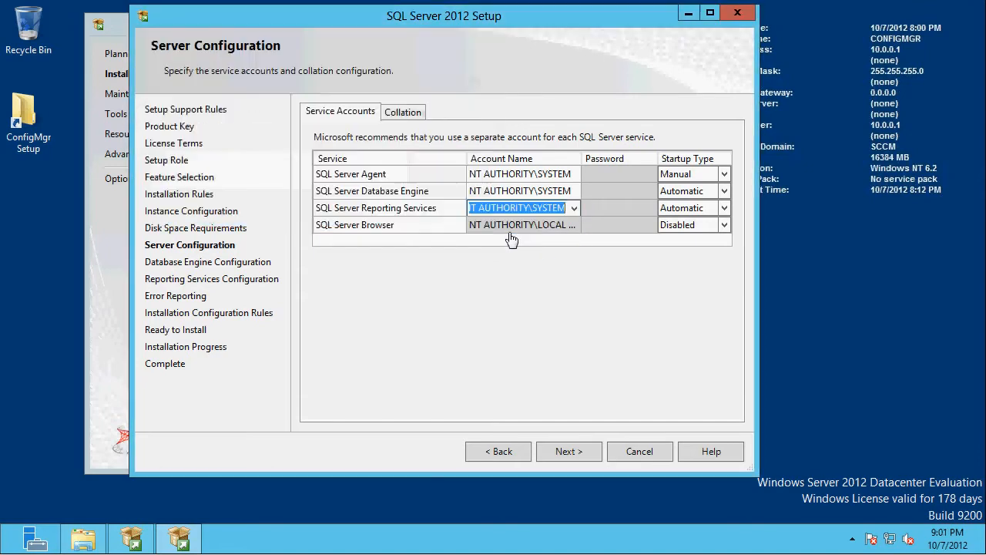
- Return to the server configuration after advancing and check the Database Engine collation setting
{"action": "left_click", "coordinate": [577, 451]}
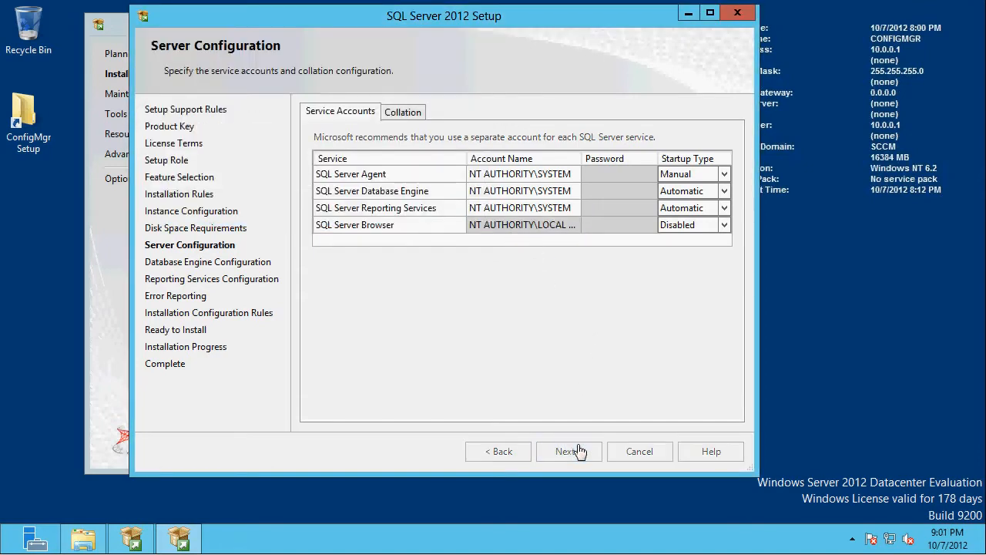
{"action": "left_click", "coordinate": [489, 451]}
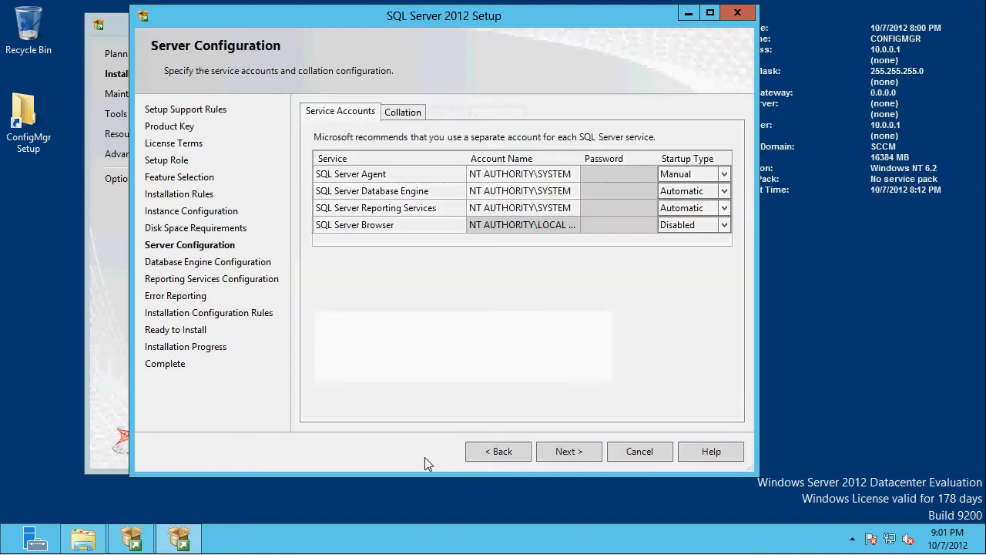
{"action": "left_click", "coordinate": [403, 112]}
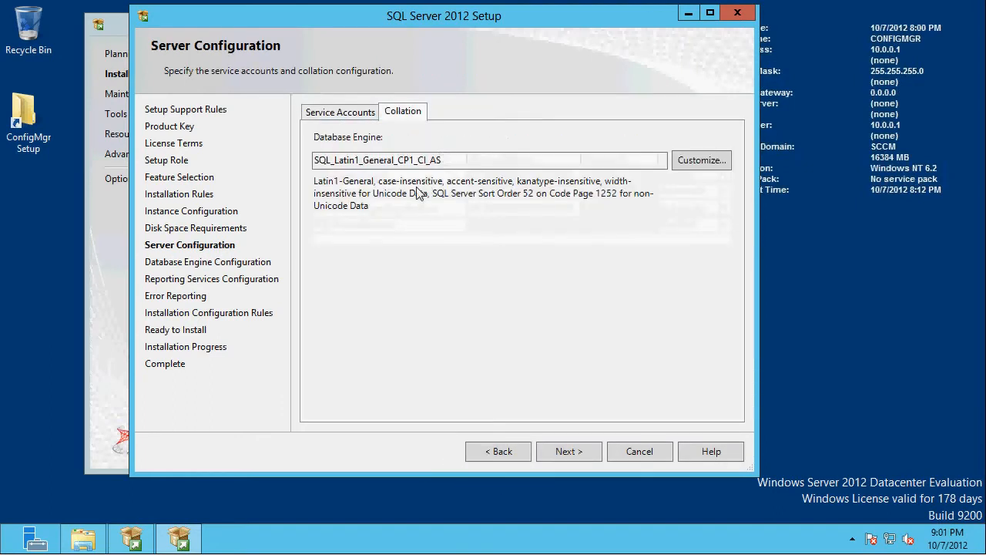
{"action": "left_click_drag", "start_coordinate": [453, 162], "coordinate": [291, 160]}
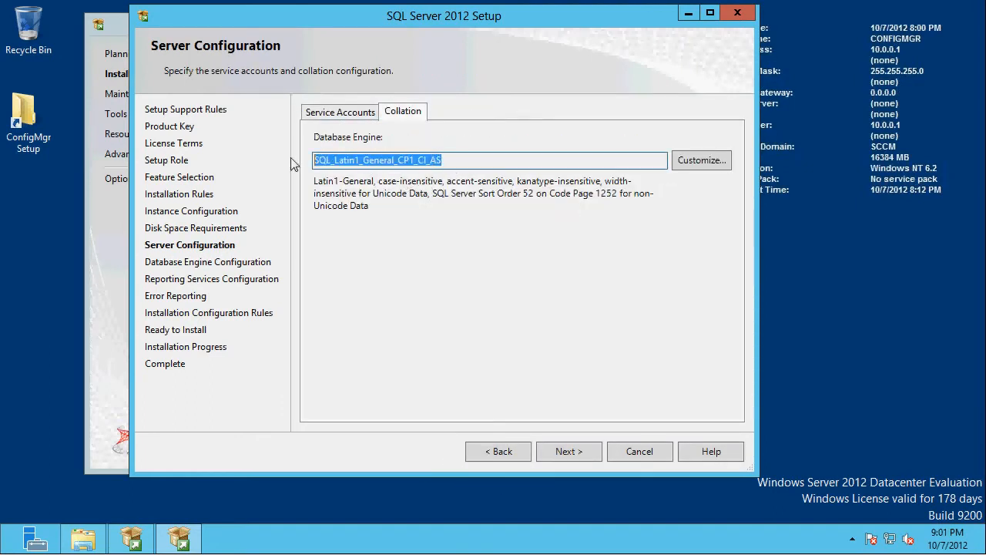
- Accept the service accounts, keep Windows authentication mode, and add the current user as a SQL Server administrator
{"action": "left_click", "coordinate": [341, 113]}
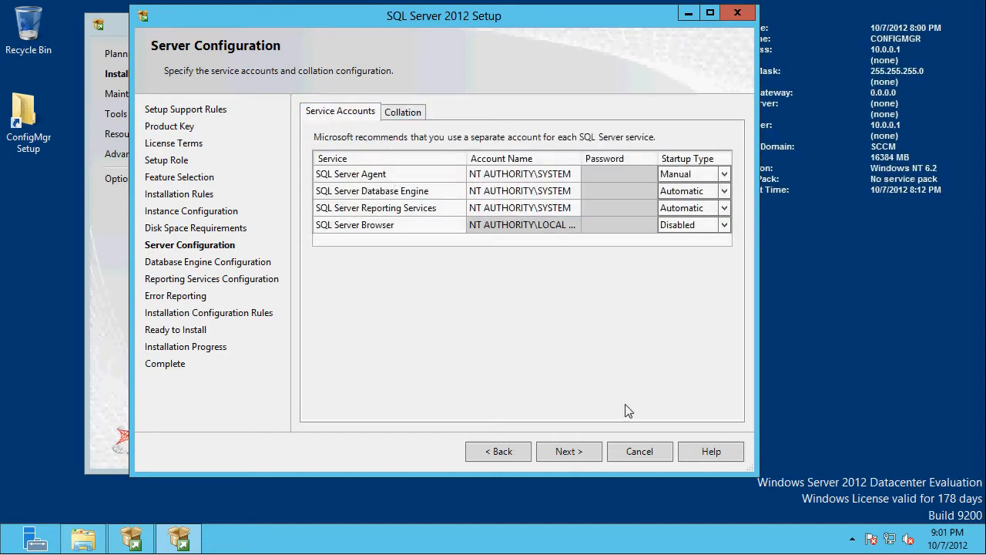
{"action": "left_click", "coordinate": [579, 450]}
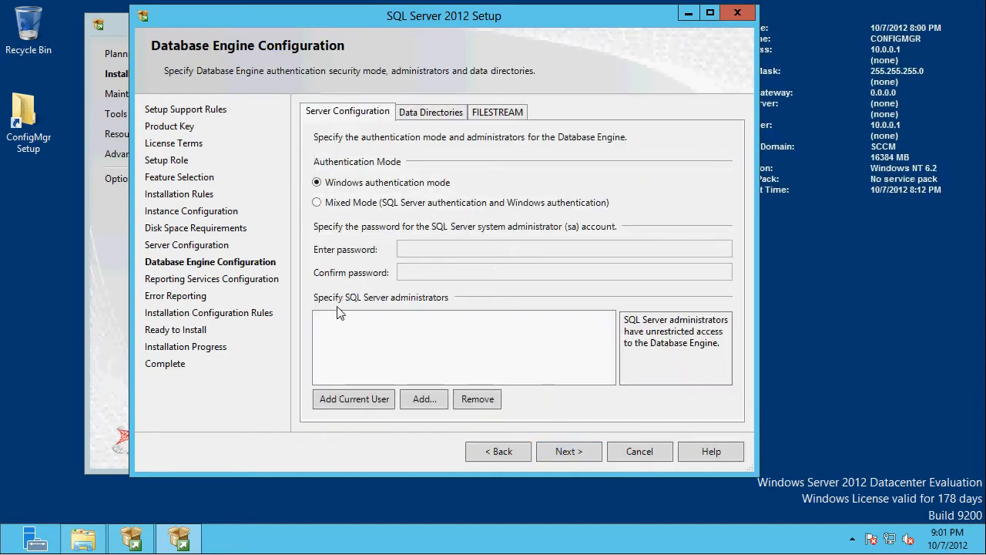
{"action": "left_click", "coordinate": [344, 402]}
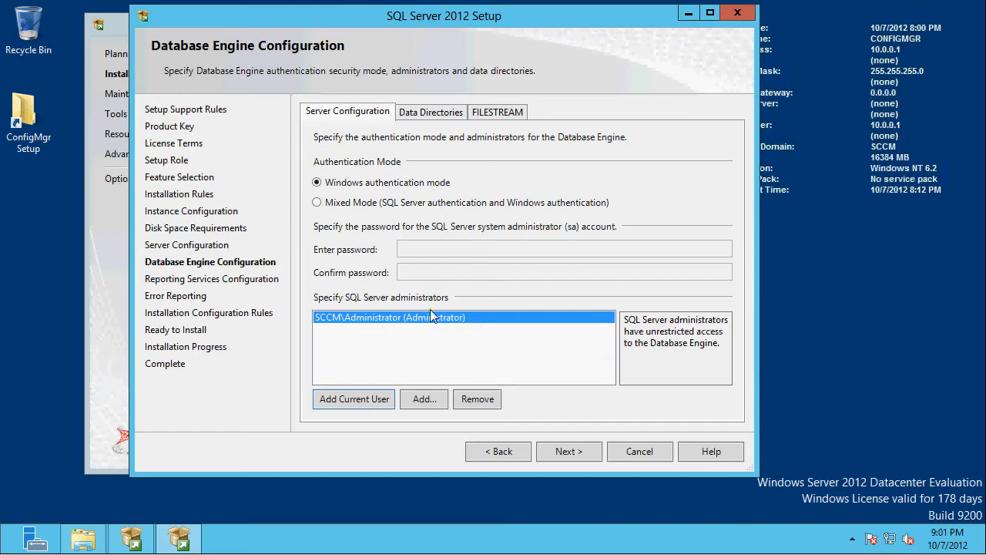
{"action": "left_click", "coordinate": [570, 456]}
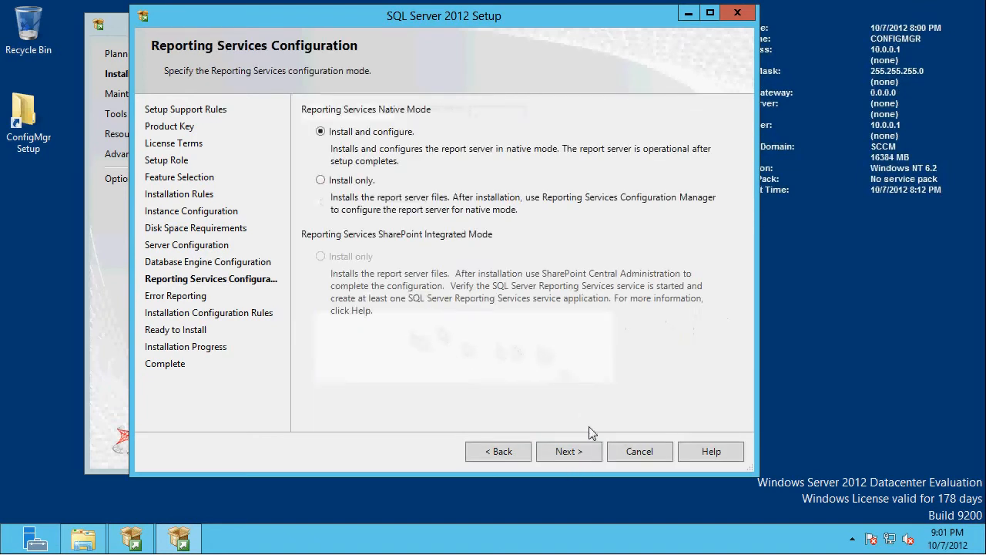
- Keep Reporting Services native mode on Install and configure, leave error reporting off, and continue past the installation configuration rules
{"action": "left_click", "coordinate": [563, 455]}
{"action": "mouse_move", "coordinate": [83, 540]}
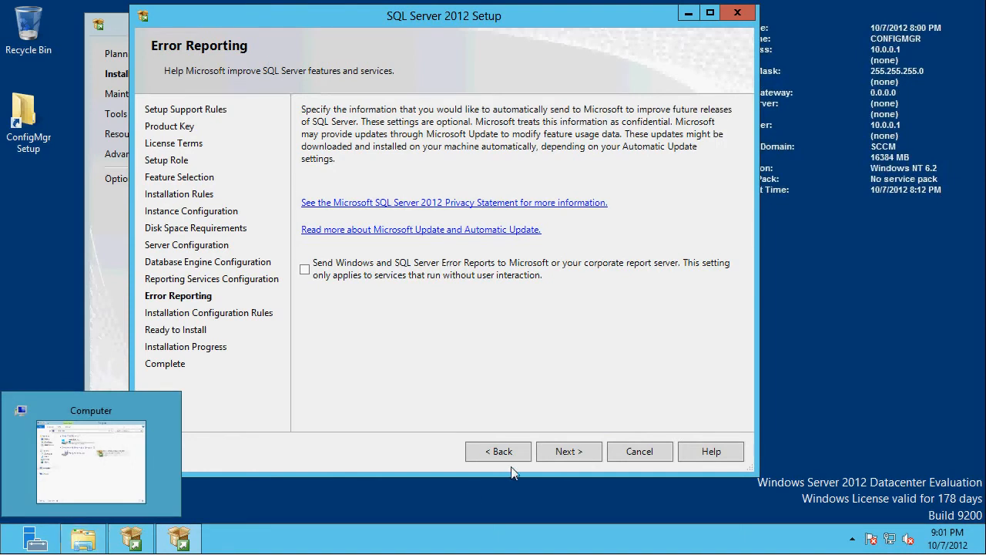
{"action": "left_click", "coordinate": [577, 458]}
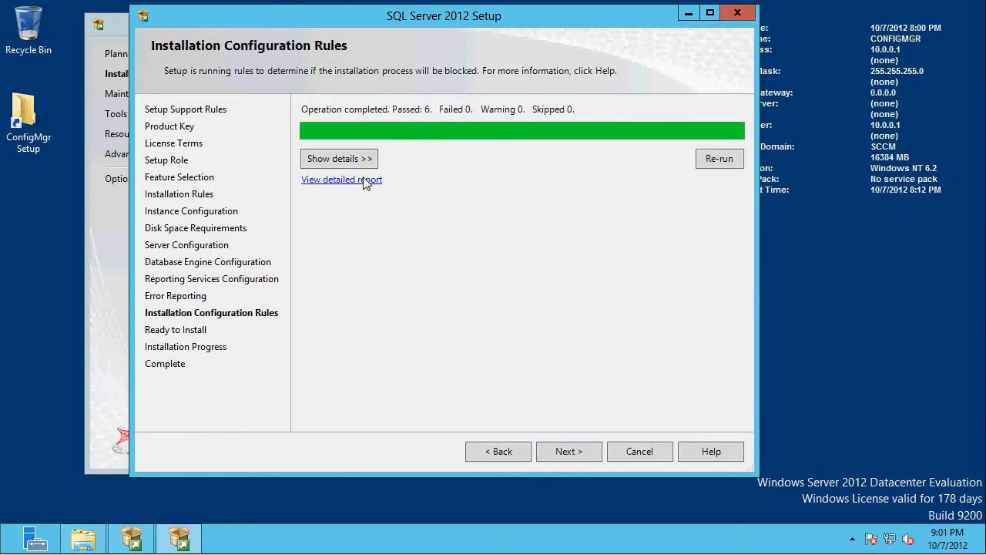
{"action": "left_click", "coordinate": [348, 161]}
{"action": "left_click", "coordinate": [565, 455]}
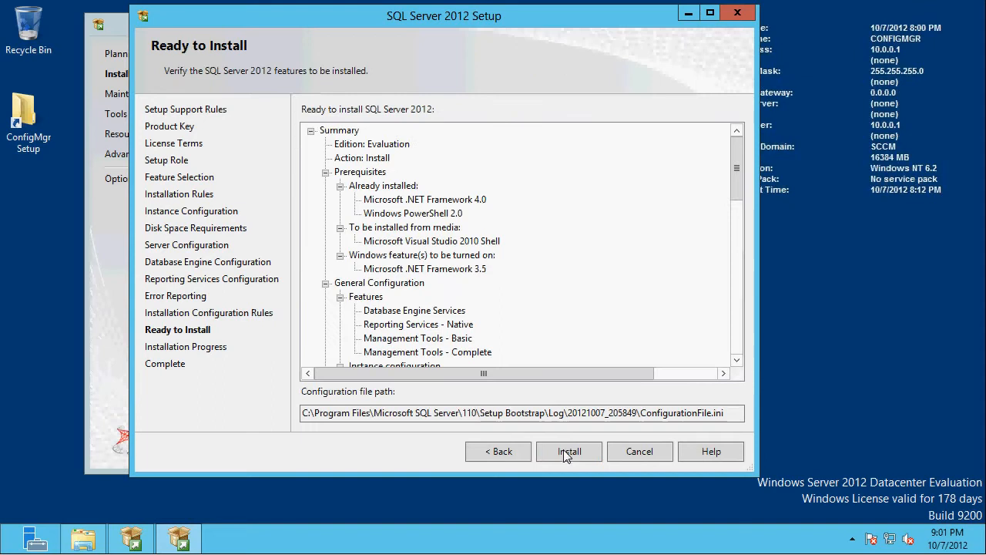
- Run the SQL Server 2012 installation, and close setup and the installation center once it completes
{"action": "left_click", "coordinate": [567, 454]}
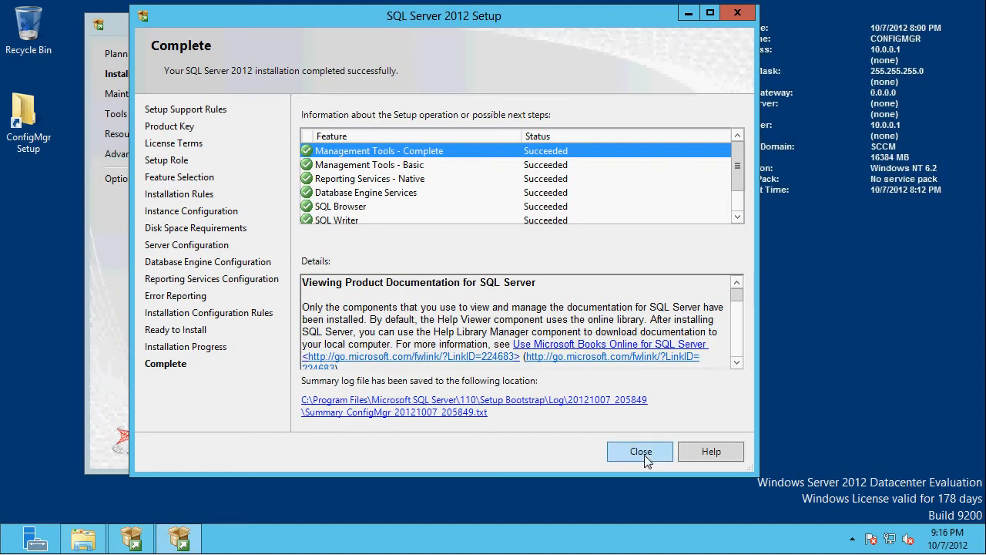
{"action": "left_click", "coordinate": [641, 451]}
{"action": "left_click", "coordinate": [672, 23]}
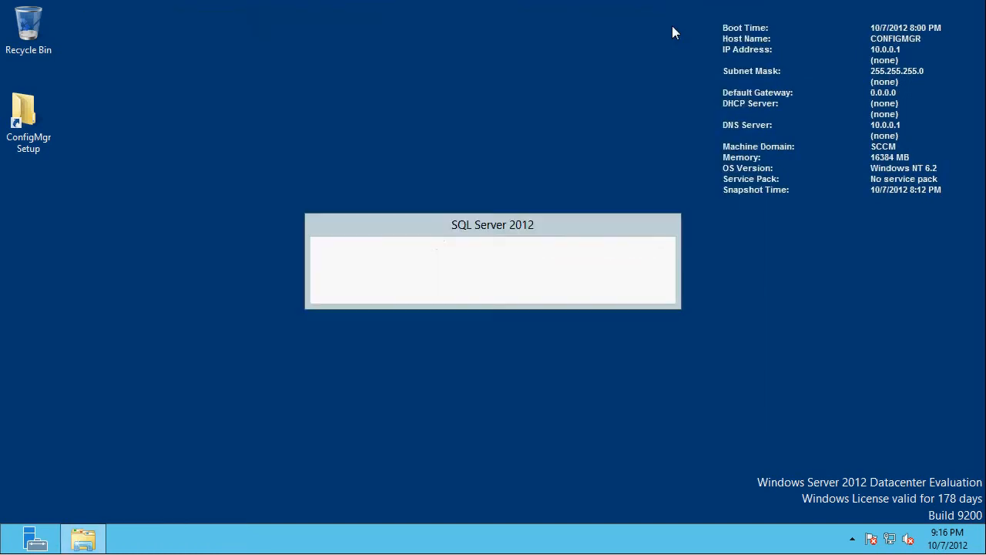
- From the ConfigMgr Setup shortcut, open the SQL Server 2012 folder under Prerequisites & Add-Ins, Prerequisites, SQL Server
{"action": "double_click", "coordinate": [36, 131]}
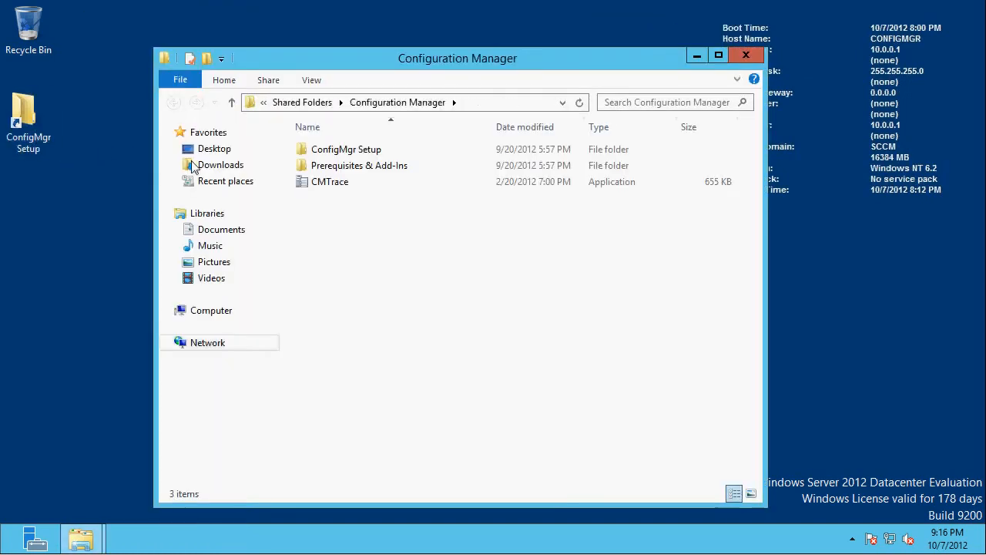
{"action": "left_click", "coordinate": [346, 154]}
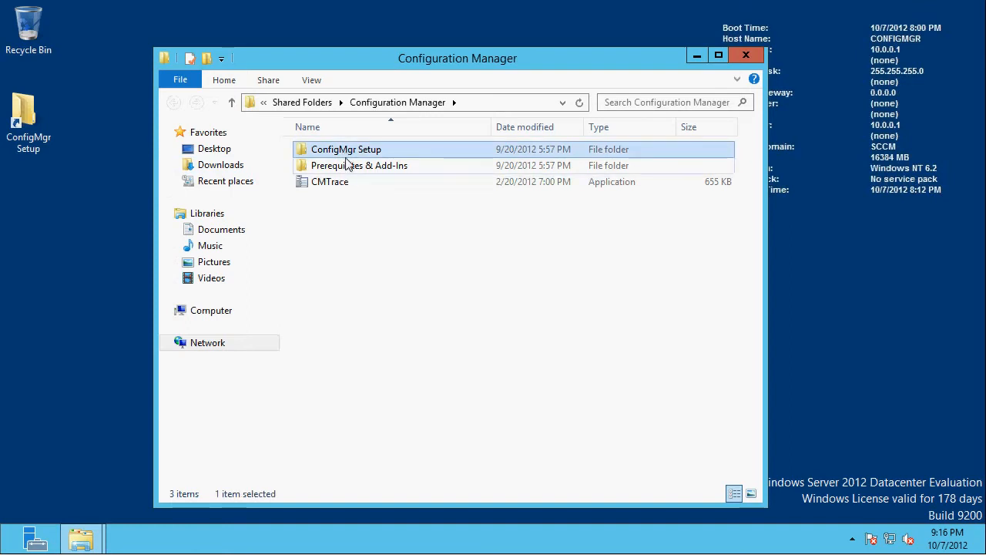
{"action": "left_click", "coordinate": [345, 171]}
{"action": "double_click", "coordinate": [344, 172]}
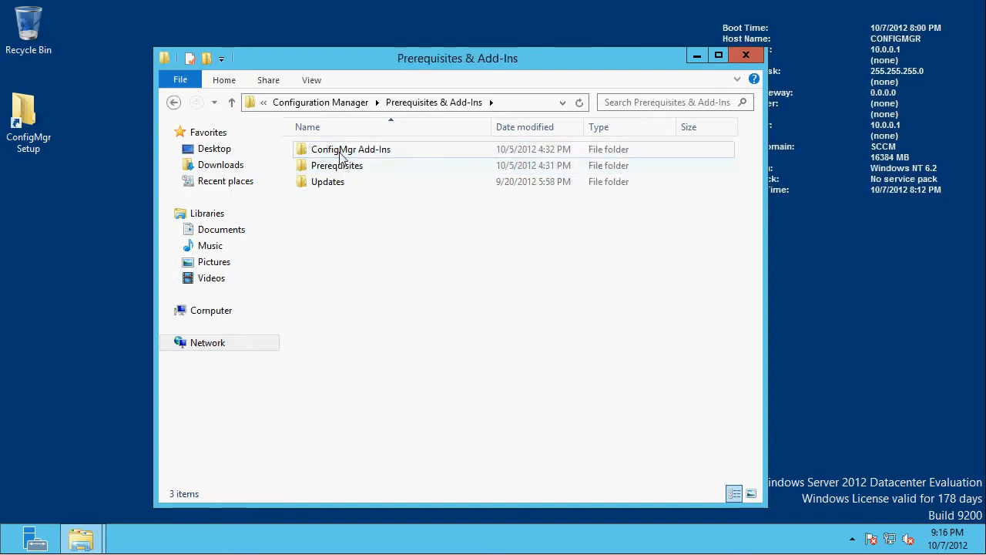
{"action": "left_click", "coordinate": [342, 157]}
{"action": "double_click", "coordinate": [337, 168]}
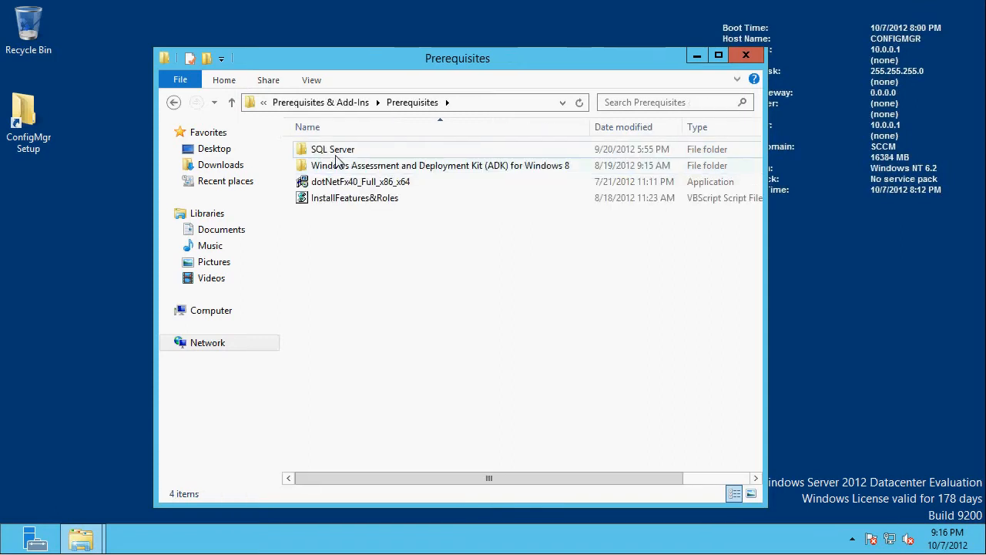
{"action": "double_click", "coordinate": [333, 151]}
{"action": "double_click", "coordinate": [337, 168]}
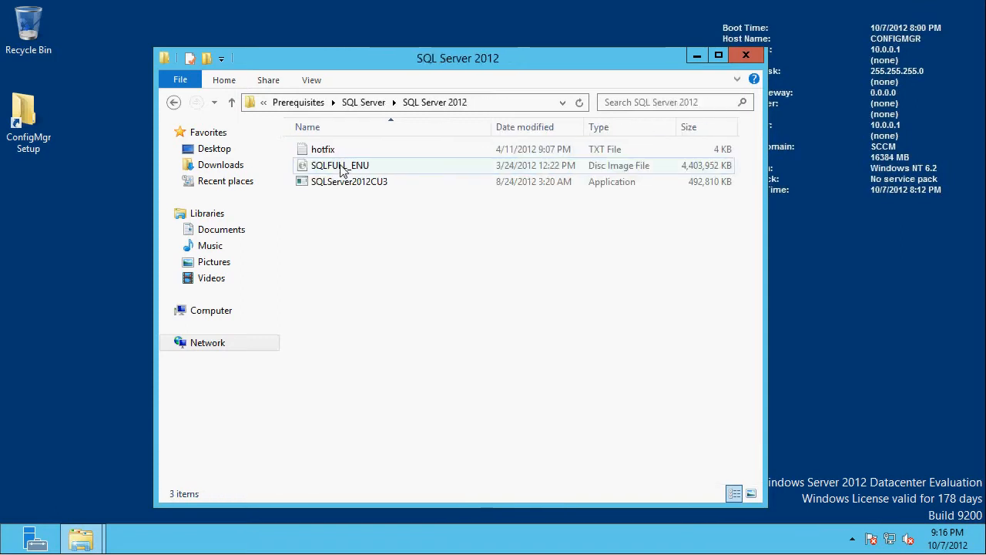
- Run the SQLServer2012CU3 update package, allowing it past the security warning, and close the folder window
{"action": "left_click", "coordinate": [339, 183]}
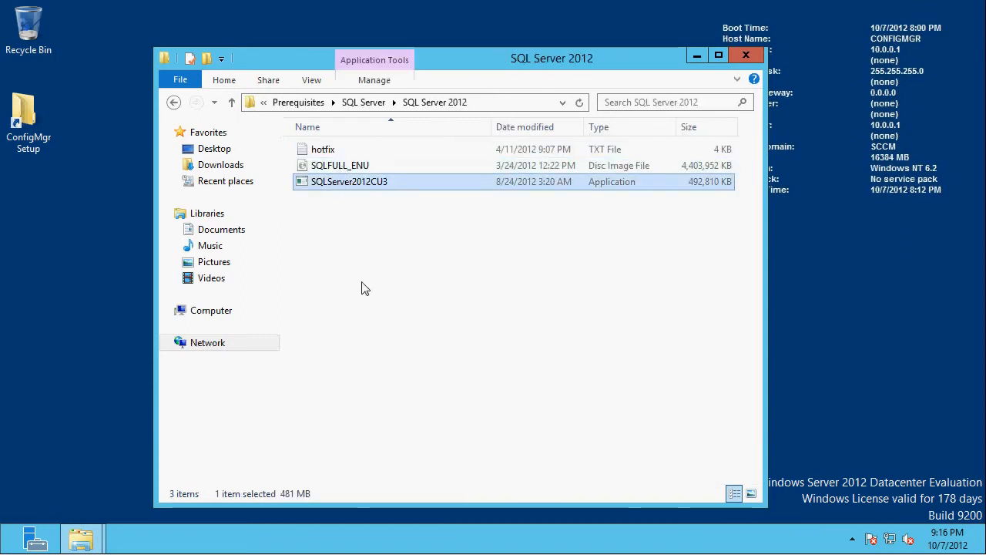
{"action": "left_click", "coordinate": [448, 276]}
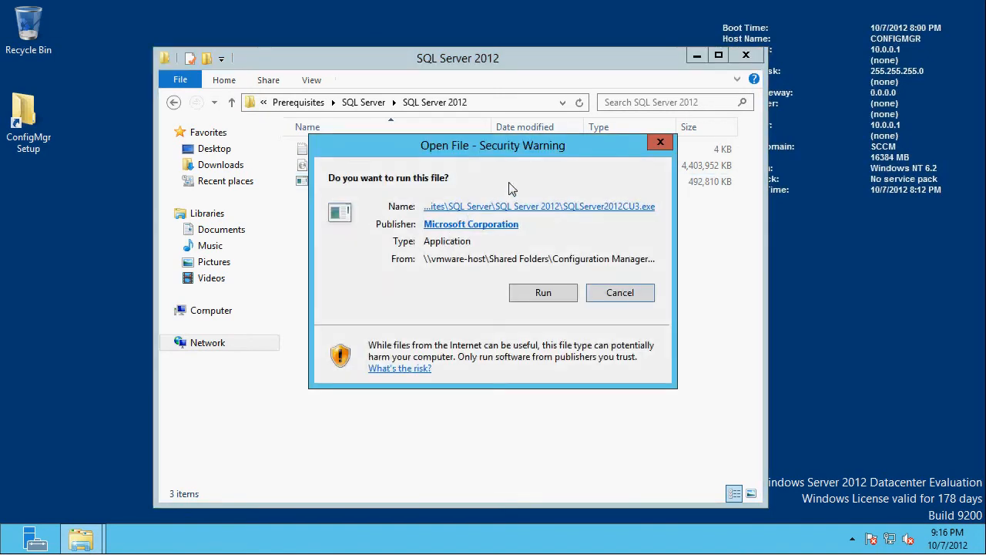
{"action": "left_click", "coordinate": [542, 294]}
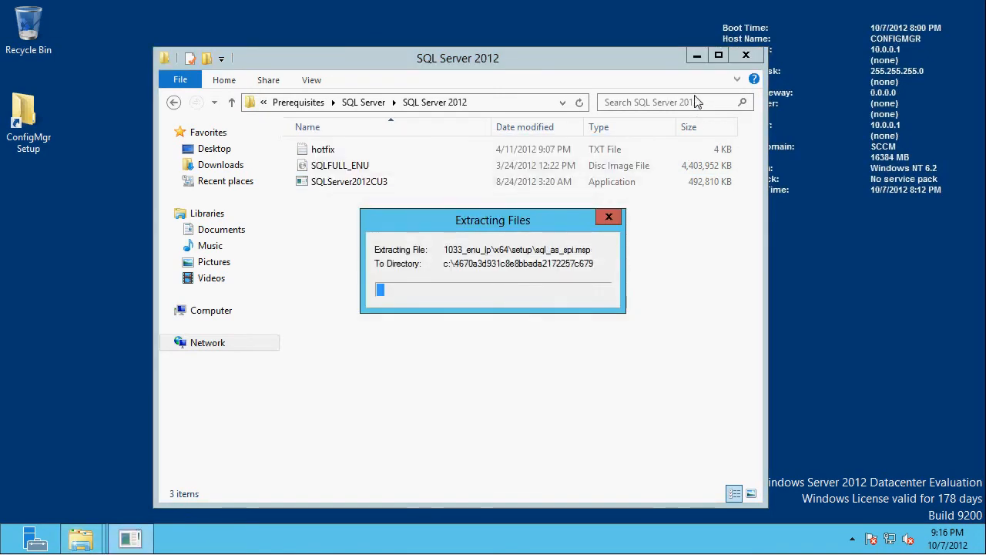
{"action": "left_click", "coordinate": [741, 60]}
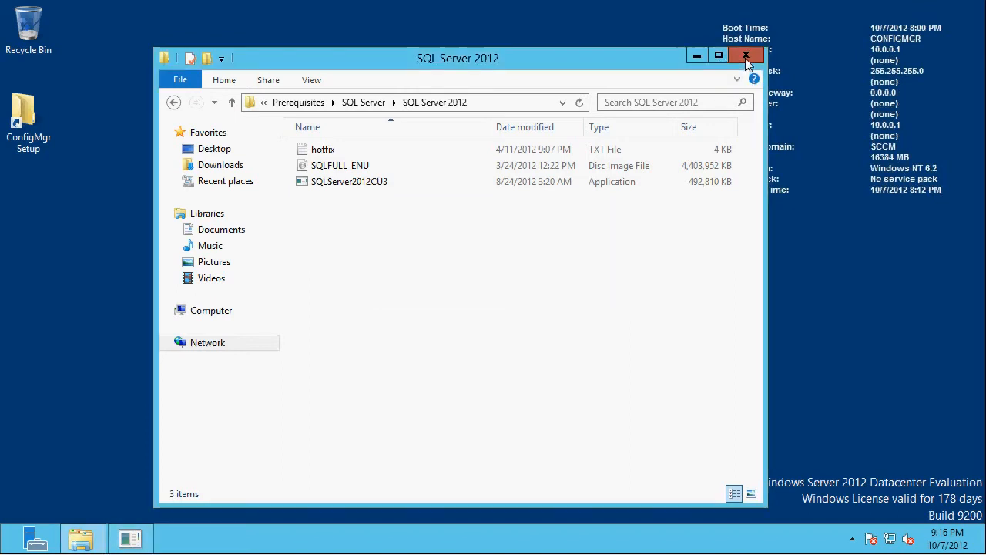
{"action": "left_click_drag", "start_coordinate": [559, 222], "coordinate": [491, 81]}
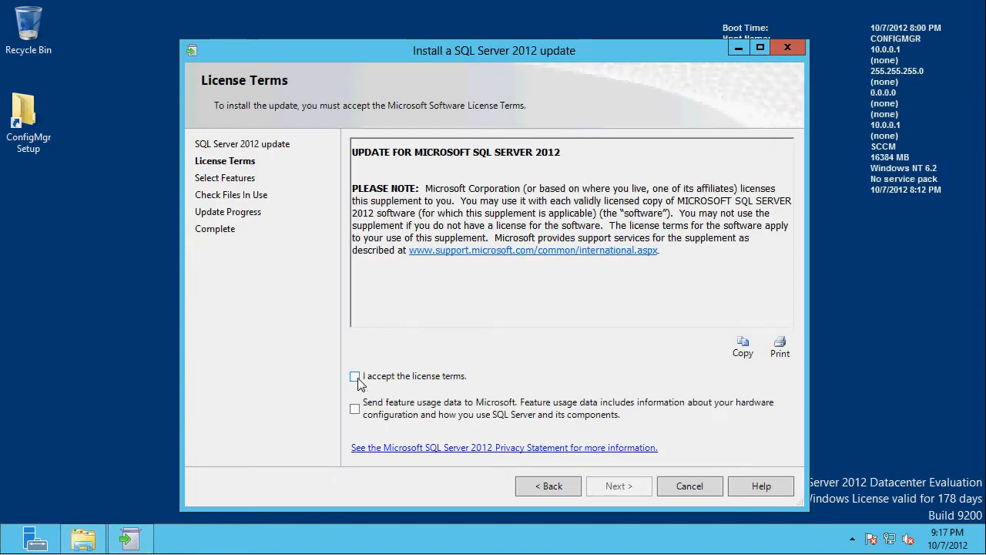
- Accept the update's license terms, install it on the MSSQLSERVER instance and shared features, and close the update wizard
{"action": "left_click", "coordinate": [355, 377]}
{"action": "left_click", "coordinate": [626, 486]}
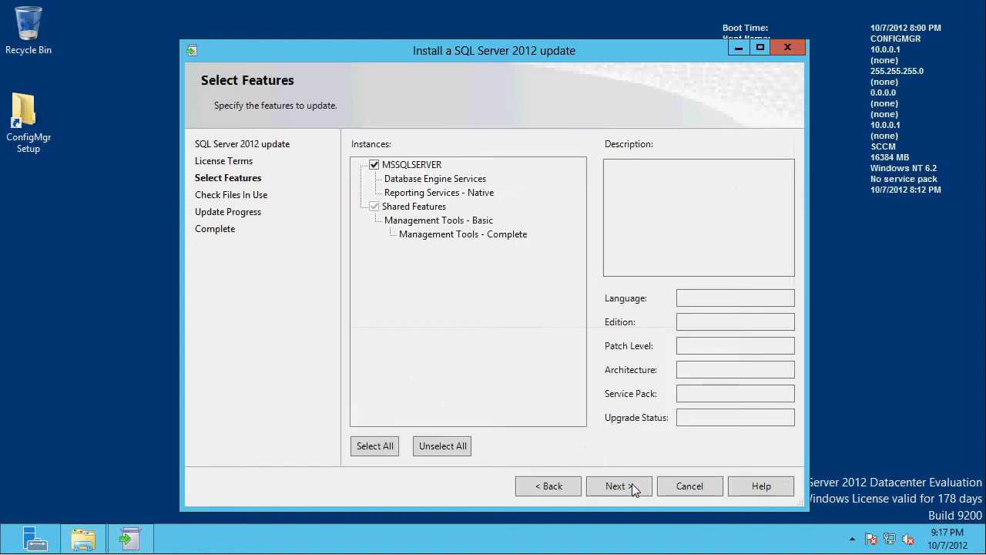
{"action": "left_click", "coordinate": [618, 484]}
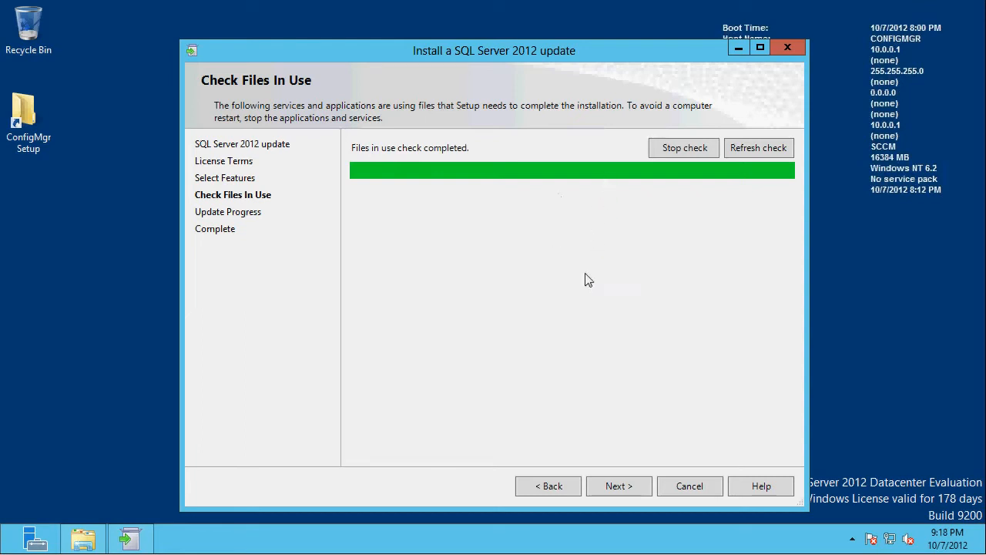
{"action": "left_click", "coordinate": [617, 487]}
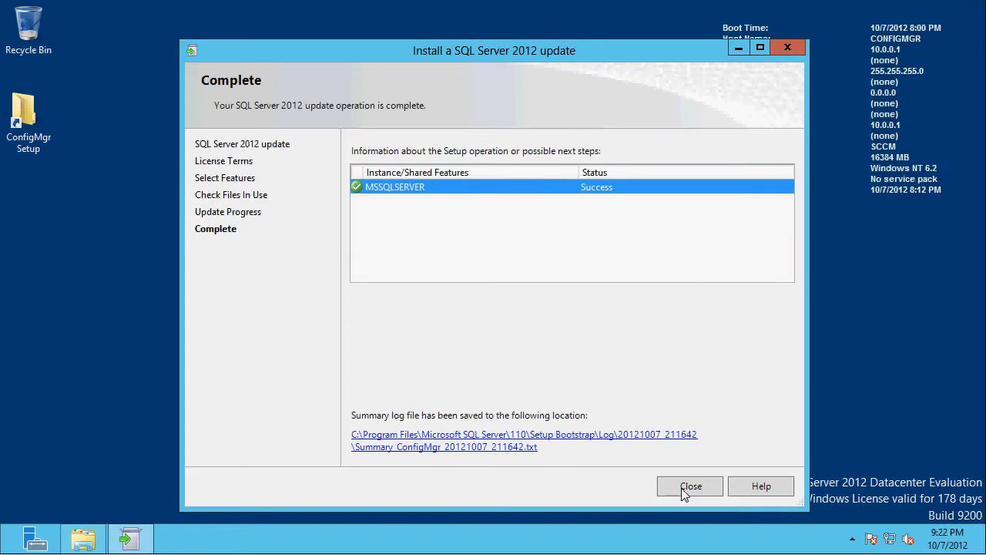
{"action": "left_click", "coordinate": [684, 491]}
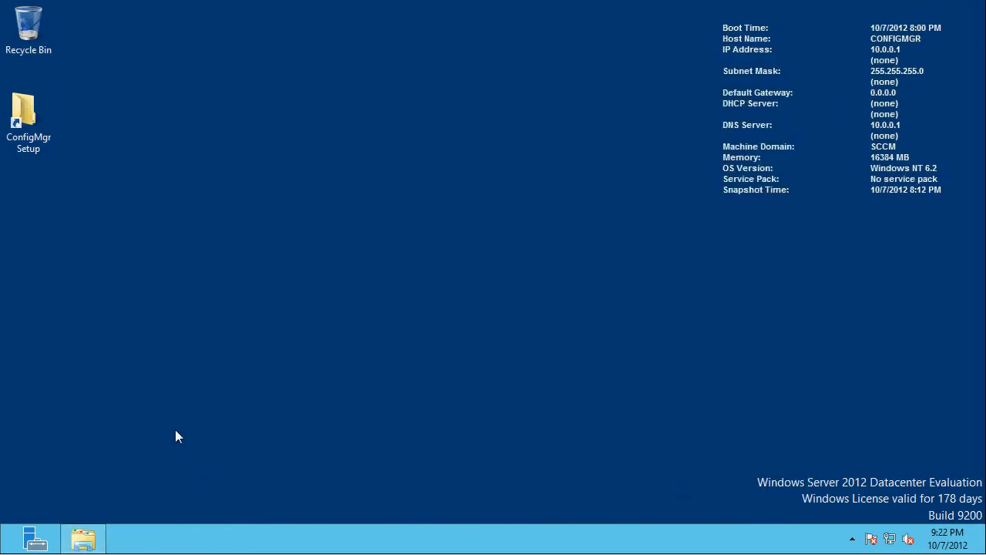
- Open Windows Firewall with Advanced Security and start a new inbound rule
{"action": "key", "text": "super"}
{"action": "type", "text": "fire"}
{"action": "key", "text": "Return"}
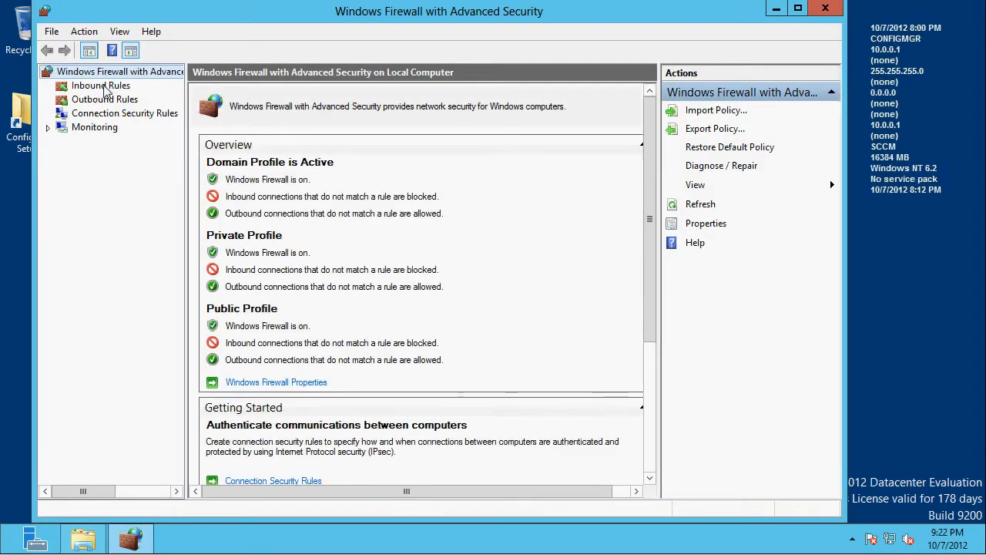
{"action": "left_click", "coordinate": [102, 86]}
{"action": "right_click", "coordinate": [103, 87]}
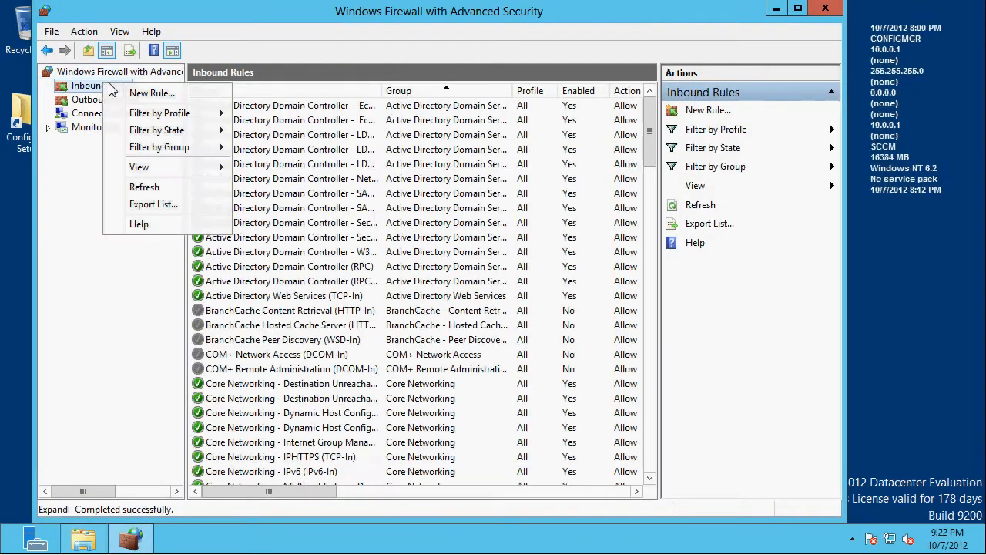
{"action": "left_click", "coordinate": [135, 92]}
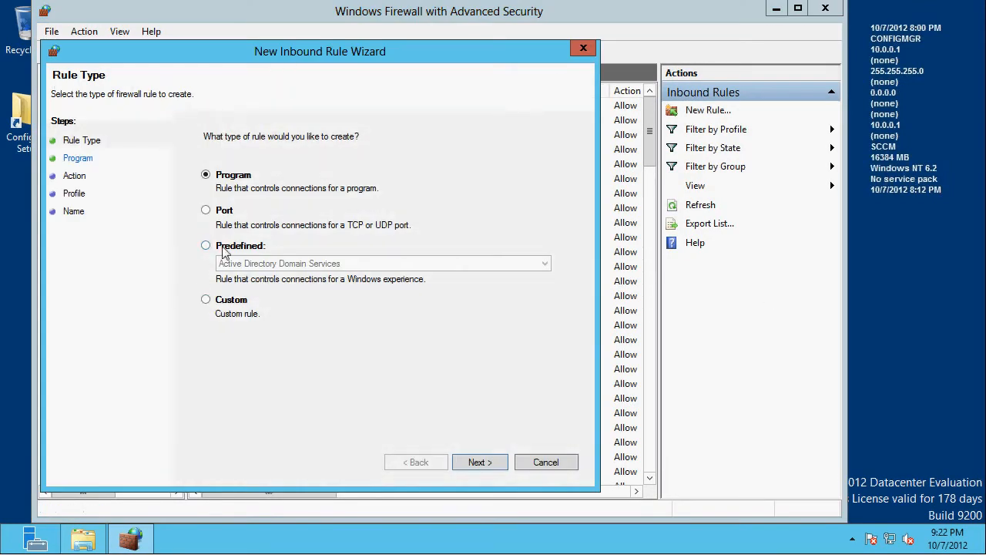
- Define the inbound rule as a port rule that allows connections on specific local TCP ports, including 4022
{"action": "left_click", "coordinate": [225, 213]}
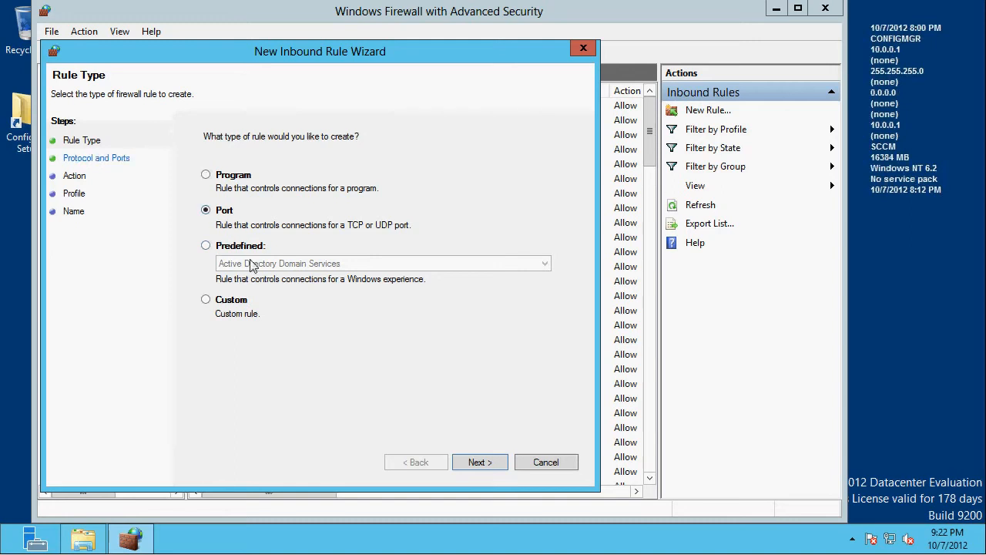
{"action": "left_click", "coordinate": [473, 462]}
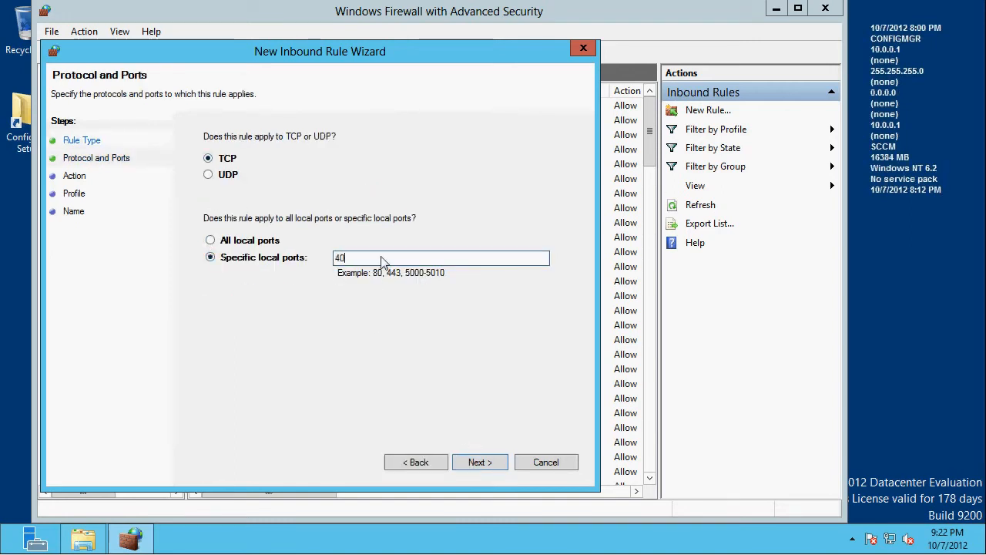
{"action": "type", "text": "4022,1433"}
{"action": "left_click", "coordinate": [477, 462]}
{"action": "left_click", "coordinate": [481, 462]}
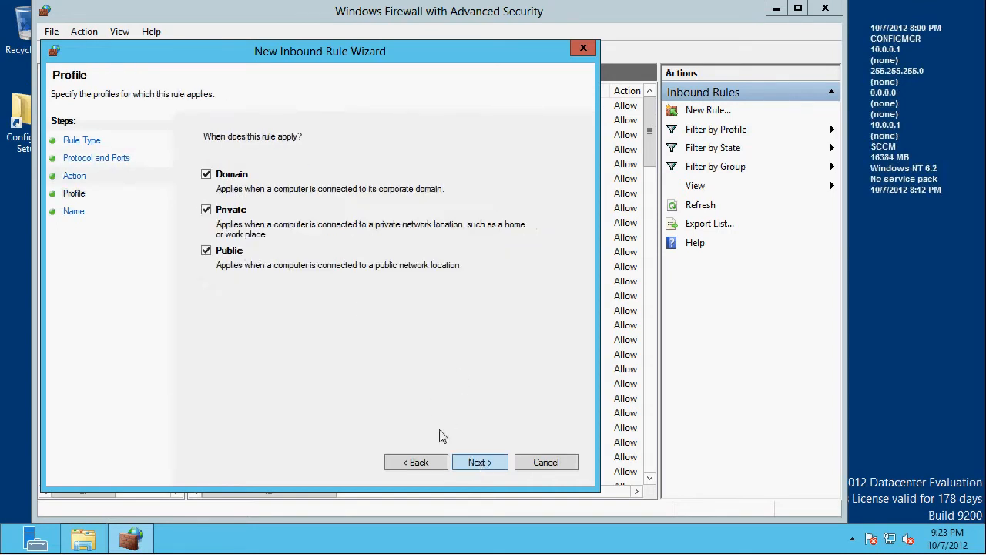
- Apply the inbound rule to the Domain profile only and create it with the name SQL Ports
{"action": "left_click", "coordinate": [206, 210]}
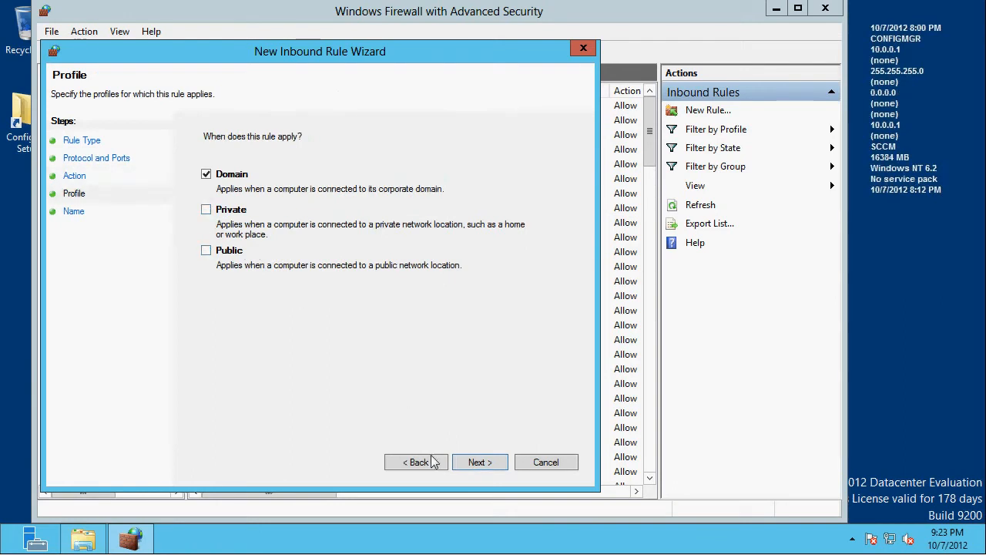
{"action": "left_click", "coordinate": [461, 460]}
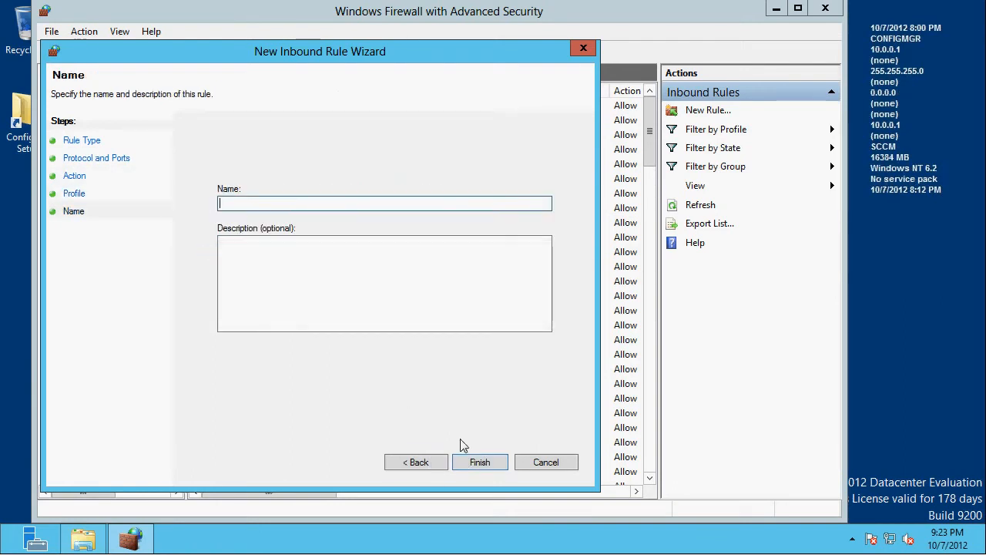
{"action": "type", "text": "SQL Ports"}
{"action": "key", "text": "Return"}
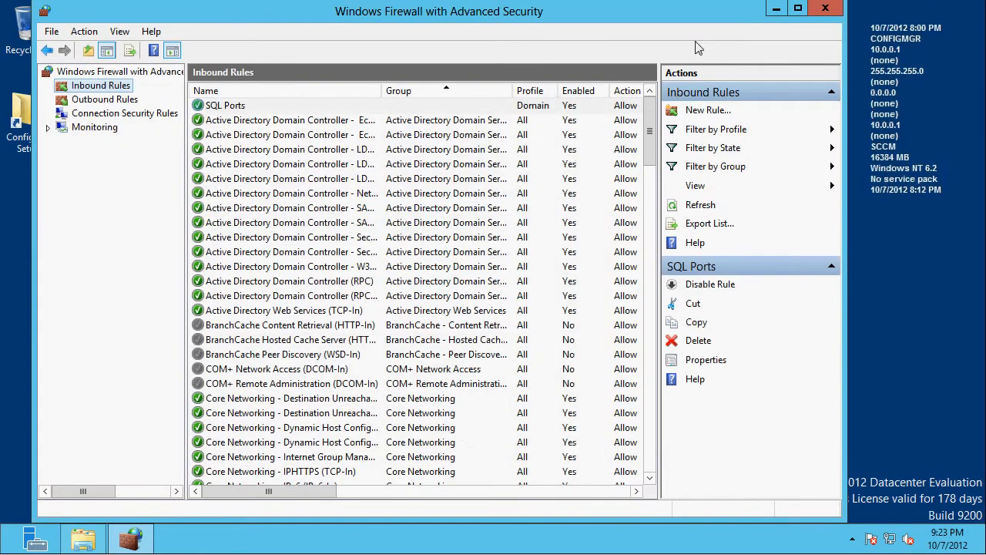
- Close the Windows Firewall window and the leftover File Explorer window
{"action": "left_click", "coordinate": [826, 9]}
{"action": "left_click", "coordinate": [84, 539]}
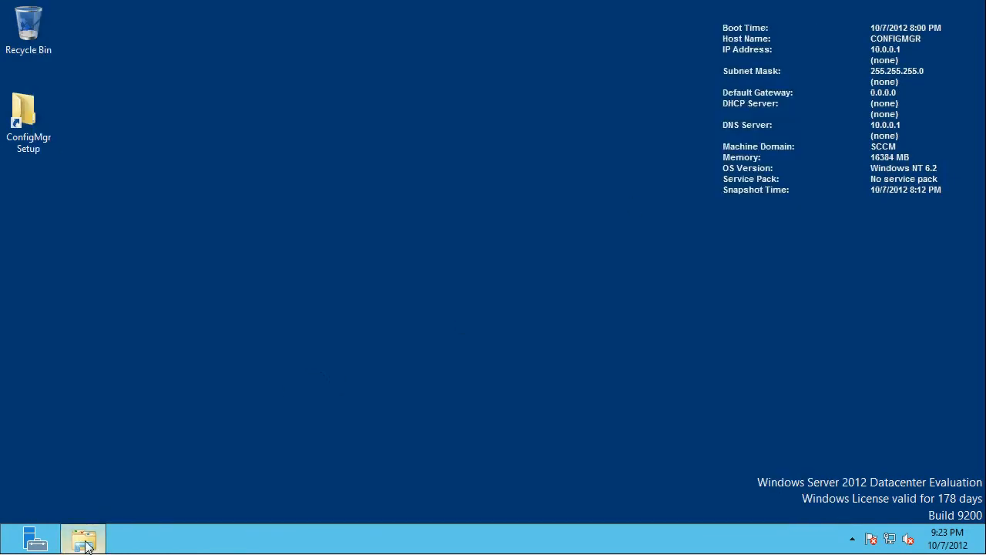
{"action": "left_click", "coordinate": [738, 32]}
- Open SQL Server Management Studio from the Start screen
{"action": "key", "text": "super"}
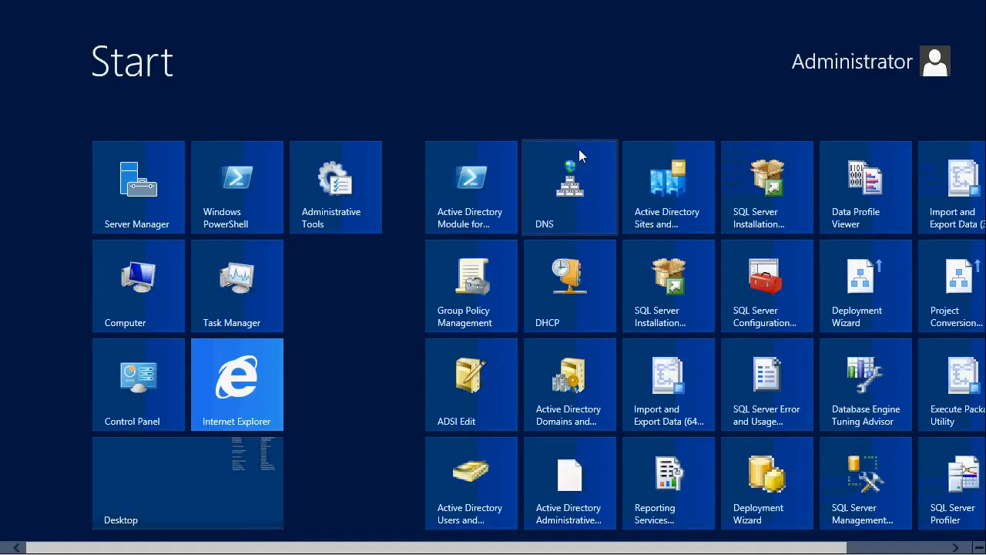
{"action": "scroll", "coordinate": [590, 185], "scroll_direction": "down", "scroll_amount": 1}
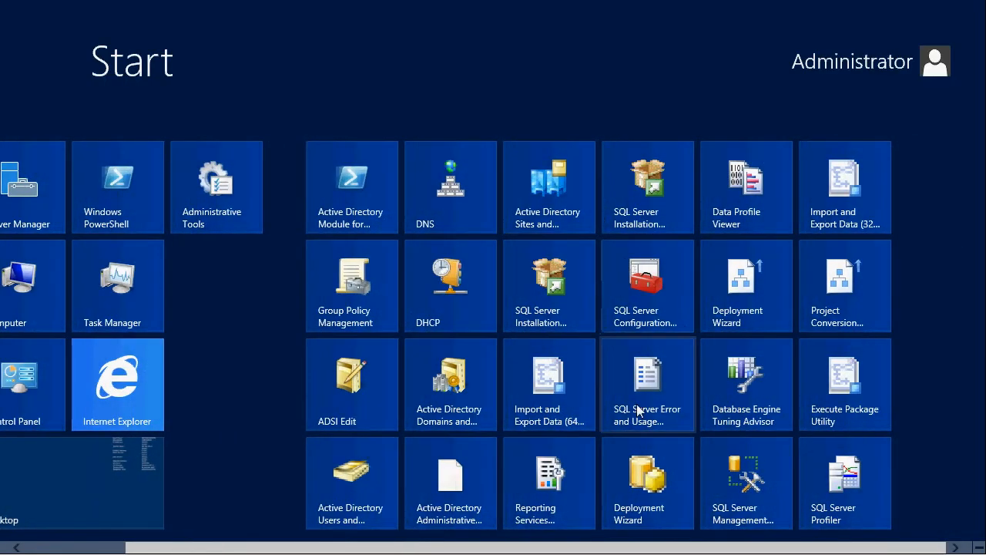
{"action": "left_click", "coordinate": [734, 485]}
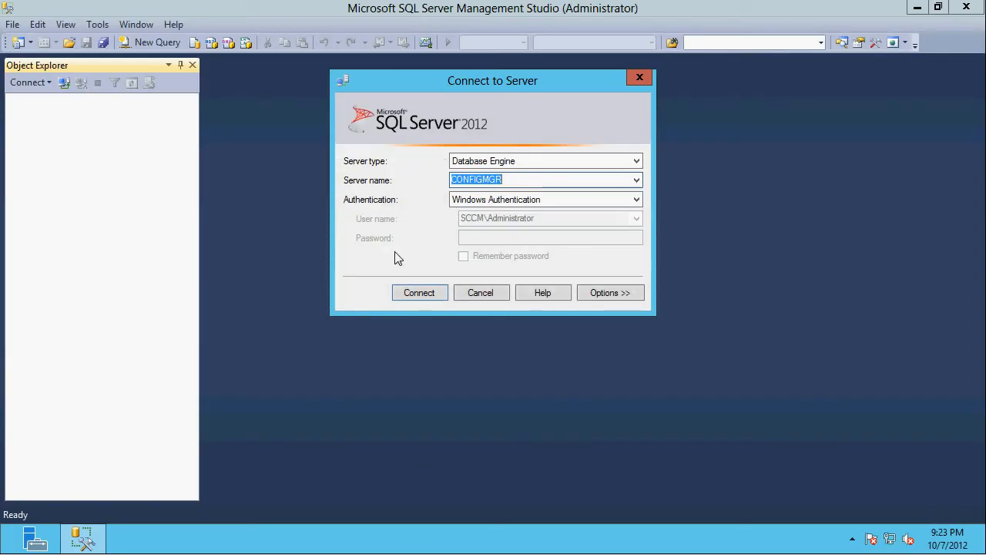
- Connect to the CONFIGMGR database engine with Windows Authentication and open the server's properties
{"action": "left_click", "coordinate": [421, 296]}
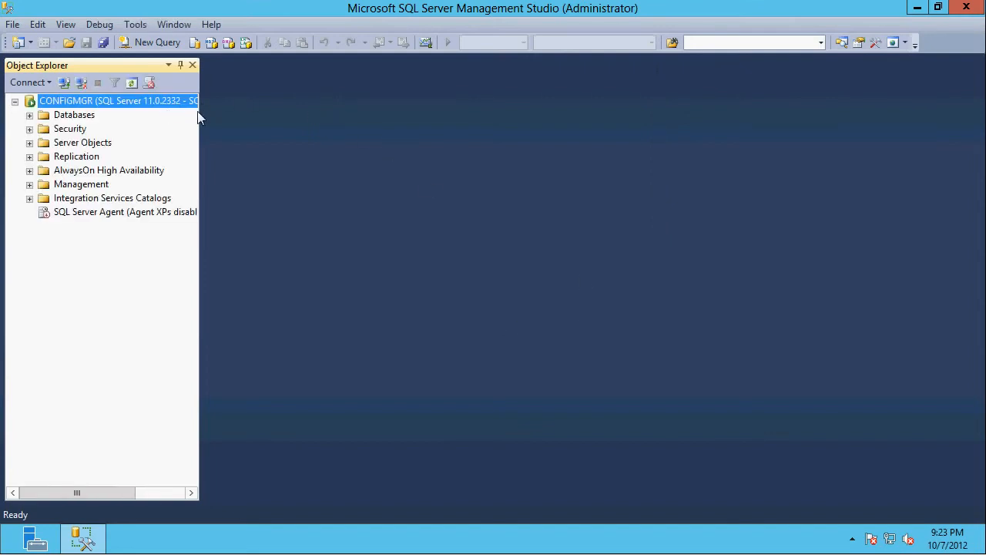
{"action": "left_click_drag", "start_coordinate": [200, 111], "coordinate": [287, 122]}
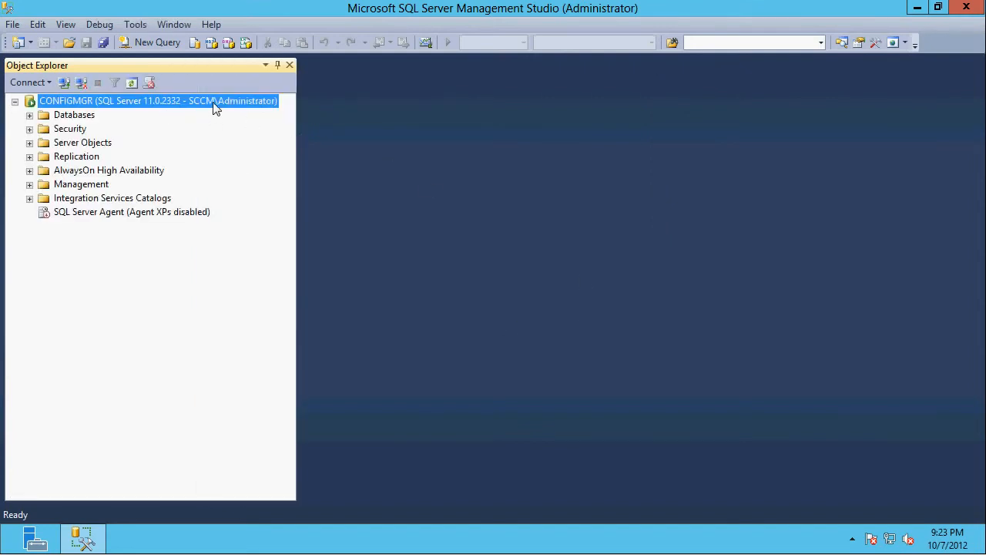
{"action": "right_click", "coordinate": [215, 108]}
{"action": "left_click", "coordinate": [294, 398]}
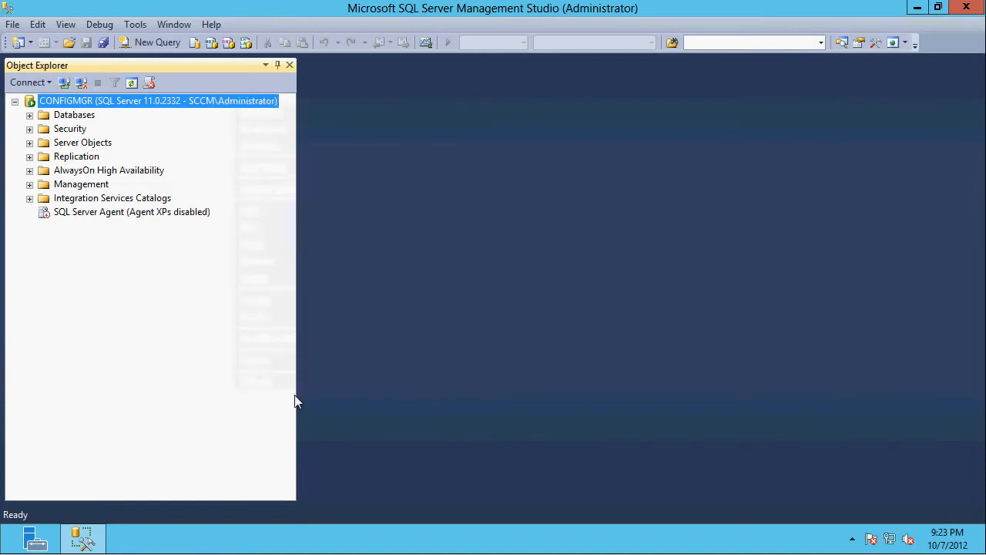
- Set the server's minimum memory to 8096 MB and maximum memory to 10000 MB, and apply the properties
{"action": "left_click", "coordinate": [261, 75]}
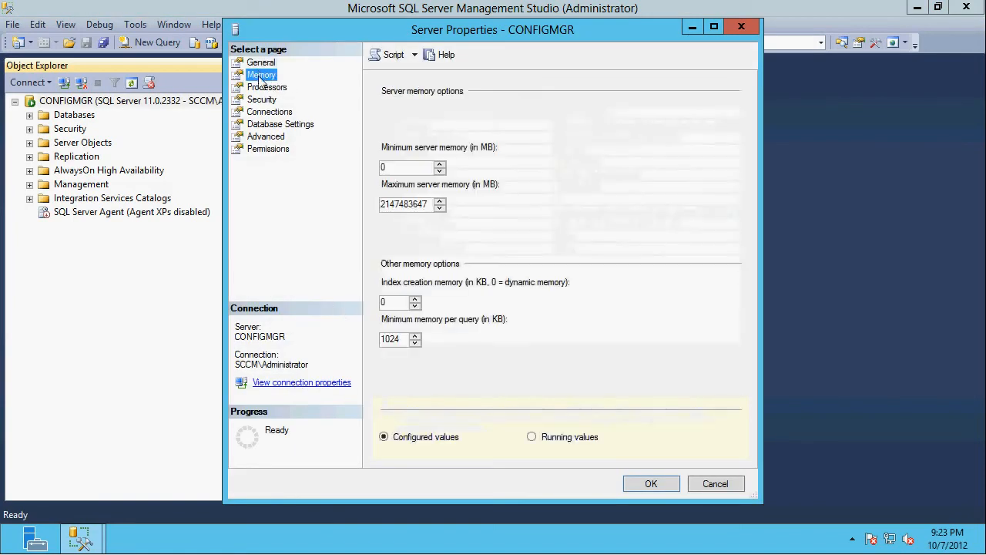
{"action": "double_click", "coordinate": [384, 167]}
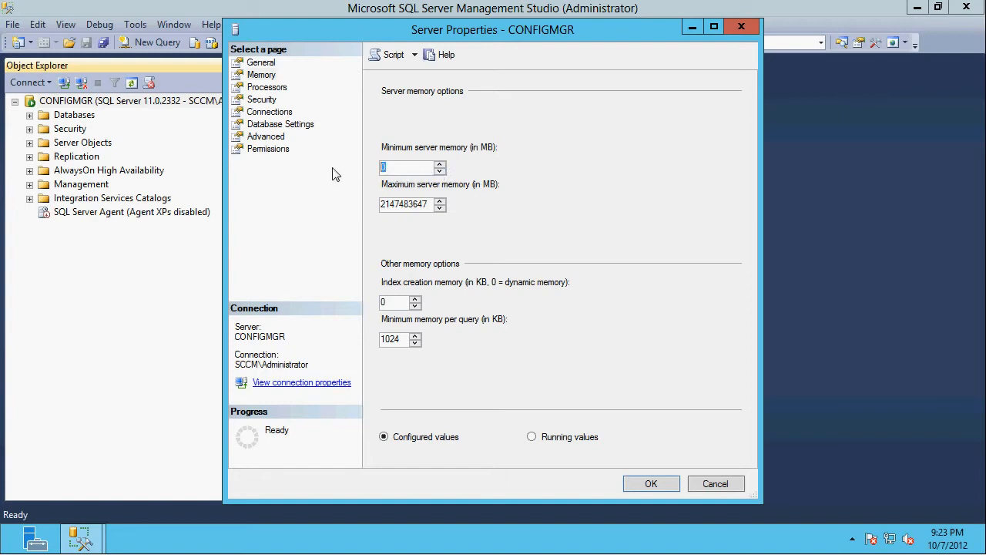
{"action": "type", "text": "8096"}
{"action": "key", "text": "Tab"}
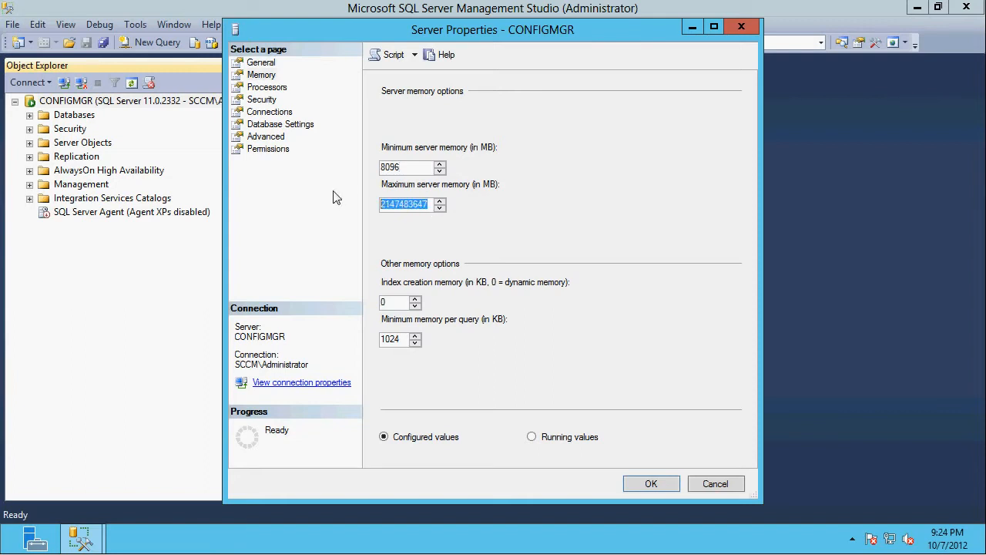
{"action": "type", "text": "10000"}
{"action": "double_click", "coordinate": [397, 204]}
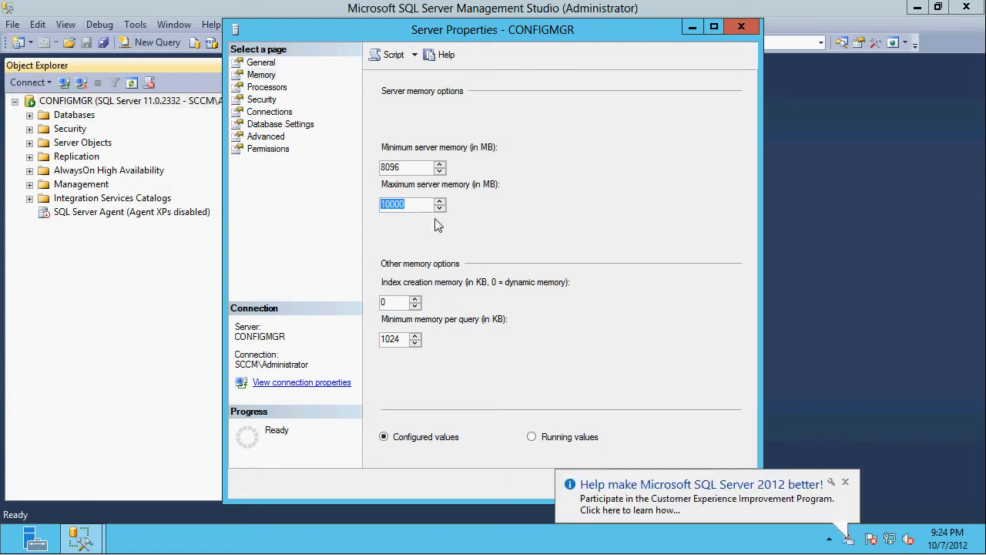
{"action": "left_click", "coordinate": [842, 481]}
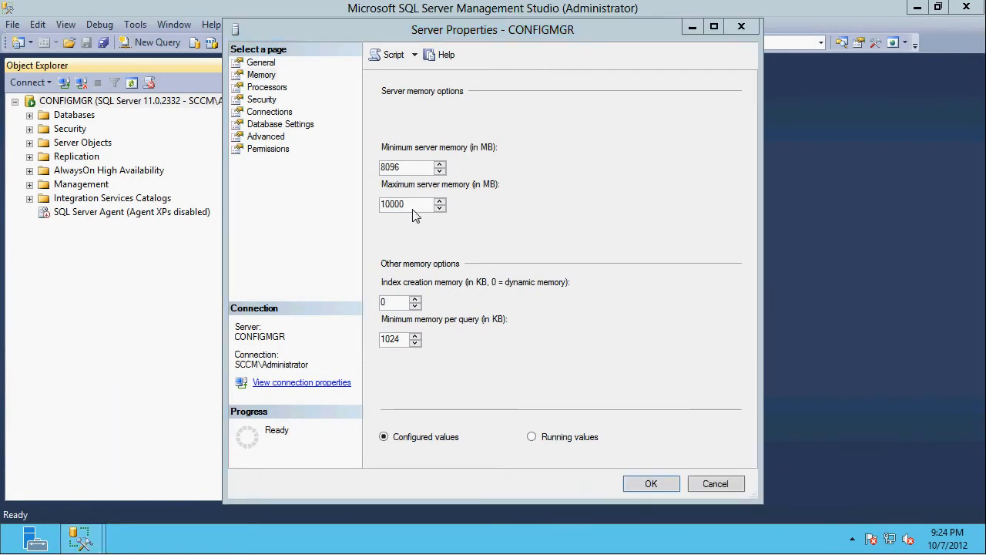
{"action": "left_click", "coordinate": [651, 486]}
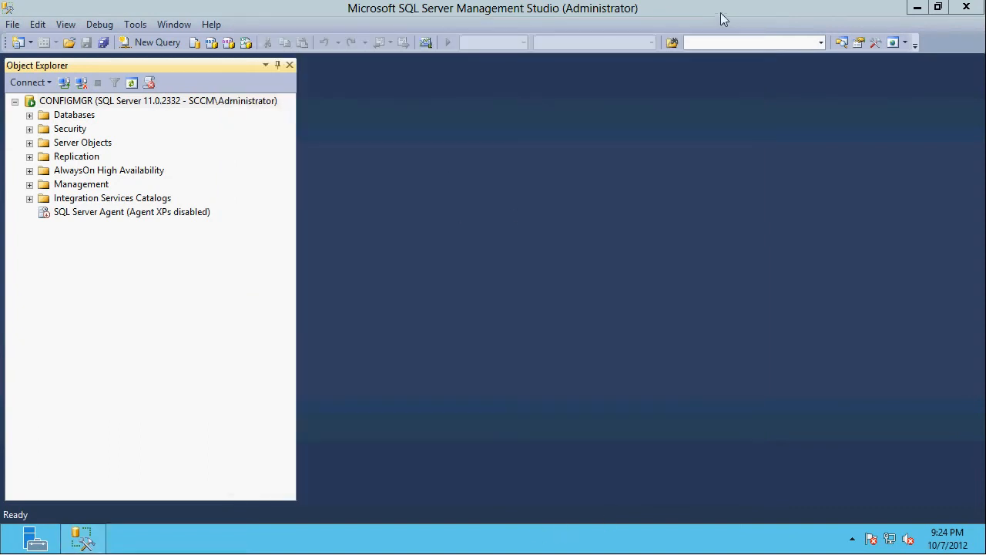
- Close SQL Server Management Studio
{"action": "left_click", "coordinate": [917, 9]}
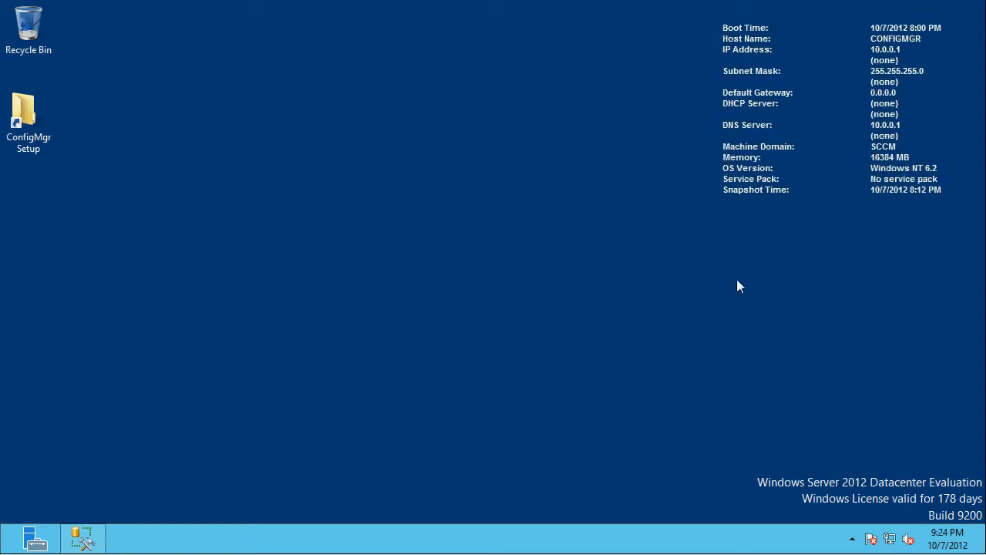
{"action": "left_click", "coordinate": [83, 537]}
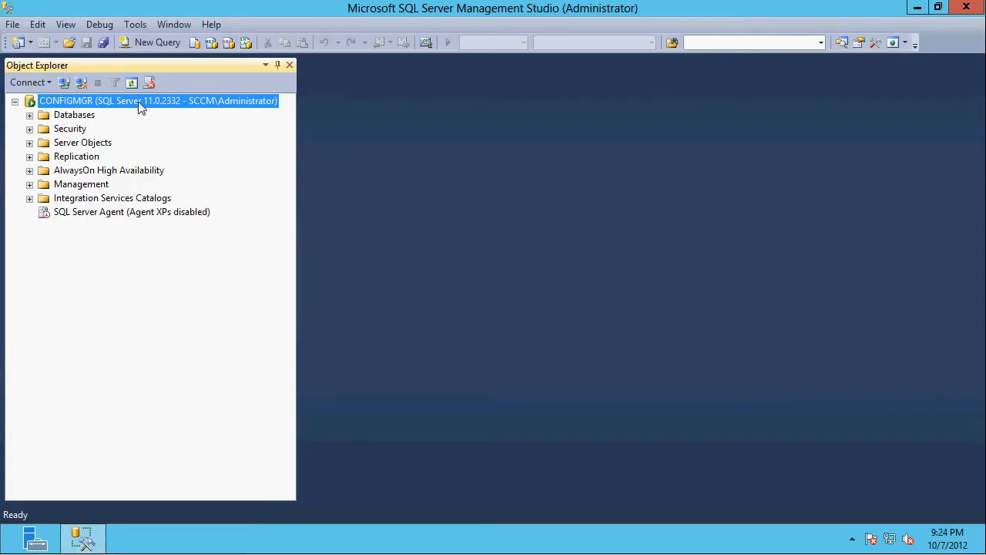
{"action": "mouse_move", "coordinate": [976, 12]}
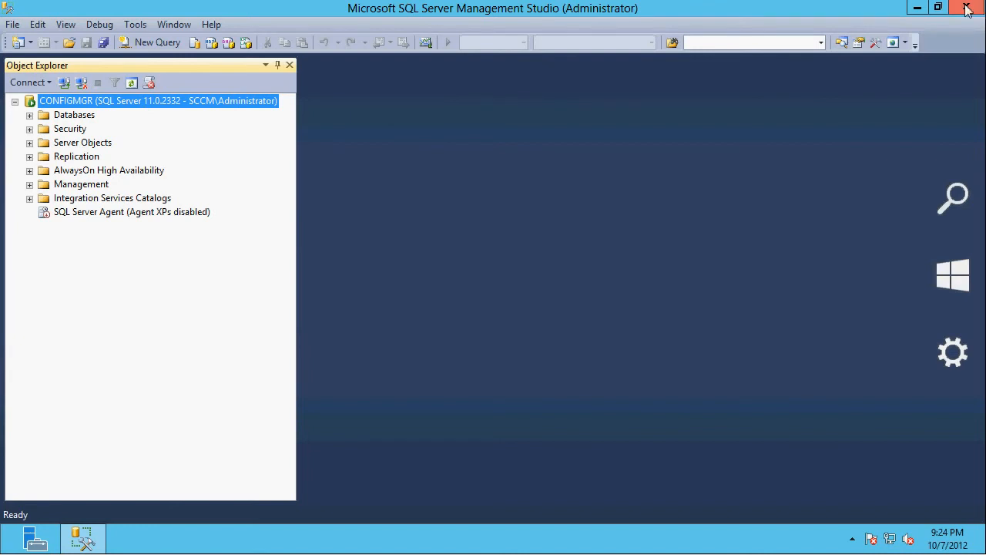
{"action": "left_click", "coordinate": [969, 8]}
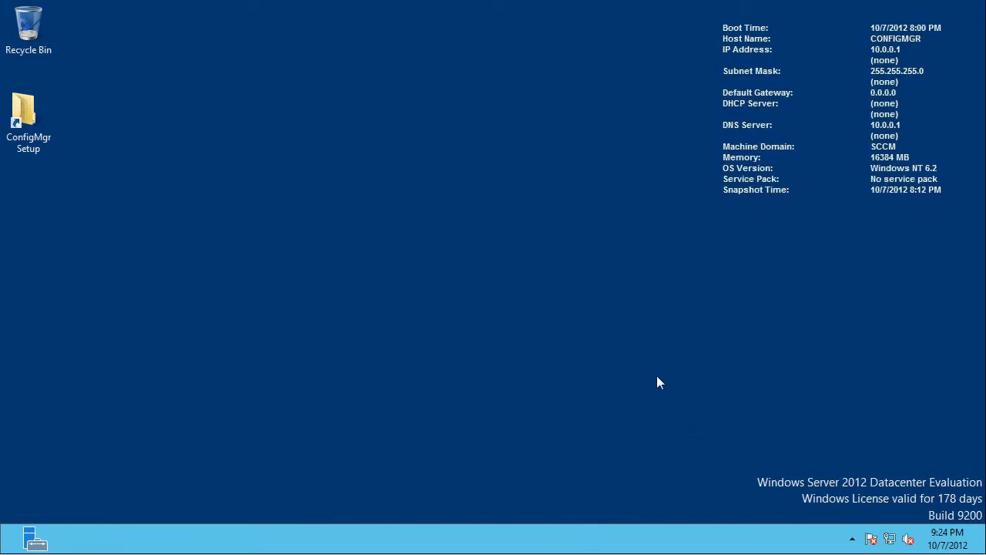
- Run adksetup from the Windows Assessment and Deployment Kit (ADK) for Windows 8 folder inside Prerequisites & Add-Ins\Prerequisites
{"action": "double_click", "coordinate": [39, 121]}
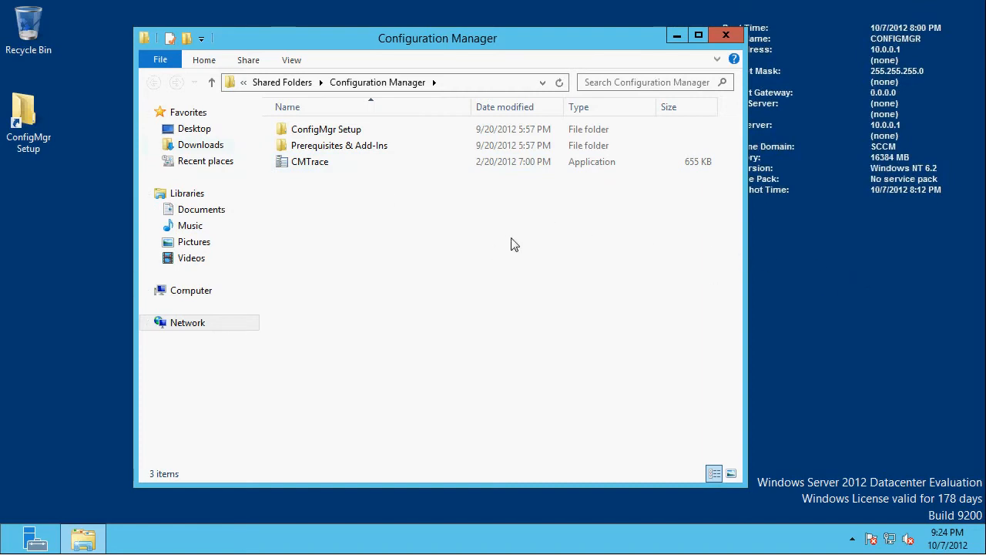
{"action": "left_click", "coordinate": [323, 131]}
{"action": "left_click", "coordinate": [325, 148]}
{"action": "double_click", "coordinate": [327, 151]}
{"action": "left_click", "coordinate": [314, 153]}
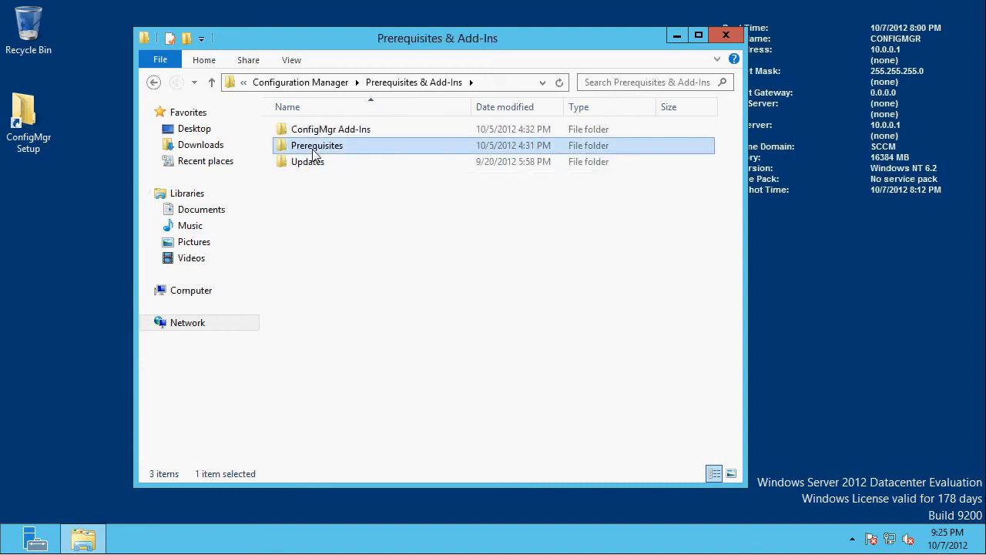
{"action": "double_click", "coordinate": [315, 152]}
{"action": "left_click", "coordinate": [336, 147]}
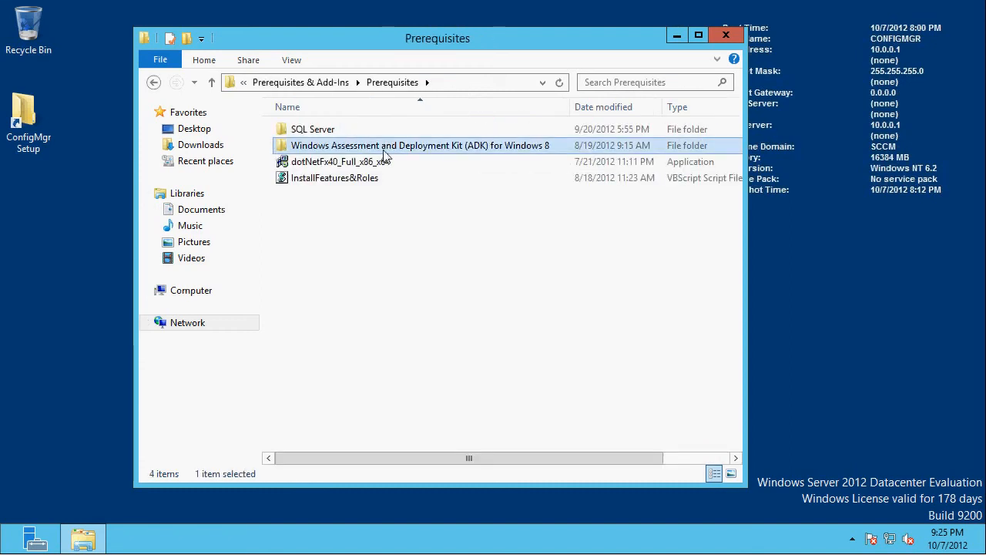
{"action": "double_click", "coordinate": [429, 153]}
{"action": "double_click", "coordinate": [327, 148]}
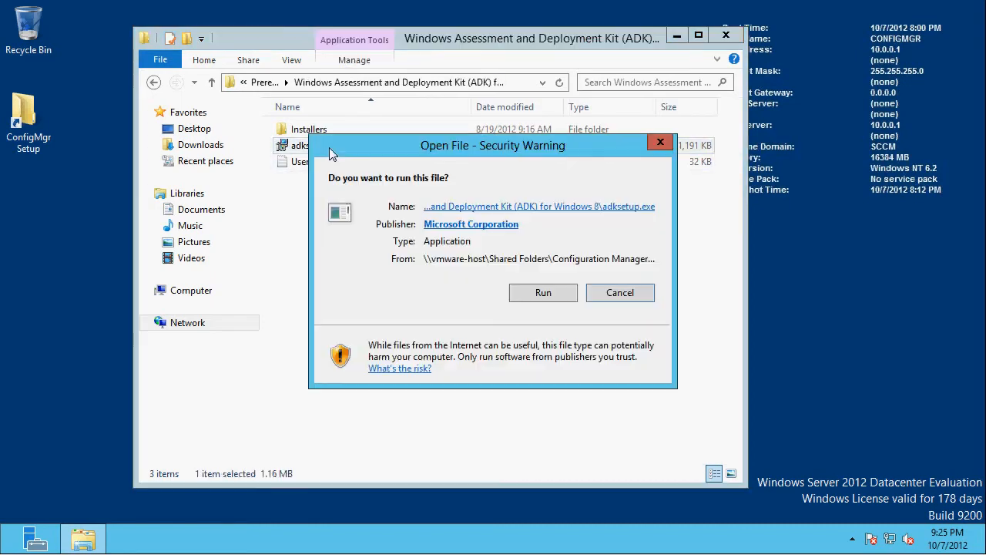
{"action": "left_click", "coordinate": [525, 293]}
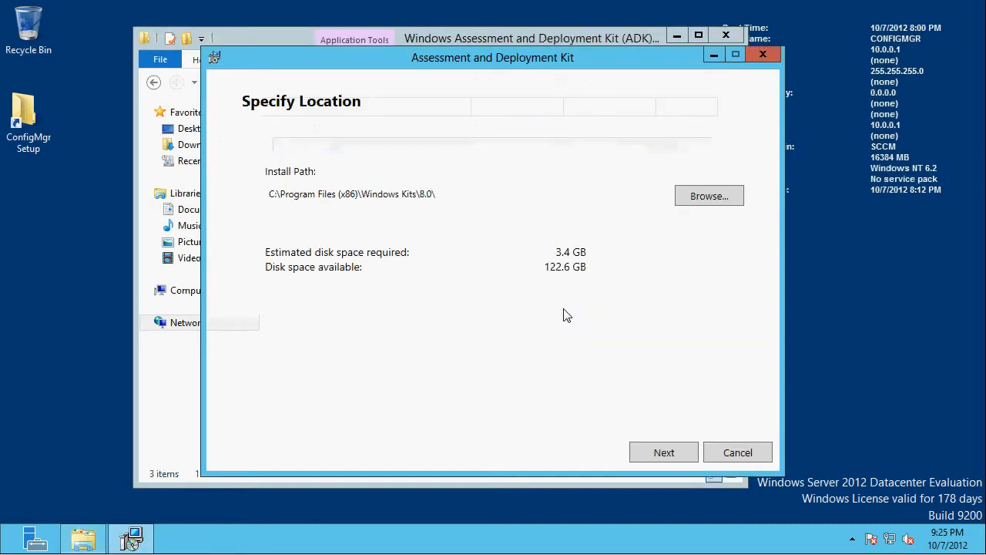
- Keep the default ADK install path with CEIP participation set to No, and accept the license agreement
{"action": "left_click", "coordinate": [667, 455]}
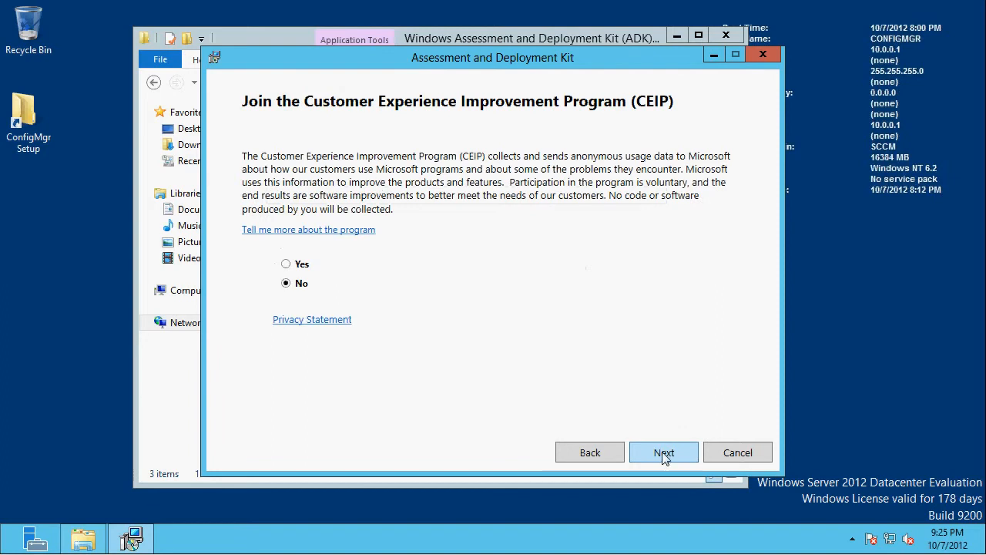
{"action": "left_click", "coordinate": [670, 455]}
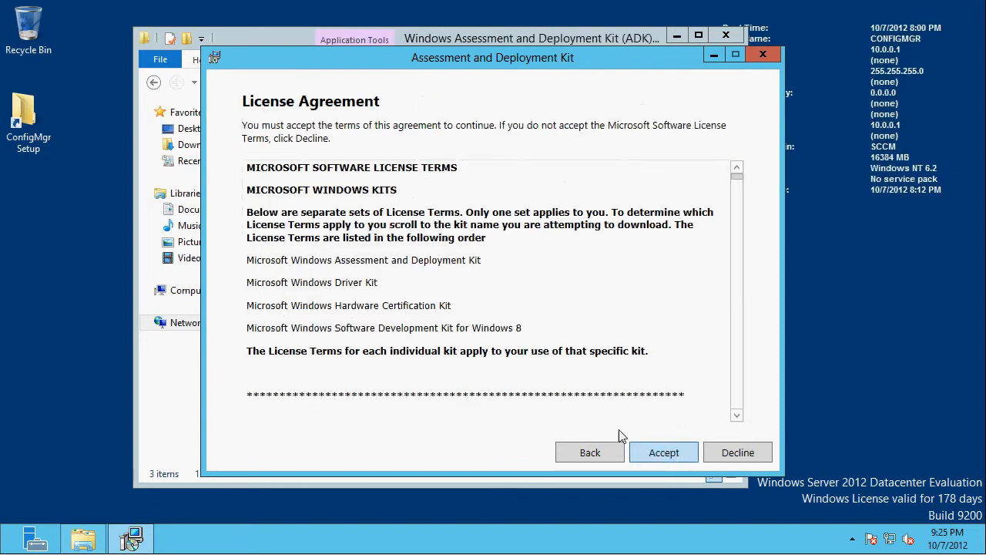
{"action": "left_click", "coordinate": [660, 453]}
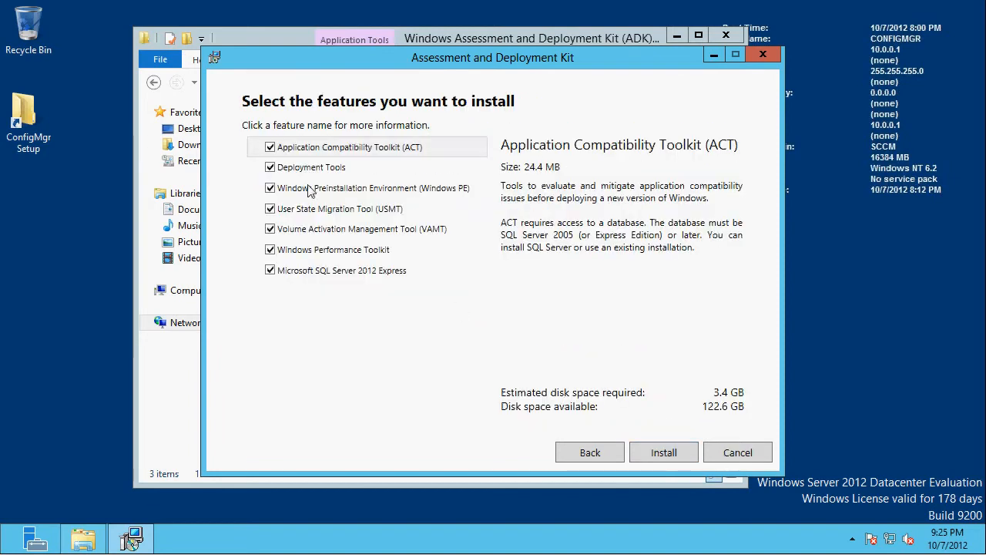
- Install the ADK without Application Compatibility Toolkit, Volume Activation Management Tool, Windows Performance Toolkit and SQL Server 2012 Express, and close the finished setup
{"action": "left_click", "coordinate": [271, 147]}
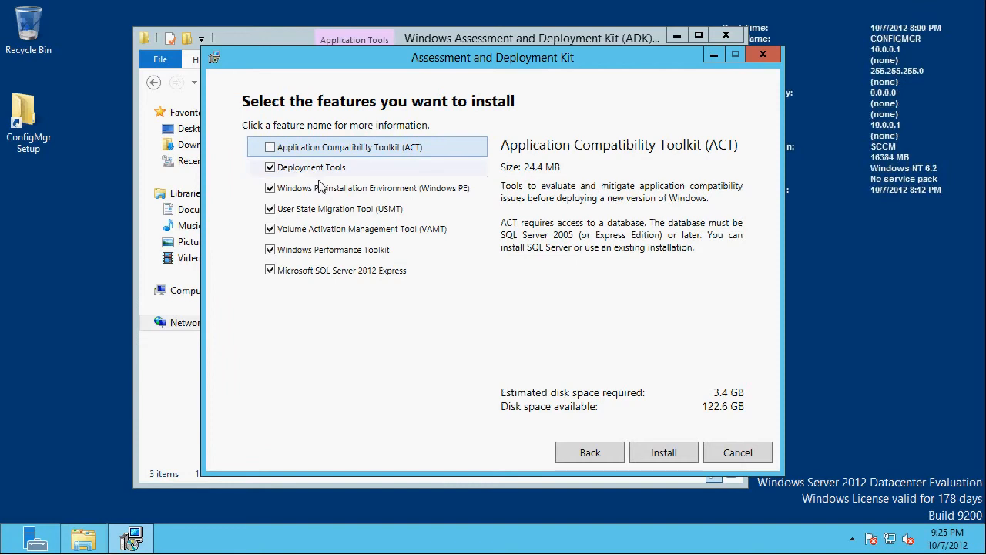
{"action": "left_click", "coordinate": [271, 230]}
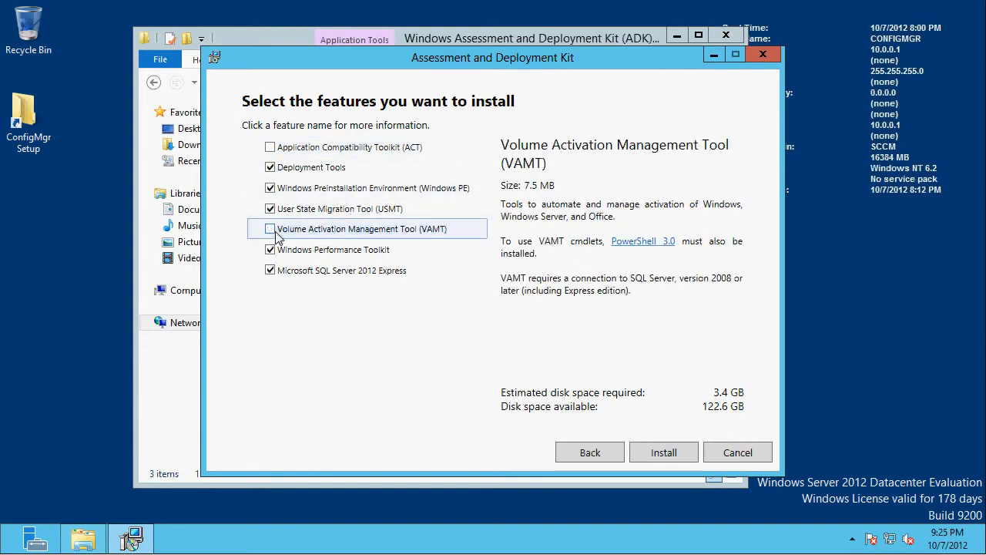
{"action": "left_click", "coordinate": [270, 250]}
{"action": "left_click", "coordinate": [271, 271]}
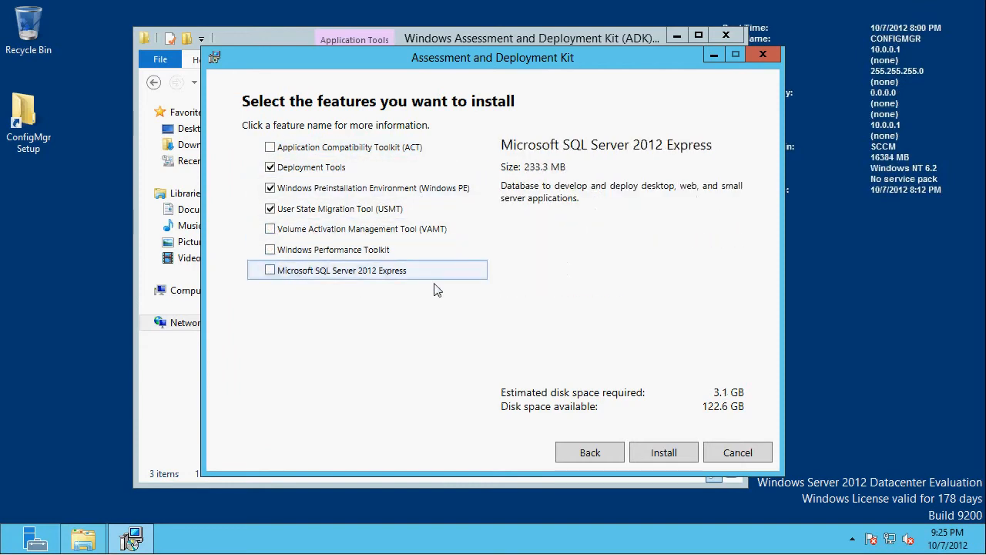
{"action": "left_click", "coordinate": [665, 453]}
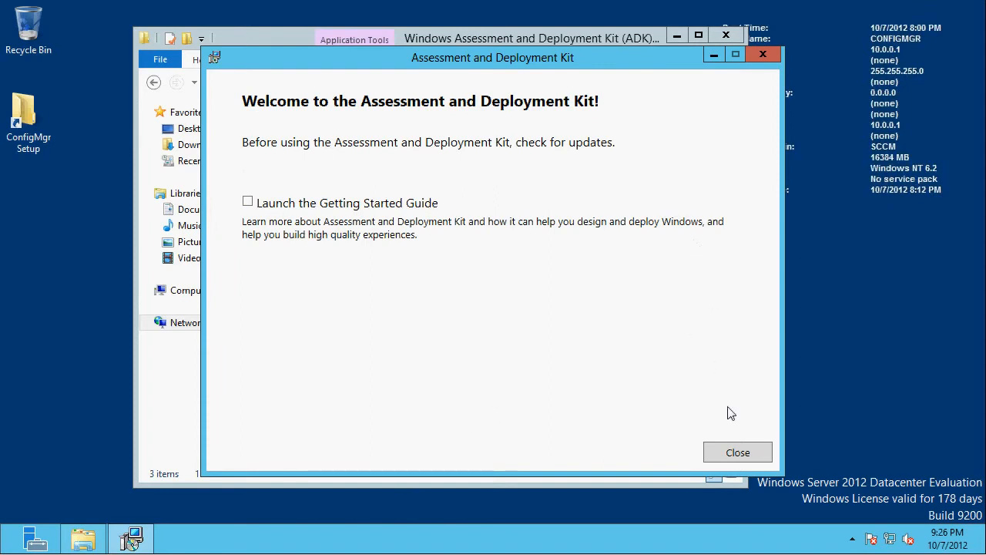
{"action": "left_click", "coordinate": [737, 453]}
- Go back up from the ADK folder to the shared Configuration Manager folder
{"action": "left_click", "coordinate": [357, 86]}
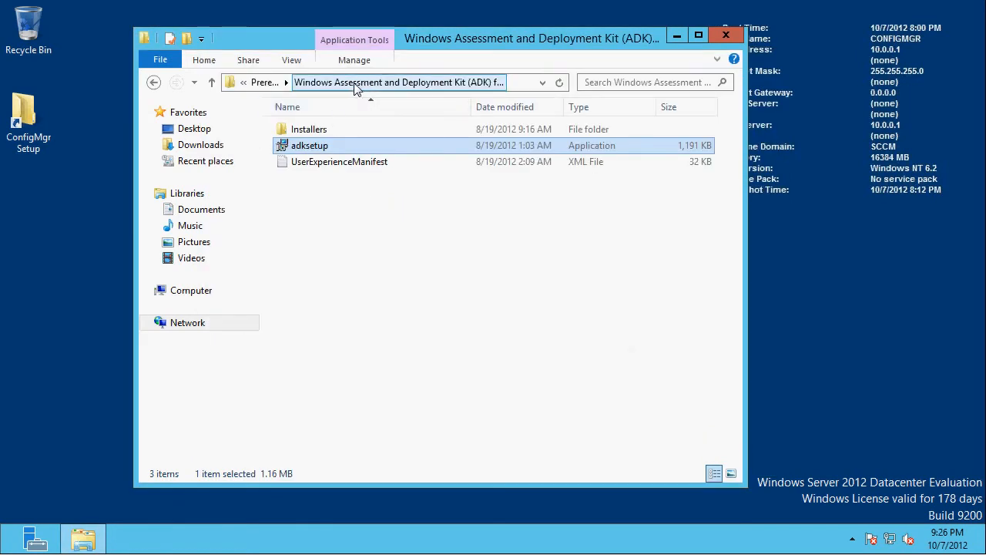
{"action": "left_click", "coordinate": [262, 82]}
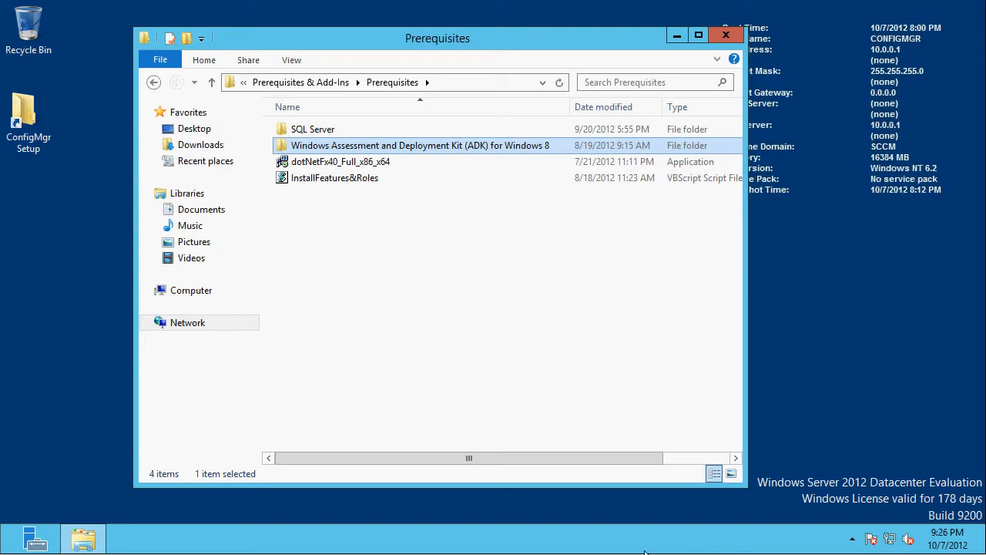
{"action": "left_click", "coordinate": [308, 131]}
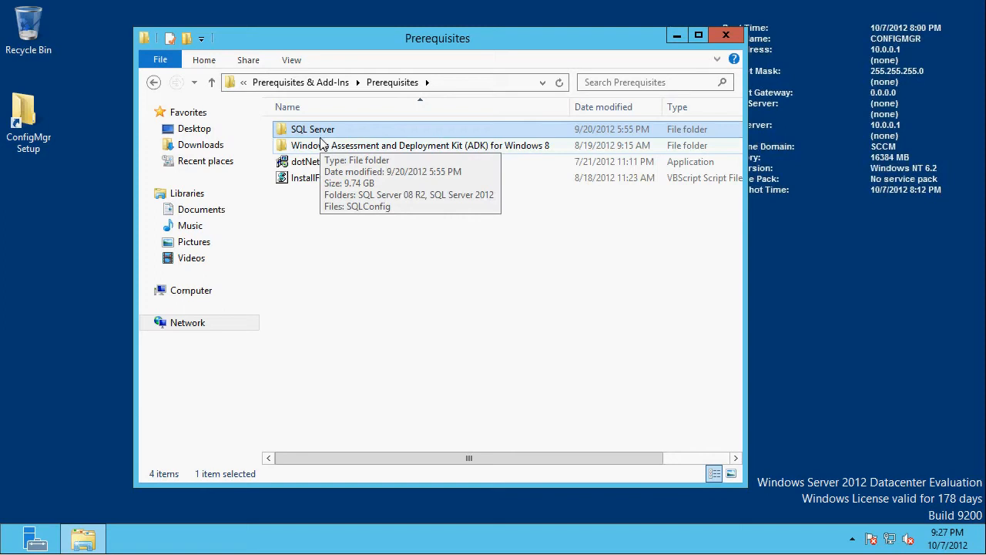
{"action": "left_click", "coordinate": [335, 82]}
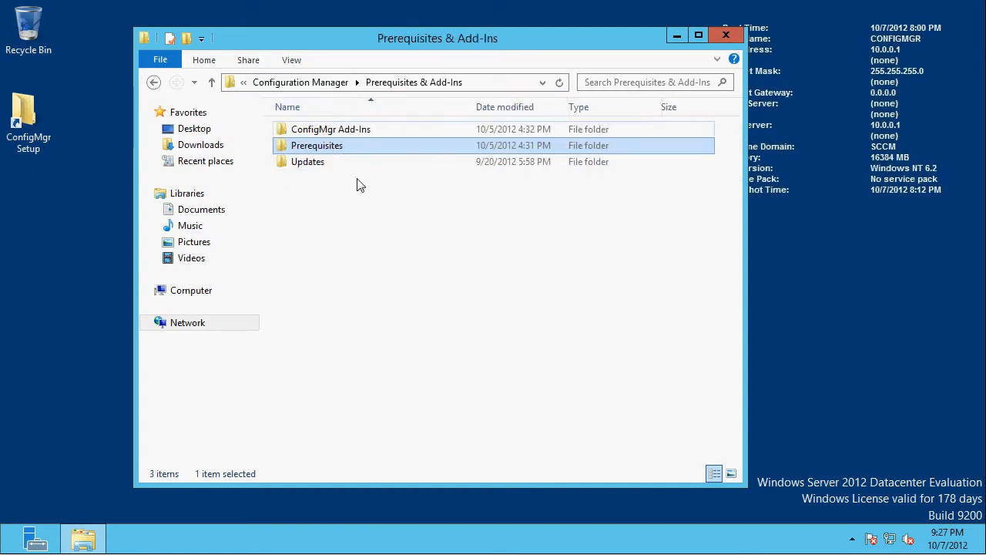
{"action": "left_click", "coordinate": [312, 82]}
- Open the SMSSETUP\BIN\X64 folder of ConfigMgr 2012 SP1 Beta inside the ConfigMgr Setup folder
{"action": "double_click", "coordinate": [316, 131]}
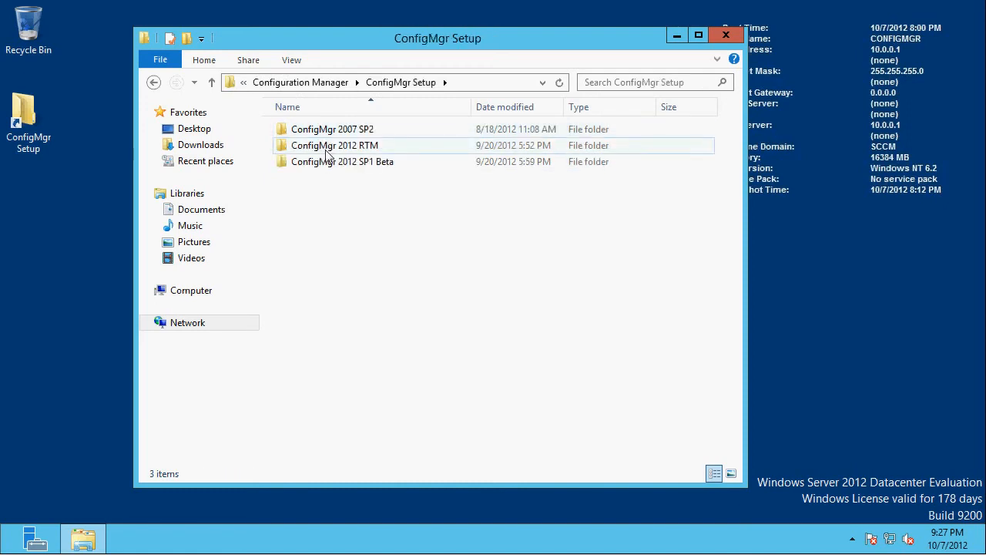
{"action": "double_click", "coordinate": [330, 163]}
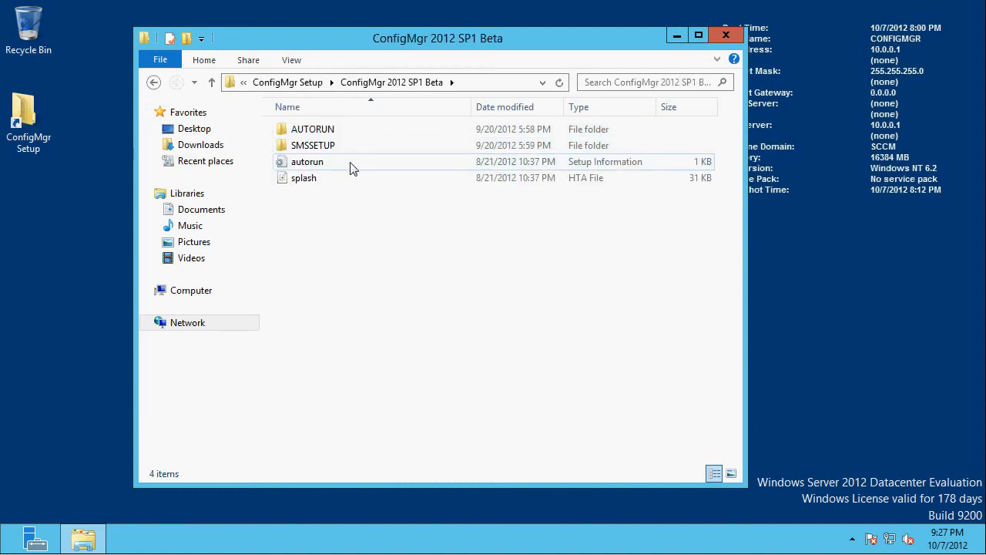
{"action": "double_click", "coordinate": [309, 150]}
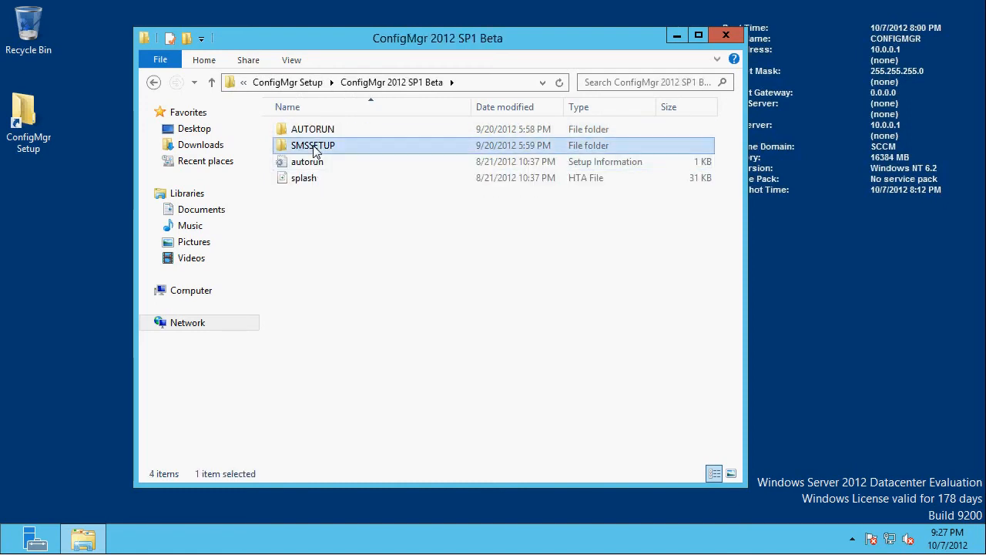
{"action": "double_click", "coordinate": [306, 150]}
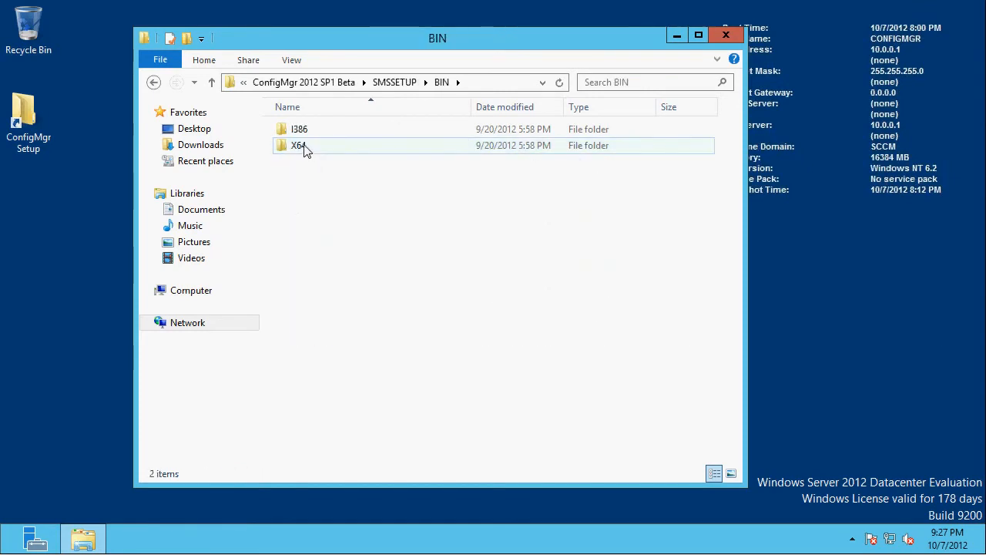
{"action": "double_click", "coordinate": [305, 148]}
- Run the extadsch application from the X64 folder as administrator to extend the Active Directory schema
{"action": "scroll", "coordinate": [389, 198], "scroll_direction": "down", "scroll_amount": 20}
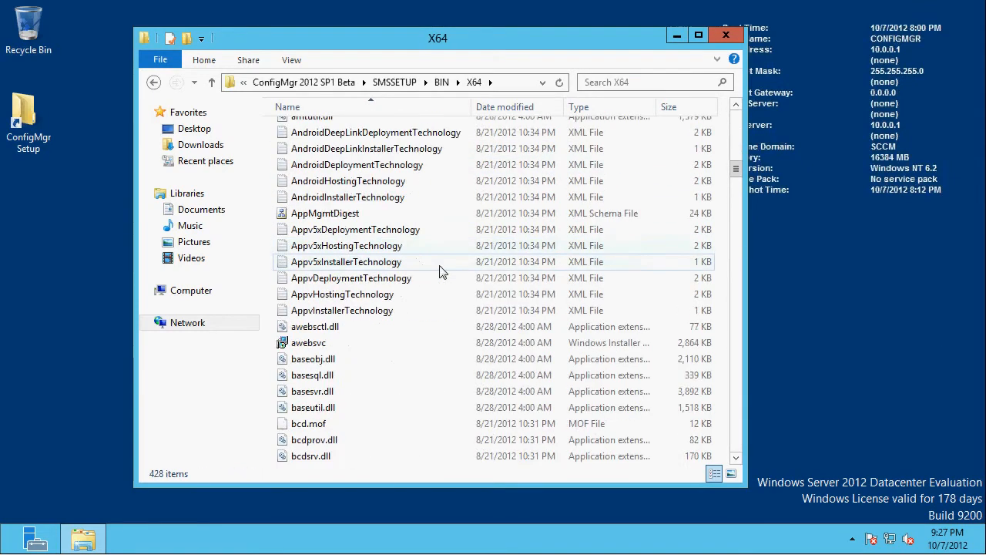
{"action": "scroll", "coordinate": [406, 259], "scroll_direction": "down", "scroll_amount": 15}
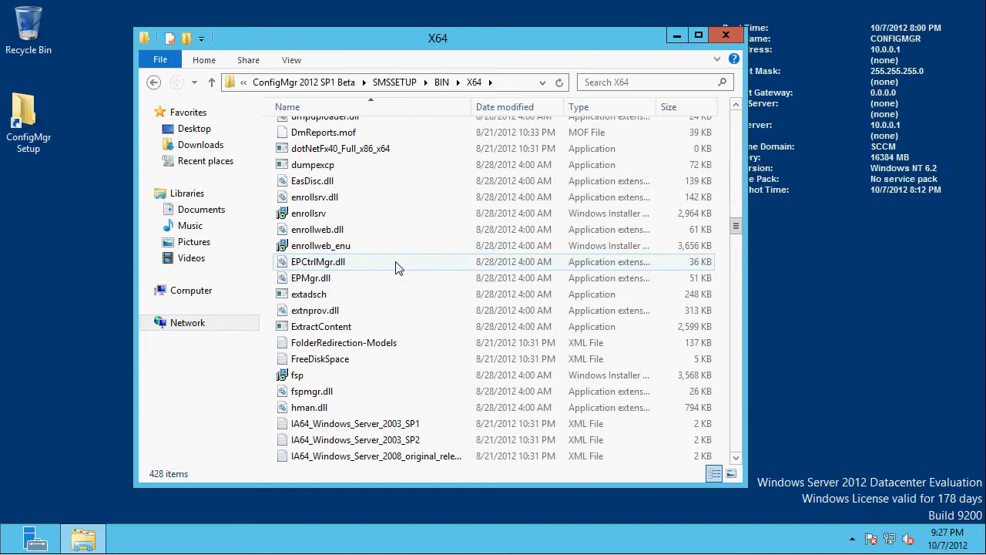
{"action": "scroll", "coordinate": [393, 265], "scroll_direction": "down", "scroll_amount": 3}
{"action": "scroll", "coordinate": [343, 192], "scroll_direction": "up", "scroll_amount": 1}
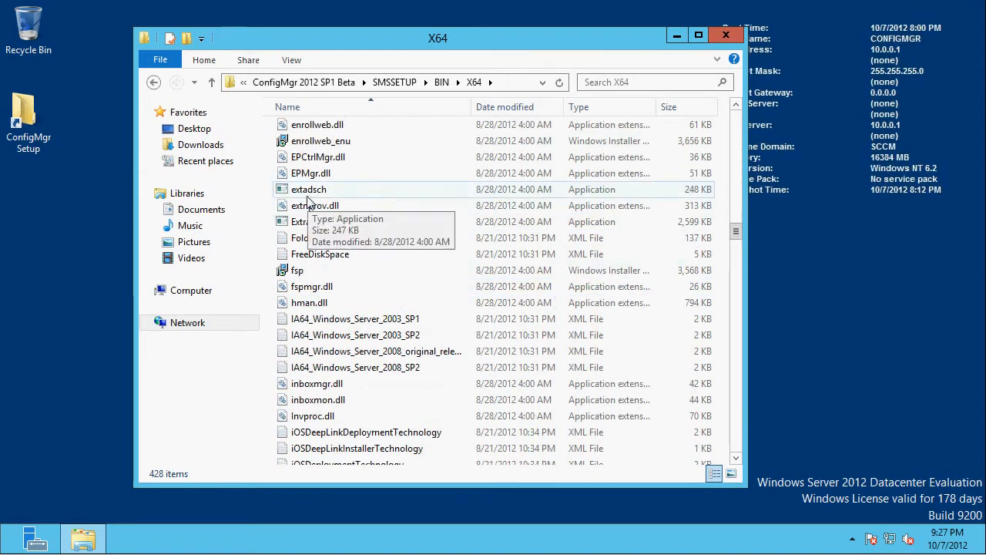
{"action": "left_click", "coordinate": [311, 193]}
{"action": "right_click", "coordinate": [311, 193]}
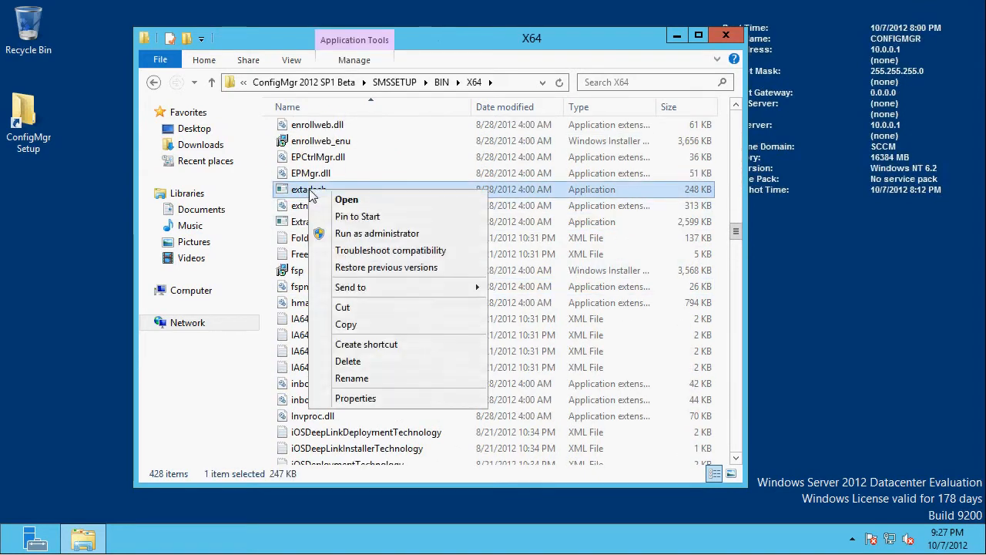
{"action": "left_click", "coordinate": [359, 232]}
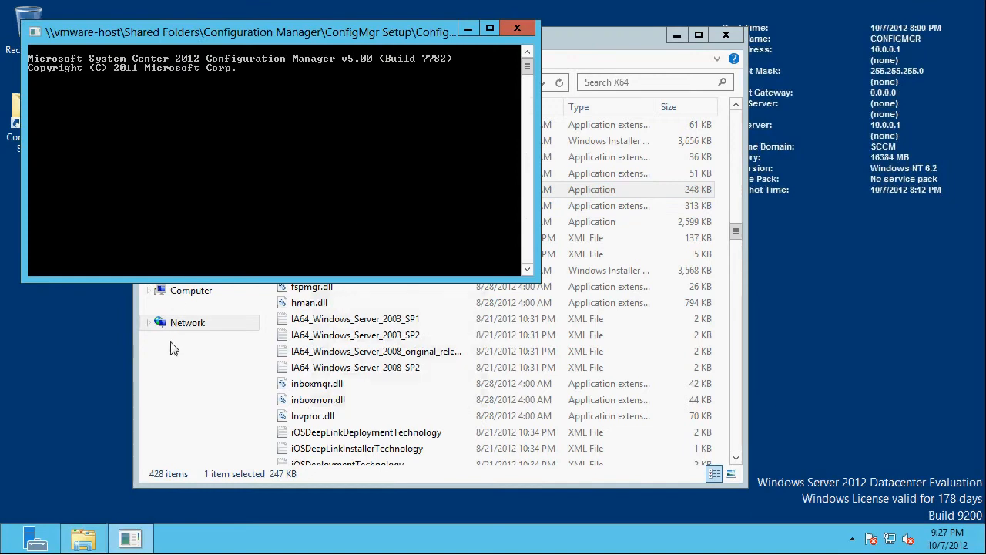
- Check the schema extension result in the ExtADSch log on Local Disk (C:), and close the log and both folder windows
{"action": "key", "text": "super"}
{"action": "key", "text": "super"}
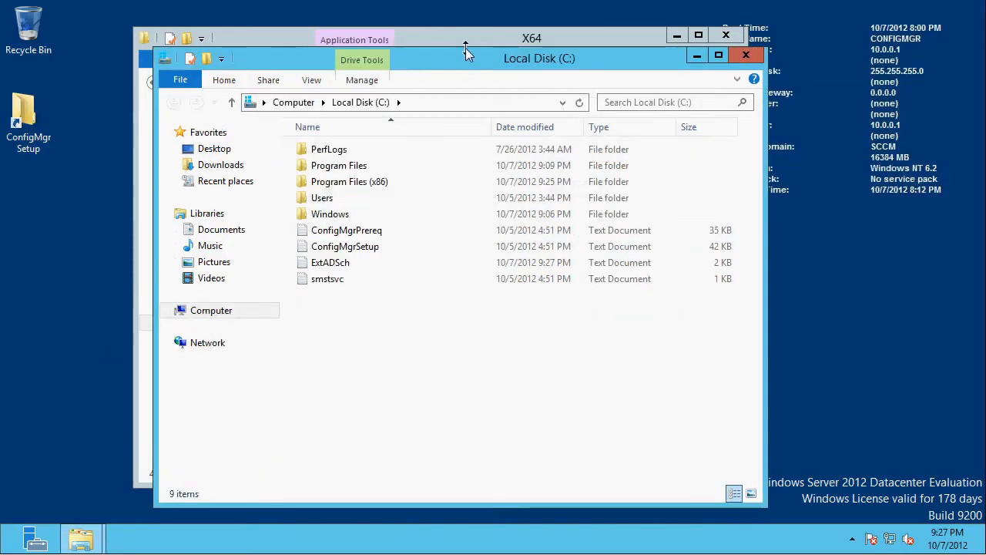
{"action": "left_click_drag", "start_coordinate": [465, 52], "coordinate": [582, 217]}
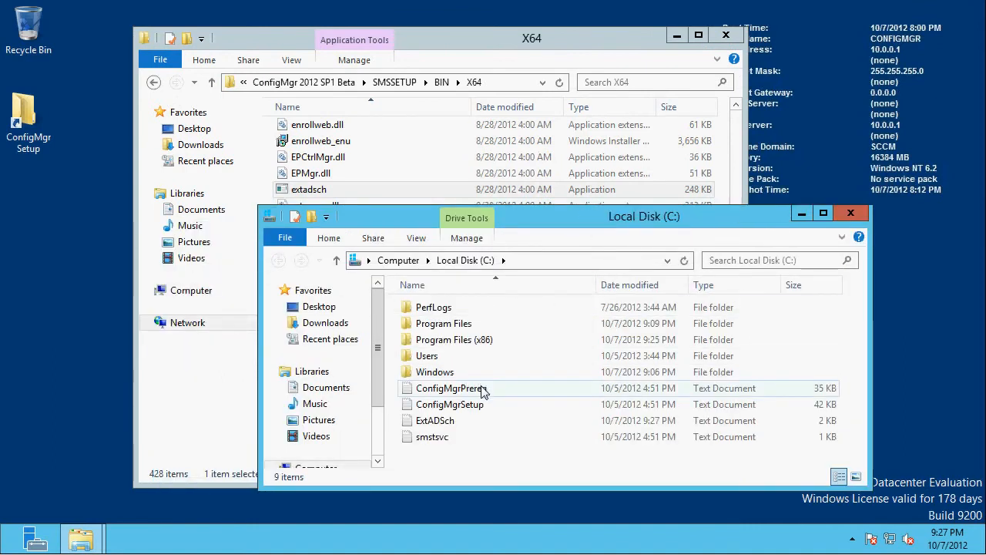
{"action": "double_click", "coordinate": [433, 426]}
{"action": "scroll", "coordinate": [327, 235], "scroll_direction": "down", "scroll_amount": 1}
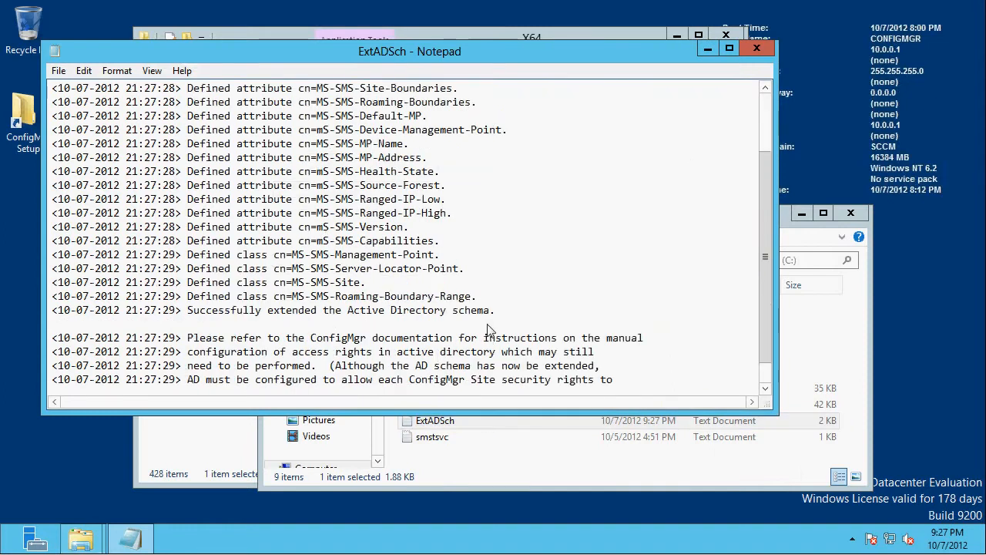
{"action": "left_click_drag", "start_coordinate": [497, 312], "coordinate": [403, 311]}
{"action": "left_click", "coordinate": [296, 322]}
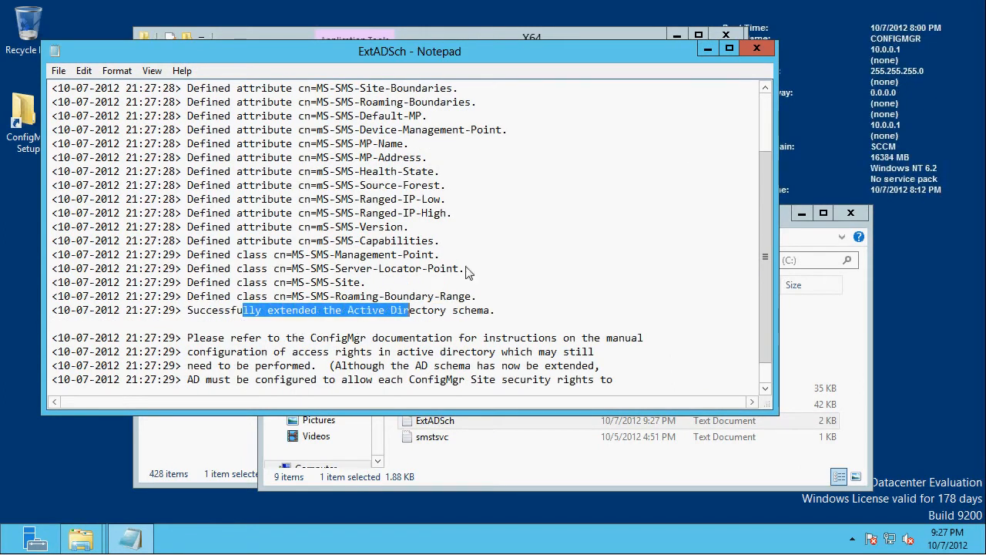
{"action": "left_click", "coordinate": [757, 49]}
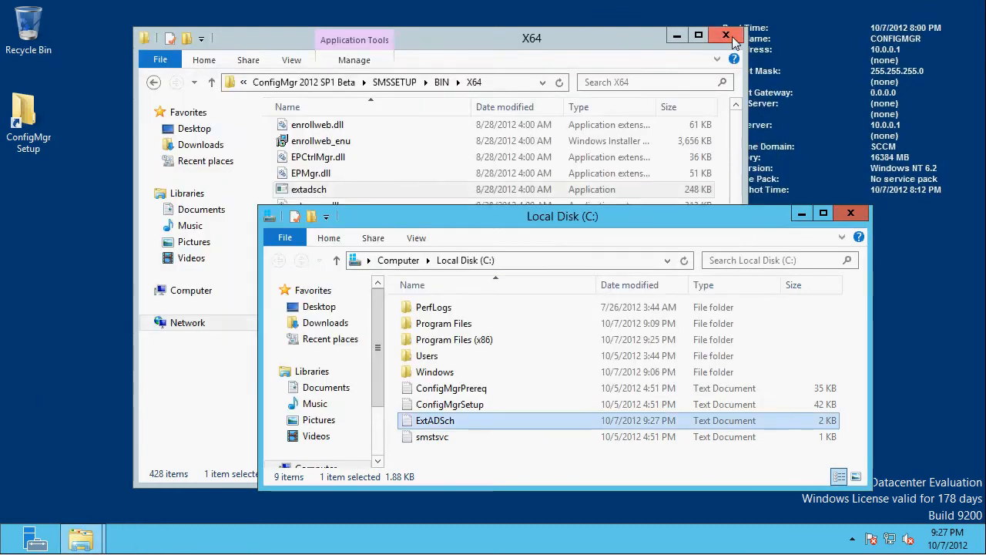
{"action": "left_click", "coordinate": [729, 35]}
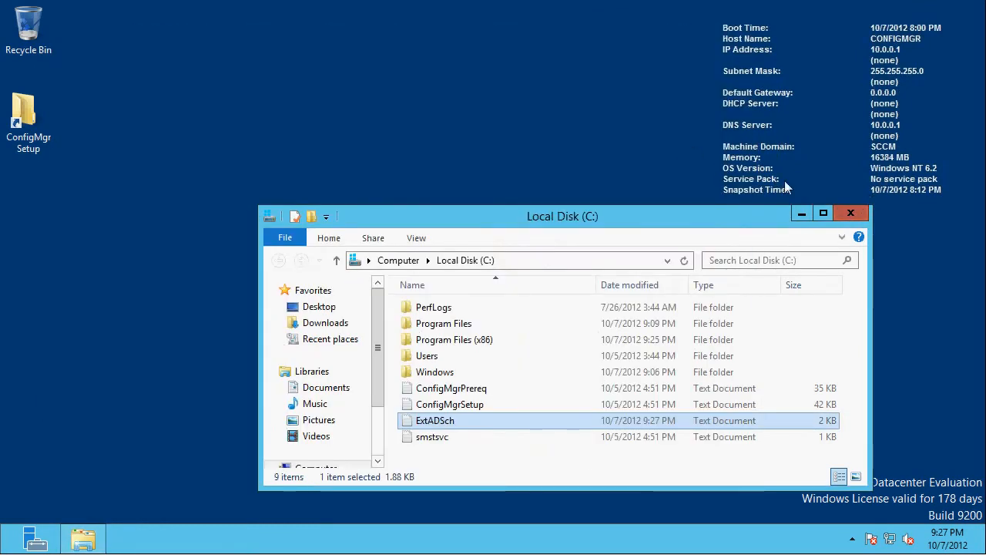
{"action": "left_click", "coordinate": [852, 215]}
- Launch ADSI Edit and connect it to the Default naming context with the default connection settings
{"action": "key", "text": "super"}
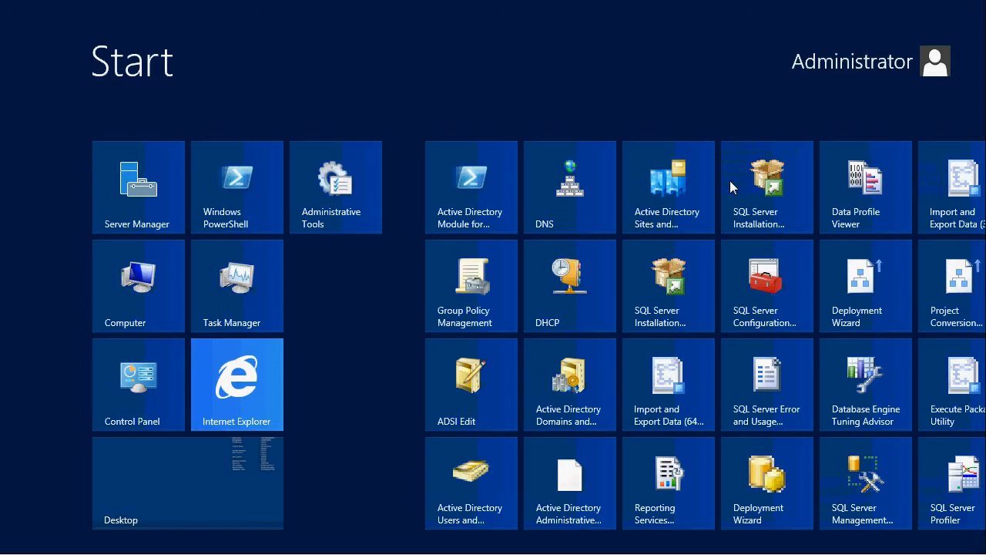
{"action": "type", "text": "a"}
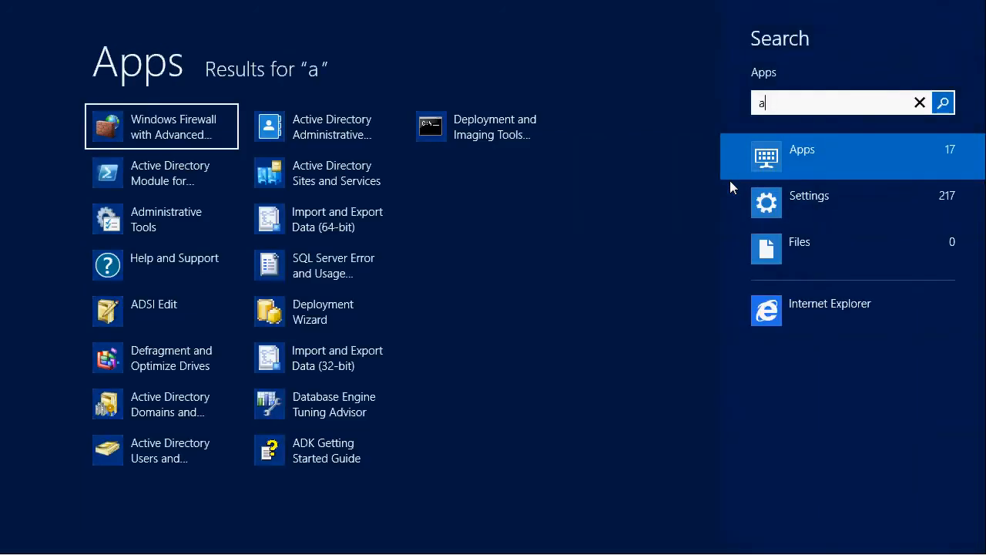
{"action": "type", "text": "dsi"}
{"action": "key", "text": "Return"}
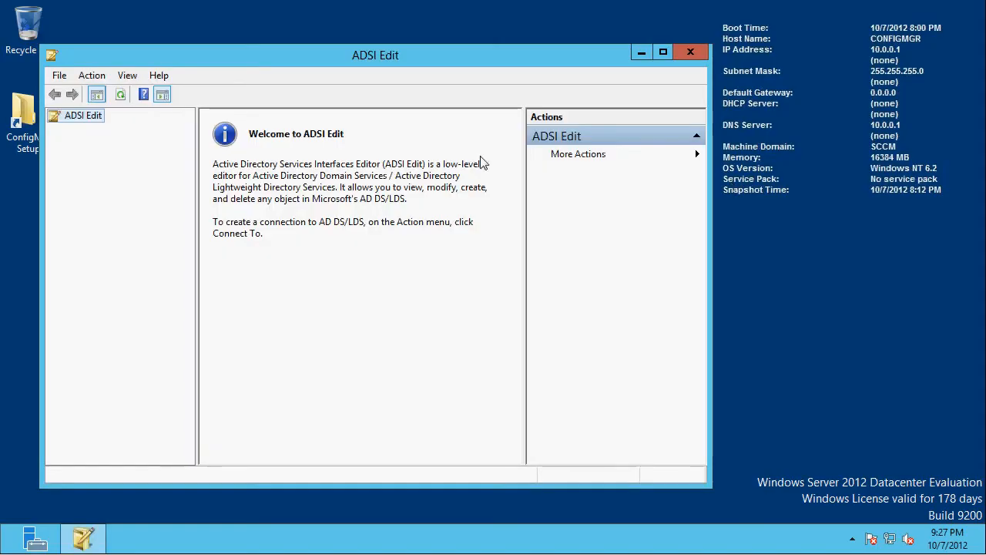
{"action": "left_click", "coordinate": [91, 75]}
{"action": "left_click", "coordinate": [116, 96]}
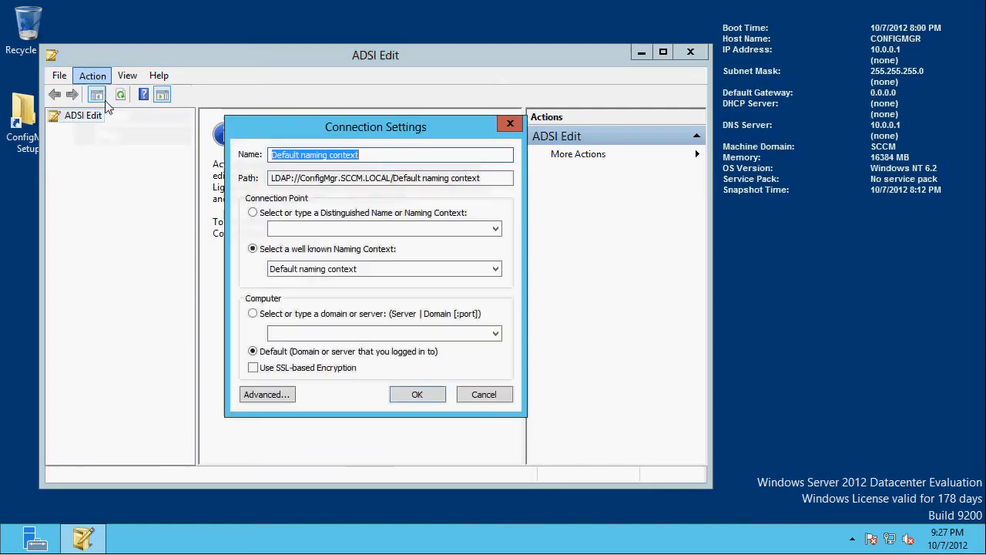
{"action": "key", "text": "Return"}
- Expand the Default naming context through DC=SCCM,DC=LOCAL down to the contents of CN=System
{"action": "double_click", "coordinate": [85, 131]}
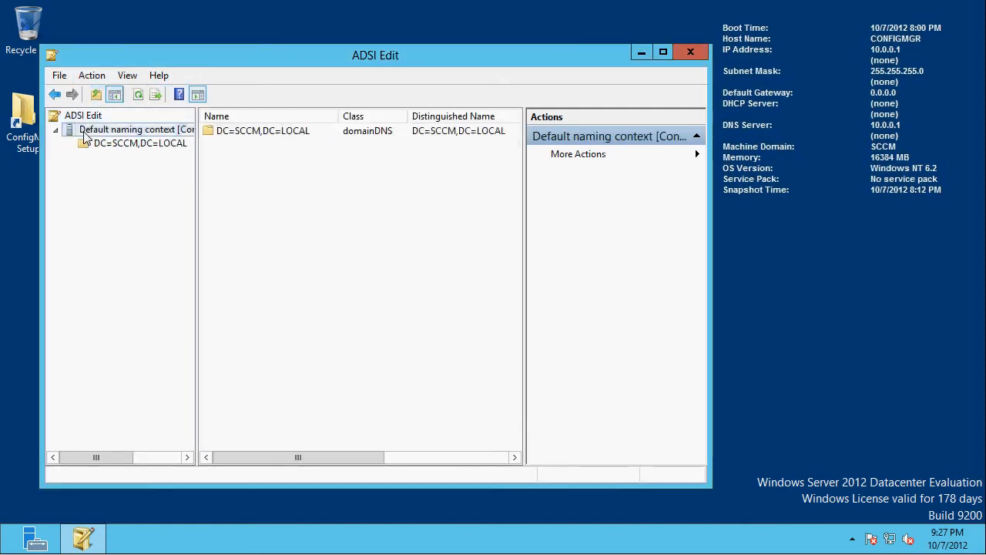
{"action": "double_click", "coordinate": [96, 146]}
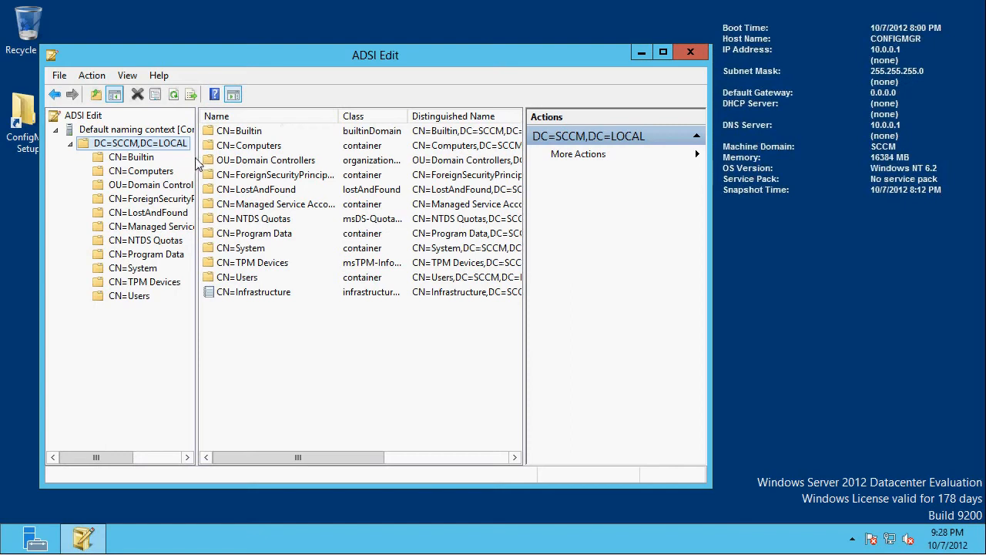
{"action": "left_click_drag", "start_coordinate": [196, 162], "coordinate": [242, 162]}
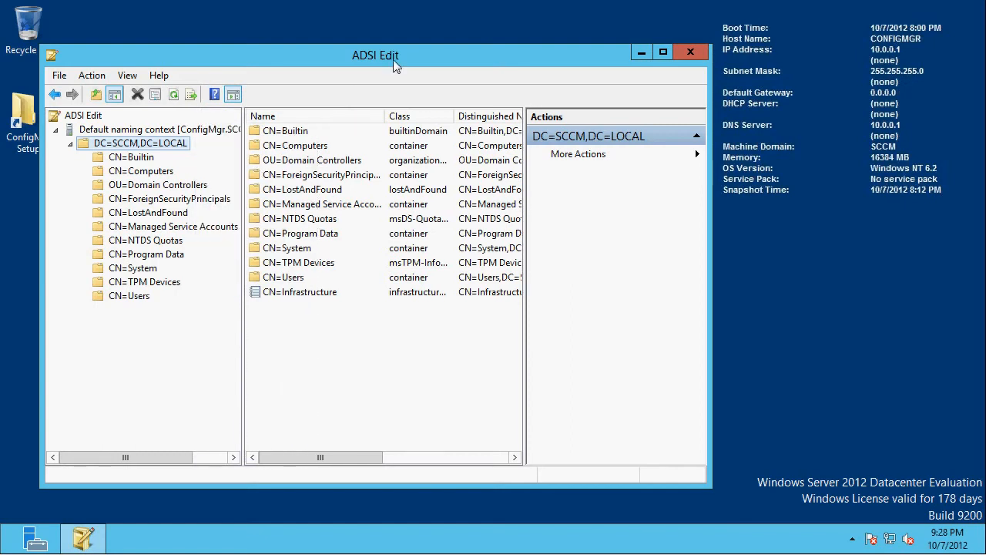
{"action": "left_click_drag", "start_coordinate": [409, 53], "coordinate": [541, 20]}
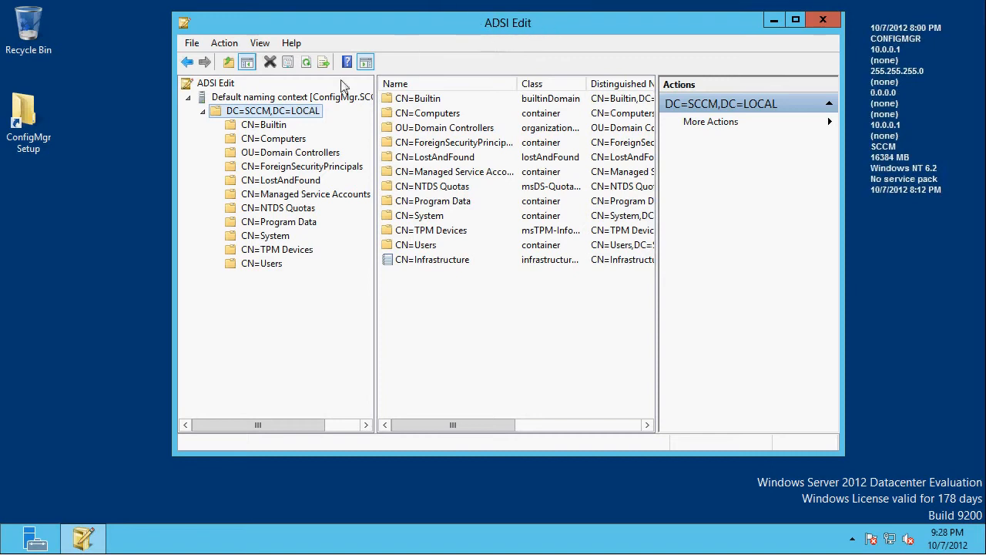
{"action": "left_click", "coordinate": [270, 236]}
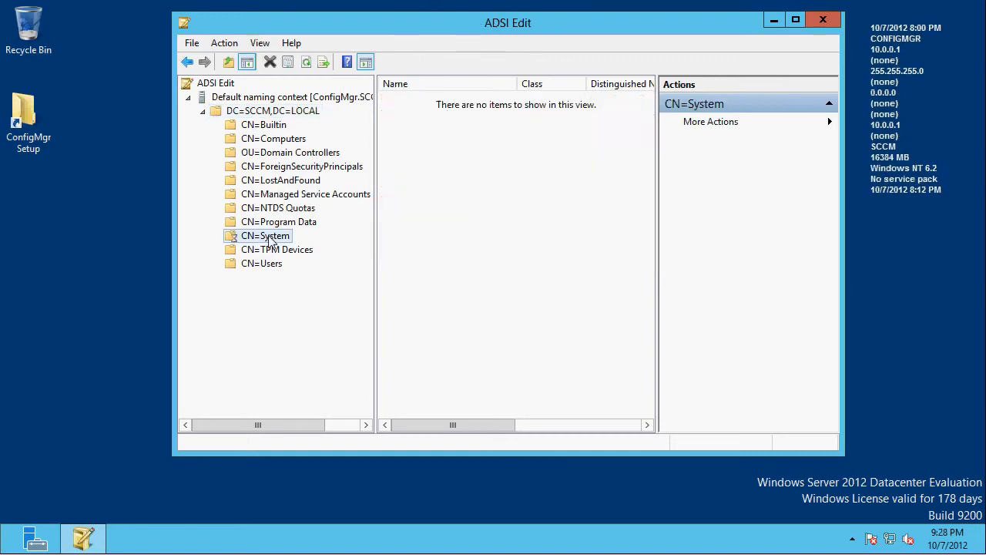
{"action": "left_click", "coordinate": [220, 237]}
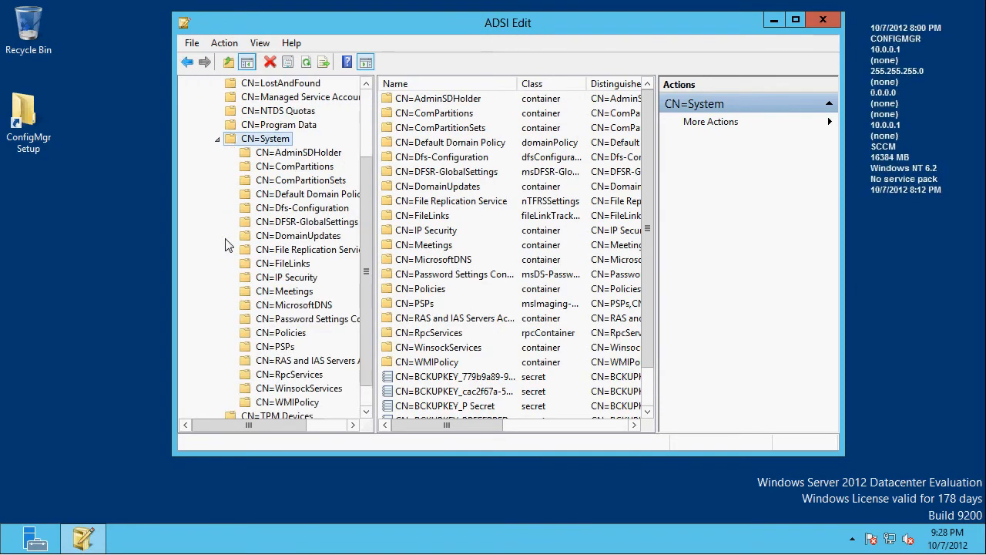
- Create a new container object named System Management under CN=System
{"action": "left_click", "coordinate": [263, 142]}
{"action": "right_click", "coordinate": [238, 144]}
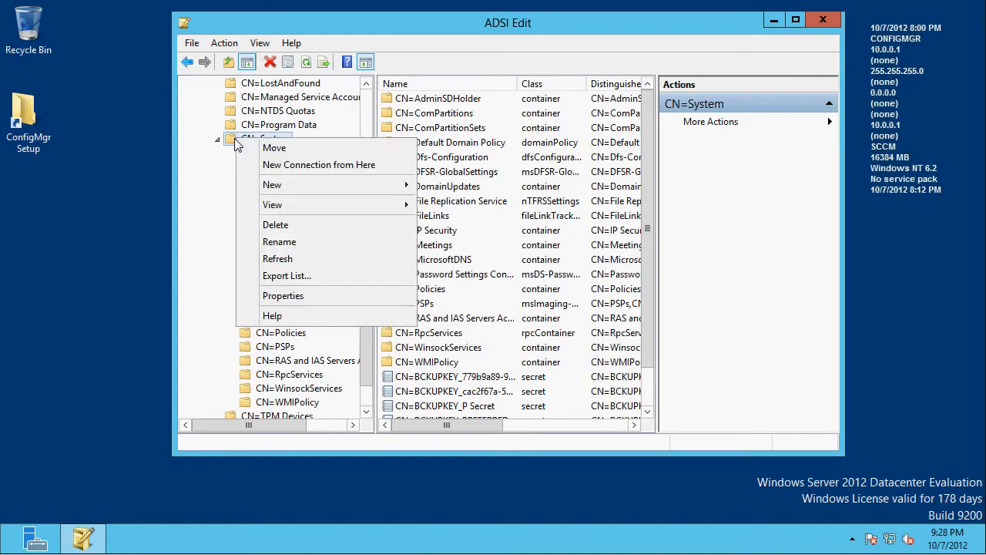
{"action": "mouse_move", "coordinate": [300, 187]}
{"action": "left_click", "coordinate": [450, 186]}
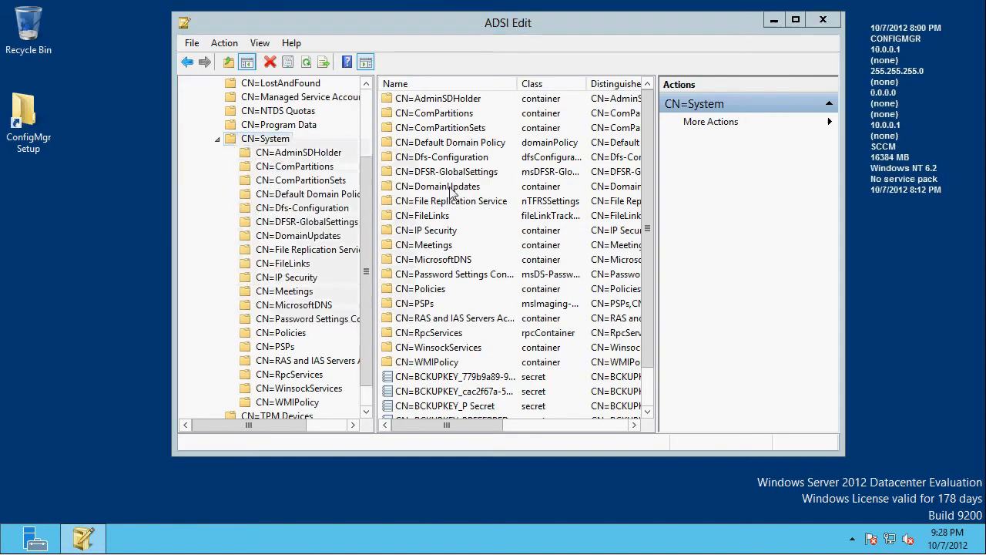
{"action": "left_click", "coordinate": [288, 221]}
{"action": "left_click", "coordinate": [362, 297]}
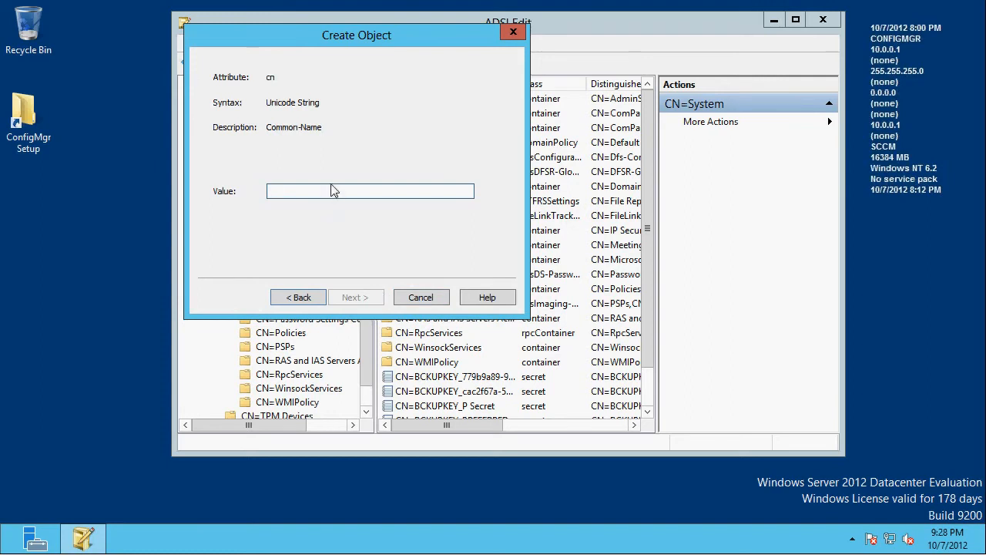
{"action": "type", "text": "System Ma"}
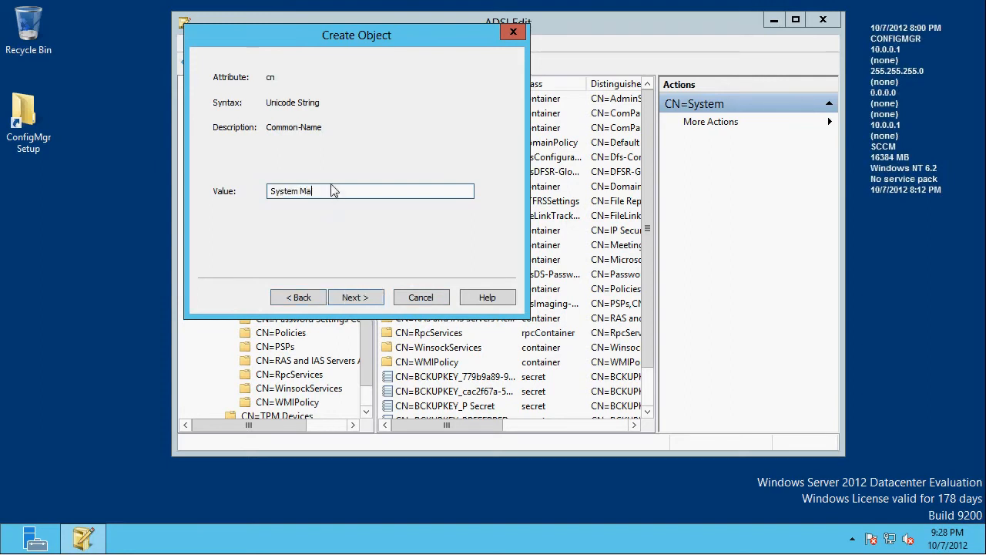
{"action": "type", "text": "nagement"}
{"action": "key", "text": "Return"}
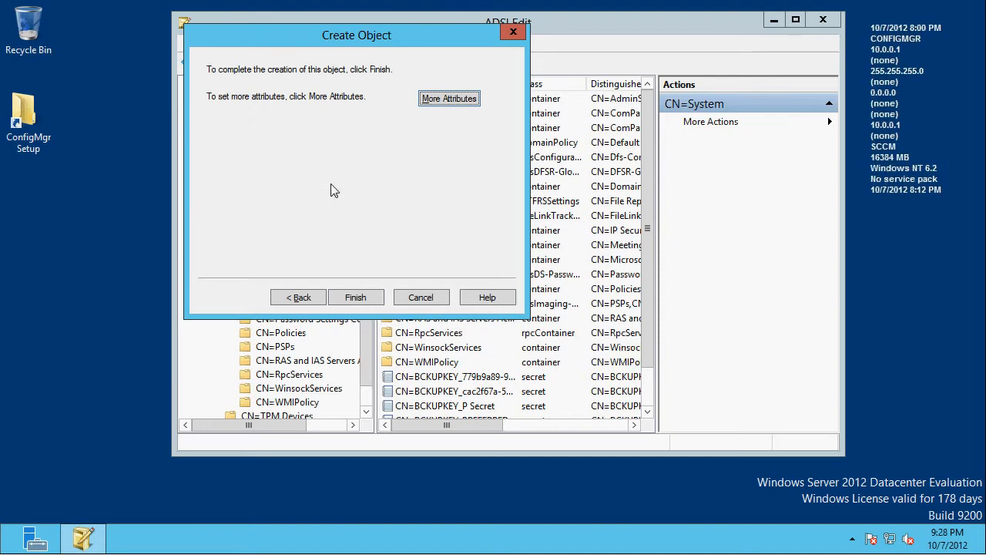
{"action": "left_click", "coordinate": [370, 299]}
- Open the security properties of the CN=System Management container under CN=System
{"action": "left_click", "coordinate": [422, 378]}
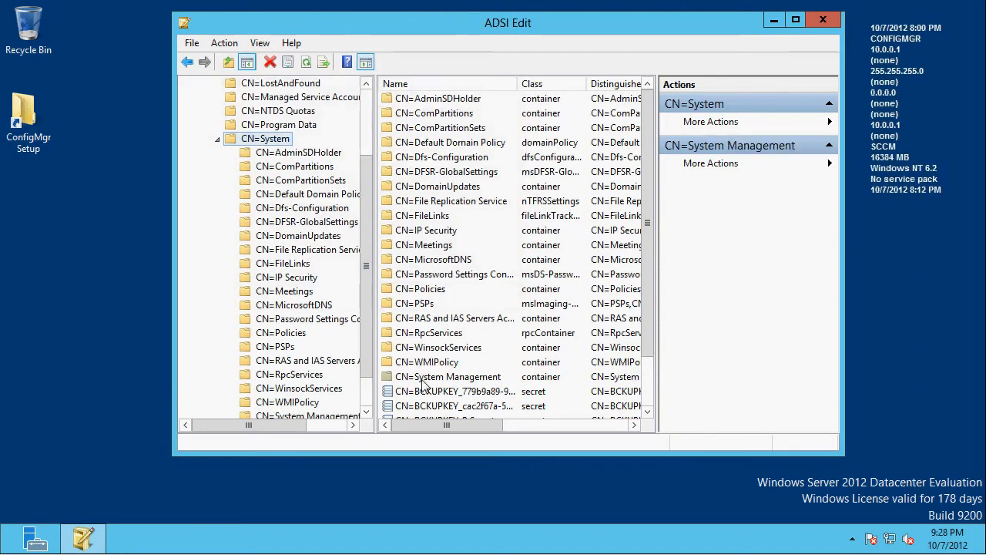
{"action": "right_click", "coordinate": [422, 377]}
{"action": "left_click", "coordinate": [463, 348]}
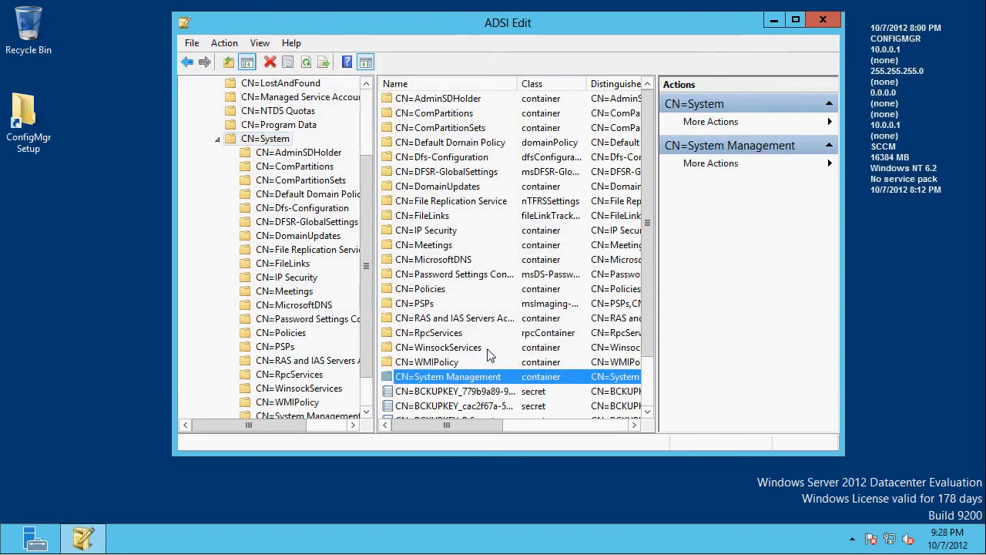
{"action": "left_click", "coordinate": [444, 94]}
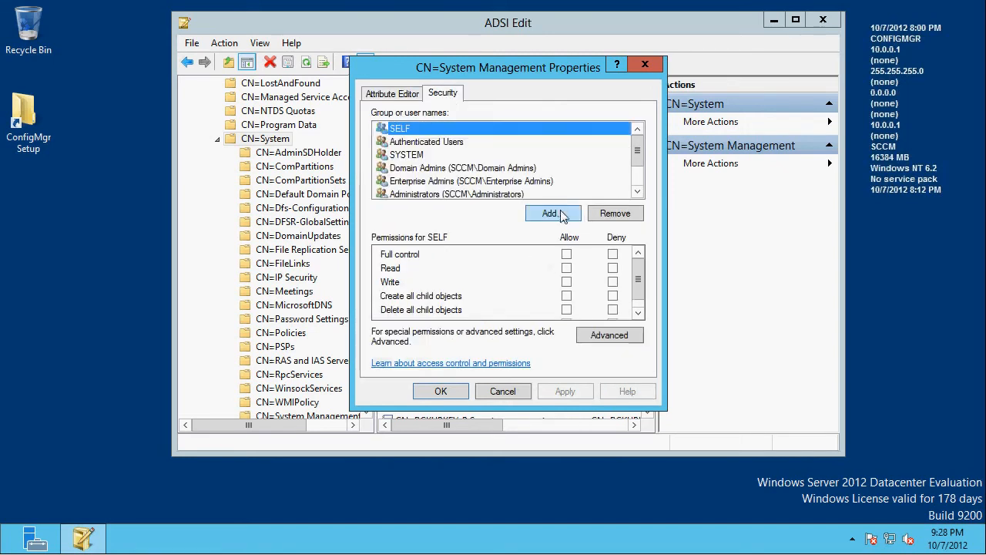
- Add the CONFIGMGR computer account to the System Management container's security list, including Computers in the object types searched
{"action": "left_click", "coordinate": [552, 215]}
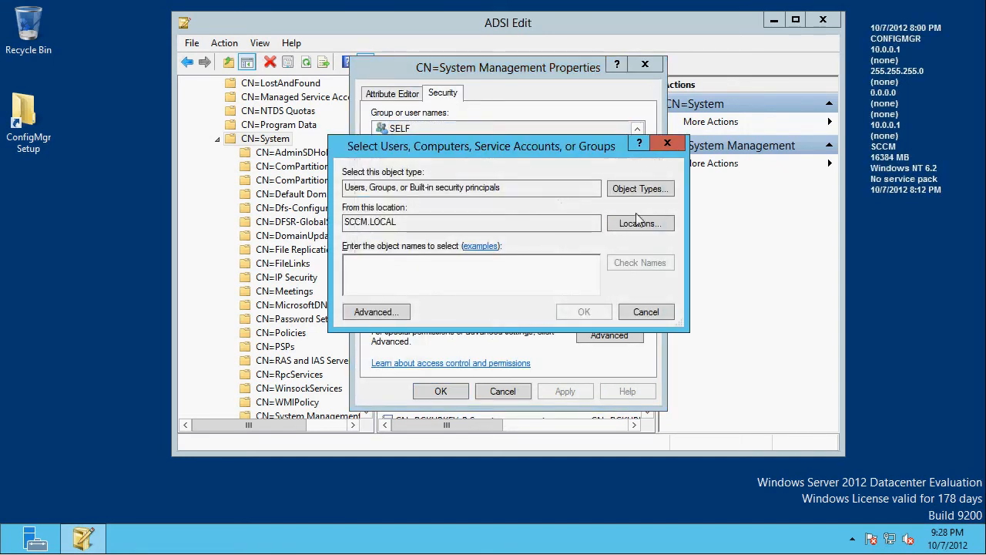
{"action": "left_click", "coordinate": [640, 189]}
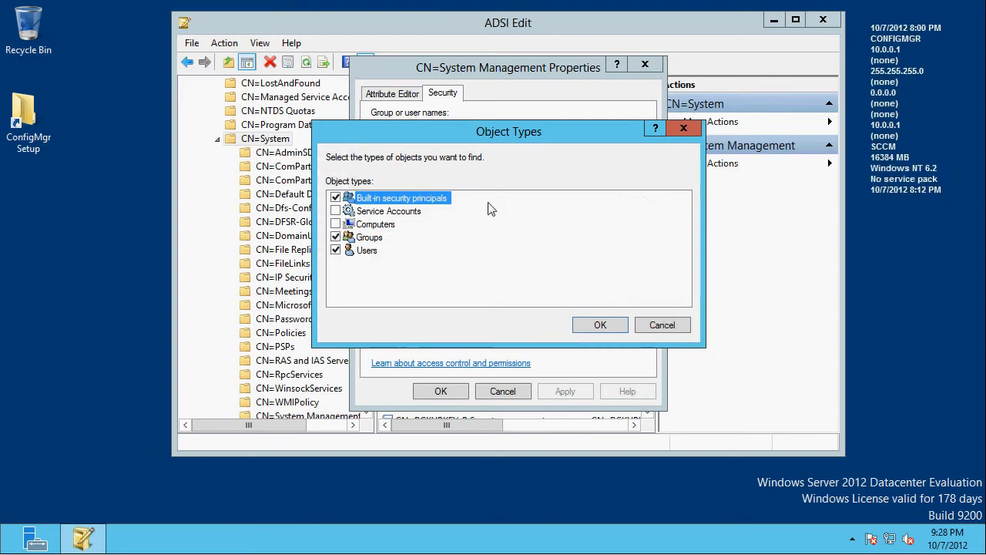
{"action": "left_click", "coordinate": [336, 224]}
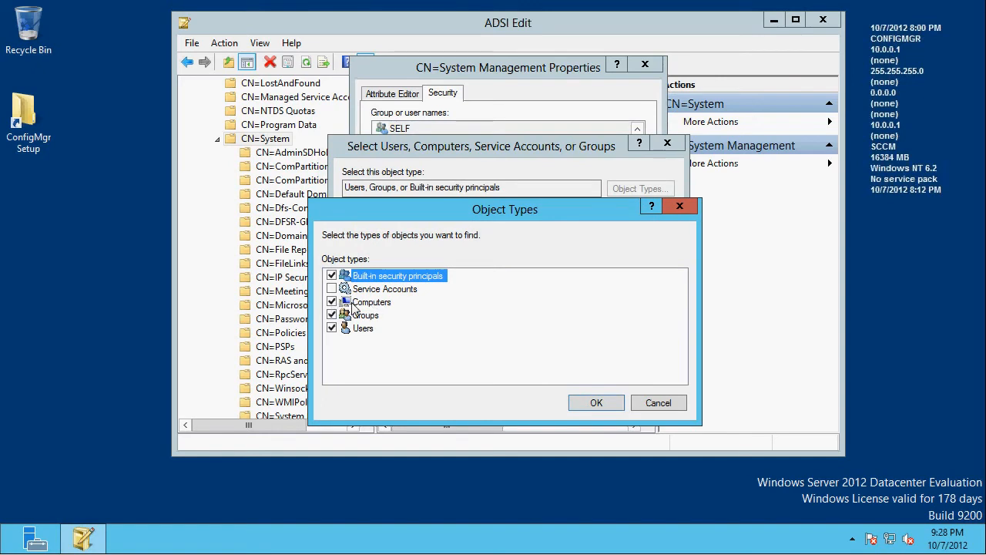
{"action": "left_click", "coordinate": [605, 405]}
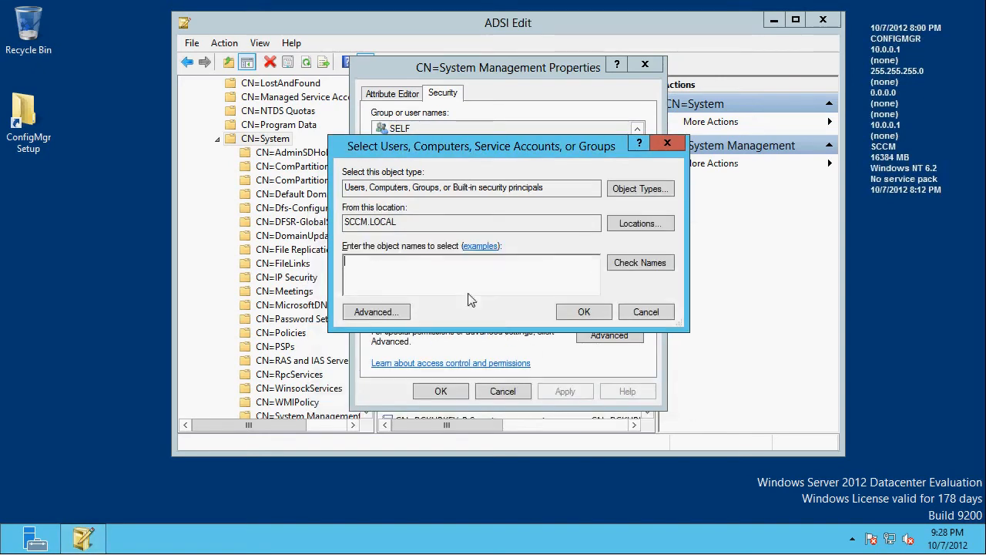
{"action": "type", "text": "confi"}
{"action": "left_click", "coordinate": [637, 268]}
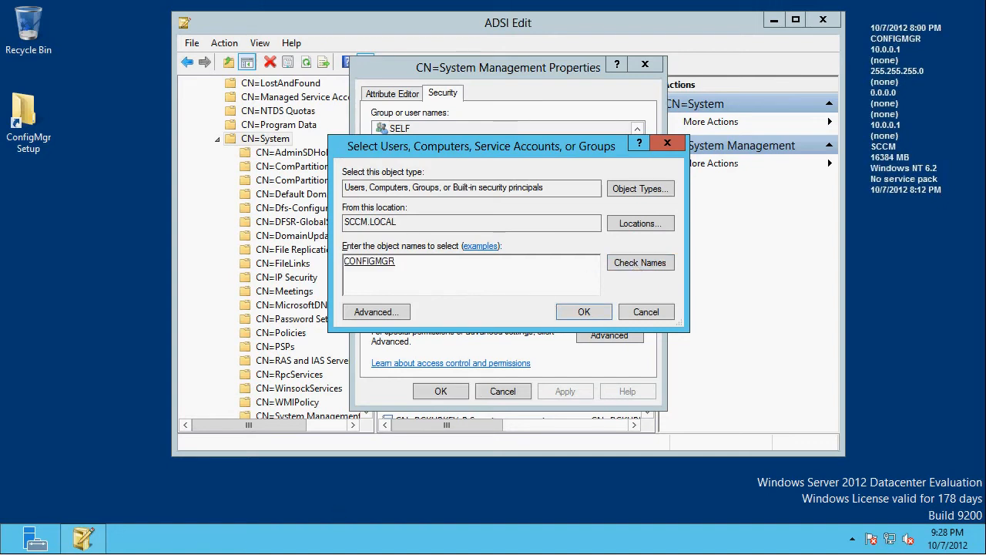
{"action": "left_click", "coordinate": [584, 312]}
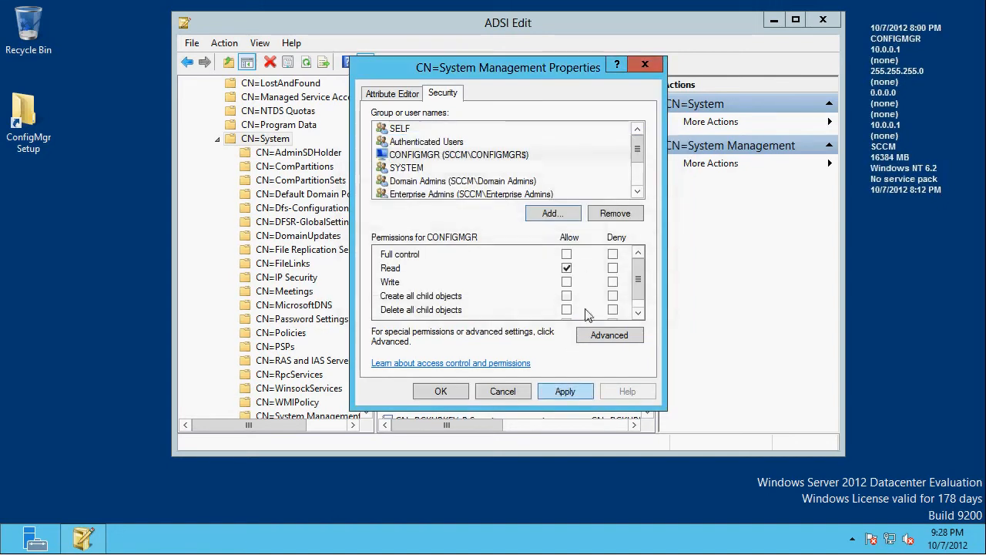
- Grant CONFIGMGR full control of System Management and set its permission entry to apply to This object and all descendant objects
{"action": "left_click", "coordinate": [566, 255]}
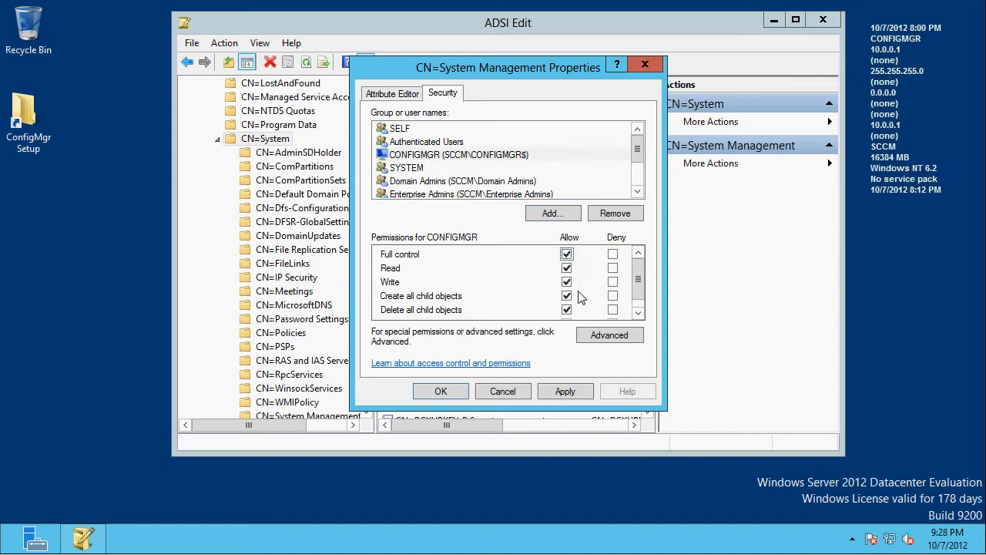
{"action": "left_click", "coordinate": [606, 339]}
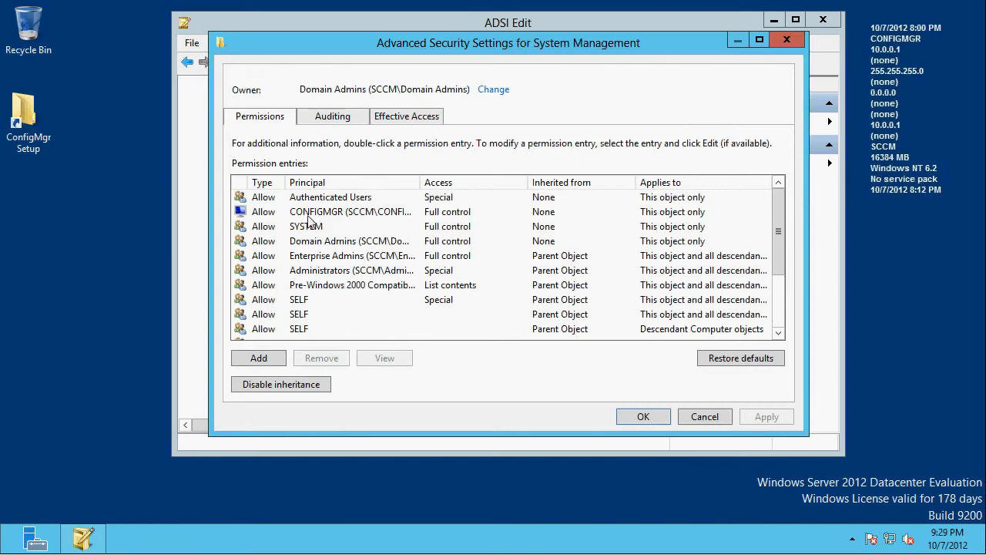
{"action": "left_click", "coordinate": [304, 217]}
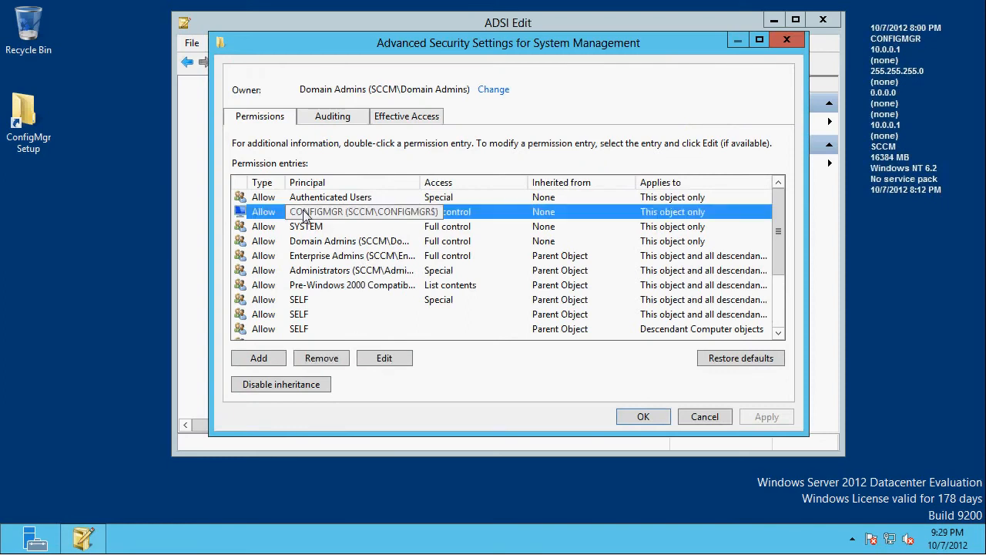
{"action": "double_click", "coordinate": [306, 216]}
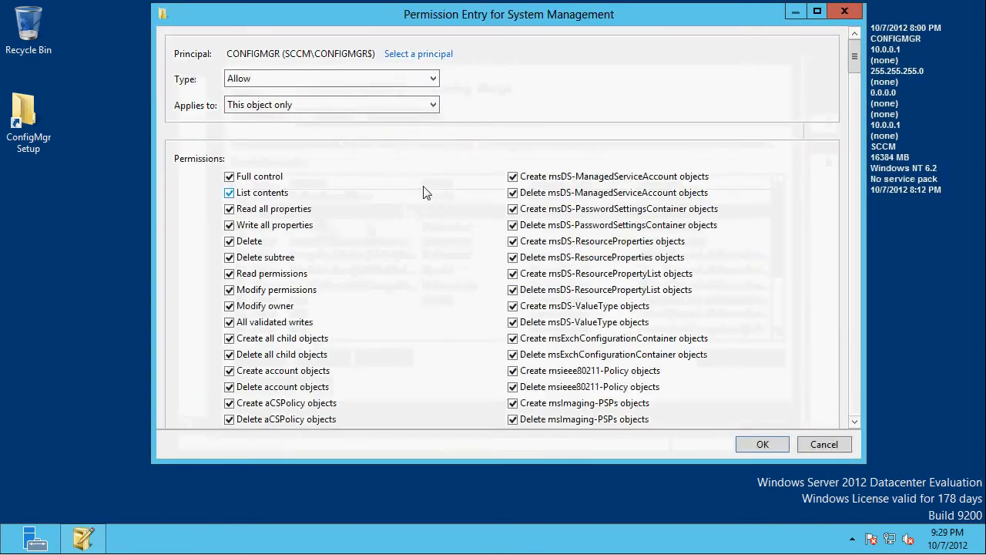
{"action": "left_click", "coordinate": [265, 110]}
{"action": "left_click", "coordinate": [269, 130]}
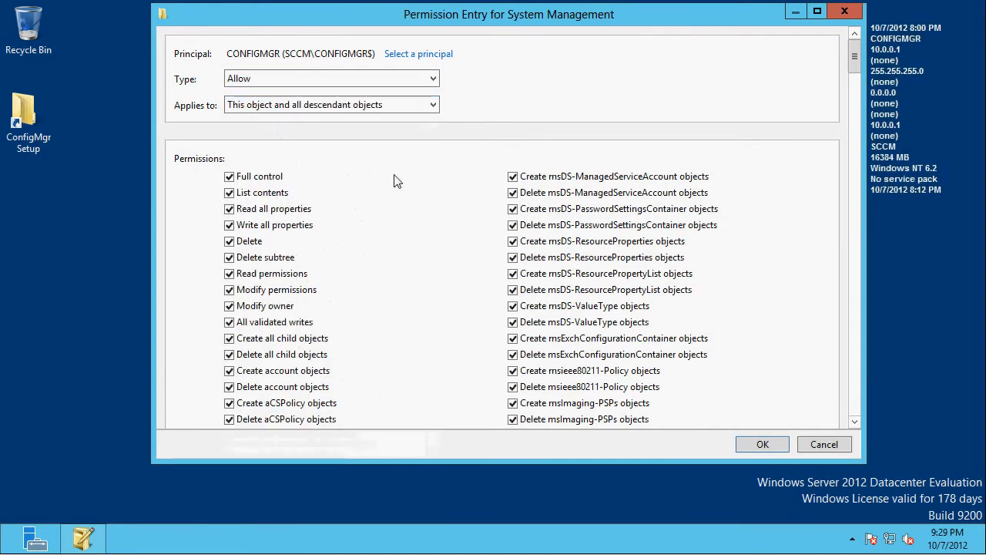
{"action": "left_click", "coordinate": [759, 445]}
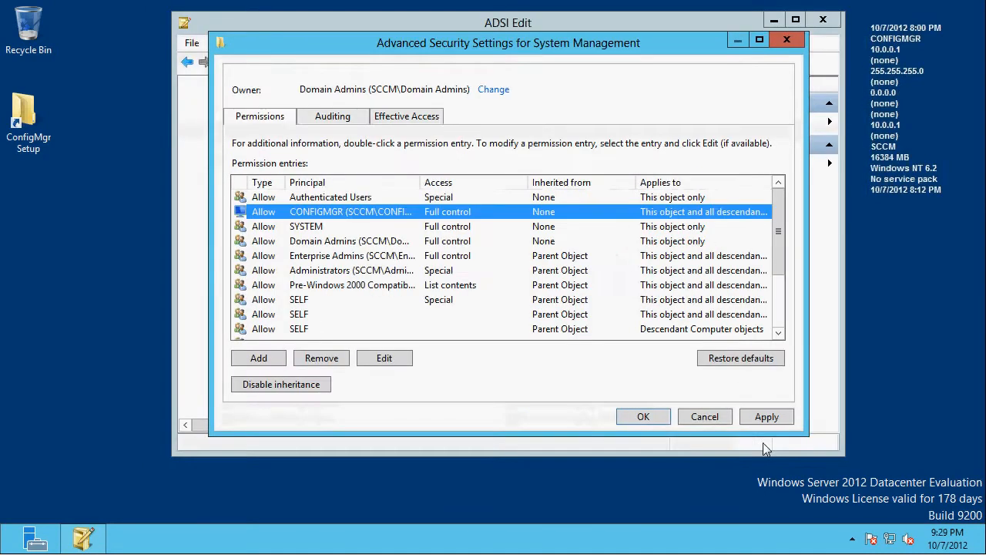
- Save the System Management container's advanced security settings and properties, and close ADSI Edit
{"action": "left_click", "coordinate": [765, 422]}
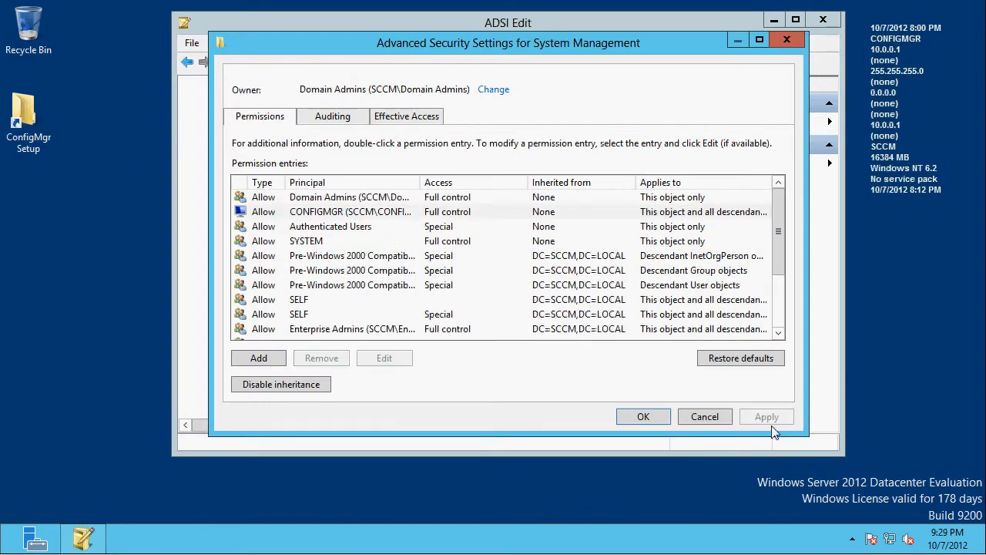
{"action": "left_click", "coordinate": [648, 417]}
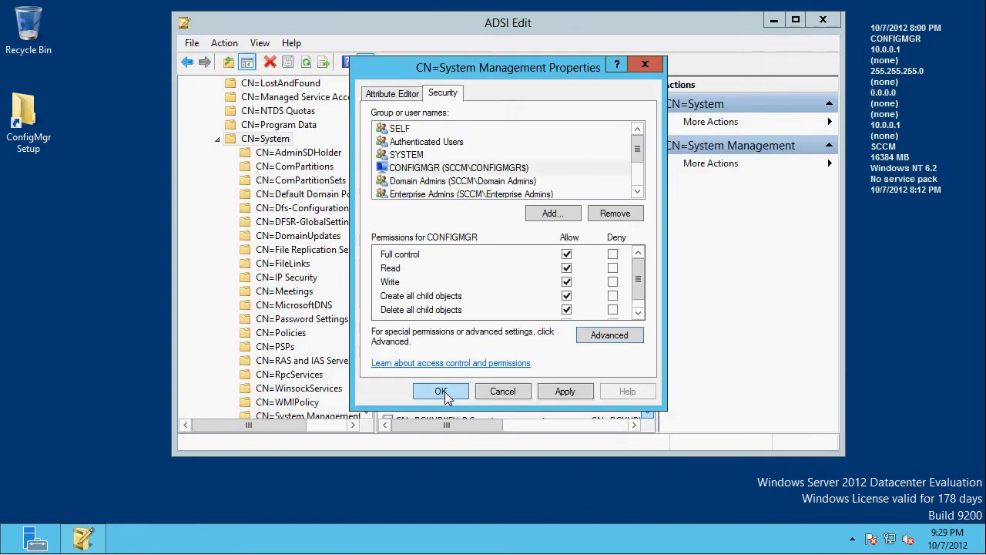
{"action": "left_click", "coordinate": [441, 392]}
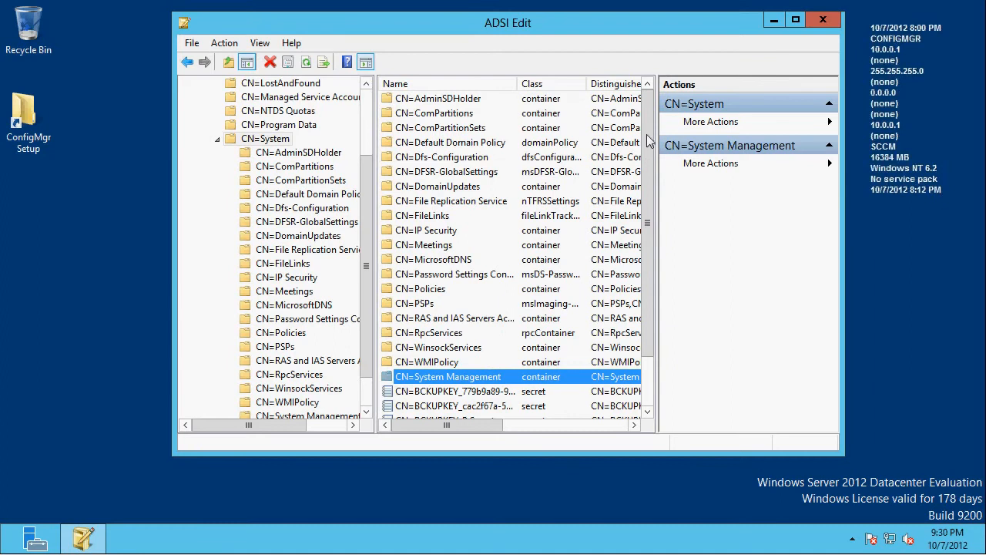
{"action": "left_click", "coordinate": [821, 23]}
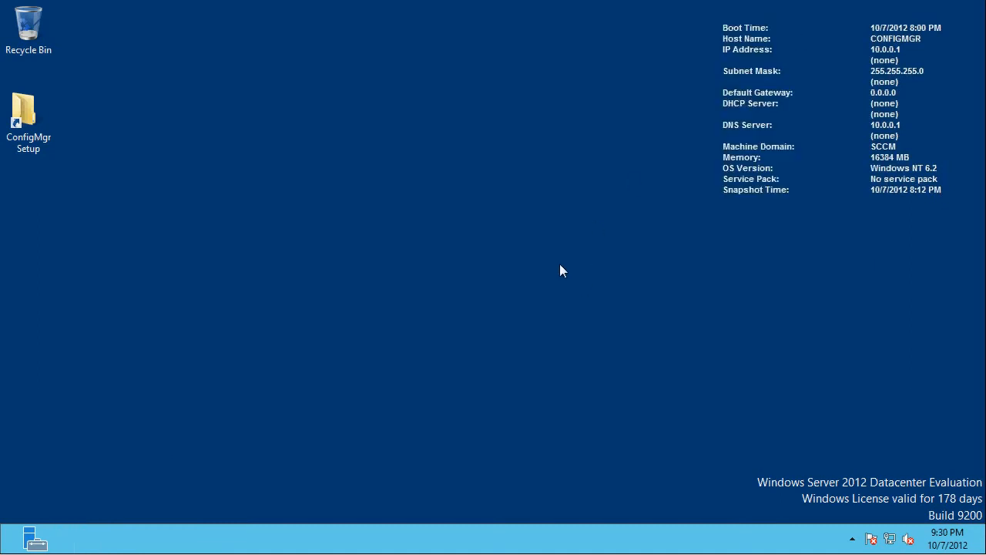
- Search the installed apps for "group" and launch Group Policy Management
{"action": "key", "text": "super"}
{"action": "type", "text": "gou"}
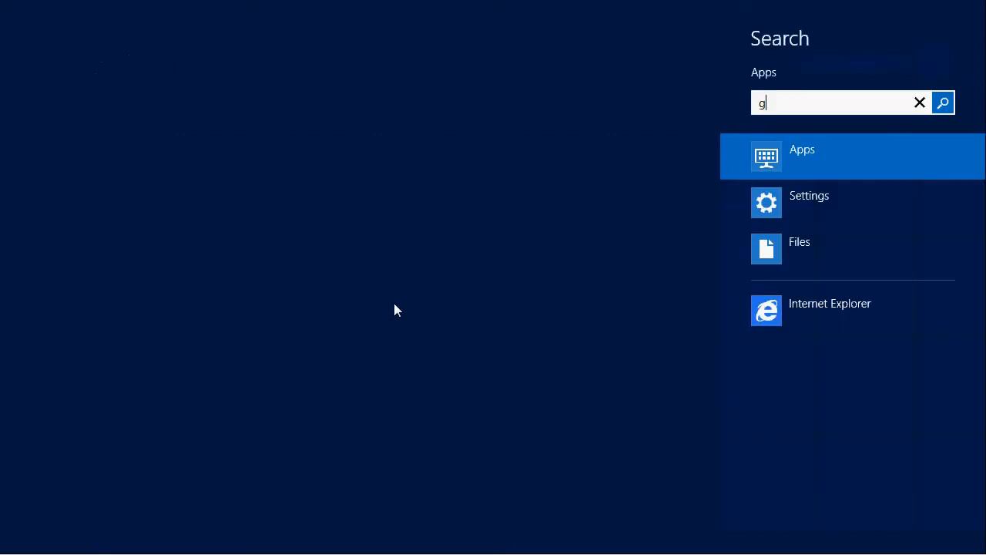
{"action": "key", "text": "BackSpace"}
{"action": "key", "text": "BackSpace"}
{"action": "type", "text": "roup"}
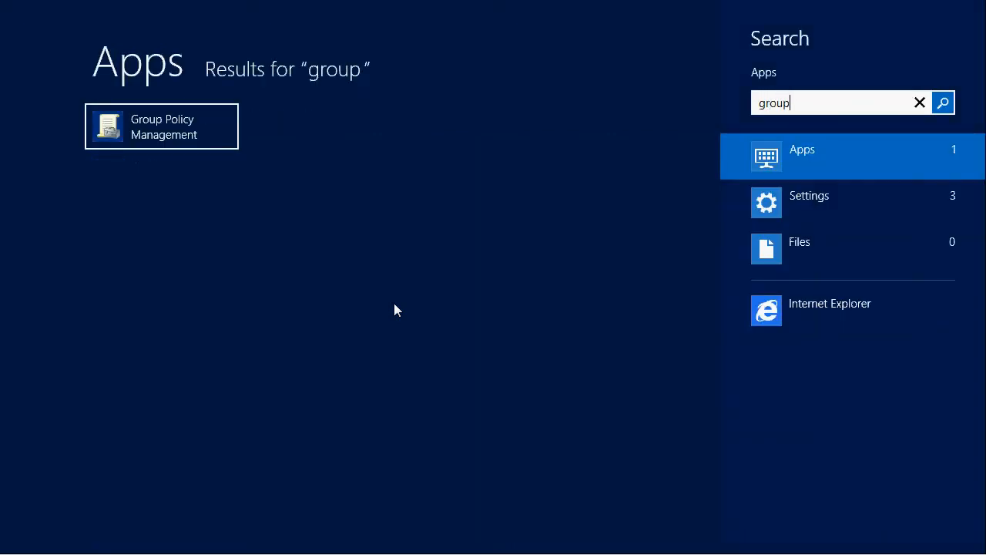
{"action": "key", "text": "Return"}
- Expand the forest through Domains to SCCM.LOCAL, maximize the console window and widen its tree pane
{"action": "left_click", "coordinate": [111, 186]}
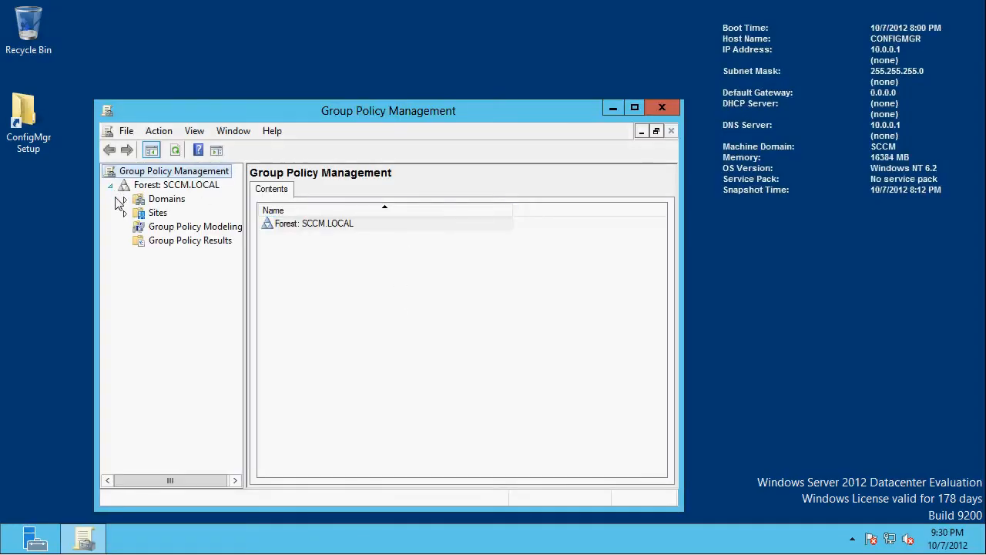
{"action": "left_click", "coordinate": [125, 199]}
{"action": "left_click", "coordinate": [139, 213]}
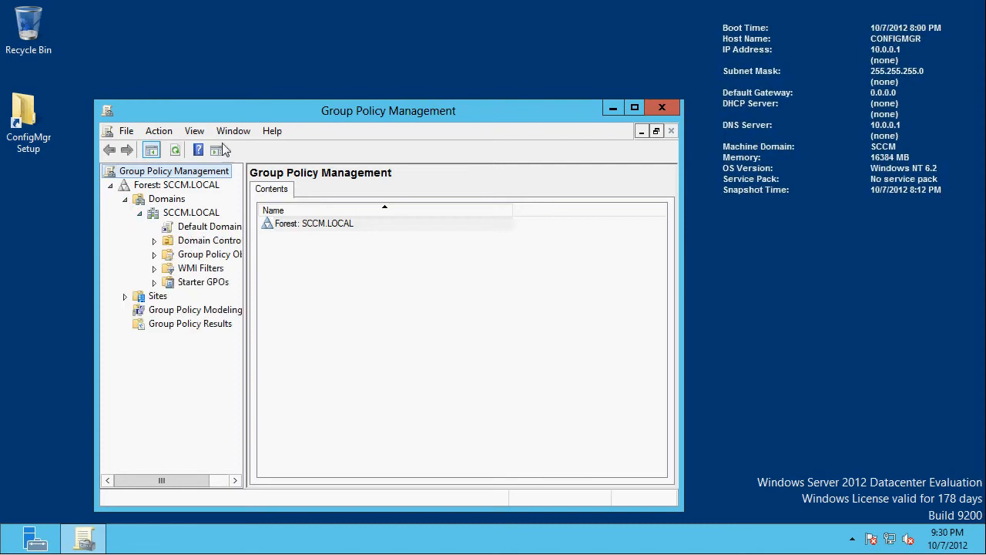
{"action": "double_click", "coordinate": [225, 116]}
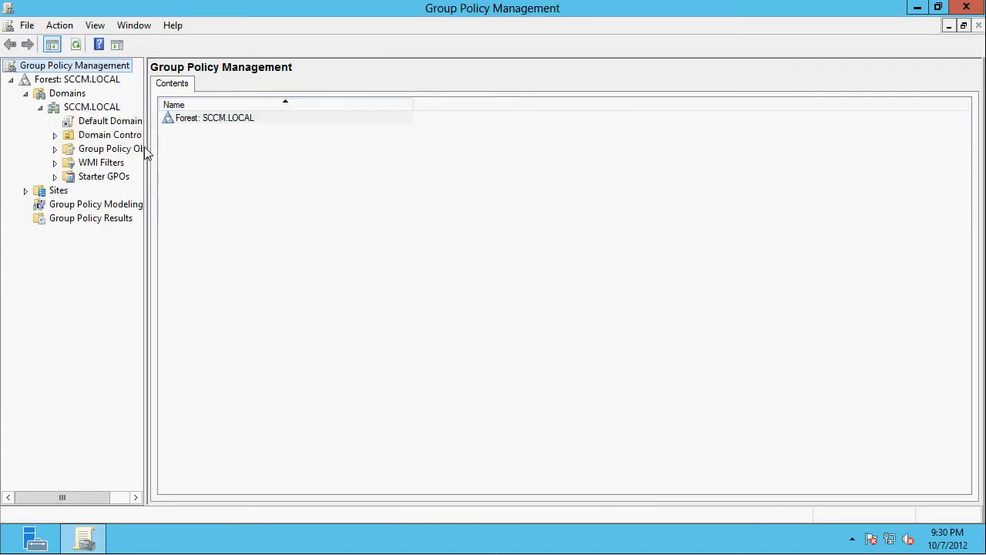
{"action": "left_click_drag", "start_coordinate": [148, 153], "coordinate": [234, 163]}
- Select the Default Domain Policy under SCCM.LOCAL, dismiss the console notice, and open the policy for editing
{"action": "left_click", "coordinate": [66, 123]}
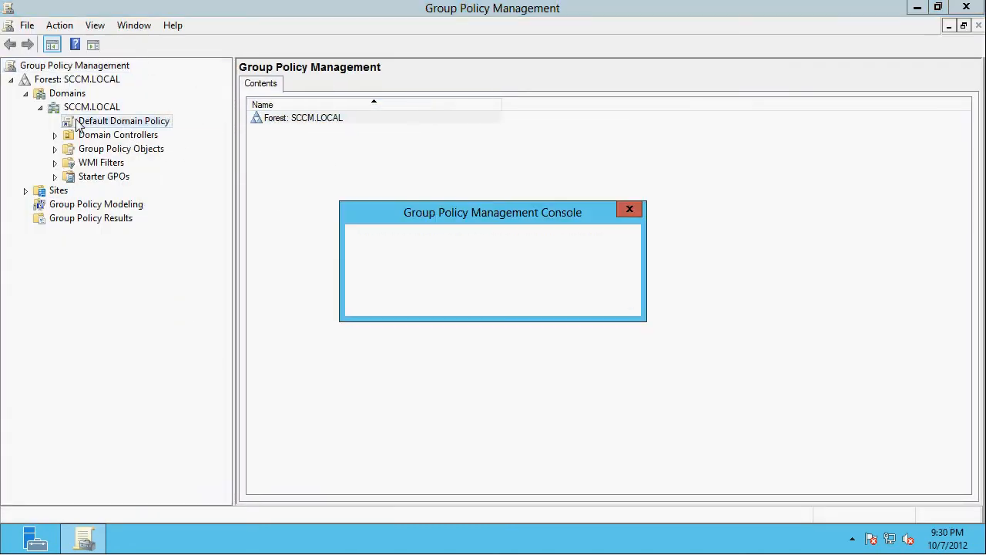
{"action": "left_click", "coordinate": [439, 299]}
{"action": "left_click", "coordinate": [594, 301]}
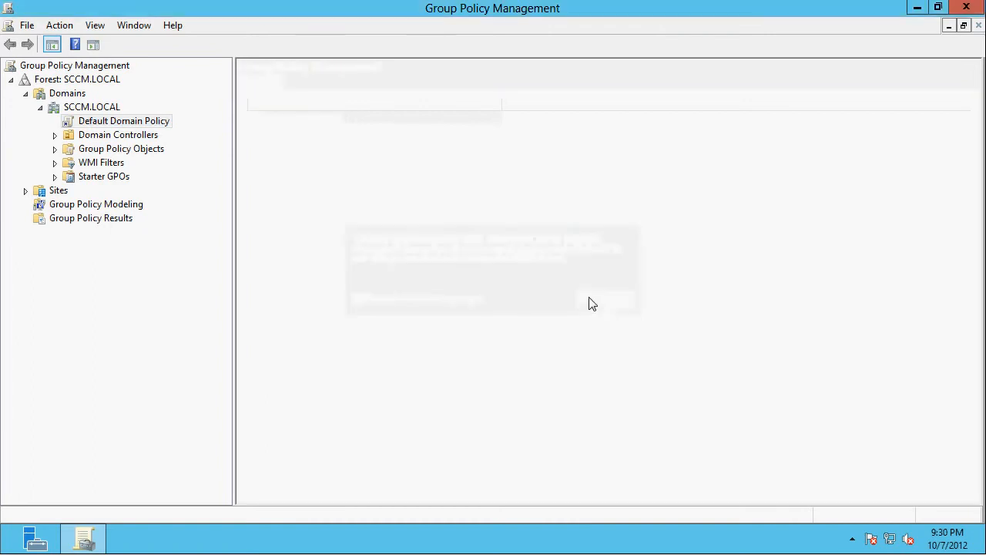
{"action": "right_click", "coordinate": [104, 122]}
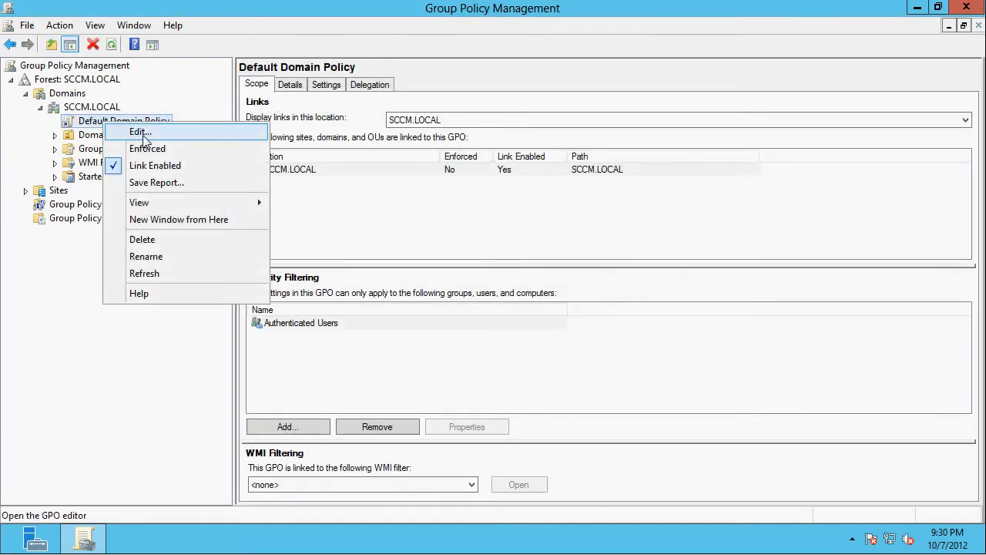
{"action": "left_click", "coordinate": [140, 132]}
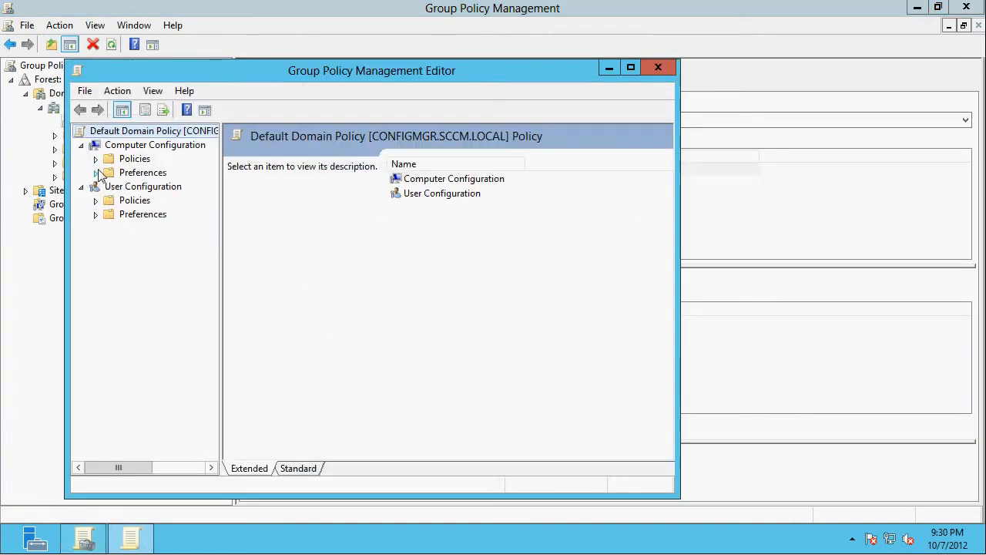
- Expand Computer Configuration through Policies, Windows Settings and Security Settings down to the contents of Windows Firewall with Advanced Security
{"action": "left_click", "coordinate": [96, 173]}
{"action": "left_click", "coordinate": [96, 173]}
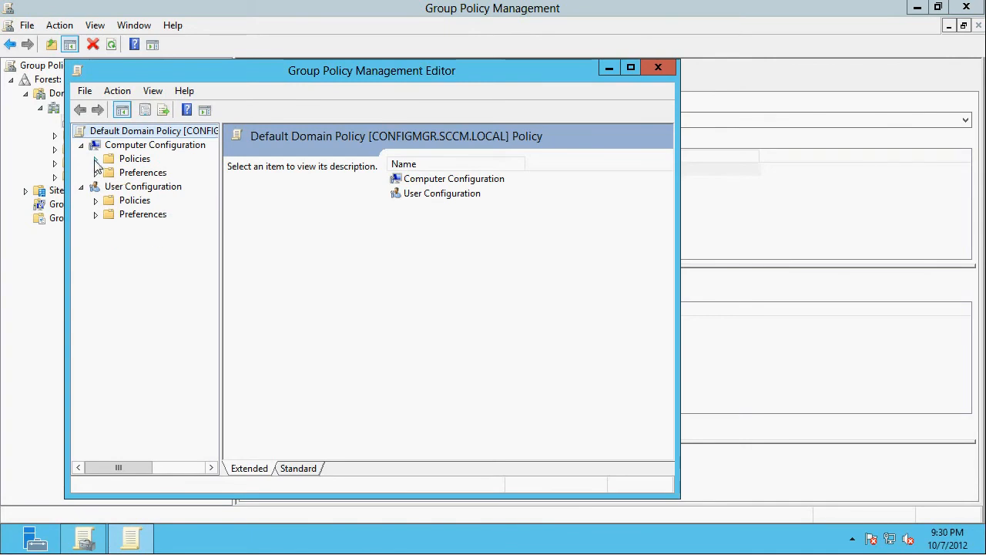
{"action": "left_click", "coordinate": [95, 159]}
{"action": "left_click_drag", "start_coordinate": [159, 77], "coordinate": [291, 59]}
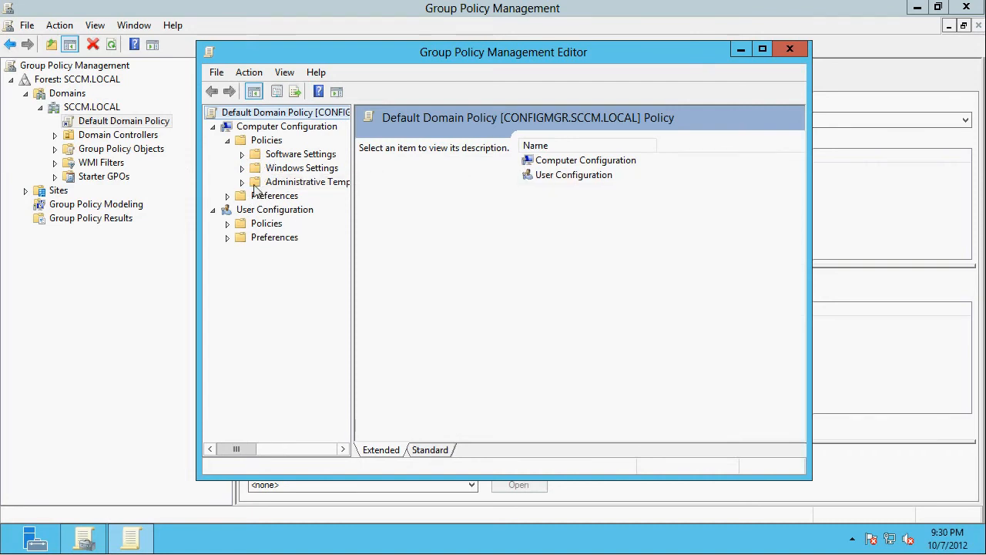
{"action": "left_click", "coordinate": [241, 169]}
{"action": "left_click_drag", "start_coordinate": [353, 197], "coordinate": [424, 199]}
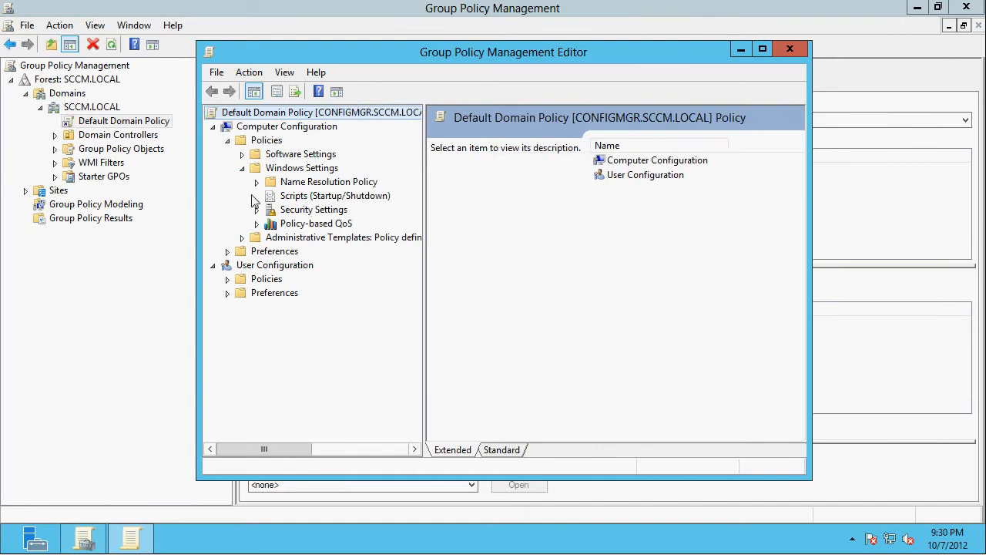
{"action": "left_click", "coordinate": [258, 210]}
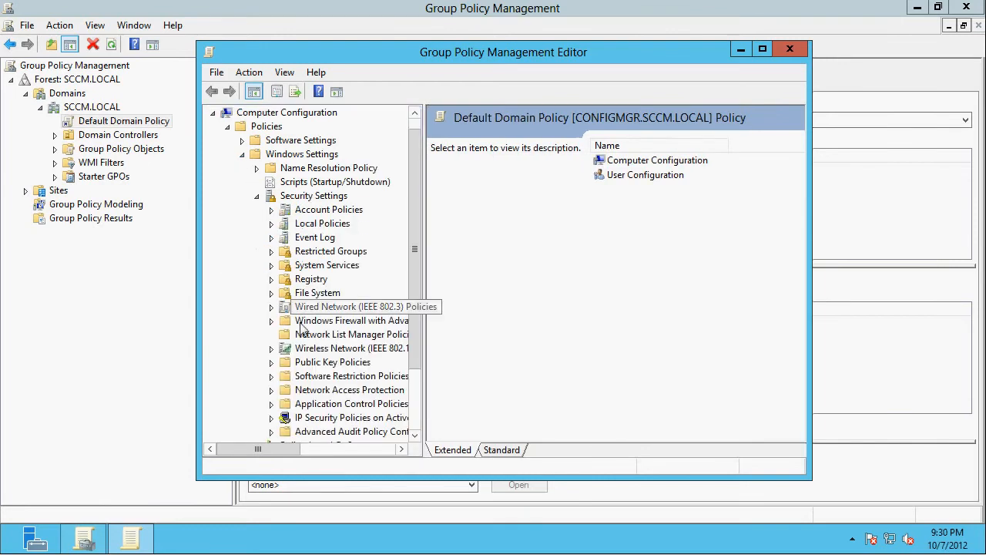
{"action": "scroll", "coordinate": [286, 254], "scroll_direction": "down", "scroll_amount": 2}
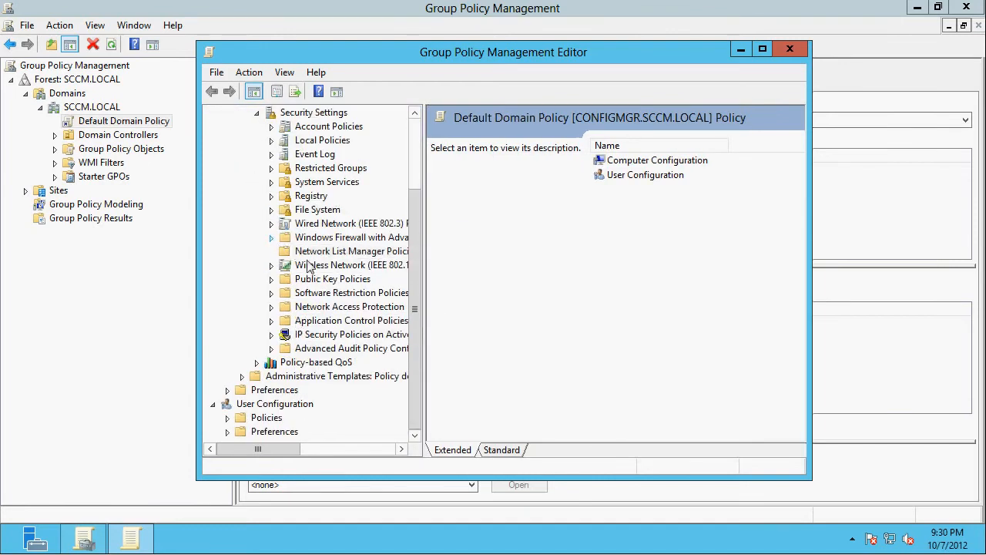
{"action": "left_click", "coordinate": [271, 238]}
{"action": "left_click", "coordinate": [286, 251]}
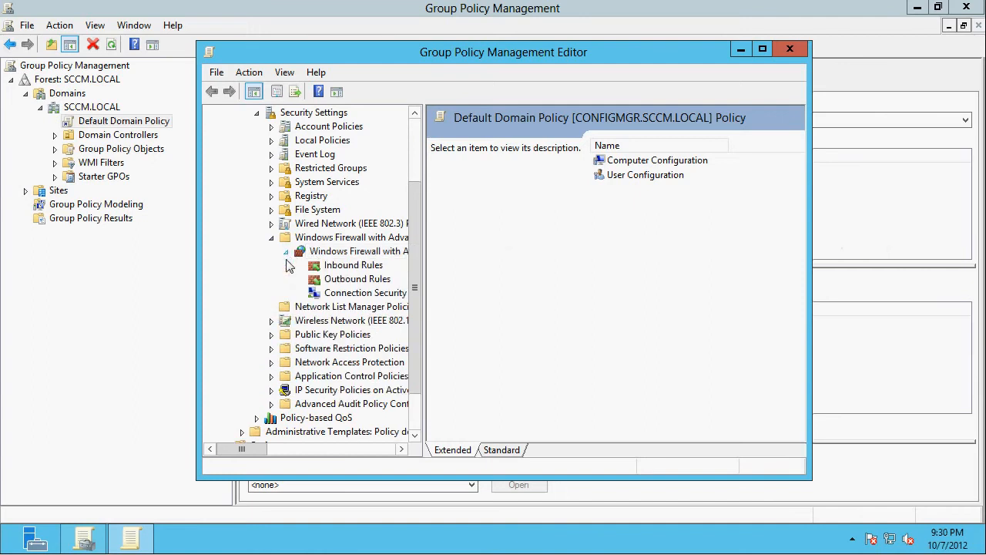
- Create new inbound firewall rules from the predefined File and Printer Sharing group, keeping all its rules and allowing the connection
{"action": "left_click", "coordinate": [324, 266]}
{"action": "right_click", "coordinate": [345, 268]}
{"action": "key", "text": "Escape"}
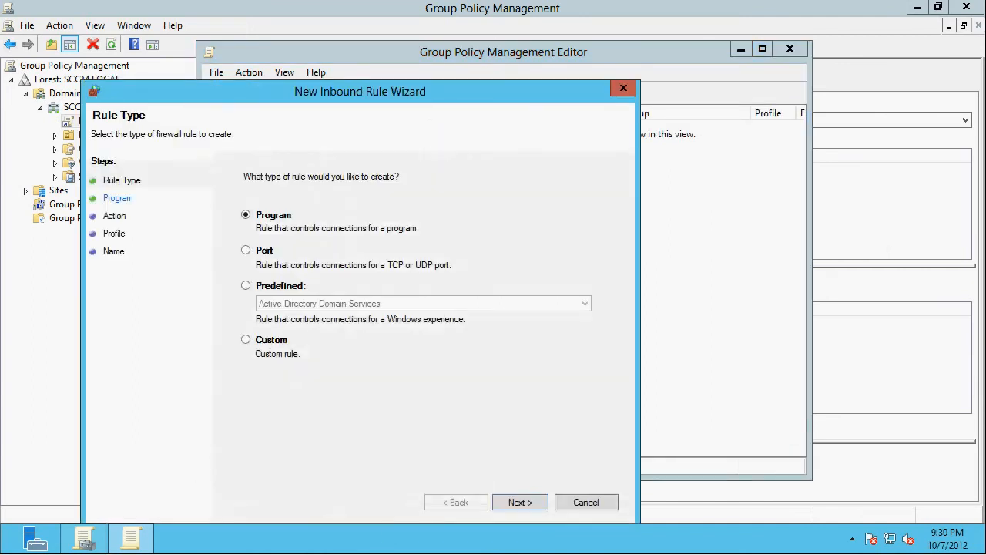
{"action": "left_click", "coordinate": [283, 289]}
{"action": "left_click", "coordinate": [293, 303]}
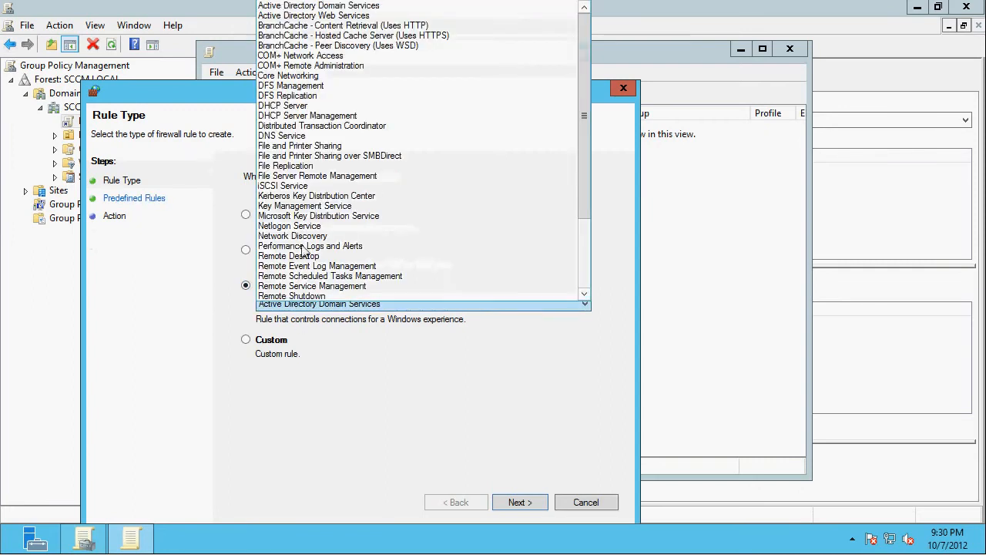
{"action": "left_click", "coordinate": [324, 148]}
{"action": "left_click", "coordinate": [513, 502]}
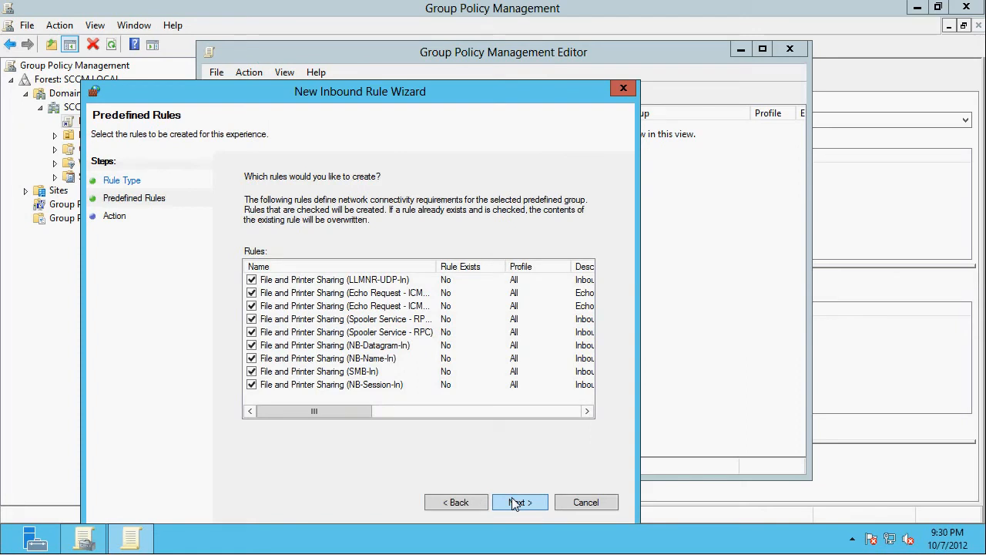
{"action": "left_click", "coordinate": [514, 502]}
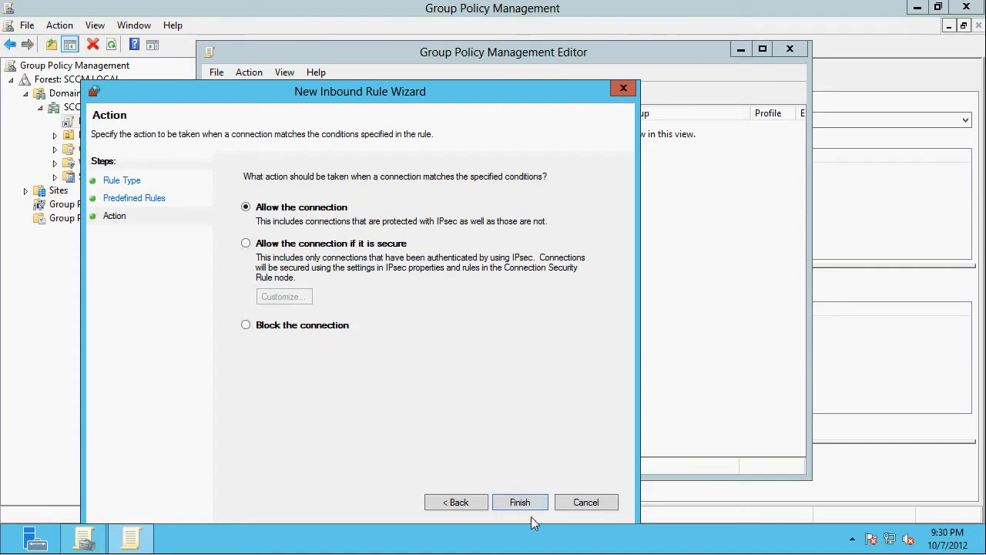
{"action": "left_click", "coordinate": [519, 502]}
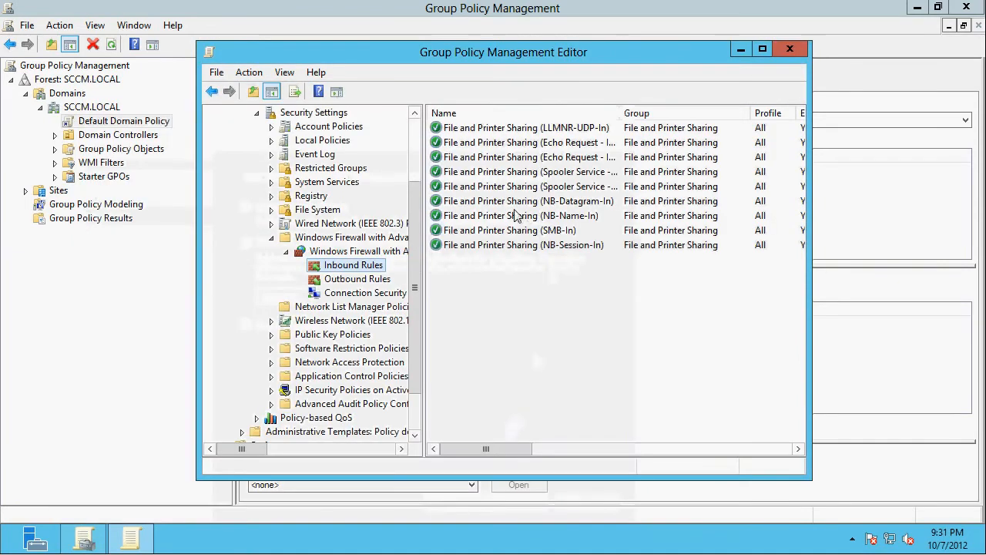
- Create inbound rules from the predefined Windows Management Instrumentation (WMI) group, allowing the connection, and fit the Name column to the rule names
{"action": "right_click", "coordinate": [346, 268]}
{"action": "left_click", "coordinate": [377, 276]}
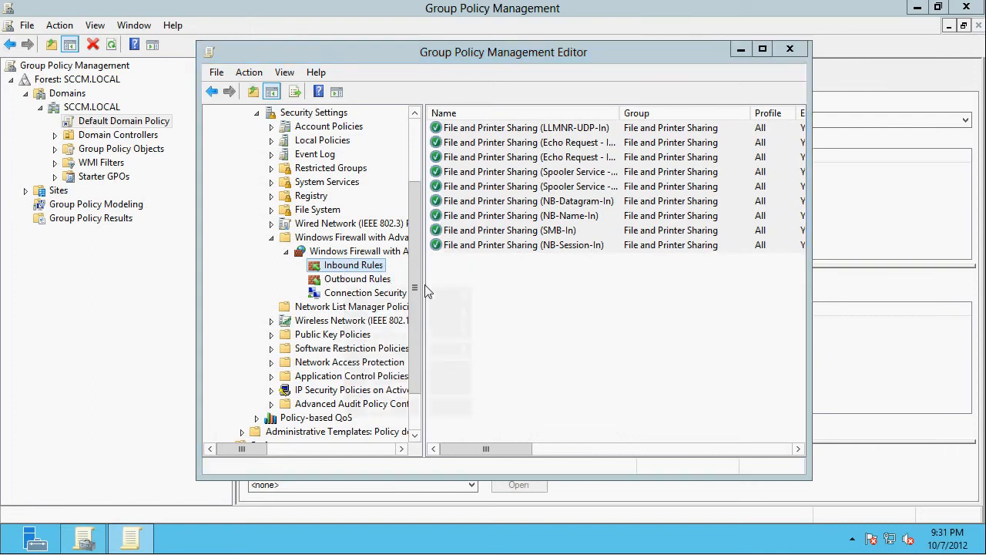
{"action": "left_click", "coordinate": [312, 306]}
{"action": "left_click", "coordinate": [353, 324]}
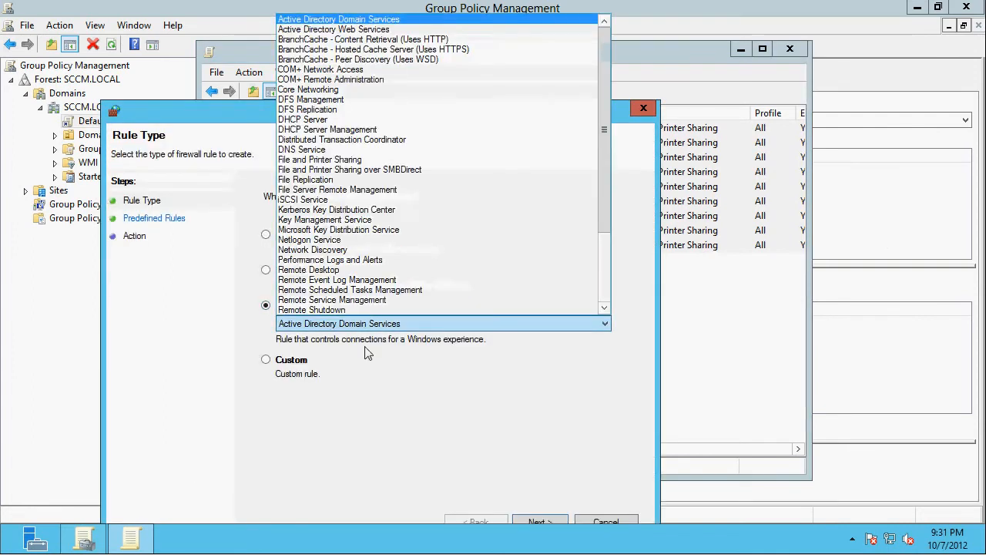
{"action": "scroll", "coordinate": [351, 304], "scroll_direction": "down", "scroll_amount": 3}
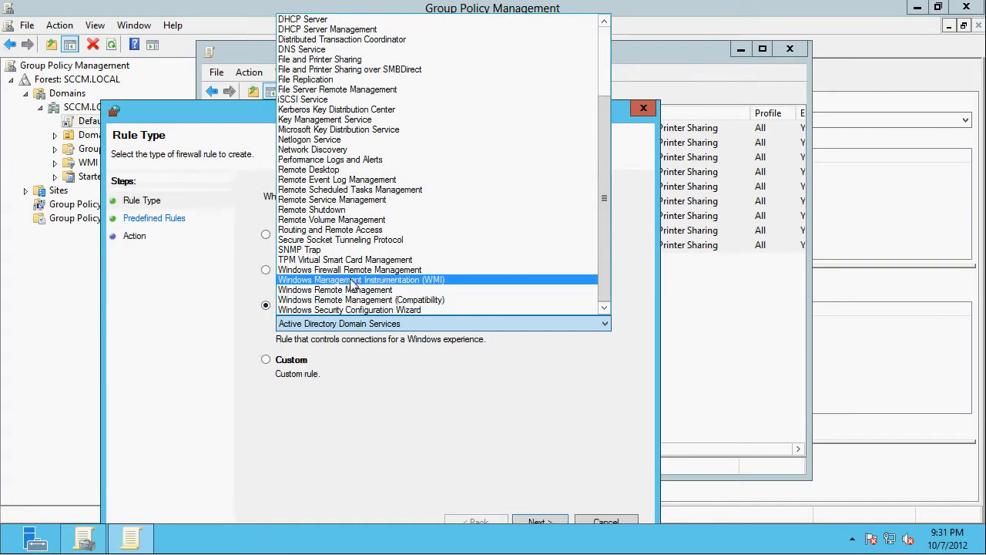
{"action": "left_click", "coordinate": [352, 280]}
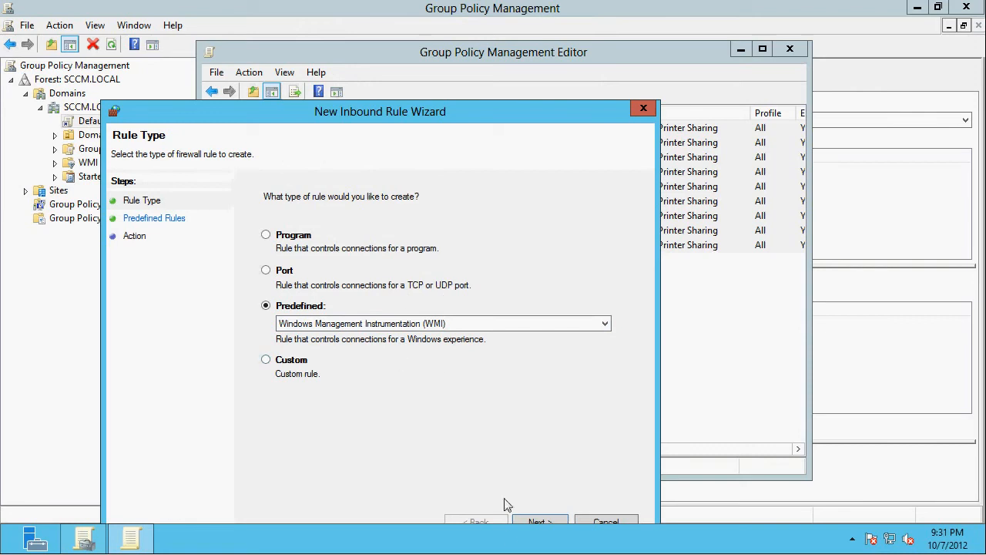
{"action": "left_click", "coordinate": [541, 523]}
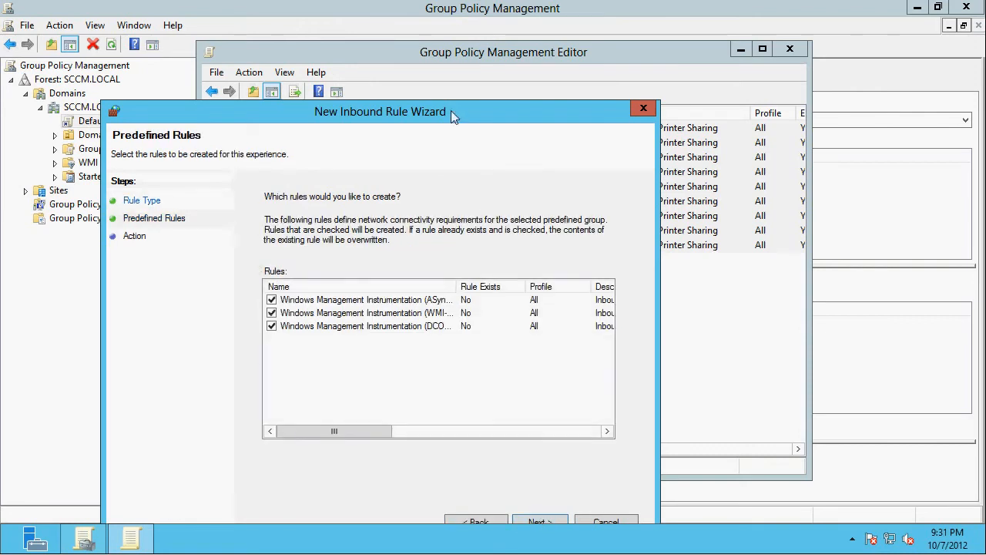
{"action": "left_click_drag", "start_coordinate": [452, 113], "coordinate": [474, 55]}
{"action": "left_click", "coordinate": [561, 462]}
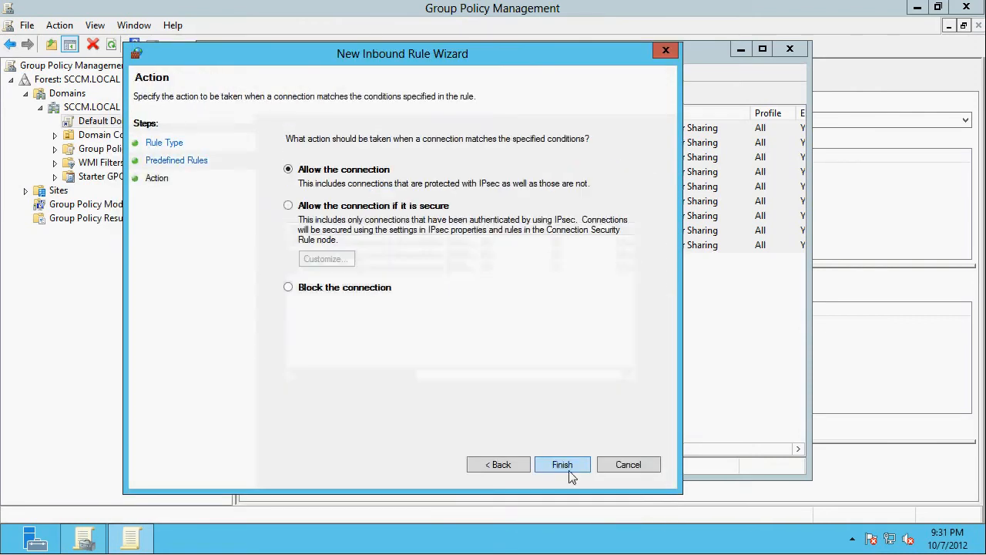
{"action": "left_click", "coordinate": [567, 467]}
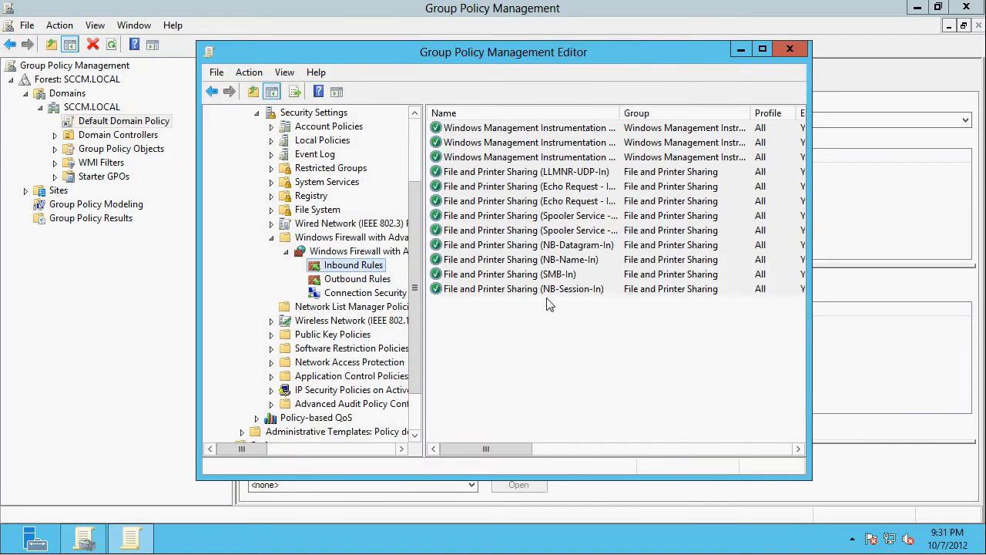
{"action": "key", "text": "ctrl+a"}
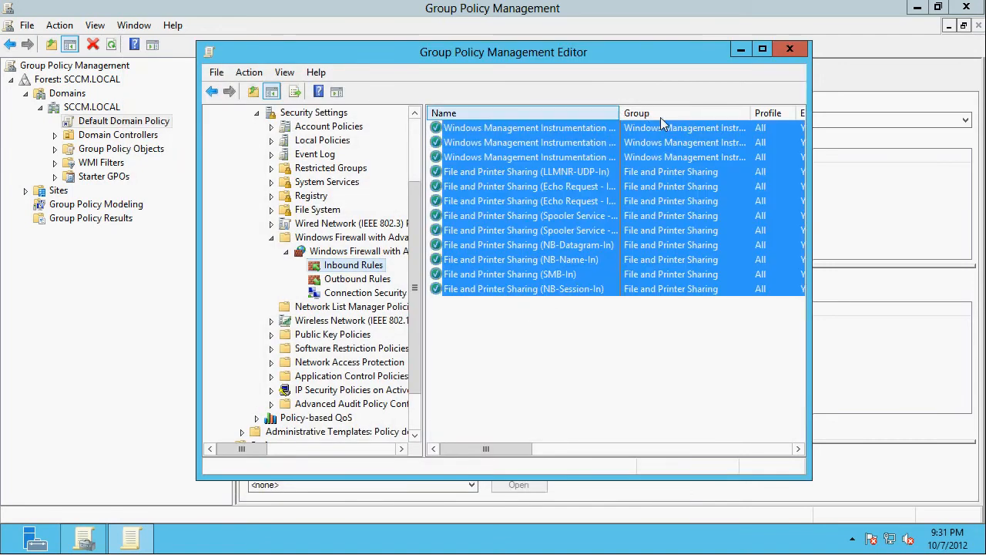
{"action": "double_click", "coordinate": [621, 113]}
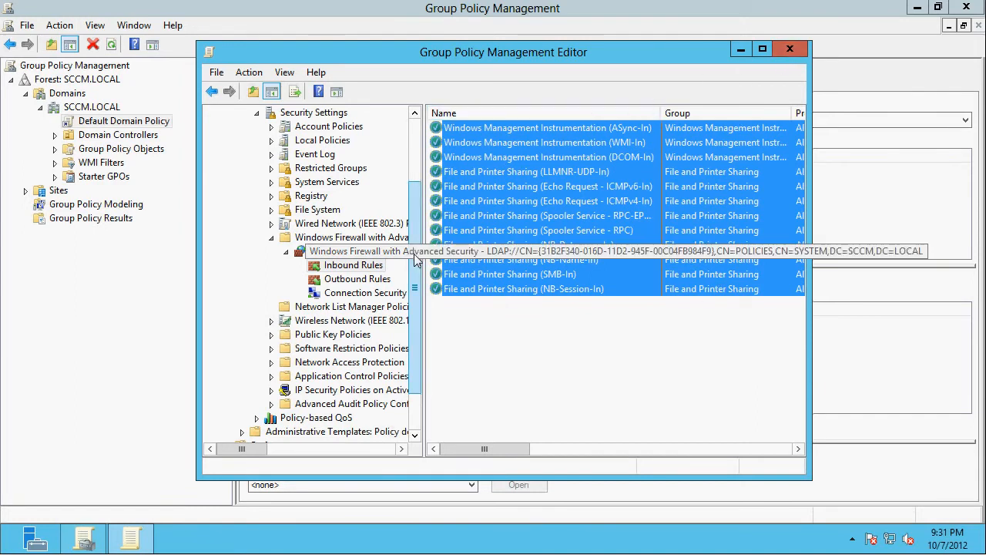
- Collapse Windows Settings, expand Administrative Templates through Network, Network Connections and Windows Firewall, show the Domain Profile settings, and maximize the editor
{"action": "scroll", "coordinate": [414, 262], "scroll_direction": "up", "scroll_amount": 3}
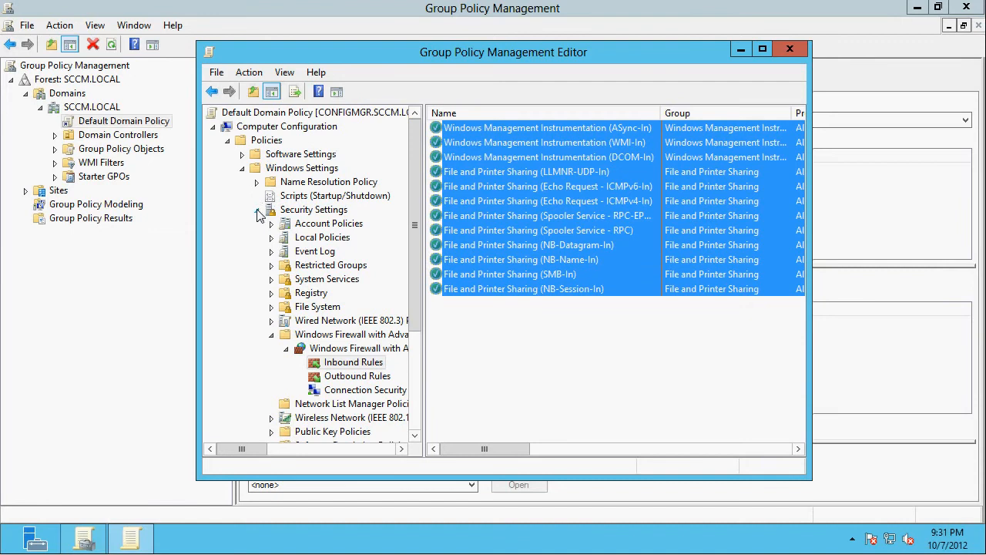
{"action": "left_click", "coordinate": [259, 211]}
{"action": "left_click", "coordinate": [243, 168]}
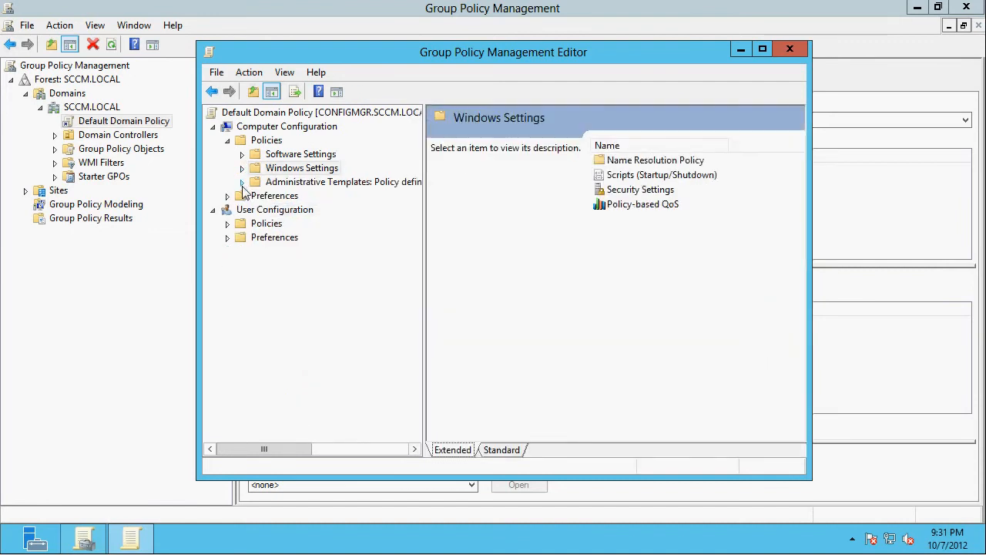
{"action": "left_click", "coordinate": [242, 183]}
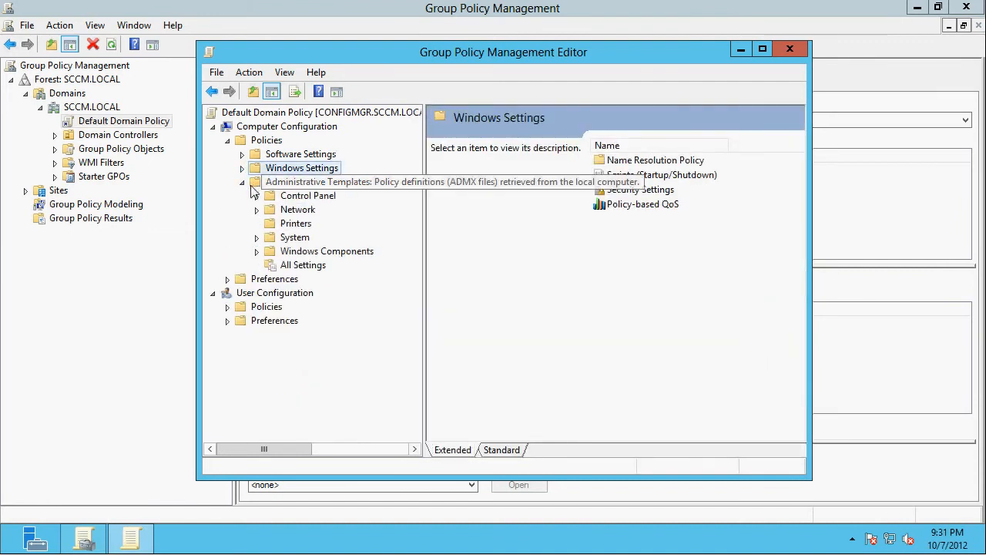
{"action": "left_click", "coordinate": [256, 213]}
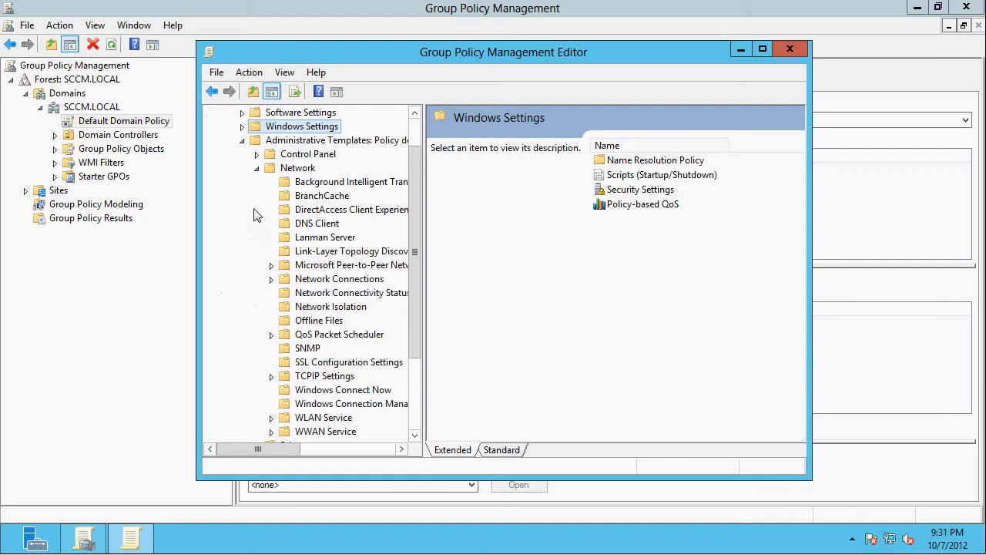
{"action": "left_click", "coordinate": [272, 279]}
{"action": "left_click", "coordinate": [285, 293]}
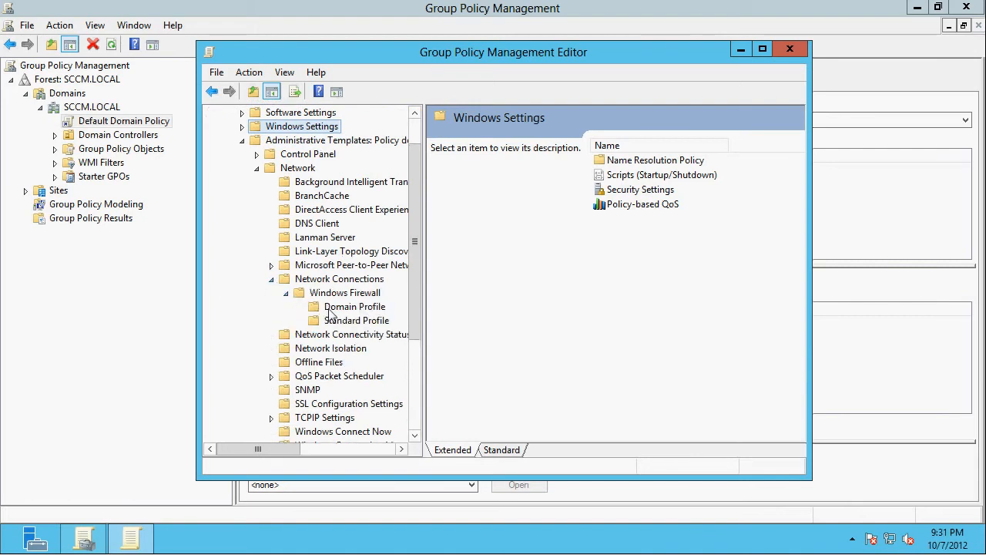
{"action": "left_click", "coordinate": [330, 311]}
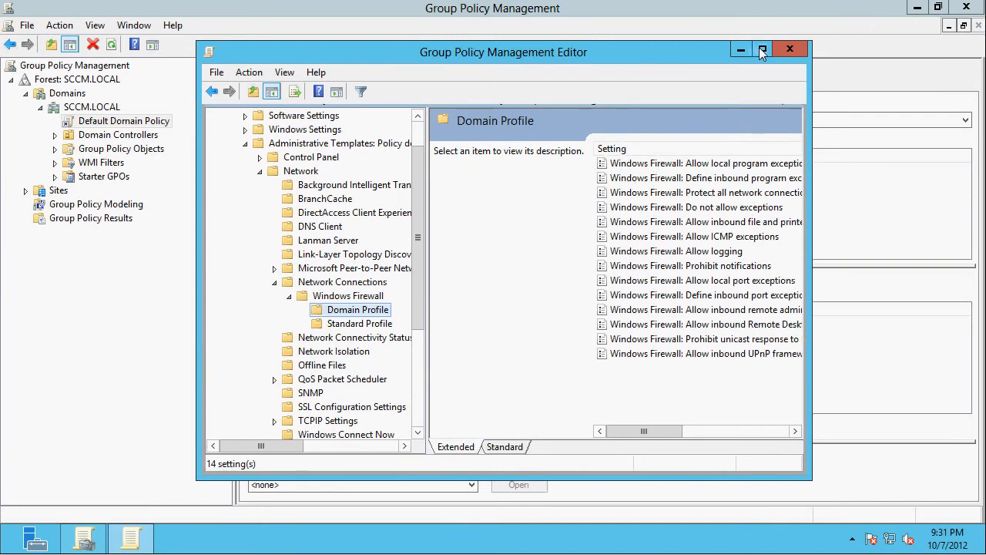
{"action": "left_click", "coordinate": [762, 50]}
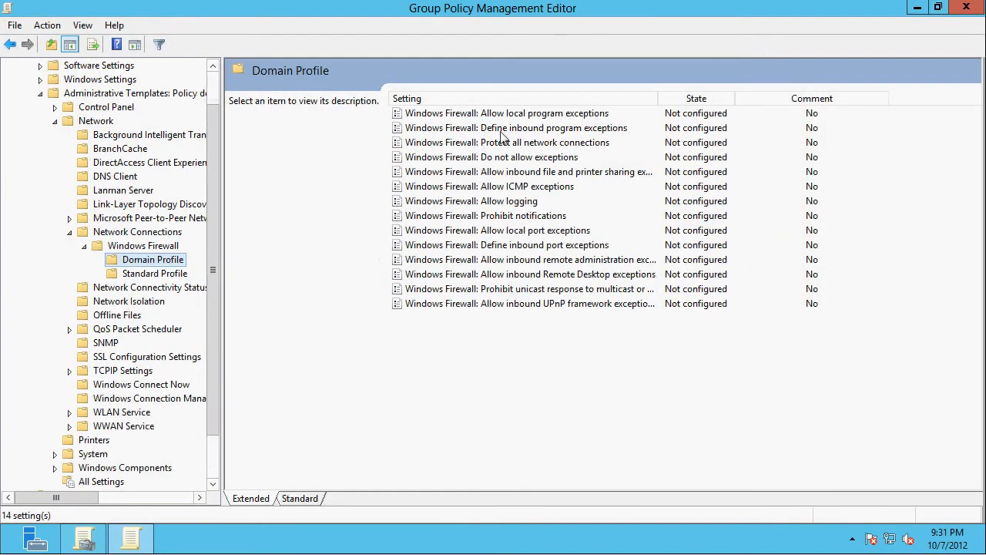
- Review the options and help of the inbound file and printer sharing exception policy, and close it without changes
{"action": "double_click", "coordinate": [499, 178]}
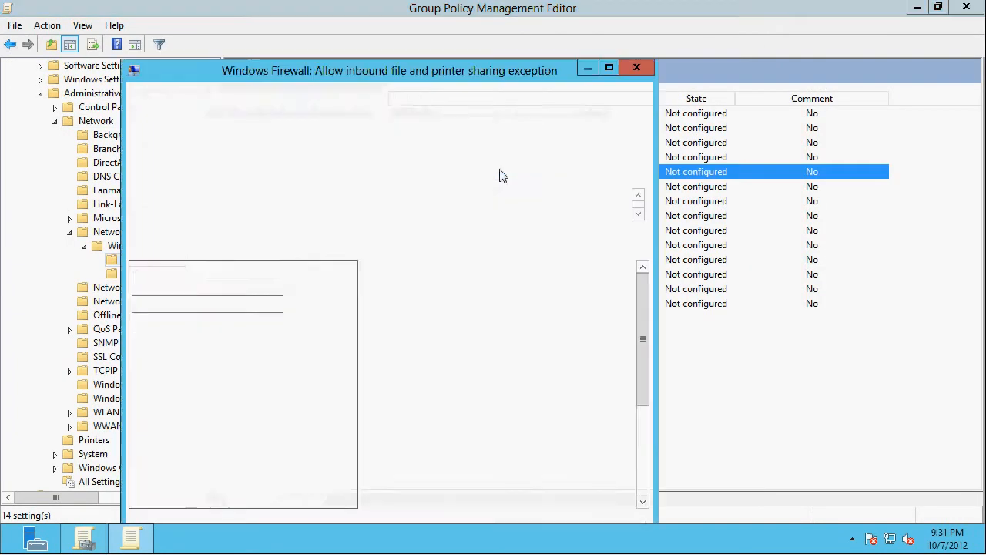
{"action": "left_click_drag", "start_coordinate": [385, 75], "coordinate": [434, 29]}
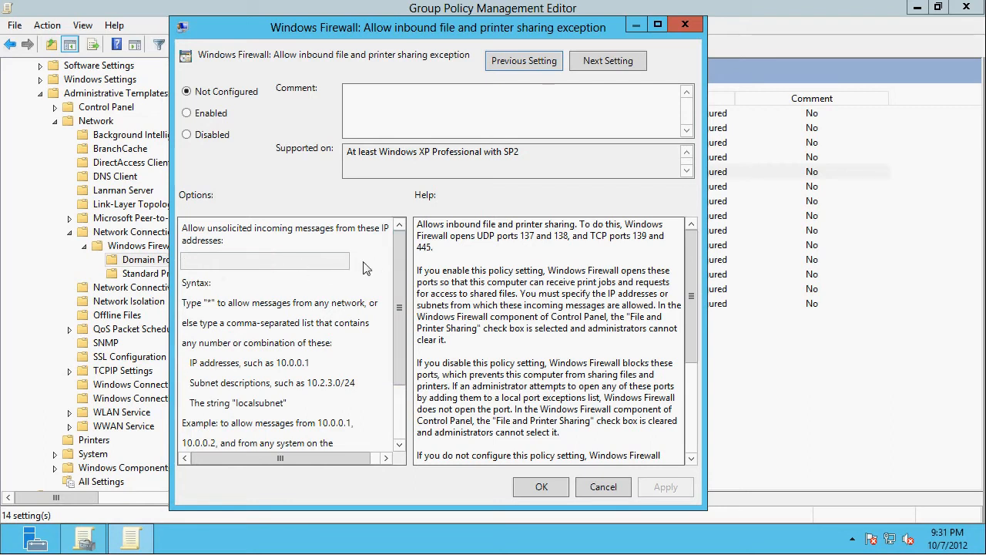
{"action": "left_click", "coordinate": [605, 487]}
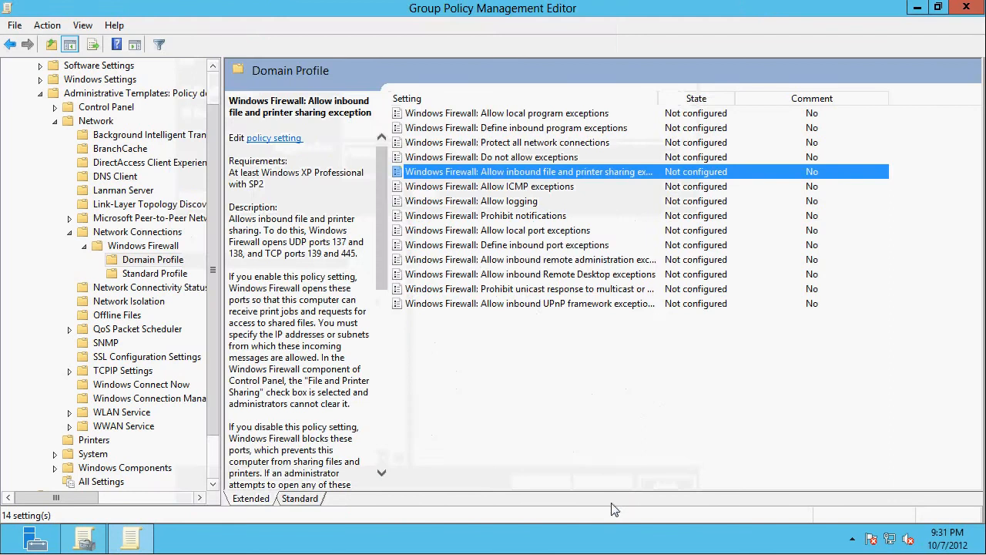
- Widen the Setting column, review the inbound remote administration exception policy, and close it without changes
{"action": "left_click", "coordinate": [537, 262]}
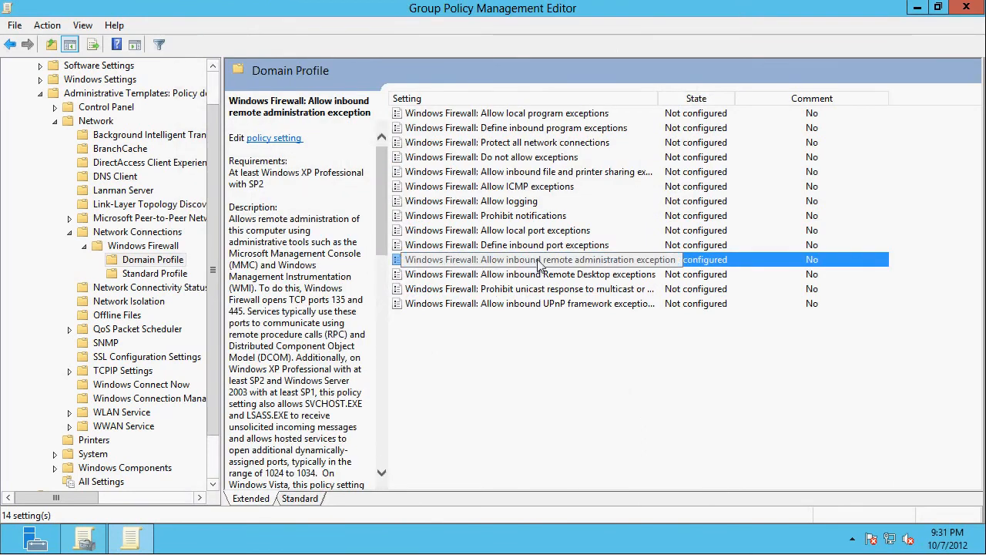
{"action": "left_click_drag", "start_coordinate": [658, 100], "coordinate": [696, 101]}
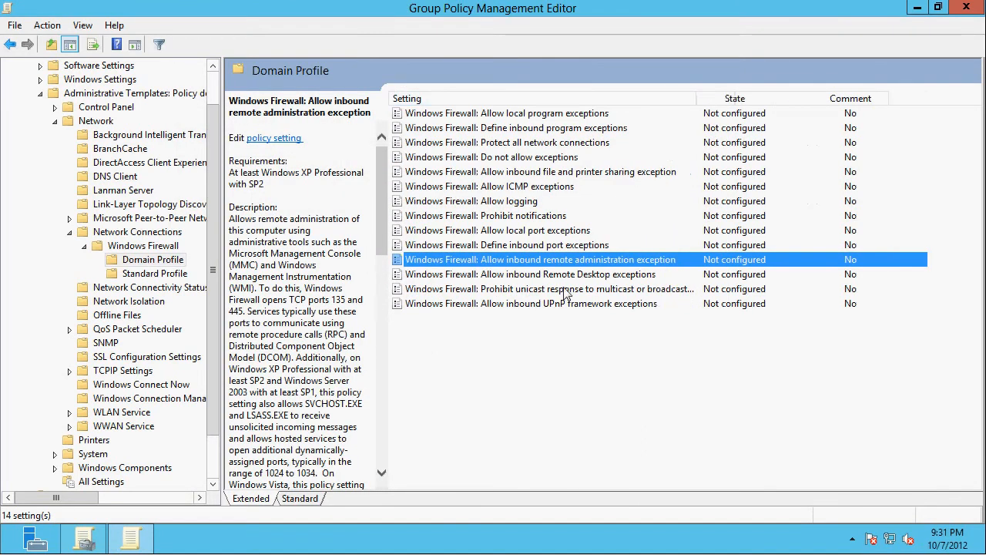
{"action": "double_click", "coordinate": [564, 262]}
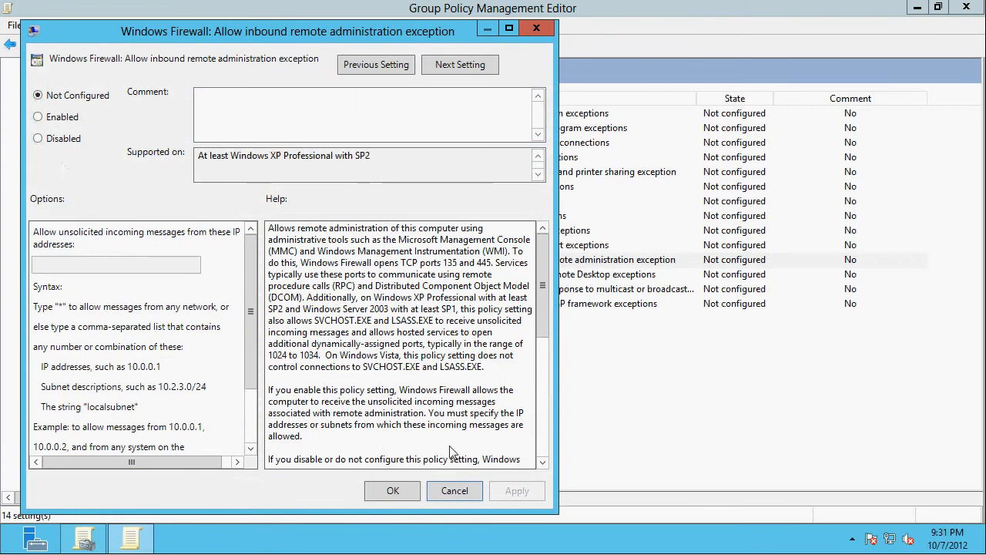
{"action": "left_click", "coordinate": [454, 490]}
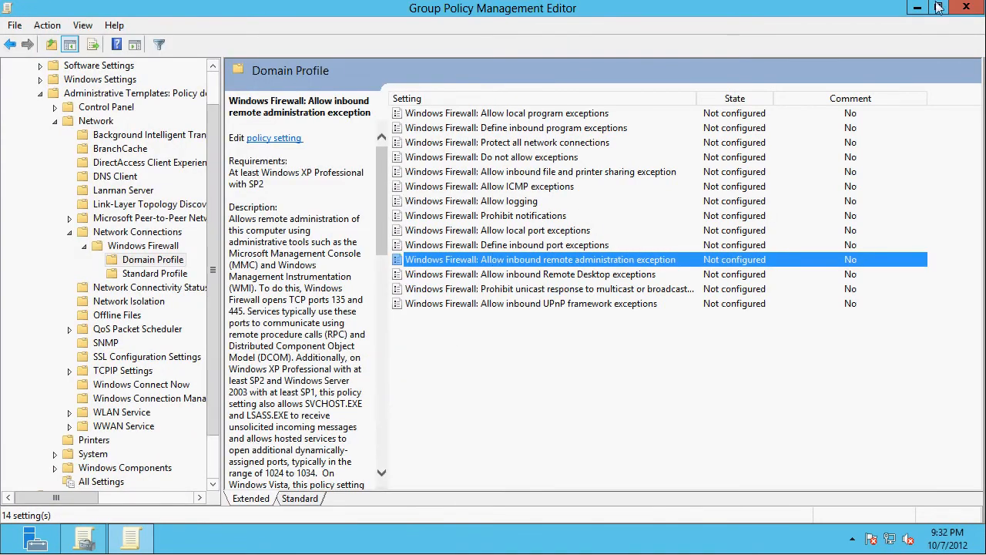
- Close the Group Policy editor and management console, and open Server Manager
{"action": "left_click", "coordinate": [973, 13]}
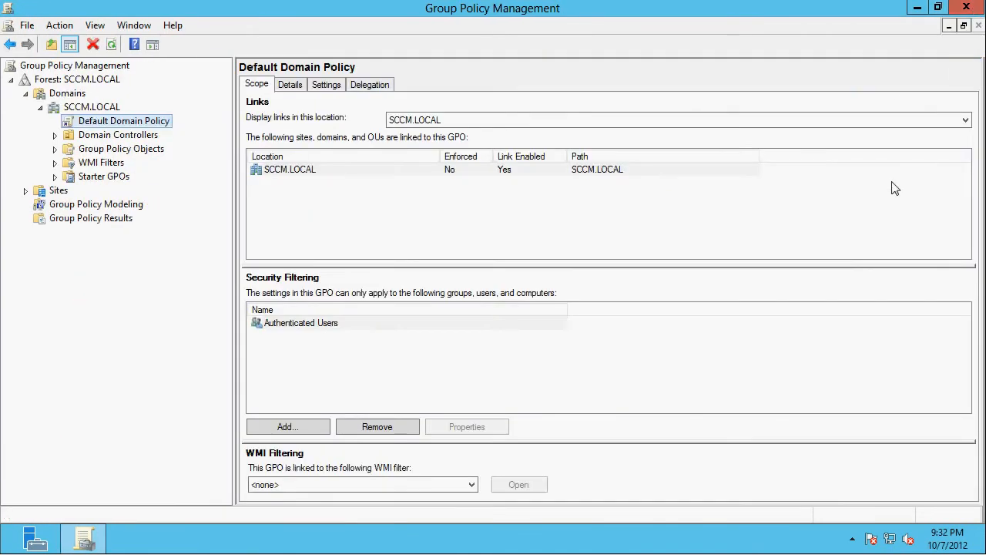
{"action": "left_click", "coordinate": [966, 8]}
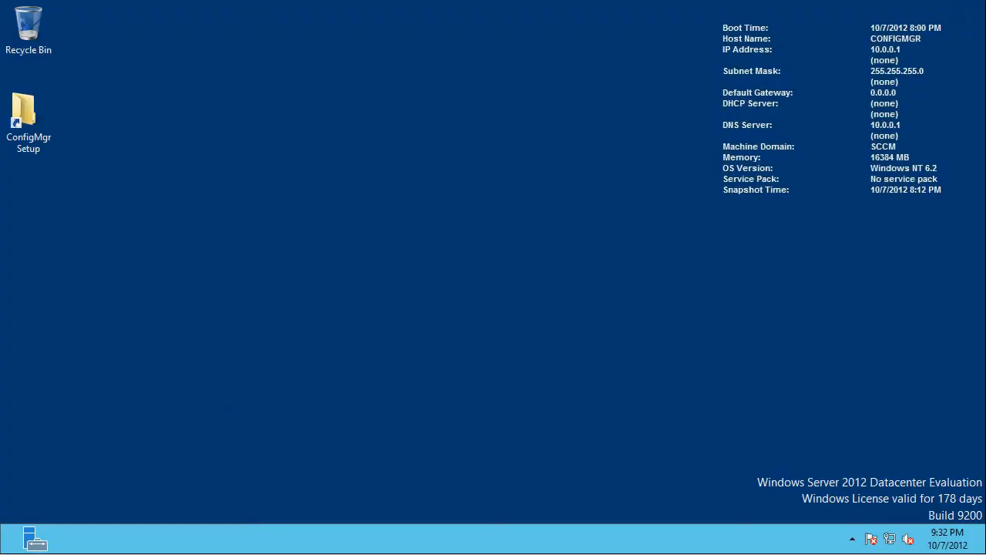
{"action": "left_click", "coordinate": [43, 546]}
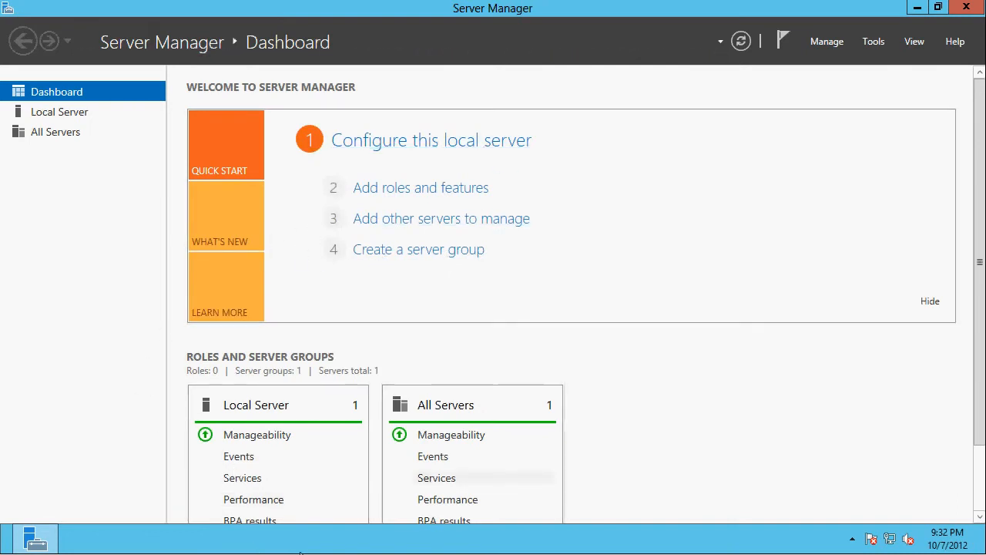
- Start adding roles and features with a role-based or feature-based installation on ConfigMgr.SCCM.LOCAL, and proceed to the server roles selection
{"action": "left_click", "coordinate": [388, 193]}
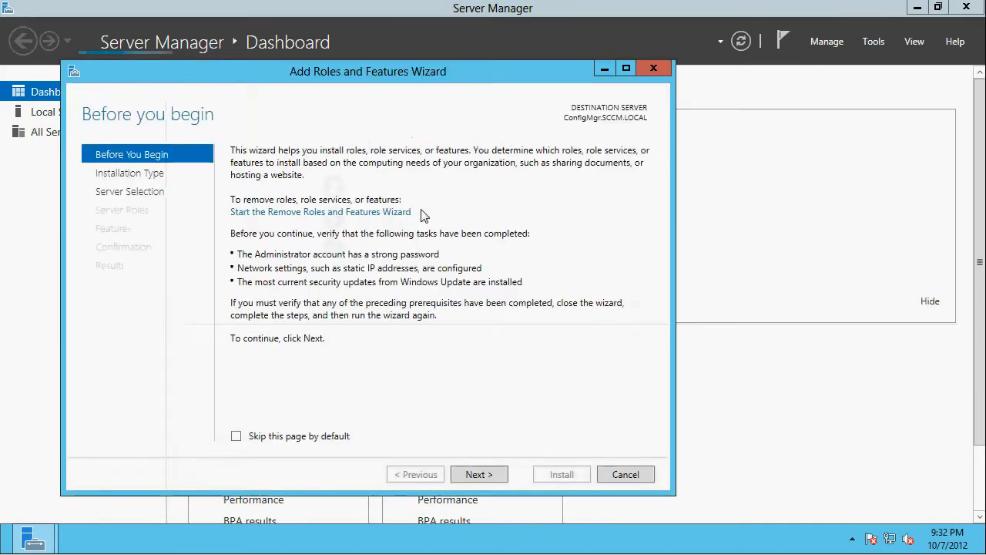
{"action": "left_click", "coordinate": [484, 480]}
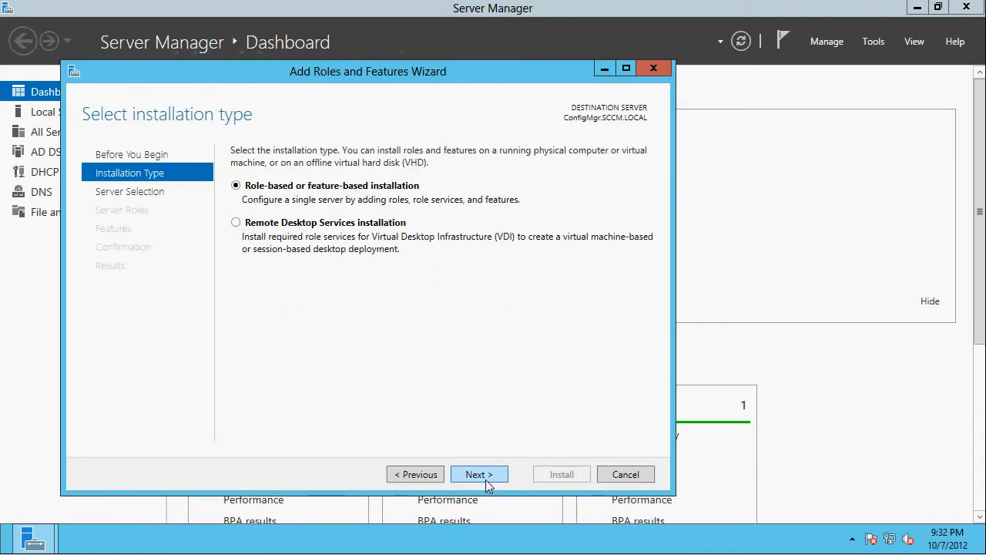
{"action": "left_click", "coordinate": [485, 478]}
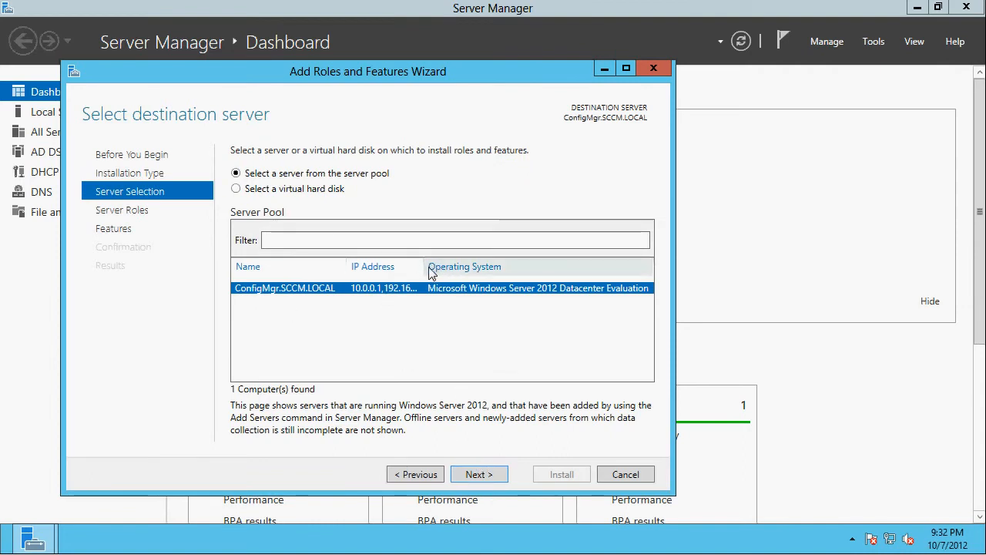
{"action": "left_click_drag", "start_coordinate": [425, 271], "coordinate": [469, 274]}
{"action": "left_click", "coordinate": [473, 473]}
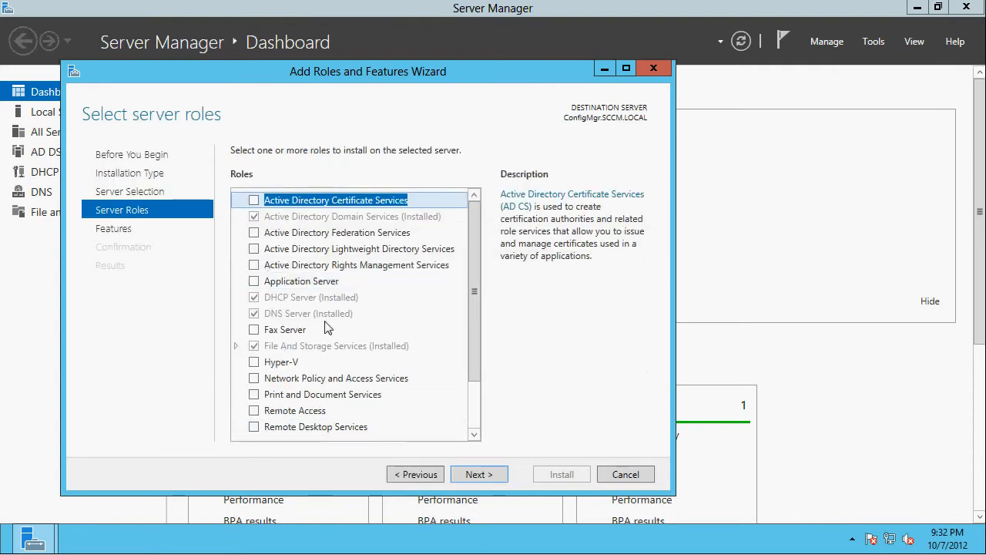
- Select the Web Server (IIS) role for installation and add its required management tools
{"action": "scroll", "coordinate": [324, 329], "scroll_direction": "down", "scroll_amount": 2}
{"action": "left_click", "coordinate": [255, 395]}
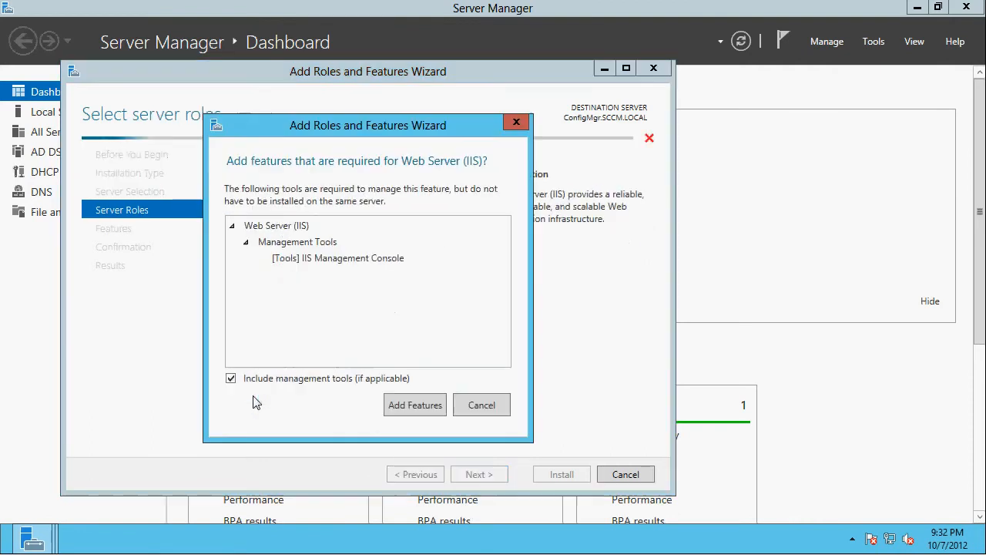
{"action": "left_click", "coordinate": [414, 406]}
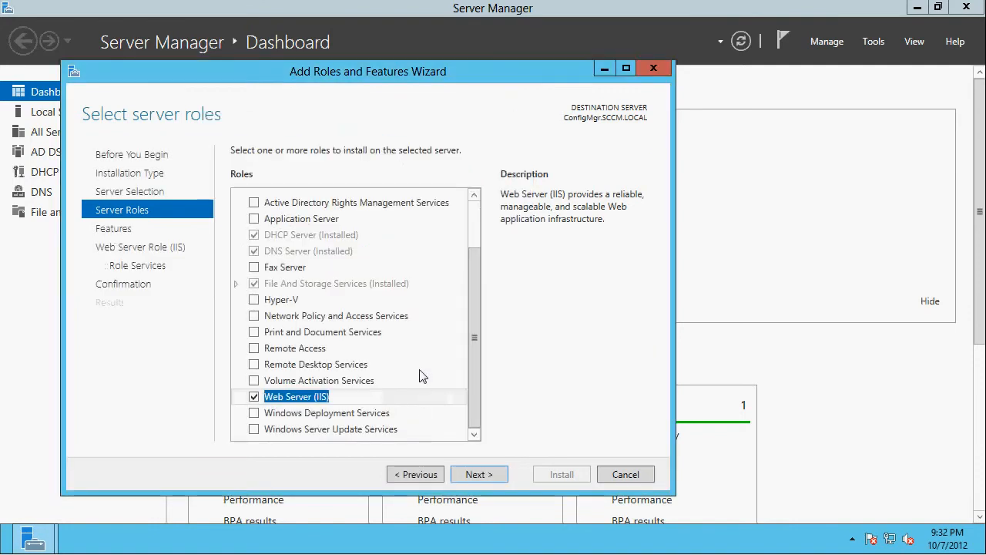
- Select the Windows Server Update Services role with its required features, check the role list, and proceed to the features selection
{"action": "left_click", "coordinate": [322, 430]}
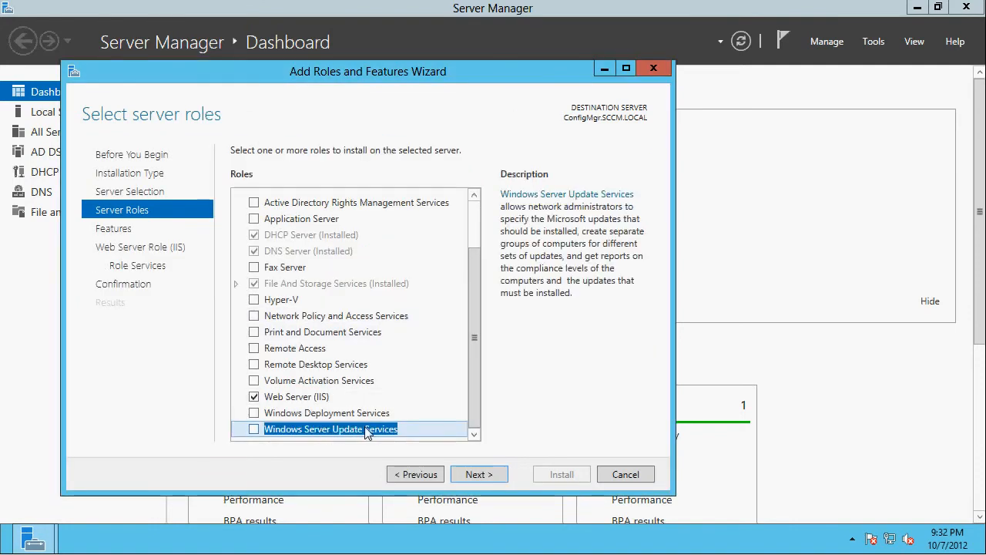
{"action": "left_click", "coordinate": [256, 431]}
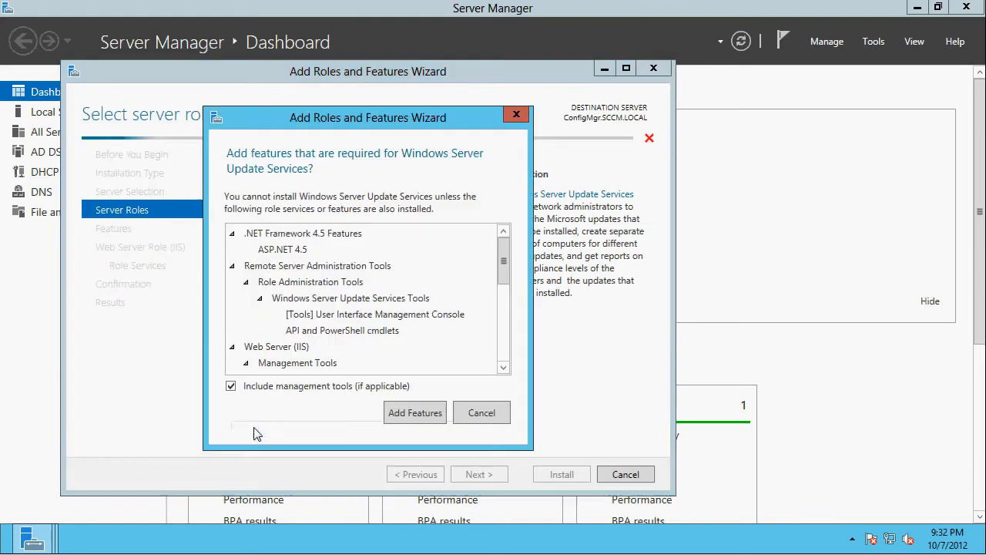
{"action": "left_click", "coordinate": [421, 420]}
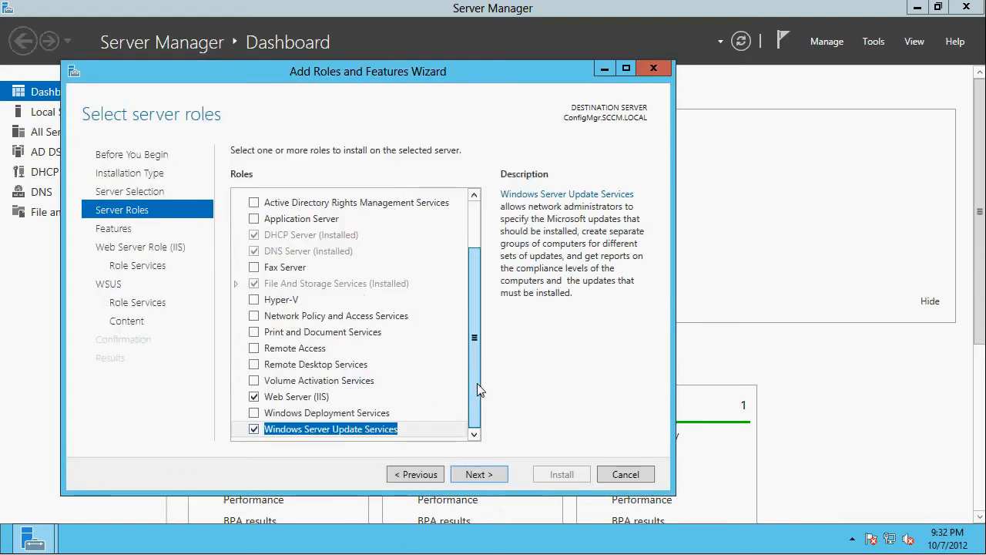
{"action": "left_click_drag", "start_coordinate": [477, 330], "coordinate": [473, 424]}
{"action": "scroll", "coordinate": [476, 219], "scroll_direction": "up", "scroll_amount": 2}
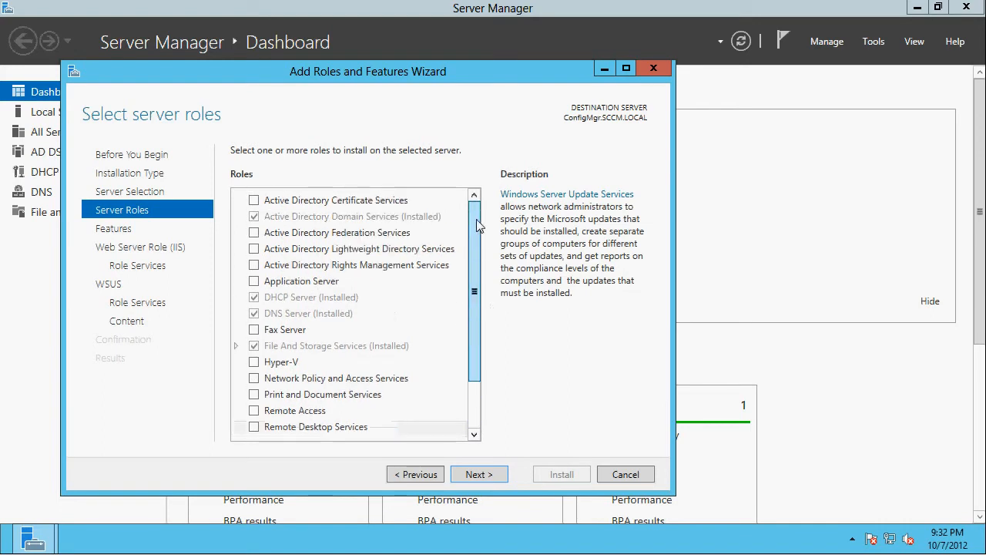
{"action": "scroll", "coordinate": [484, 258], "scroll_direction": "down", "scroll_amount": 2}
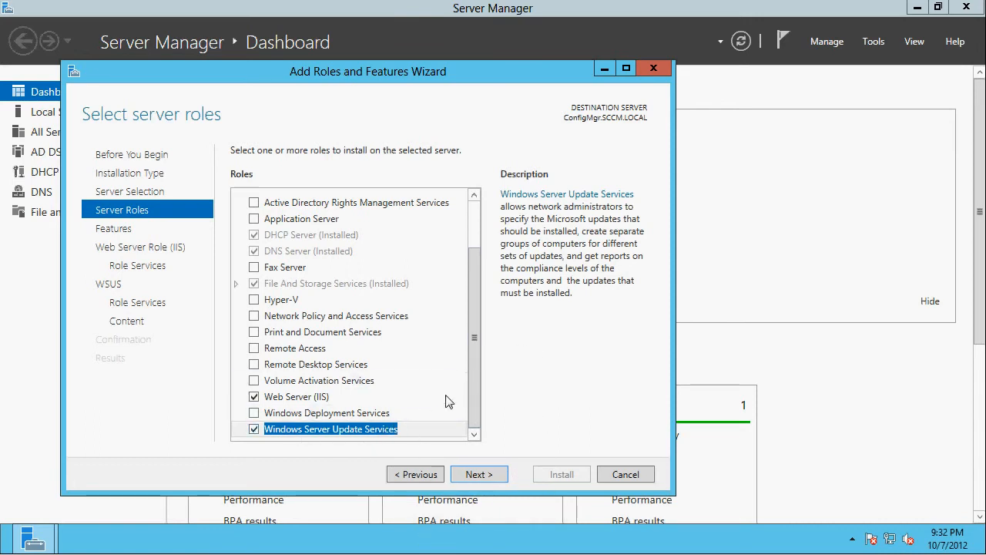
{"action": "left_click_drag", "start_coordinate": [474, 383], "coordinate": [469, 410]}
{"action": "left_click", "coordinate": [478, 475]}
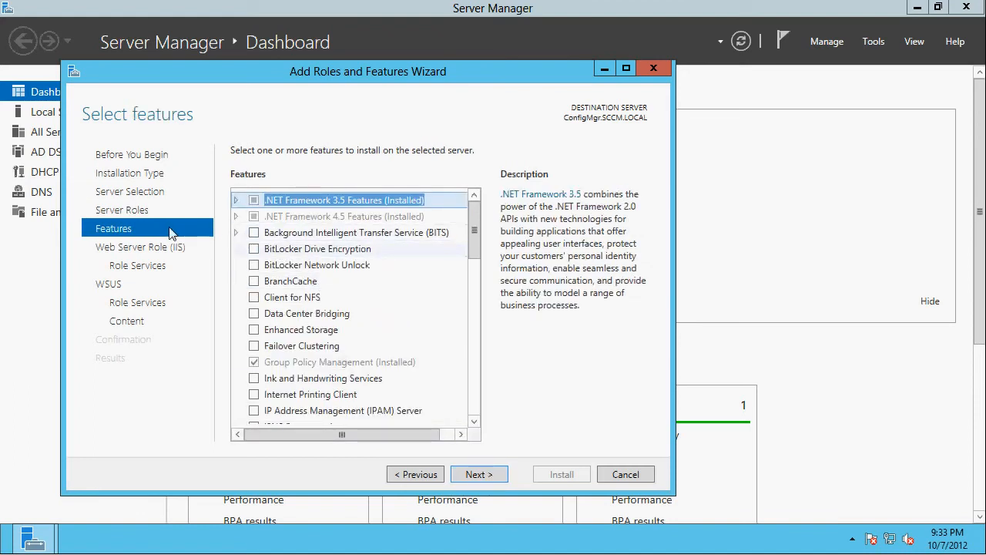
- Select the Background Intelligent Transfer Service (BITS) feature with its required features, and Remote Differential Compression
{"action": "left_click", "coordinate": [252, 233]}
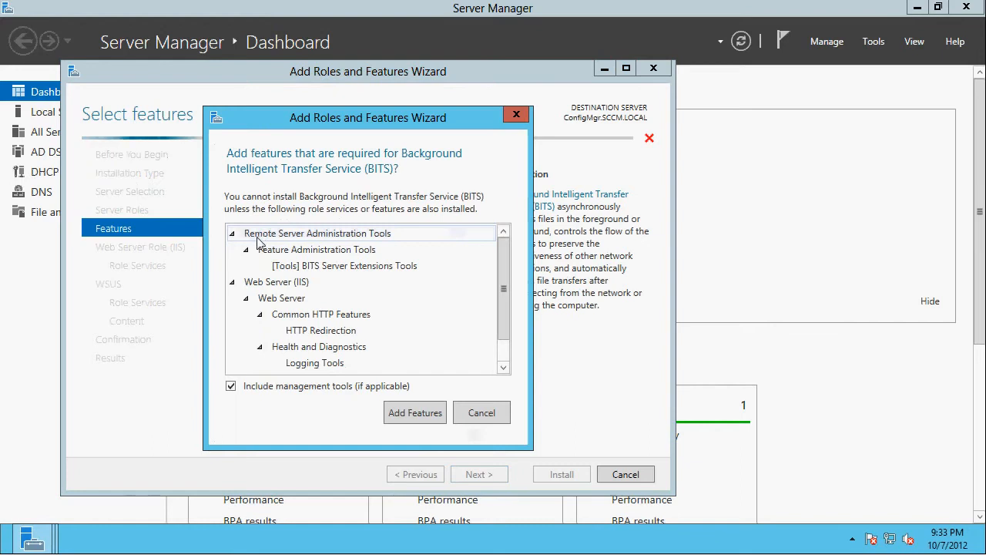
{"action": "left_click", "coordinate": [407, 412]}
{"action": "scroll", "coordinate": [437, 303], "scroll_direction": "down", "scroll_amount": 4}
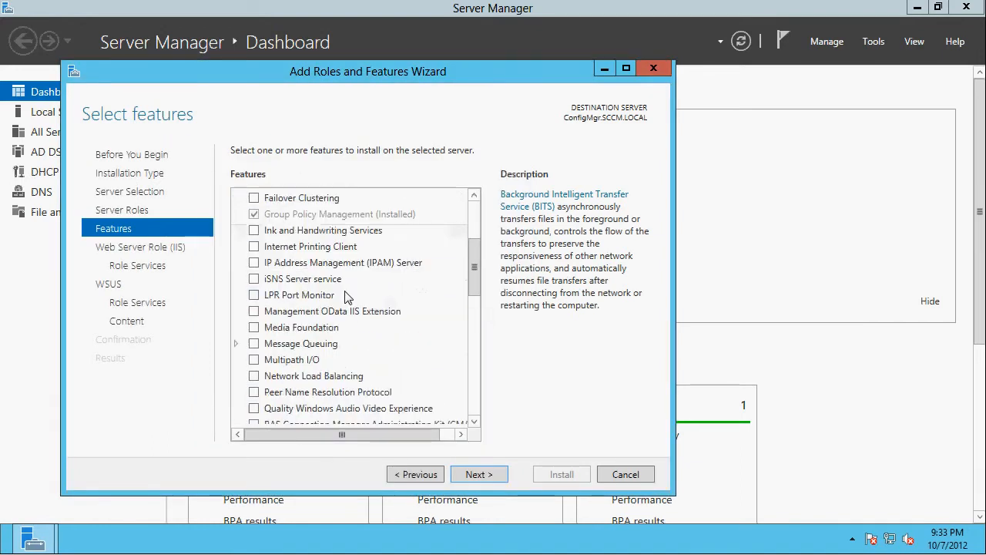
{"action": "scroll", "coordinate": [437, 304], "scroll_direction": "down", "scroll_amount": 2}
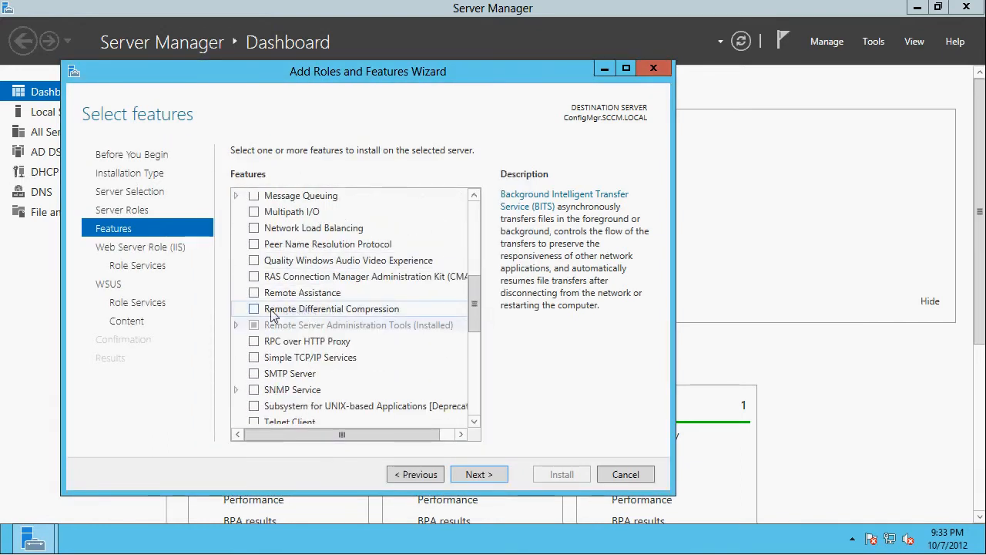
{"action": "left_click", "coordinate": [255, 309]}
{"action": "scroll", "coordinate": [476, 362], "scroll_direction": "down", "scroll_amount": 2}
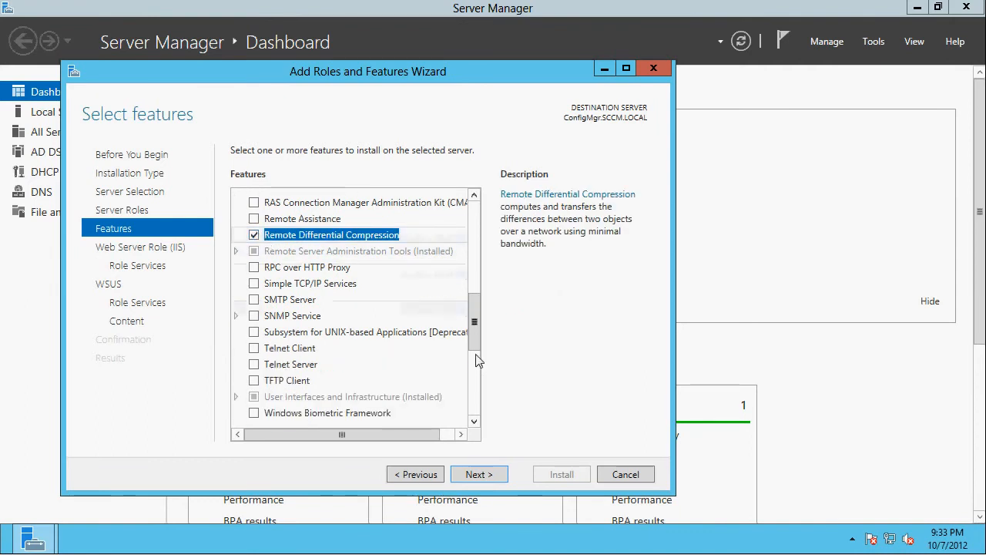
{"action": "scroll", "coordinate": [466, 355], "scroll_direction": "up", "scroll_amount": 2}
{"action": "scroll", "coordinate": [407, 301], "scroll_direction": "up", "scroll_amount": 6}
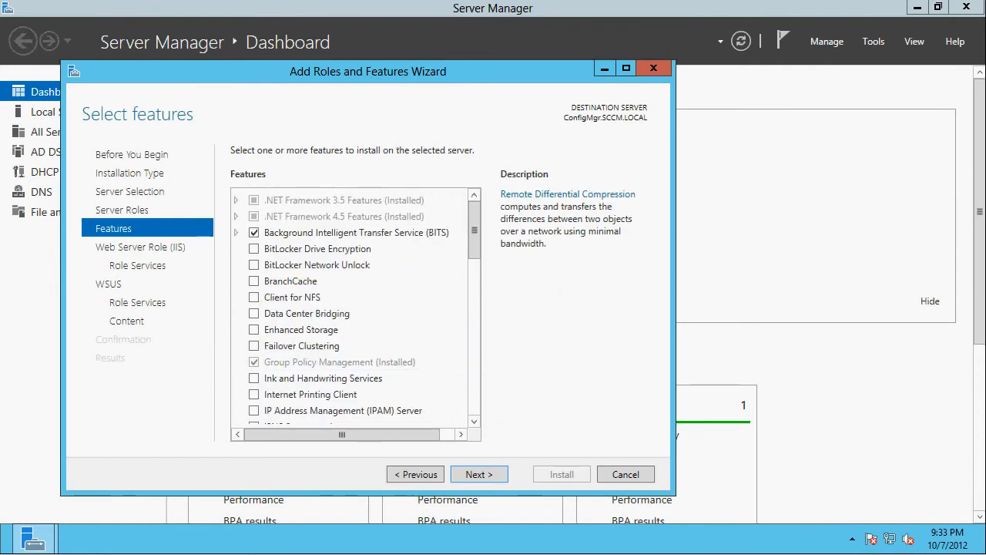
- Proceed to the Web Server role services and add Basic Authentication, URL Authorization, and IP and Domain Restrictions under Security
{"action": "left_click", "coordinate": [480, 476]}
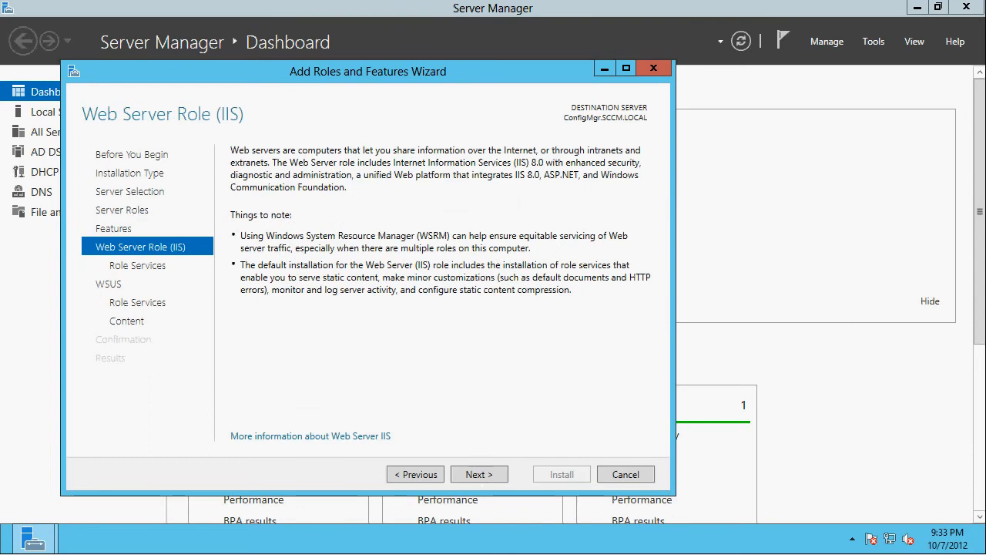
{"action": "left_click", "coordinate": [478, 475]}
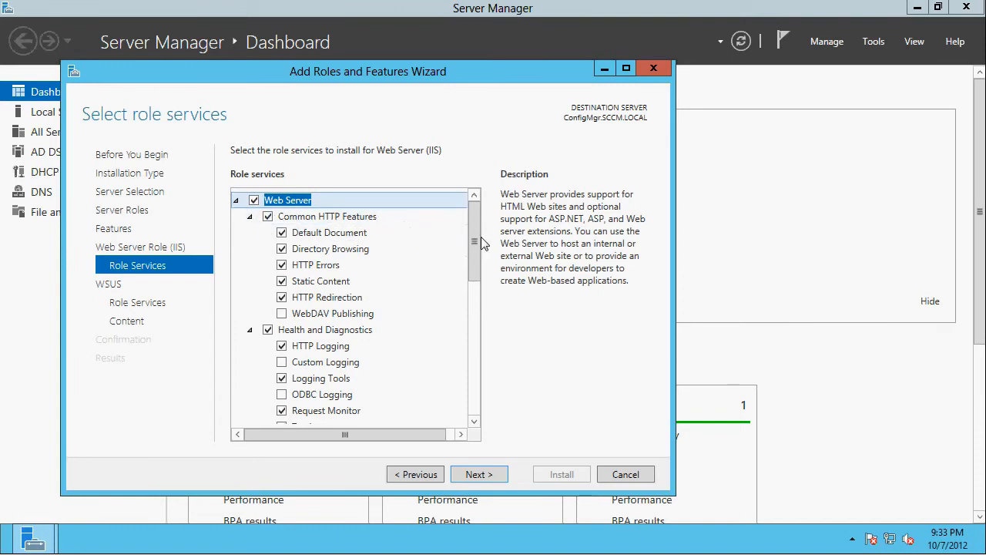
{"action": "scroll", "coordinate": [478, 242], "scroll_direction": "down", "scroll_amount": 1}
{"action": "scroll", "coordinate": [477, 242], "scroll_direction": "up", "scroll_amount": 1}
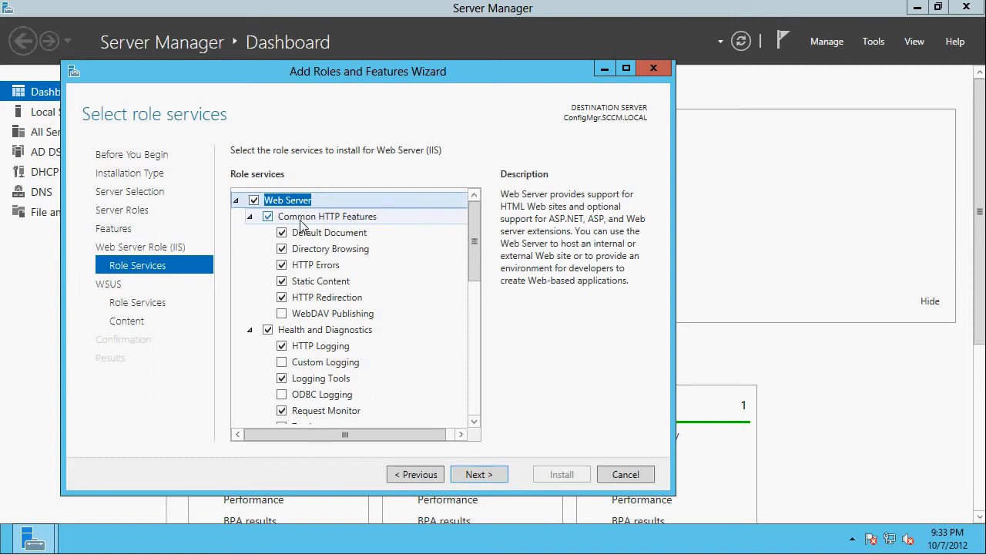
{"action": "mouse_move", "coordinate": [474, 242]}
{"action": "left_mouse_down"}
{"action": "mouse_move", "coordinate": [465, 286]}
{"action": "mouse_move", "coordinate": [474, 319]}
{"action": "mouse_move", "coordinate": [454, 314]}
{"action": "left_mouse_up"}
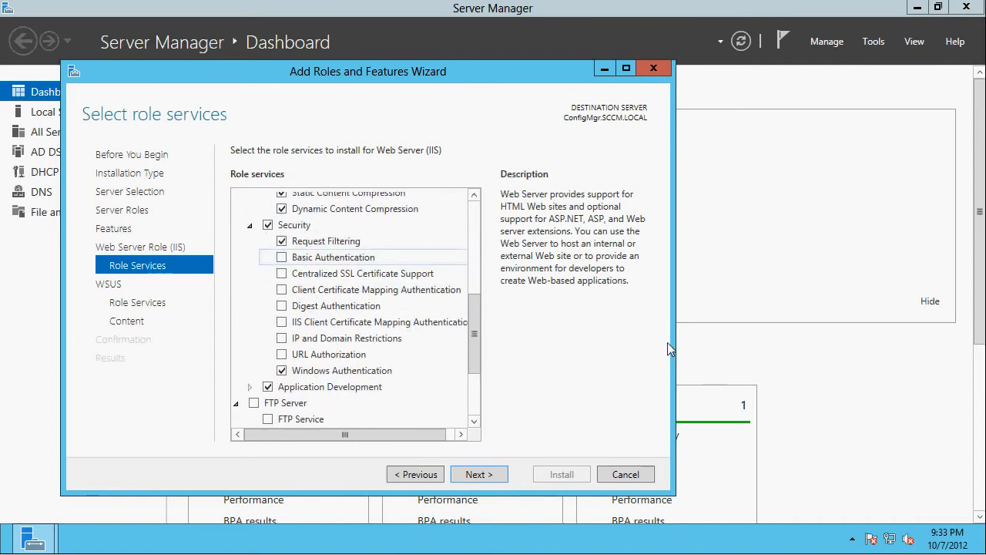
{"action": "left_click", "coordinate": [284, 258]}
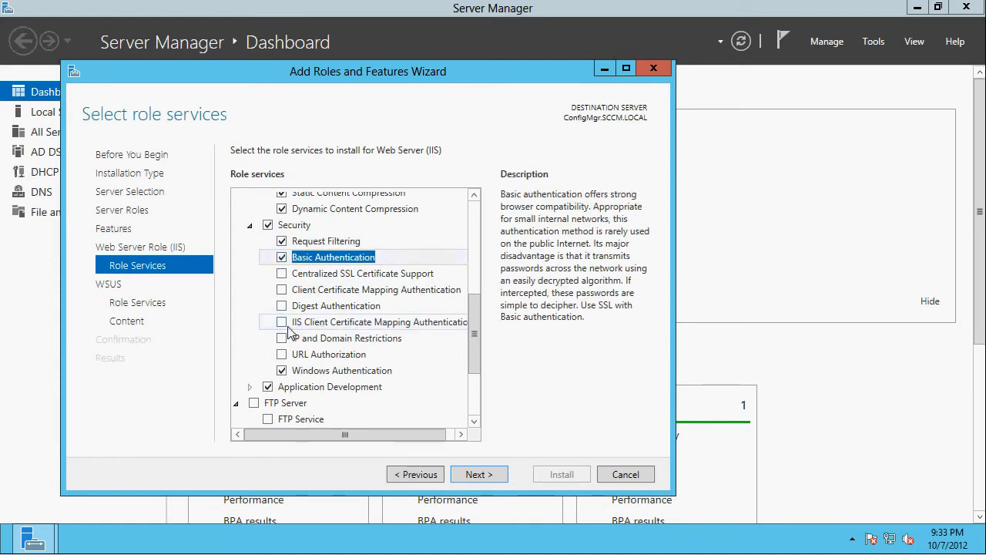
{"action": "left_click", "coordinate": [282, 354]}
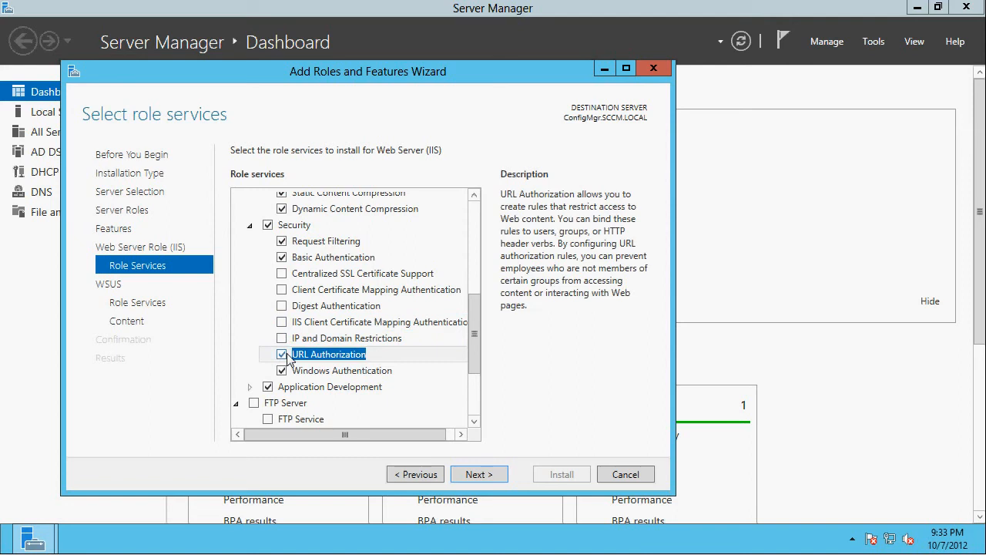
{"action": "left_click", "coordinate": [282, 339]}
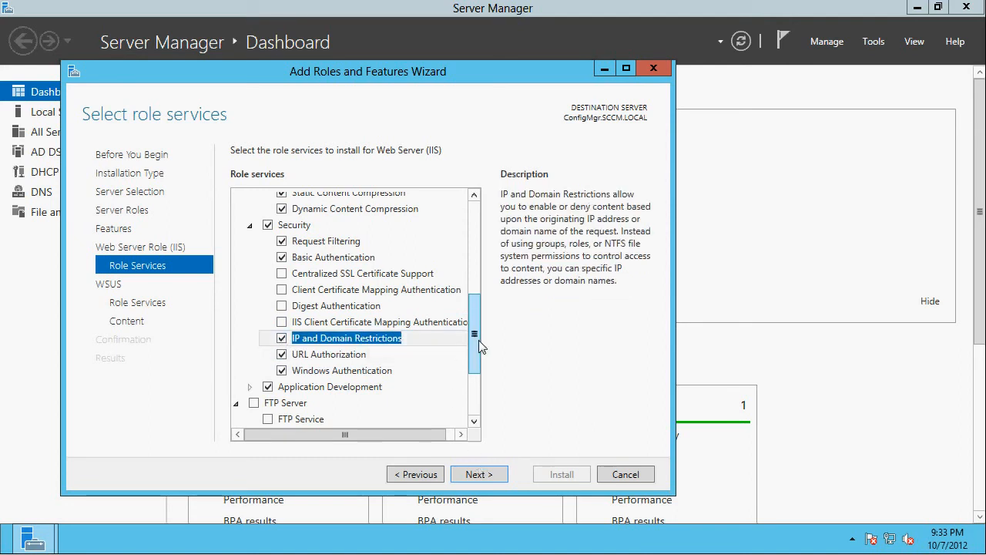
- Add IIS 6 Management Console, IIS 6 Scripting Tools, IIS 6 WMI Compatibility, IIS Management Scripts and Tools, and Management Service under Management Tools
{"action": "left_click_drag", "start_coordinate": [477, 347], "coordinate": [472, 385]}
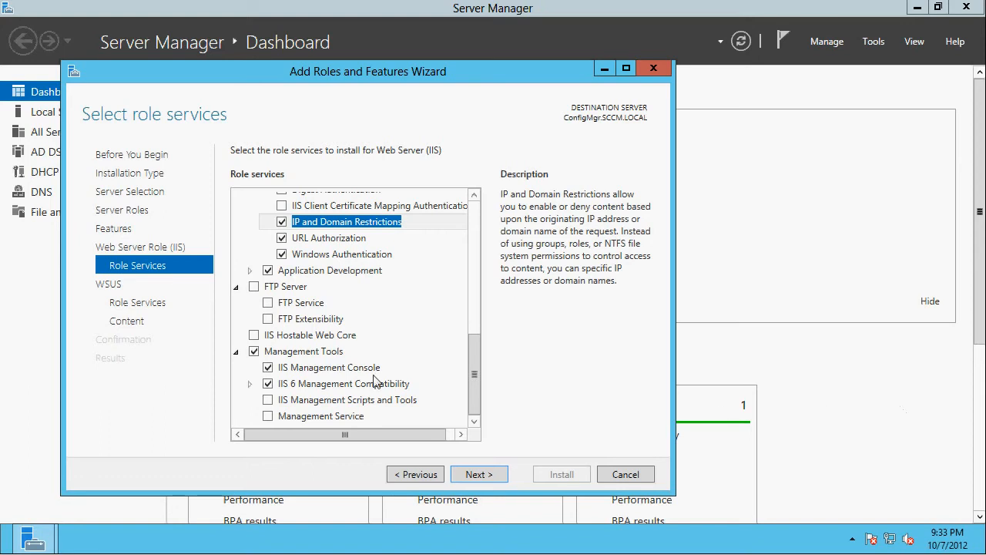
{"action": "left_click", "coordinate": [249, 384]}
{"action": "left_click", "coordinate": [280, 416]}
{"action": "scroll", "coordinate": [287, 414], "scroll_direction": "down", "scroll_amount": 1}
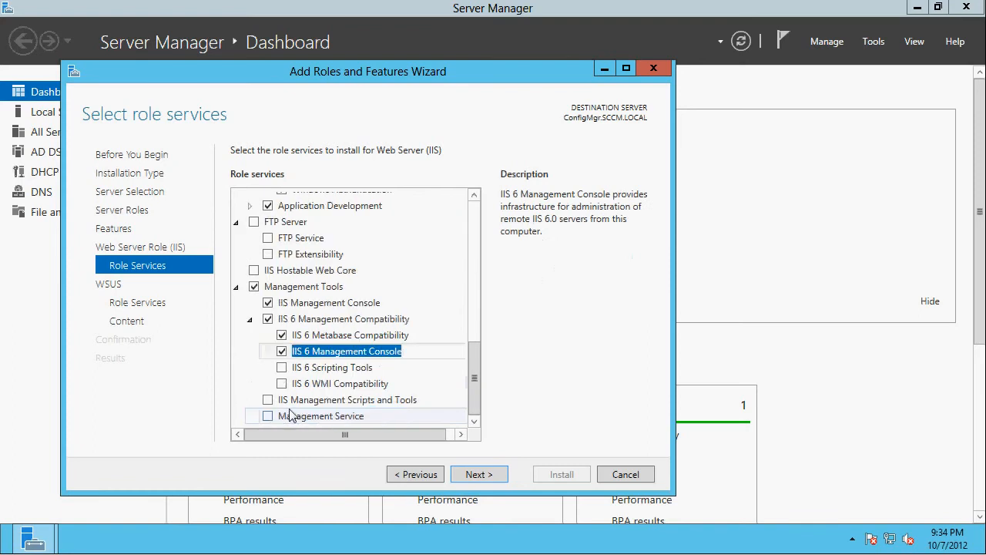
{"action": "left_click", "coordinate": [281, 366]}
{"action": "left_click", "coordinate": [393, 415]}
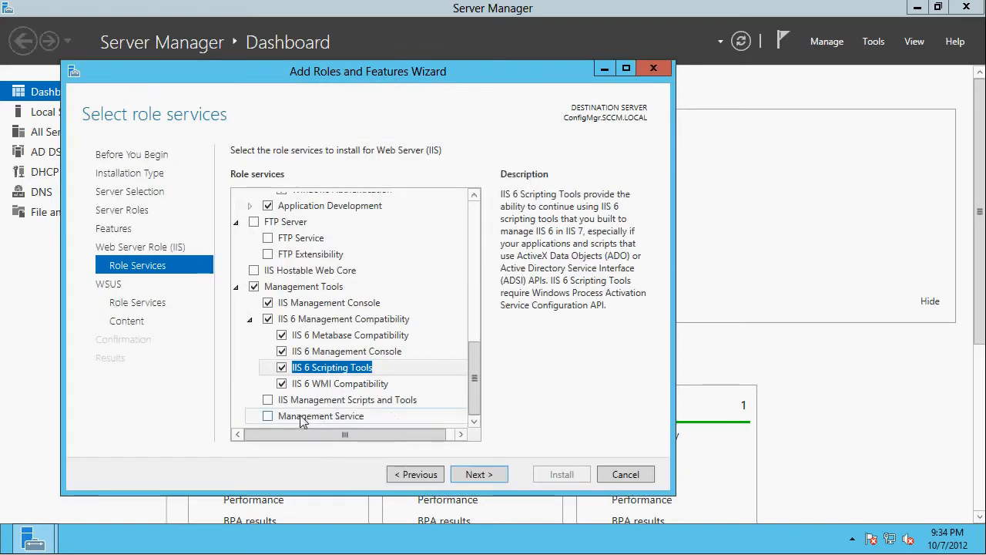
{"action": "left_click", "coordinate": [267, 400]}
{"action": "left_click", "coordinate": [267, 416]}
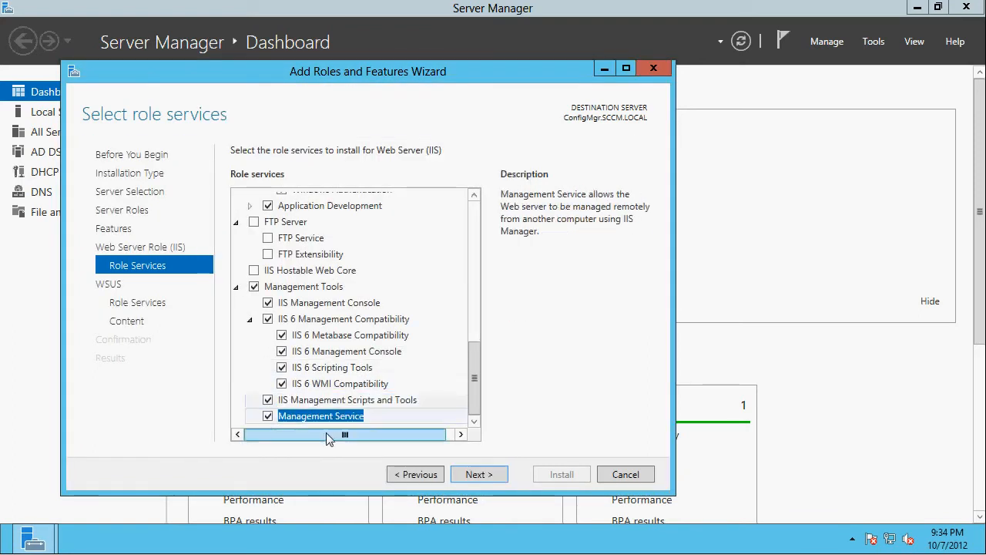
- Expand the Application Development role services, add ASP, and check the remaining selections
{"action": "scroll", "coordinate": [280, 301], "scroll_direction": "up", "scroll_amount": 1}
{"action": "scroll", "coordinate": [280, 301], "scroll_direction": "up", "scroll_amount": 1}
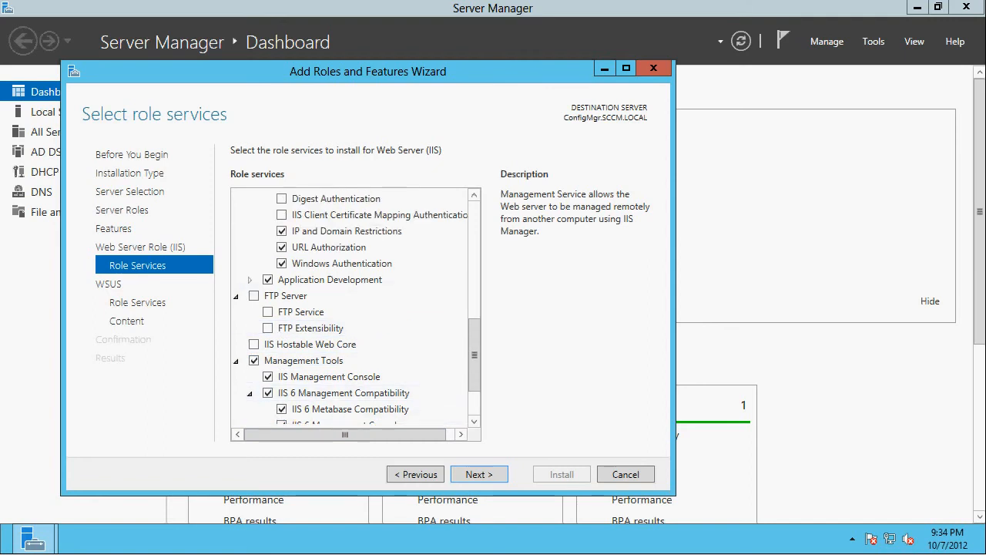
{"action": "left_click", "coordinate": [330, 279]}
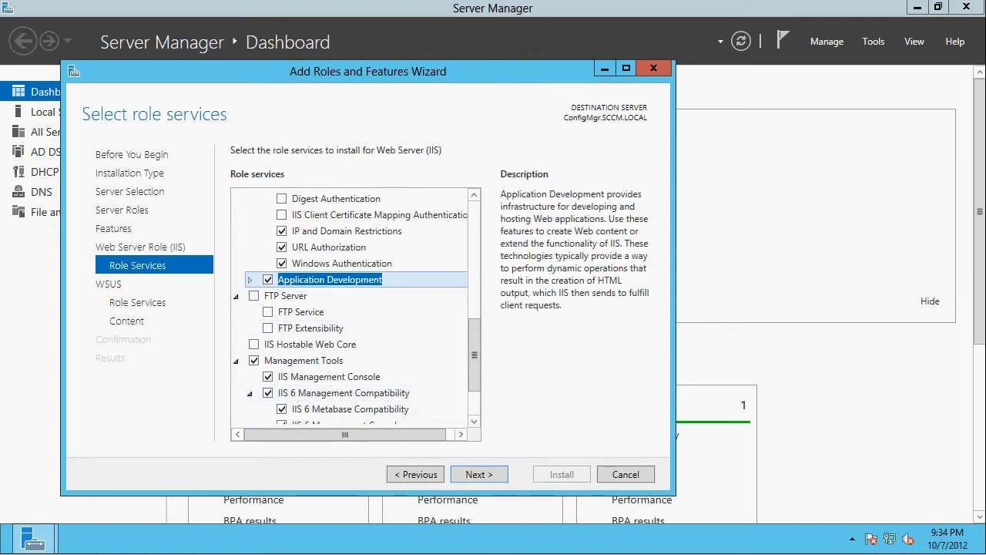
{"action": "left_click", "coordinate": [249, 281]}
{"action": "scroll", "coordinate": [319, 353], "scroll_direction": "down", "scroll_amount": 1}
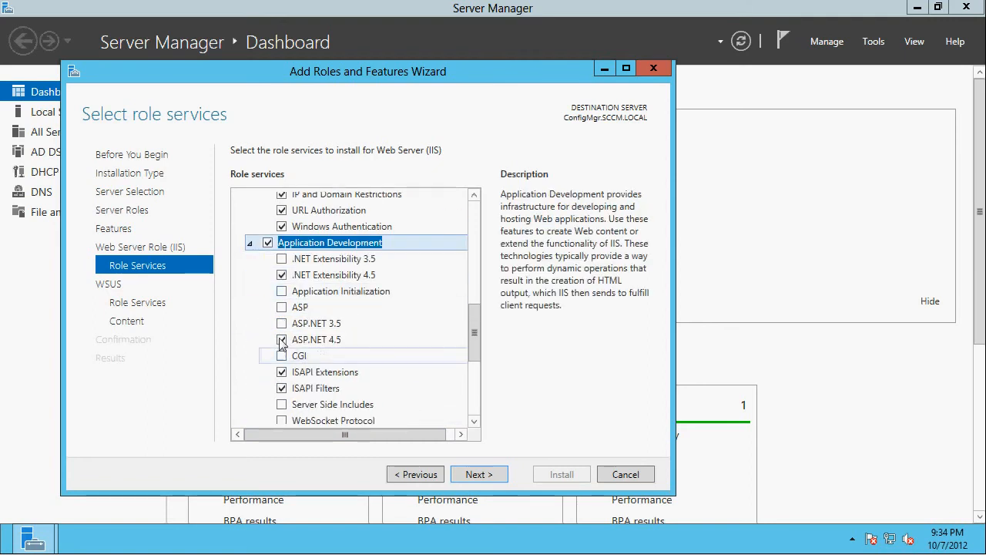
{"action": "left_click", "coordinate": [281, 307]}
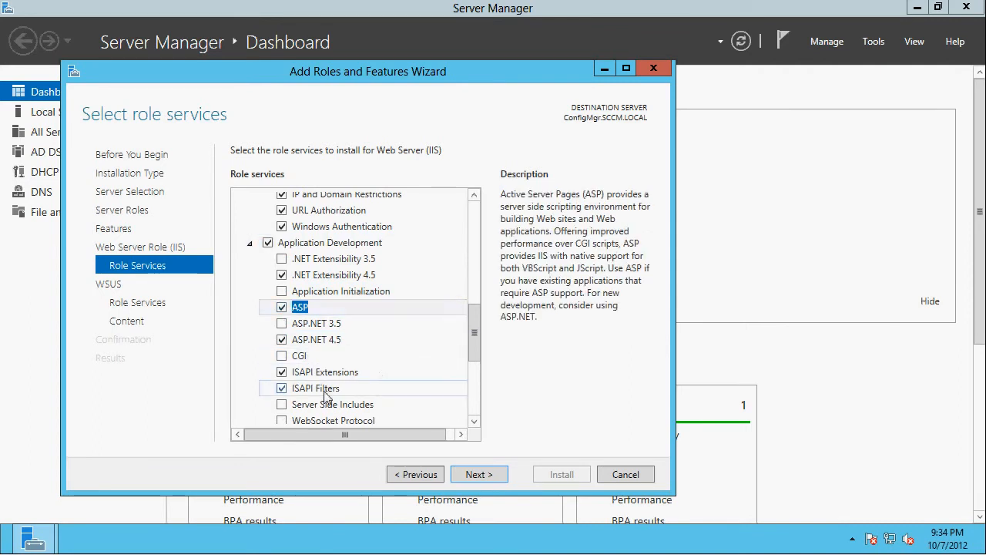
{"action": "scroll", "coordinate": [326, 396], "scroll_direction": "down", "scroll_amount": 1}
{"action": "scroll", "coordinate": [308, 350], "scroll_direction": "down", "scroll_amount": 1}
{"action": "scroll", "coordinate": [308, 350], "scroll_direction": "up", "scroll_amount": 2}
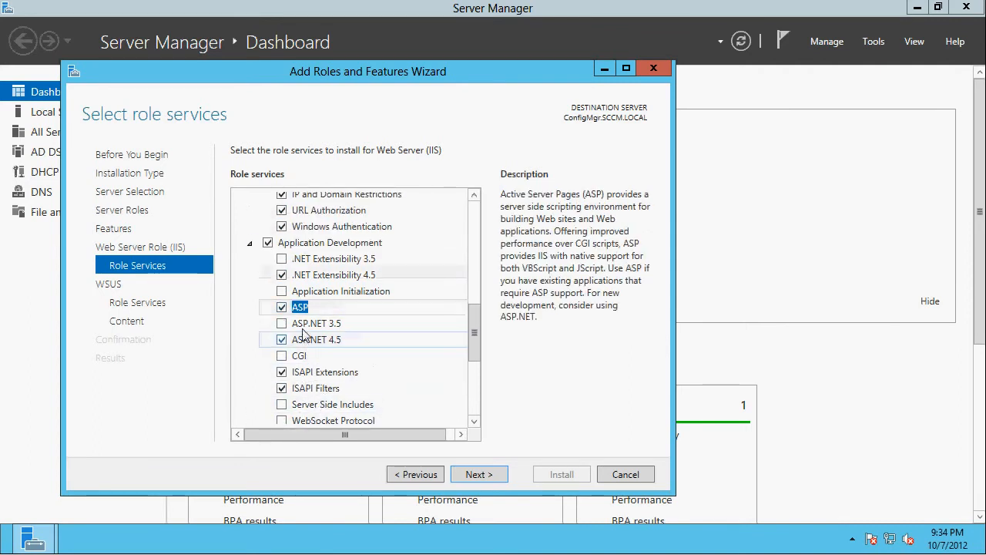
- Proceed through the WSUS pages, keeping the WID Database and WSUS Services role services, to the content location selection
{"action": "left_click", "coordinate": [478, 475]}
{"action": "left_click", "coordinate": [488, 477]}
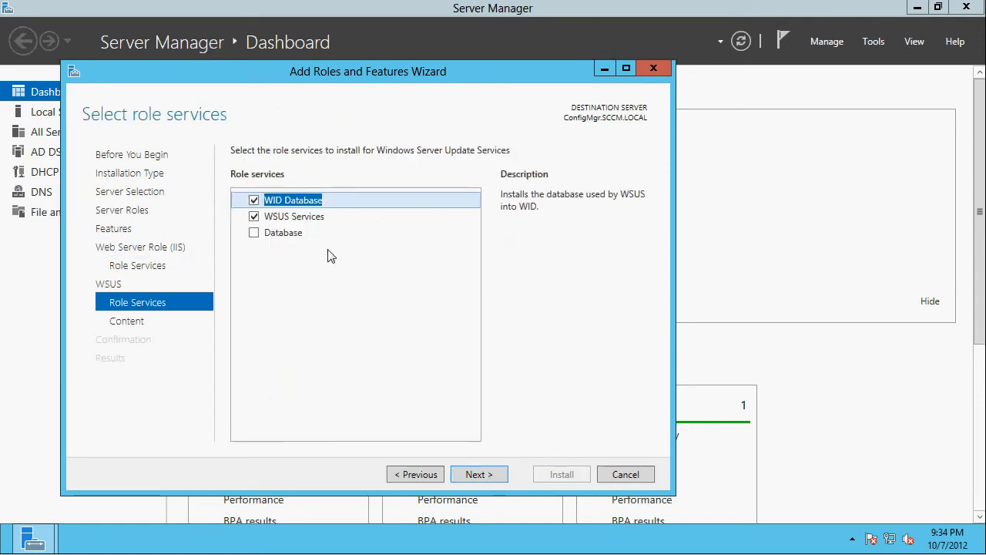
{"action": "left_click", "coordinate": [477, 474]}
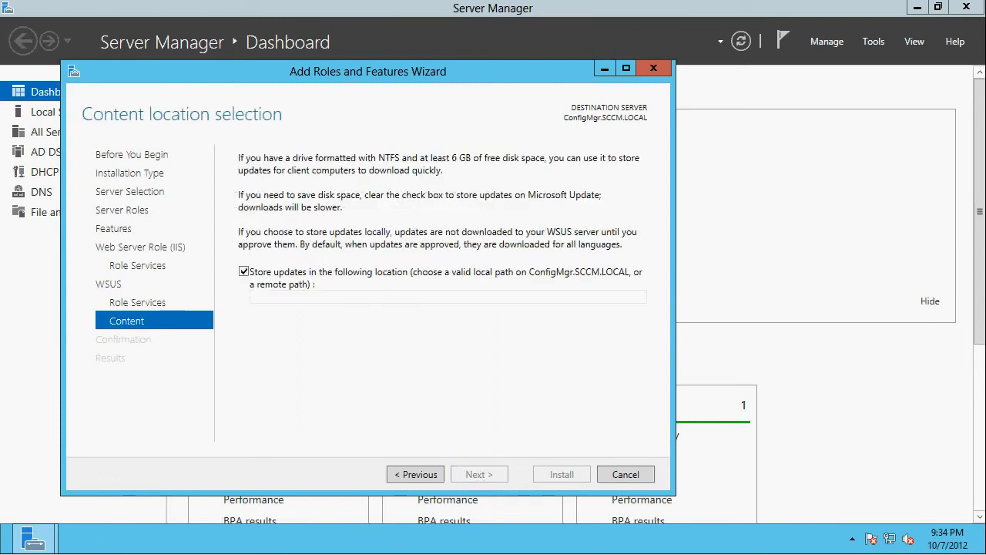
- Create a folder named WSUS on the C: drive and open it
{"action": "key", "text": "super"}
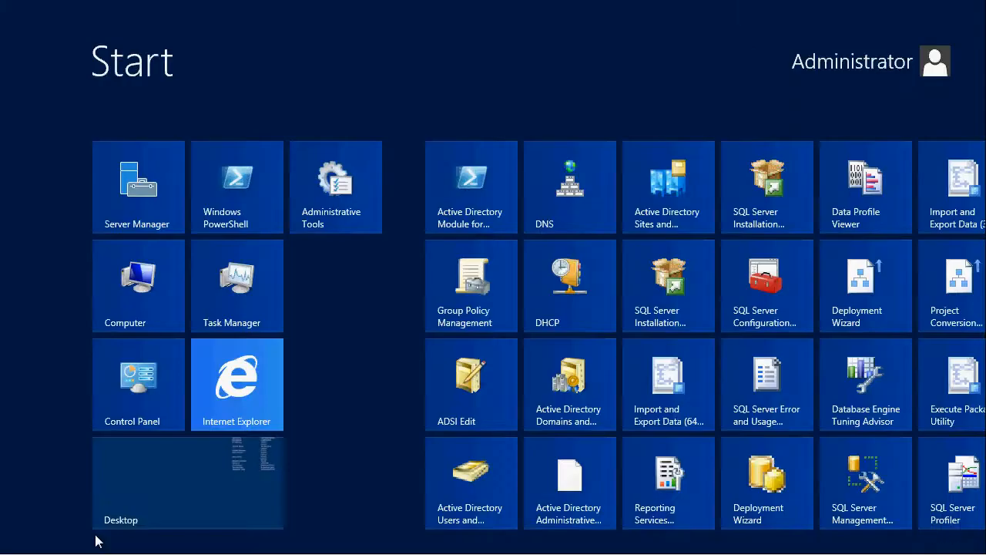
{"action": "type", "text": "\\"}
{"action": "key", "text": "Return"}
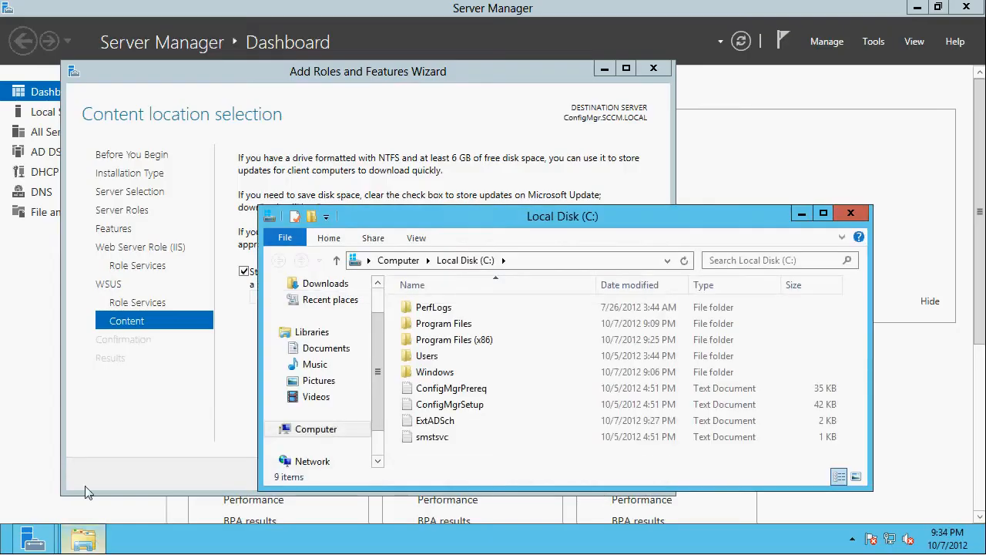
{"action": "right_click", "coordinate": [439, 448]}
{"action": "mouse_move", "coordinate": [482, 423]}
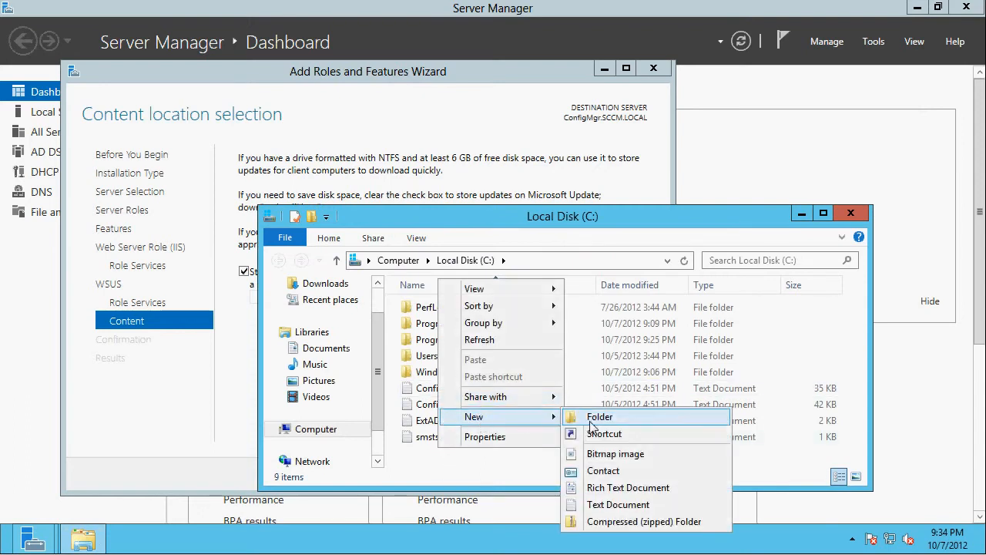
{"action": "left_click", "coordinate": [596, 419]}
{"action": "type", "text": "WSUS"}
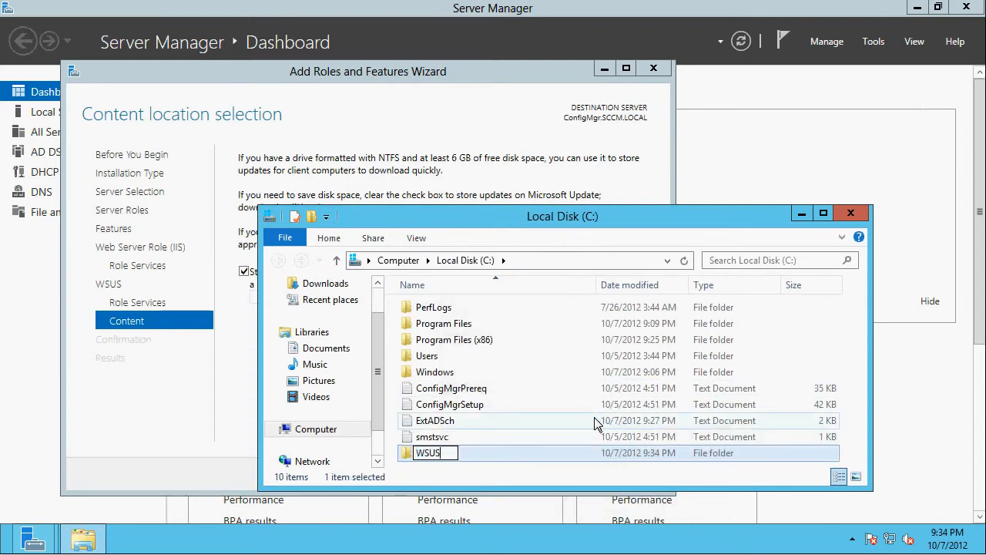
{"action": "key", "text": "Return"}
{"action": "key", "text": "Return"}
- Set the WSUS update storage location to C:\WSUS and install the selected roles and features
{"action": "left_click", "coordinate": [561, 265]}
{"action": "key", "text": "ctrl+c"}
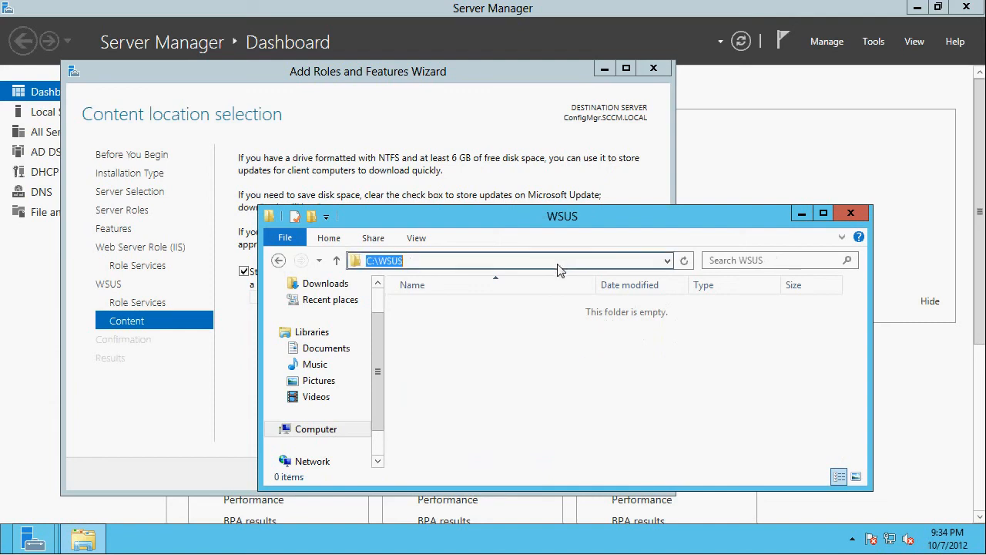
{"action": "left_click", "coordinate": [851, 212]}
{"action": "left_click", "coordinate": [403, 298]}
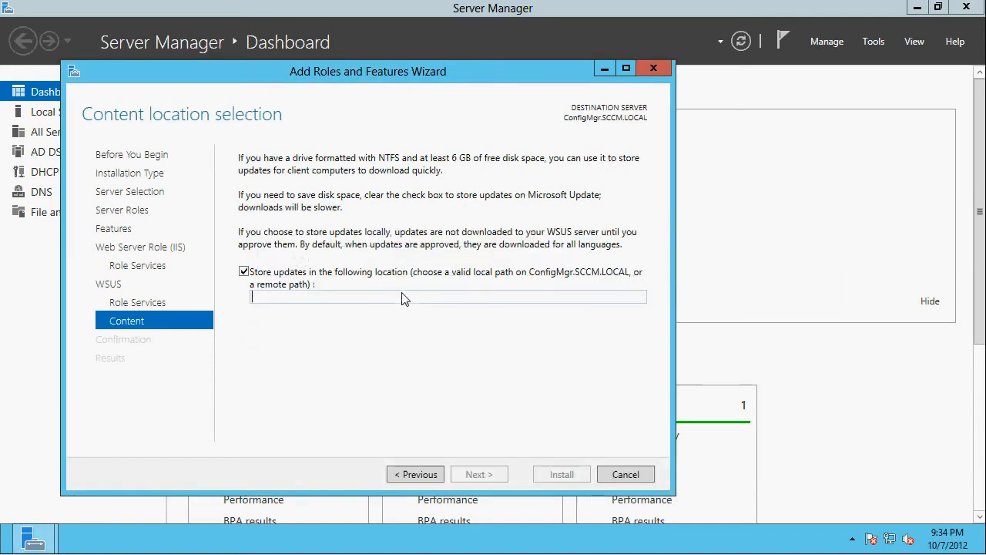
{"action": "key", "text": "ctrl+v"}
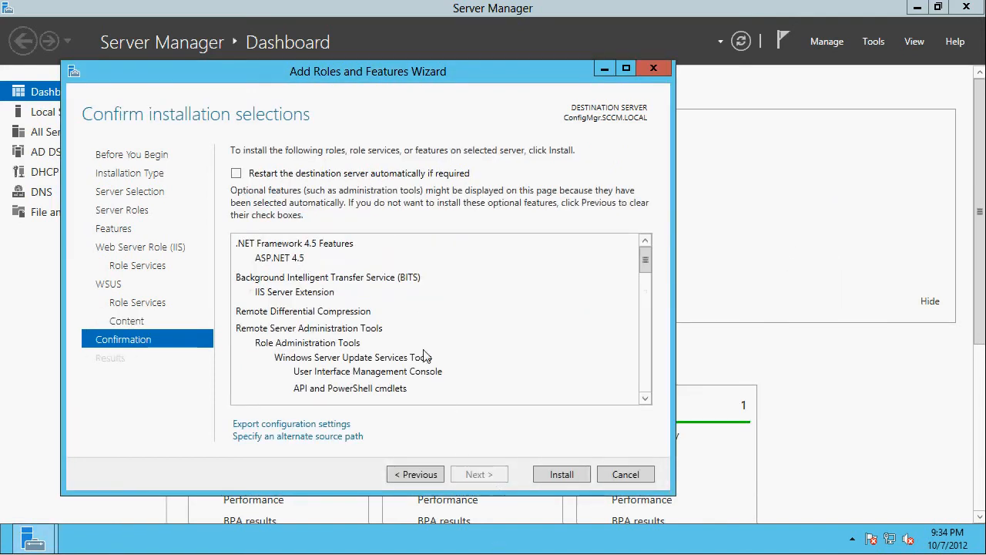
{"action": "left_click", "coordinate": [559, 475]}
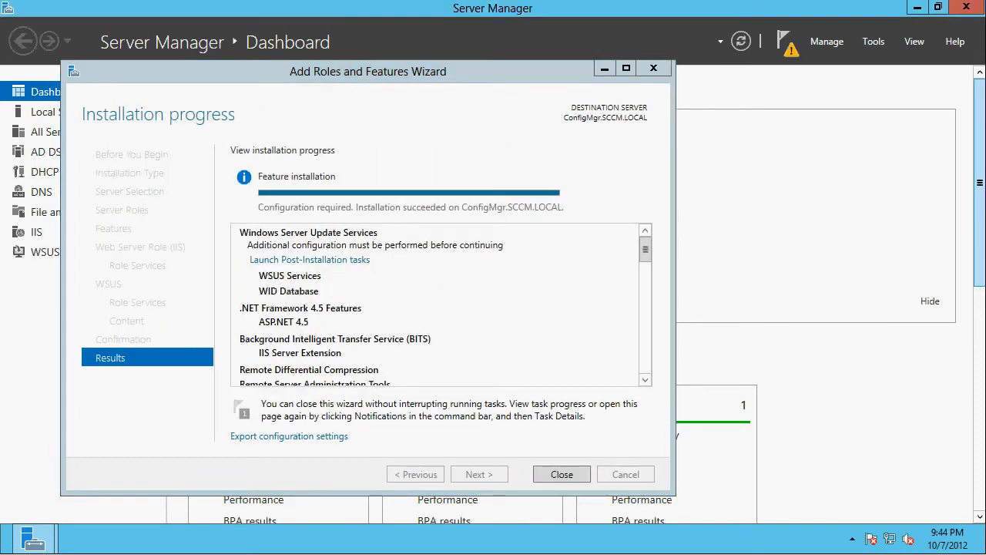
- Close the Add Roles and Features Wizard, launch the WSUS post-installation tasks, and check their status
{"action": "left_click", "coordinate": [562, 475]}
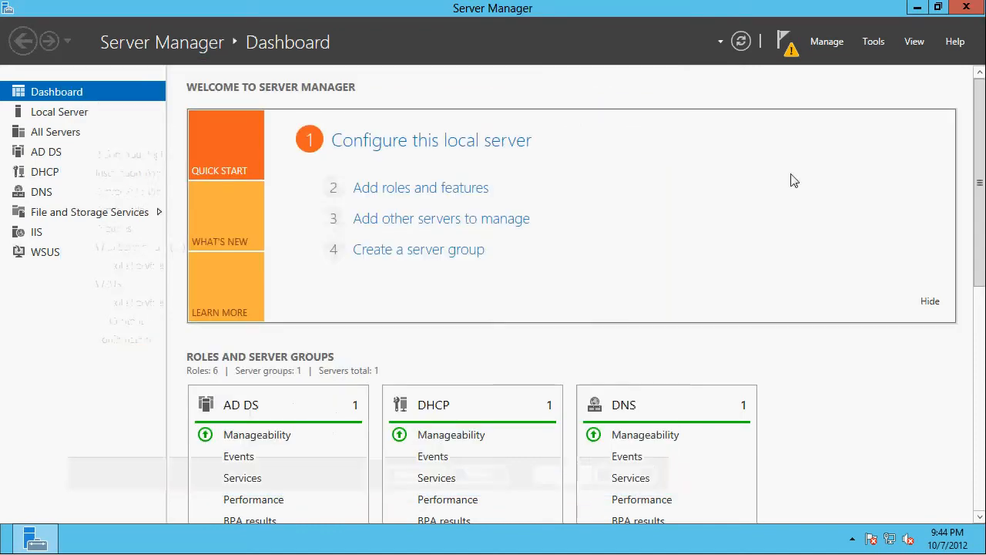
{"action": "left_click", "coordinate": [786, 43]}
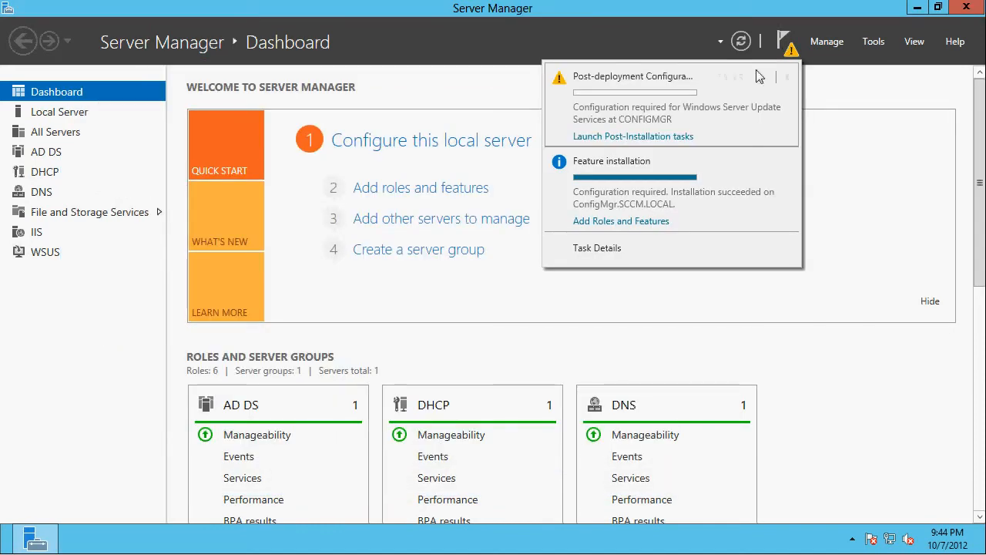
{"action": "left_click", "coordinate": [632, 137]}
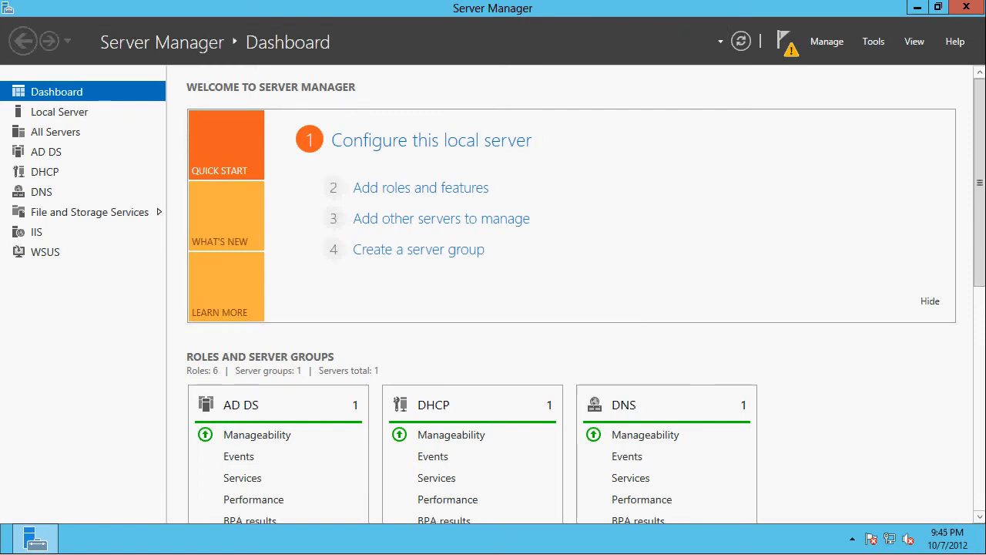
{"action": "left_click", "coordinate": [790, 44]}
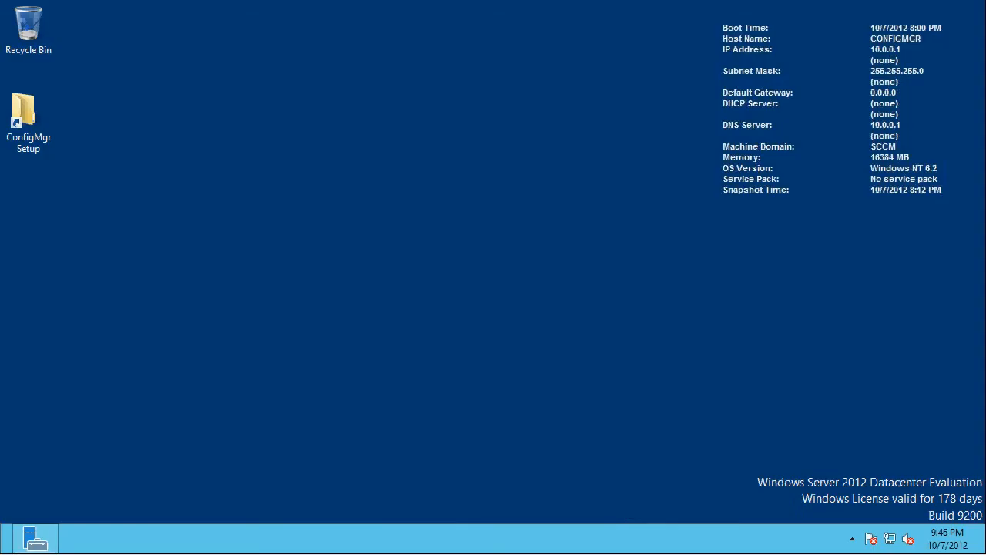
- Try to run the splash application from the ConfigMgr 2012 SP1 Beta folder in the desktop's ConfigMgr Setup shortcut
{"action": "left_click", "coordinate": [28, 112]}
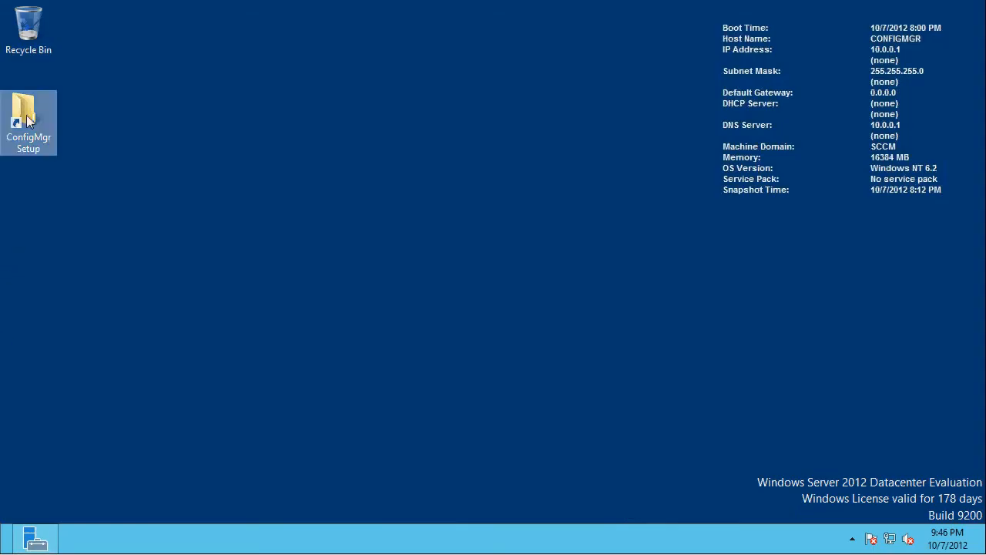
{"action": "double_click", "coordinate": [40, 117]}
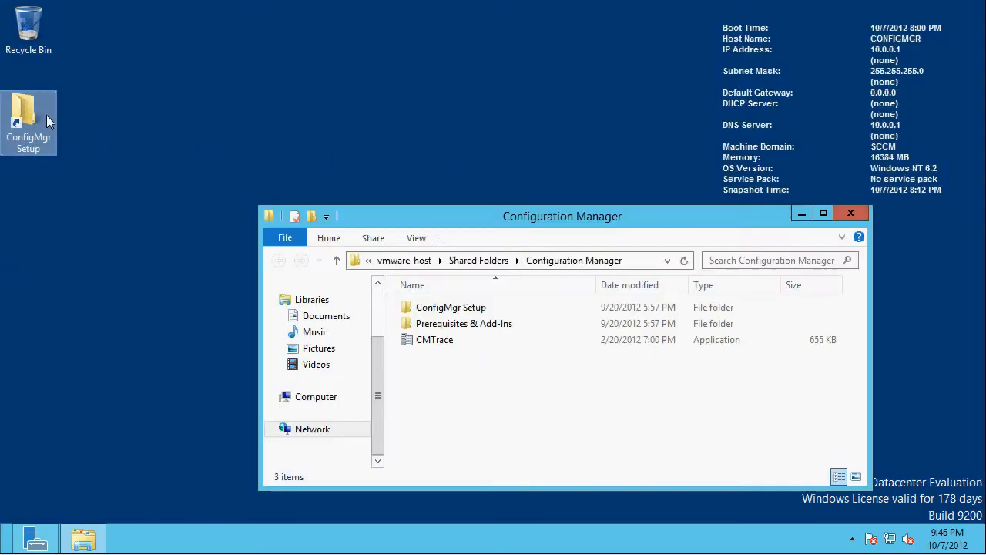
{"action": "double_click", "coordinate": [451, 306]}
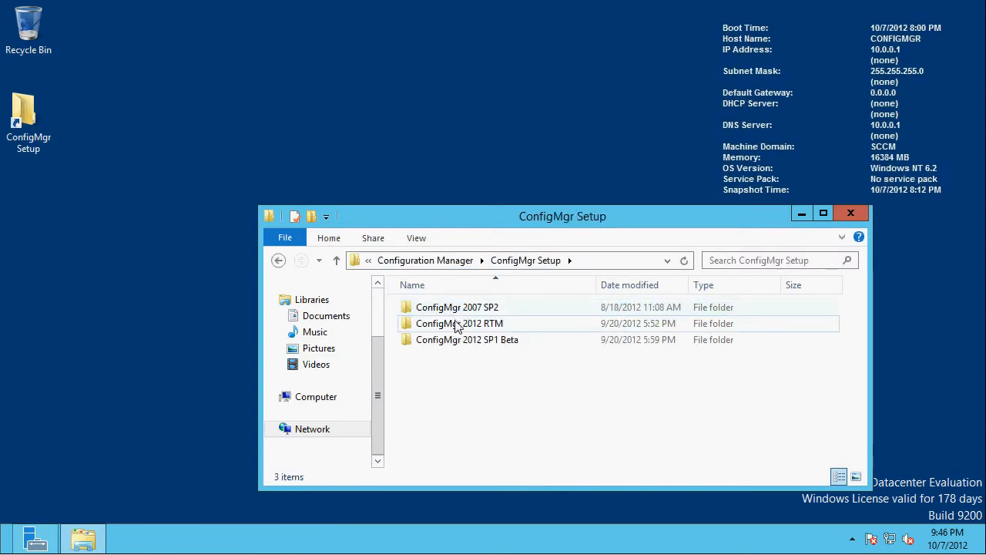
{"action": "double_click", "coordinate": [462, 342]}
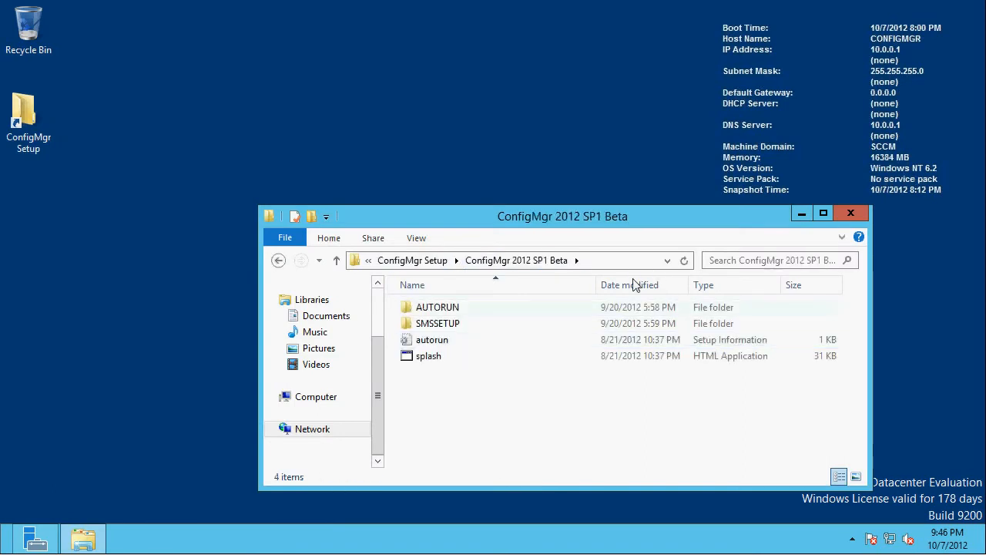
{"action": "left_click", "coordinate": [437, 359]}
{"action": "double_click", "coordinate": [436, 359]}
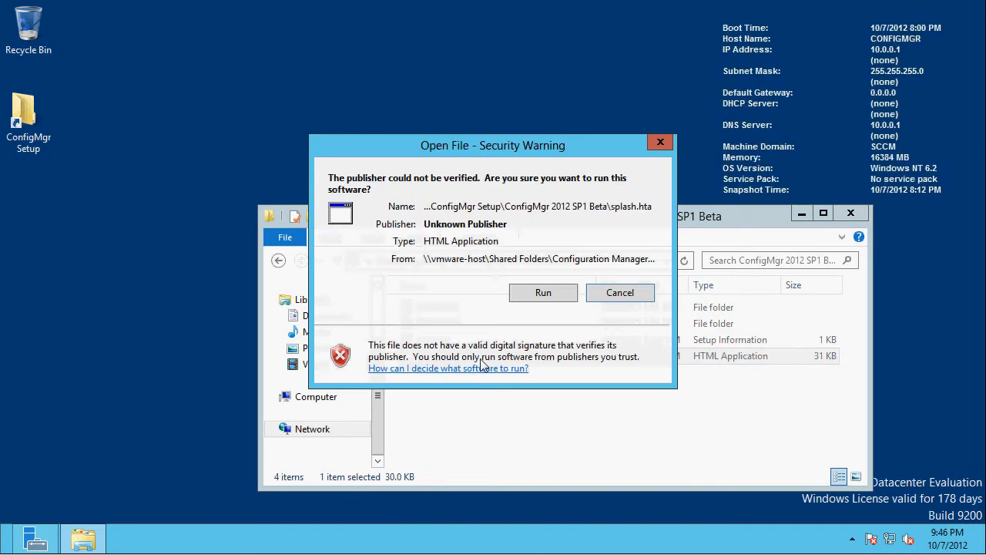
{"action": "left_click", "coordinate": [552, 296]}
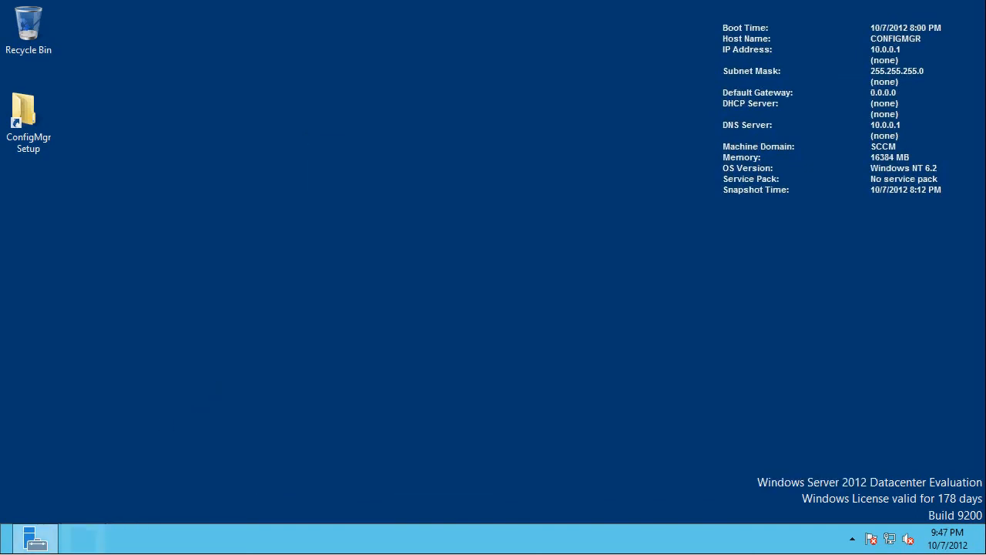
- Run splash from the ConfigMgr 2012 SP1 Beta setup folder and start the Configuration Manager installation, allowing both files to run
{"action": "double_click", "coordinate": [26, 130]}
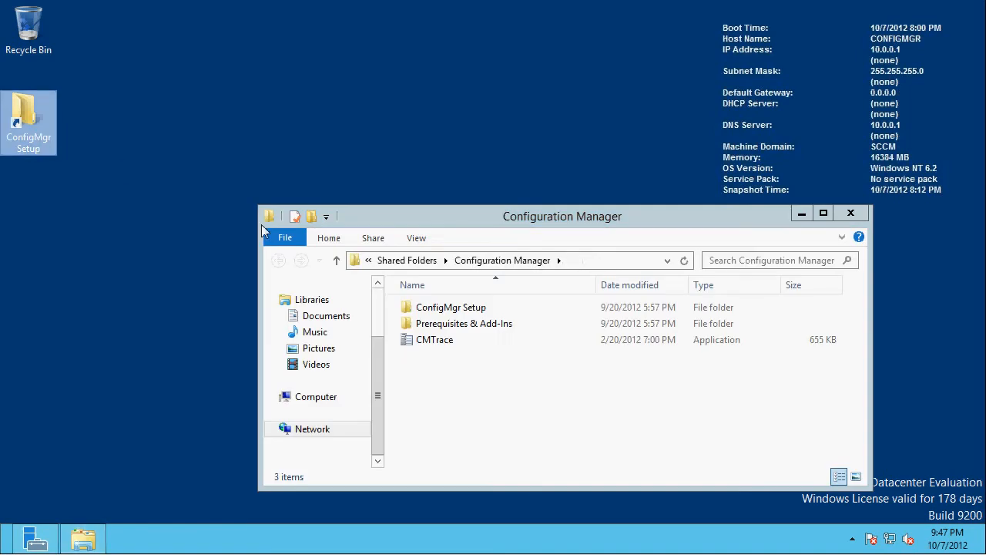
{"action": "double_click", "coordinate": [445, 308]}
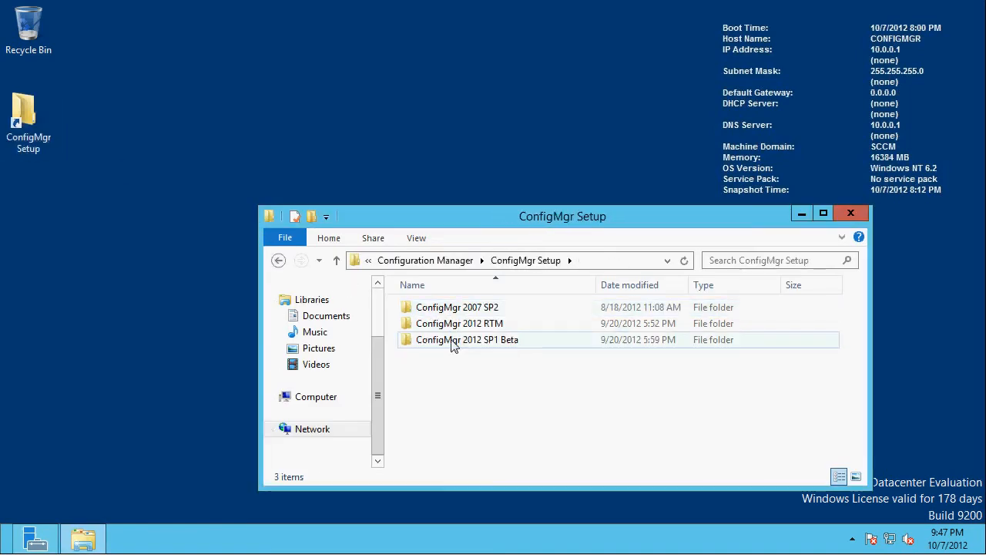
{"action": "double_click", "coordinate": [456, 340]}
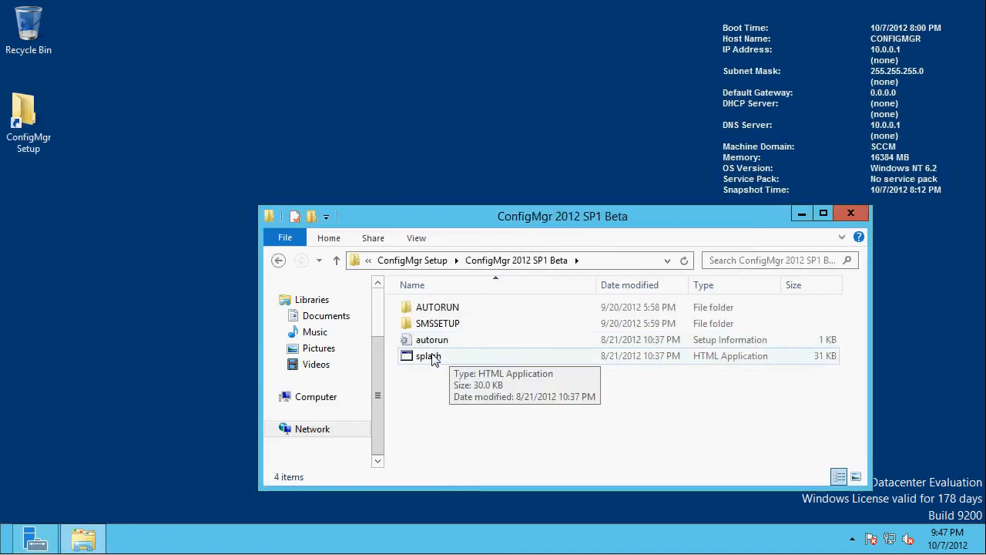
{"action": "double_click", "coordinate": [431, 358]}
{"action": "left_click", "coordinate": [556, 298]}
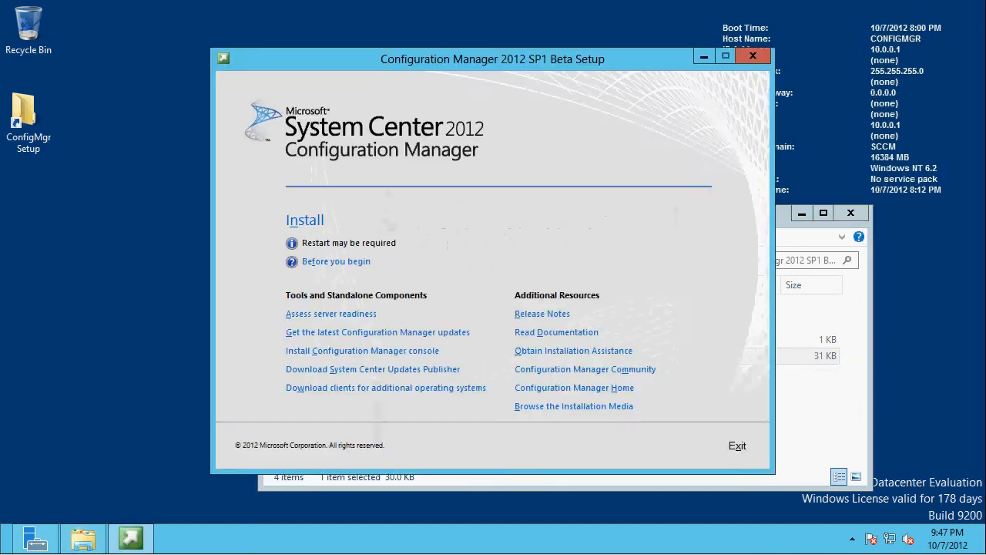
{"action": "left_click", "coordinate": [305, 220]}
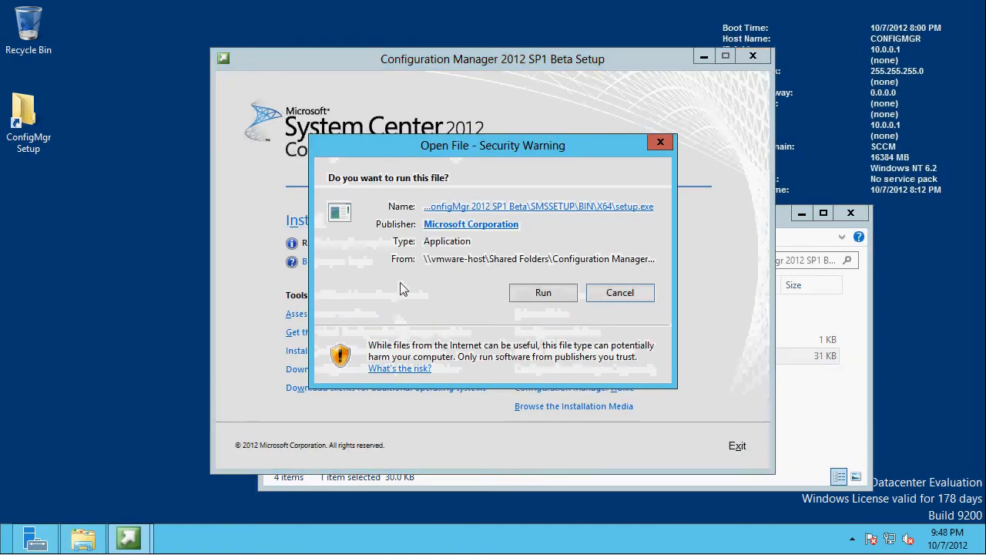
{"action": "left_click", "coordinate": [541, 292]}
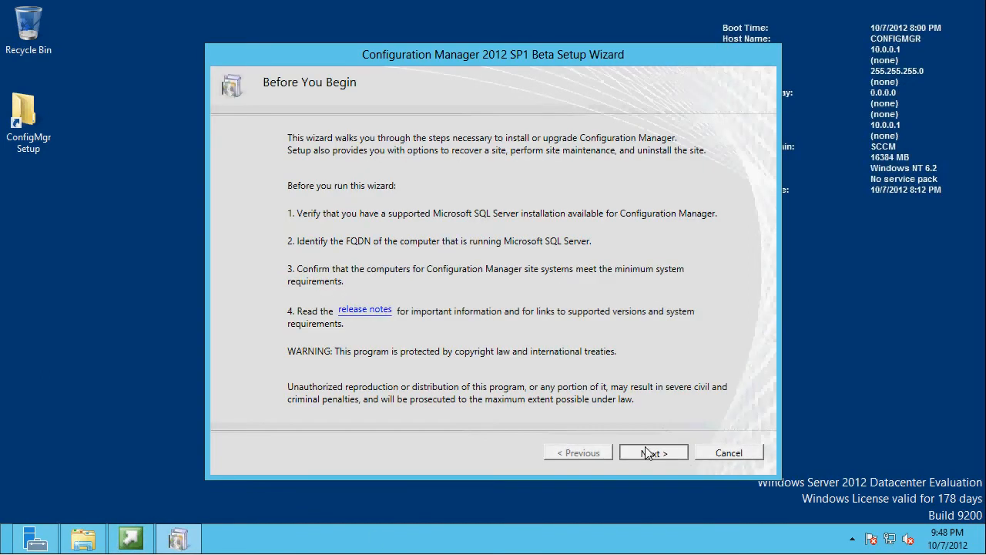
- Proceed with installing a Configuration Manager primary site without typical options and accept the Microsoft software license terms
{"action": "left_click", "coordinate": [651, 454]}
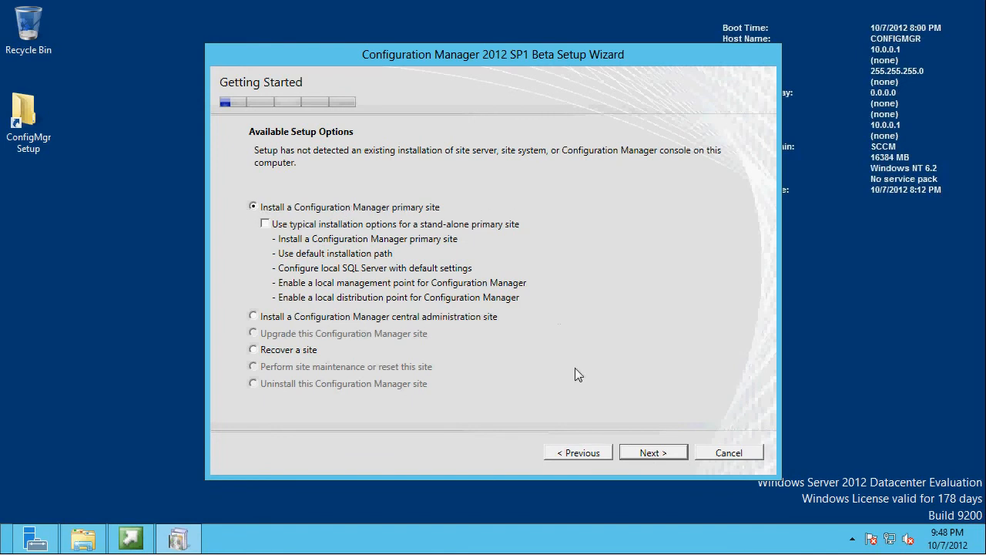
{"action": "left_click", "coordinate": [653, 453]}
{"action": "key", "text": "Return"}
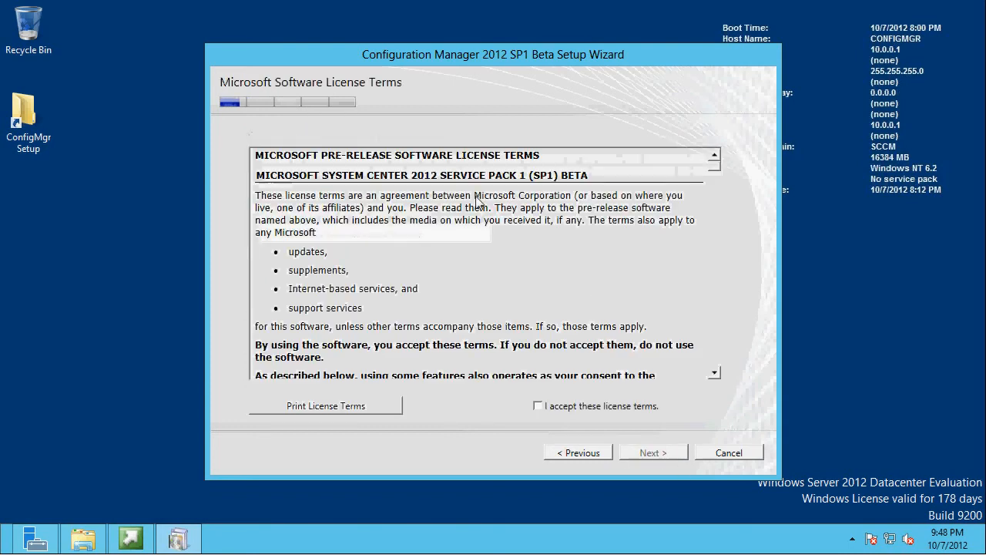
{"action": "left_click", "coordinate": [584, 406]}
{"action": "key", "text": "Return"}
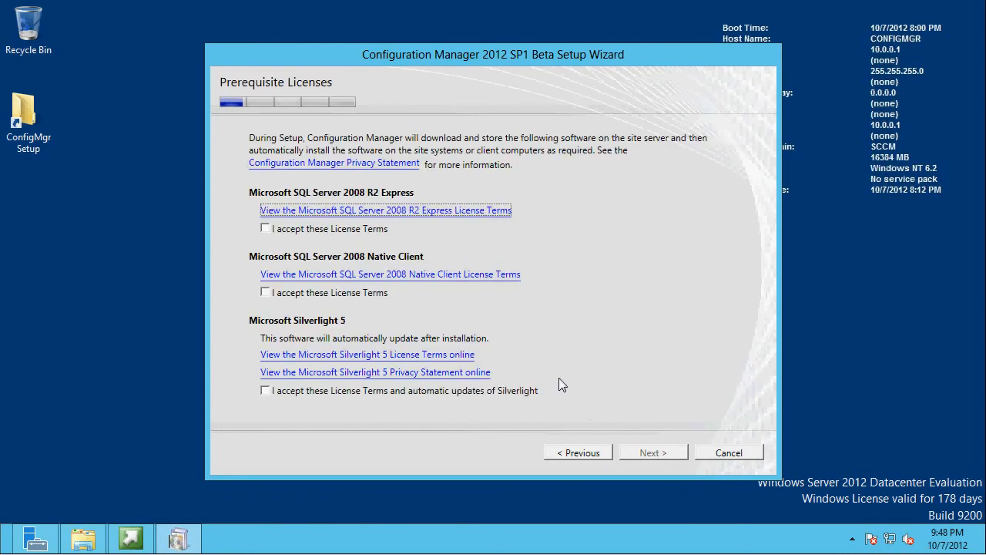
- Accept the SQL Server 2008 R2 Express, SQL Server 2008 Native Client, and Silverlight 5 license terms and continue
{"action": "left_click", "coordinate": [351, 229]}
{"action": "left_click", "coordinate": [302, 294]}
{"action": "left_click", "coordinate": [292, 394]}
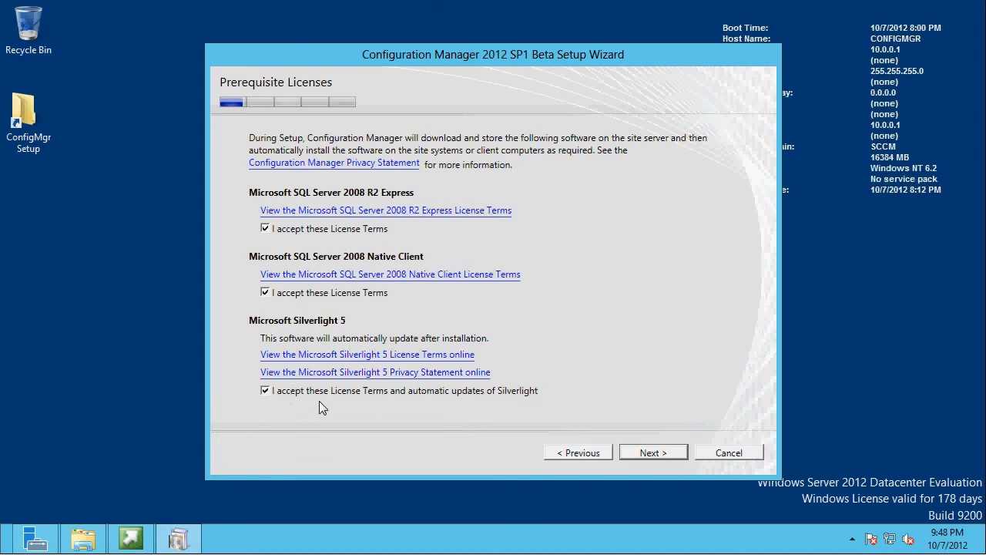
{"action": "key", "text": "Return"}
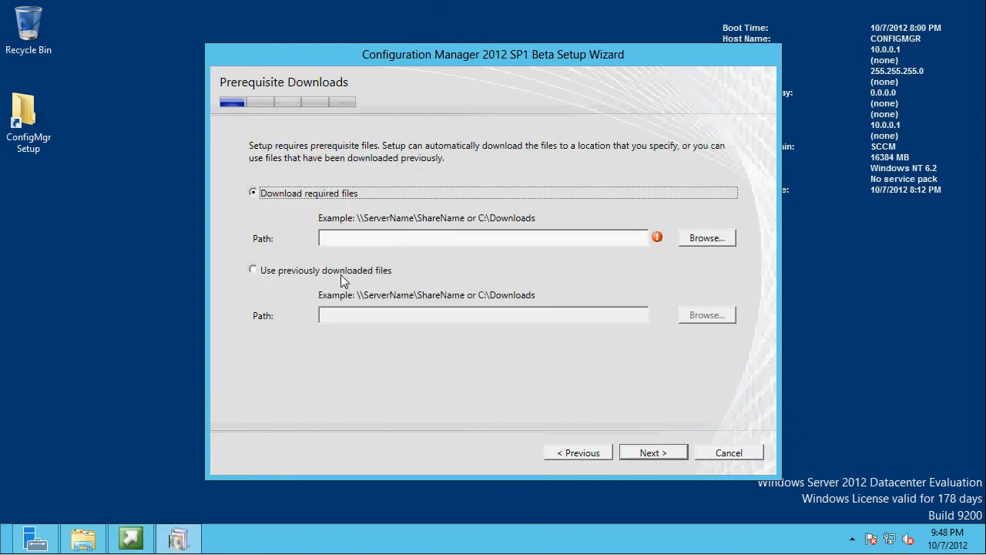
- Choose to use previously downloaded files, and copy the ConfigMgr 2012 10.5.12 folder from Pre-Install Updates to the desktop
{"action": "left_click", "coordinate": [343, 276]}
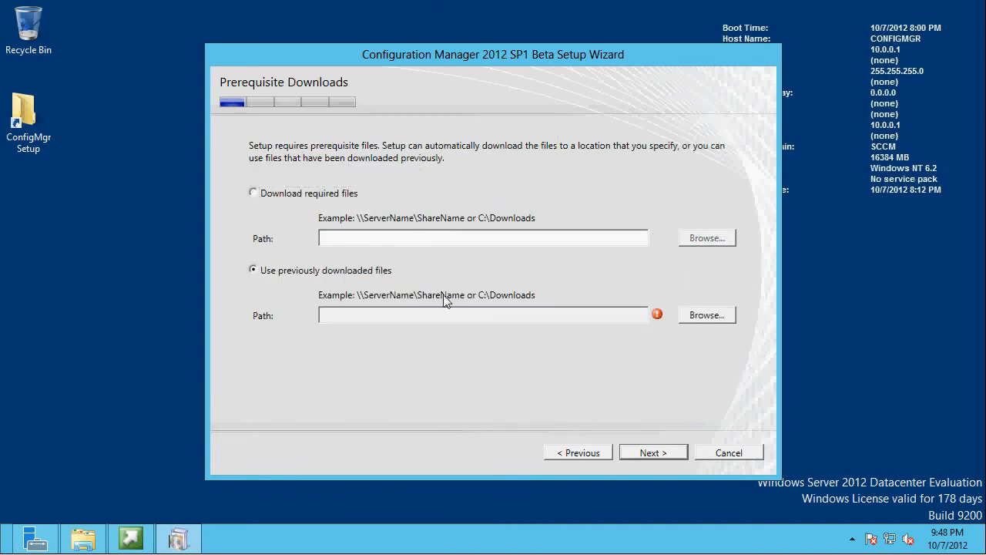
{"action": "double_click", "coordinate": [28, 125]}
{"action": "double_click", "coordinate": [476, 346]}
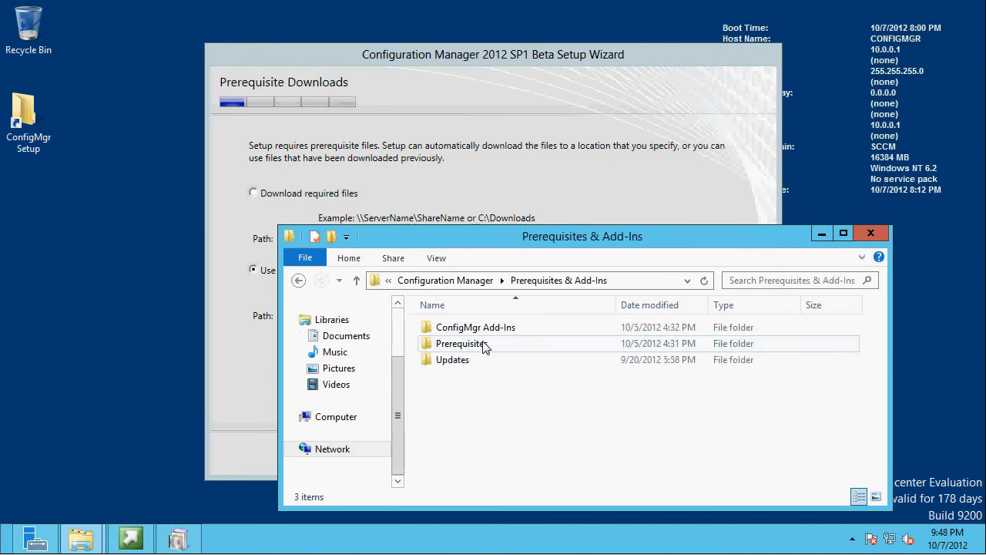
{"action": "double_click", "coordinate": [450, 360]}
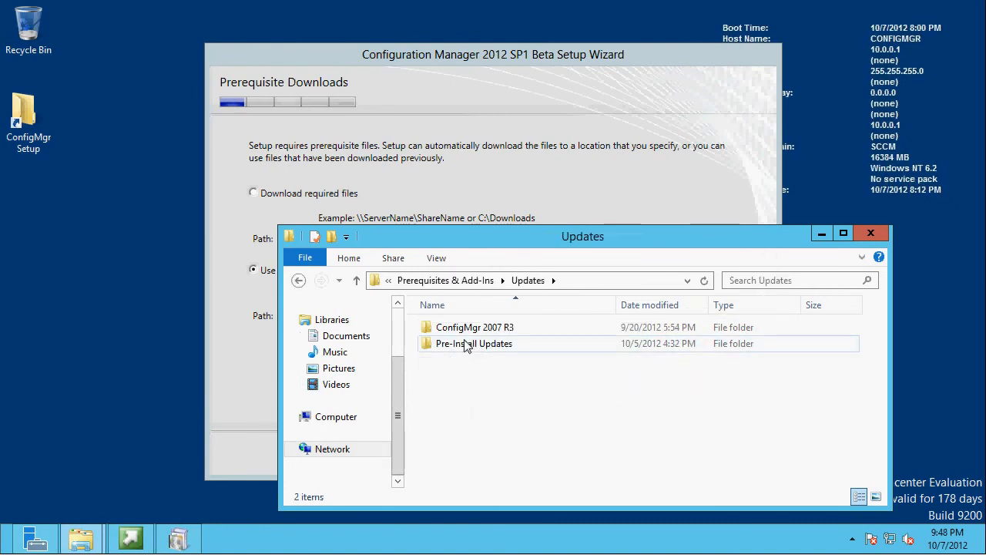
{"action": "left_click", "coordinate": [466, 350]}
{"action": "double_click", "coordinate": [465, 346]}
{"action": "left_click_drag", "start_coordinate": [459, 347], "coordinate": [4, 204]}
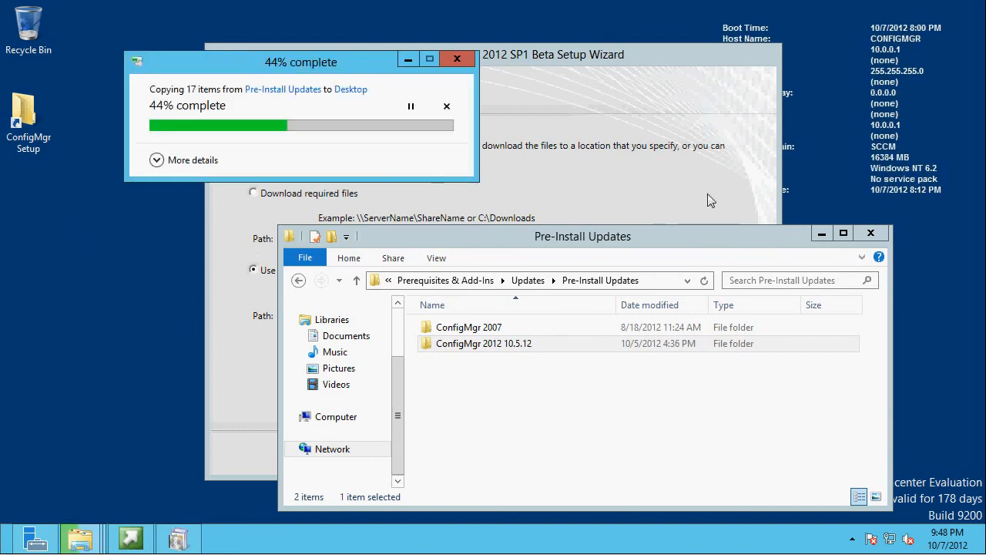
{"action": "left_click", "coordinate": [870, 233]}
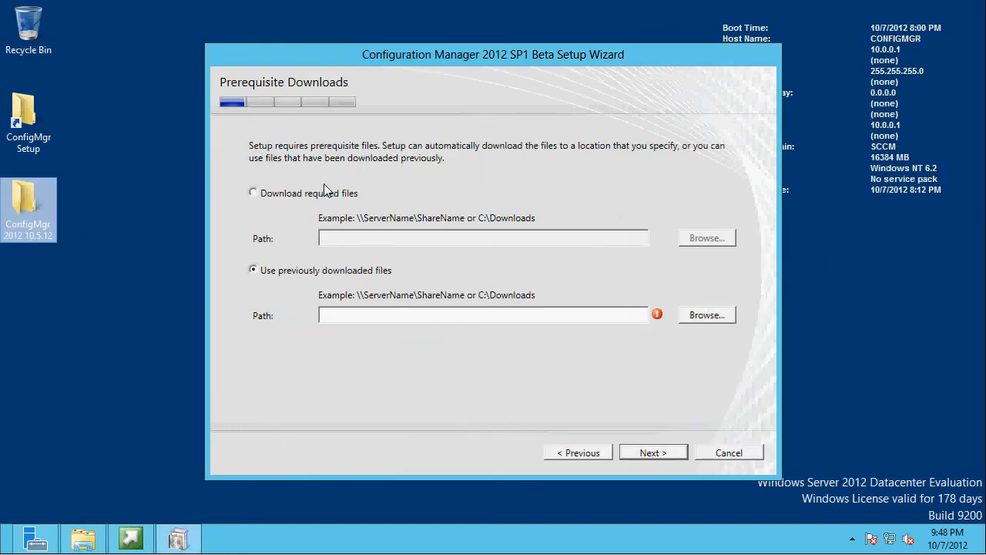
- Set the previously downloaded files path to the ConfigMgr 2012 10.5.12 folder on the desktop
{"action": "left_click", "coordinate": [707, 315]}
{"action": "left_click", "coordinate": [436, 325]}
{"action": "left_click", "coordinate": [512, 373]}
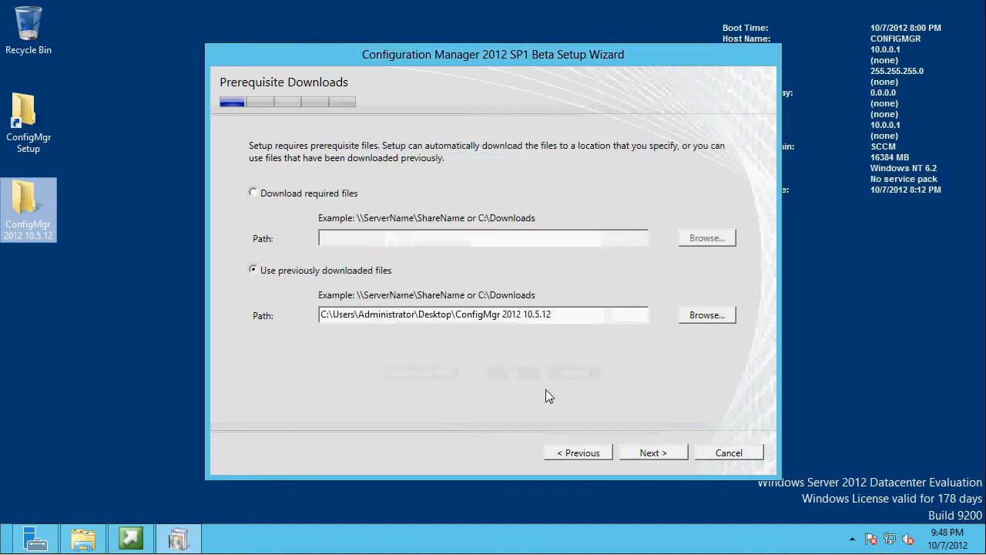
- Continue with the chosen prerequisite files and keep English as the only server and client language
{"action": "left_click", "coordinate": [646, 453]}
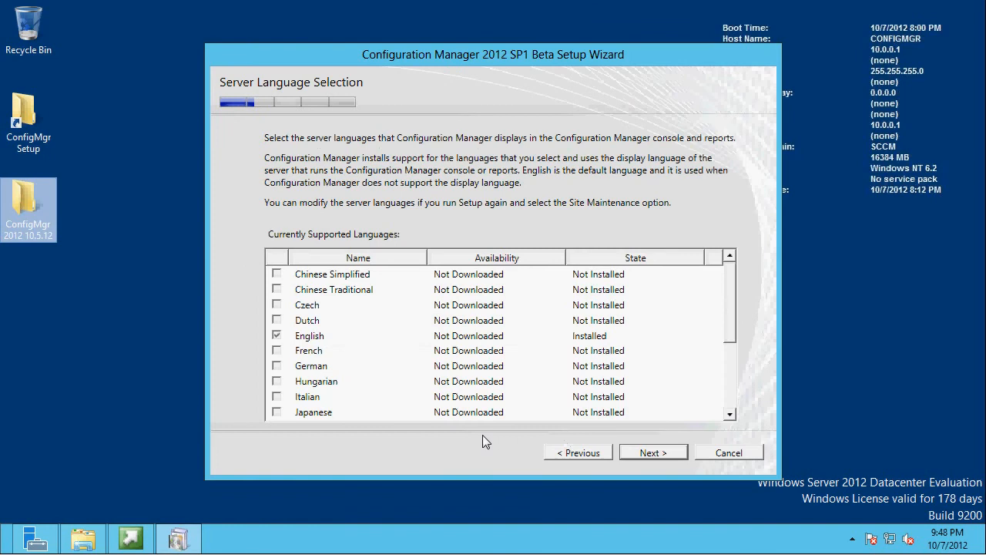
{"action": "left_click", "coordinate": [662, 453]}
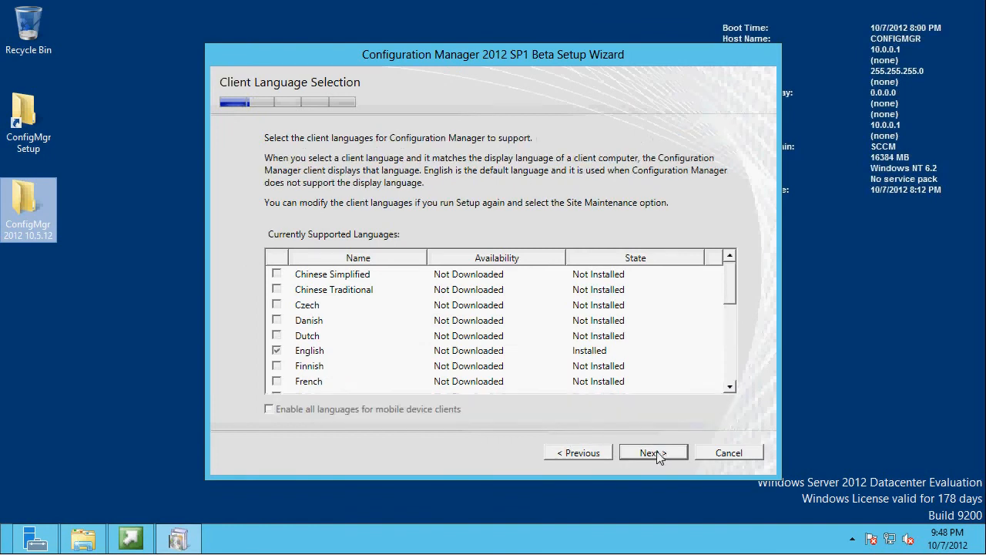
{"action": "left_click", "coordinate": [667, 455]}
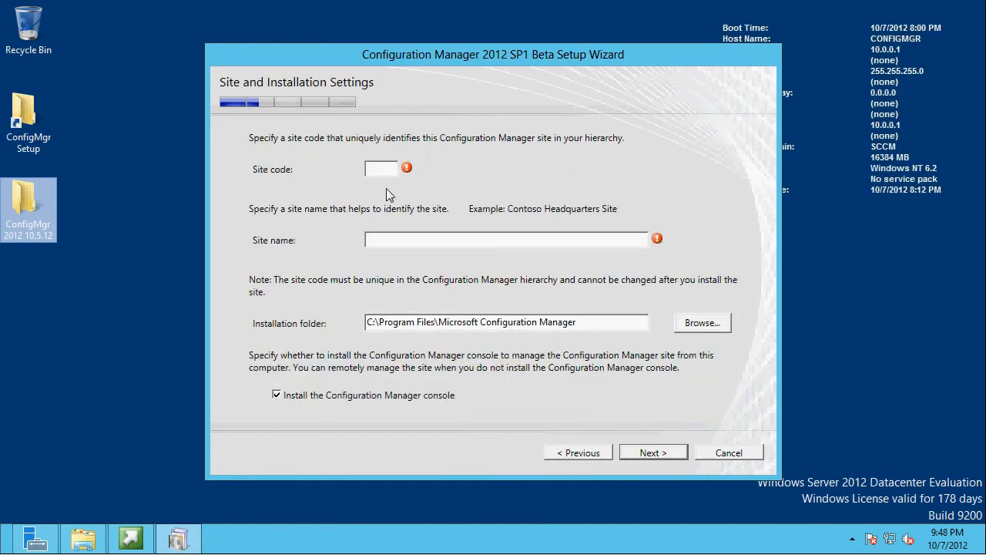
- Set the site code to ABC and the site name to ConfigMgr, keeping the default installation folder and console installation, and continue
{"action": "type", "text": "ABC"}
{"action": "key", "text": "Tab"}
{"action": "type", "text": "Con"}
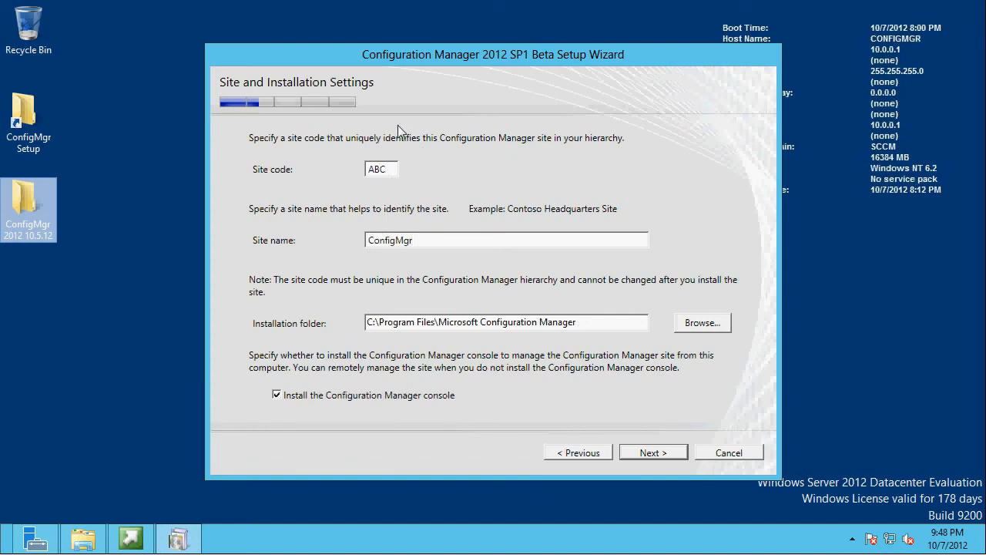
{"action": "left_click_drag", "start_coordinate": [388, 175], "coordinate": [355, 177]}
{"action": "left_click", "coordinate": [469, 246]}
{"action": "left_click", "coordinate": [650, 453]}
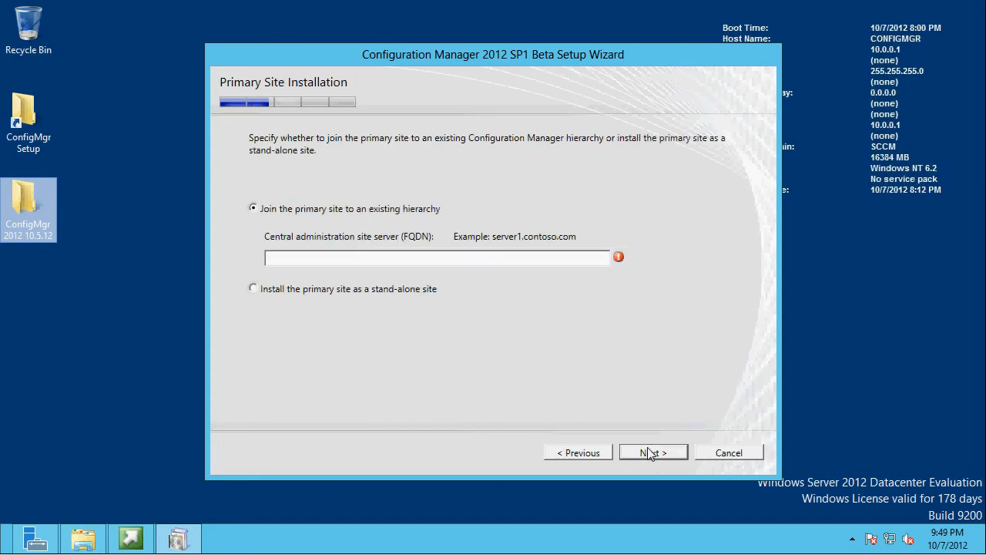
- Choose to install the primary site as a stand-alone site and continue
{"action": "left_click", "coordinate": [362, 293]}
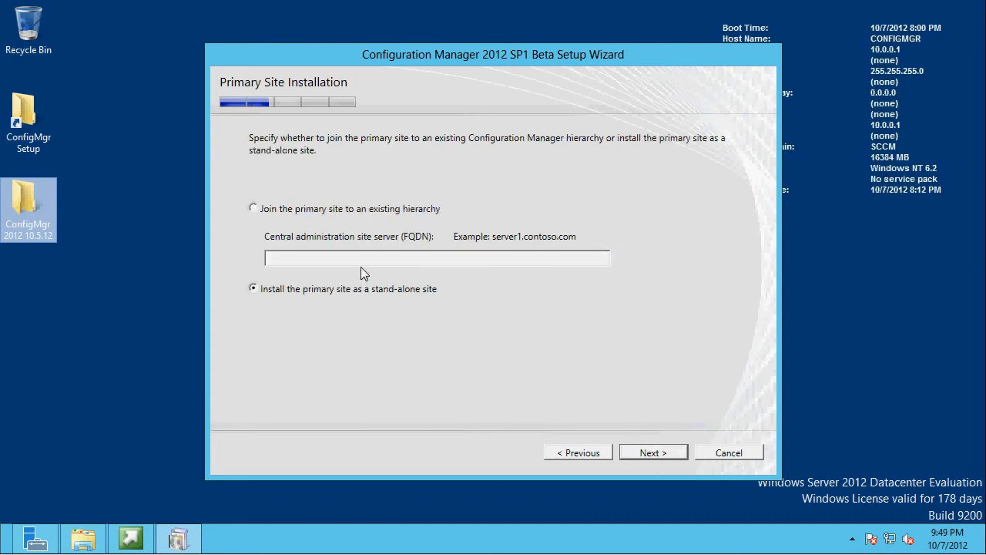
{"action": "left_click", "coordinate": [654, 455]}
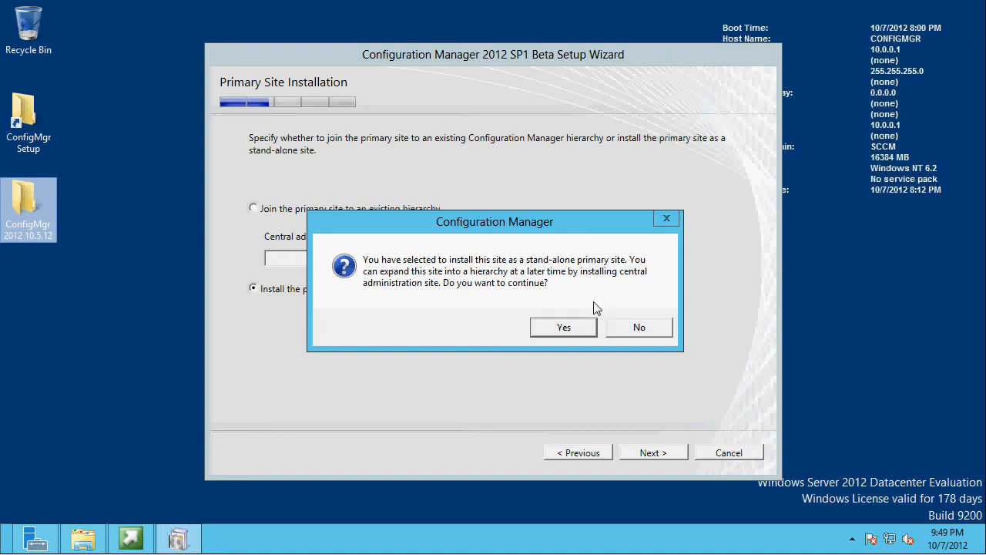
- Confirm the stand-alone primary site and accept the default site database and SMS Provider settings
{"action": "left_click", "coordinate": [562, 330]}
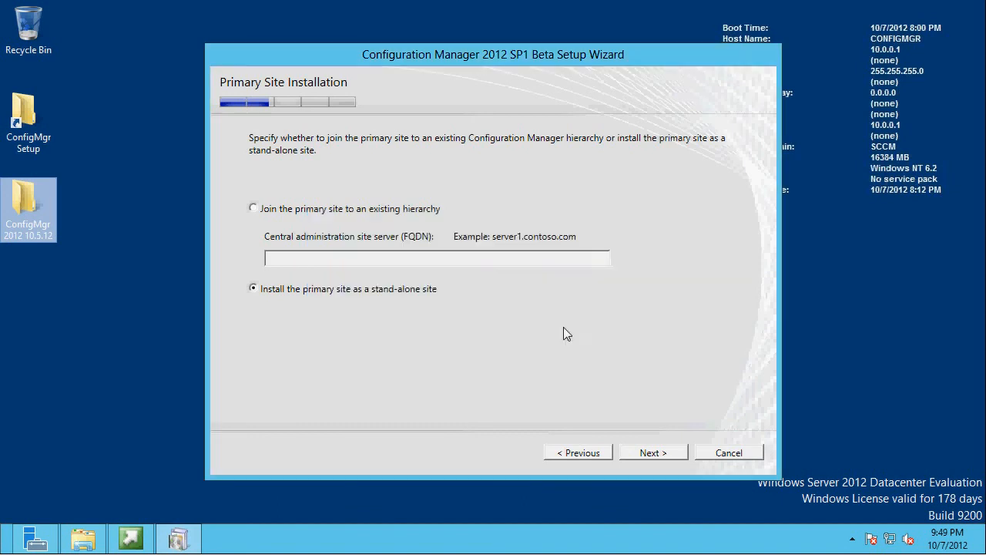
{"action": "left_click", "coordinate": [650, 453]}
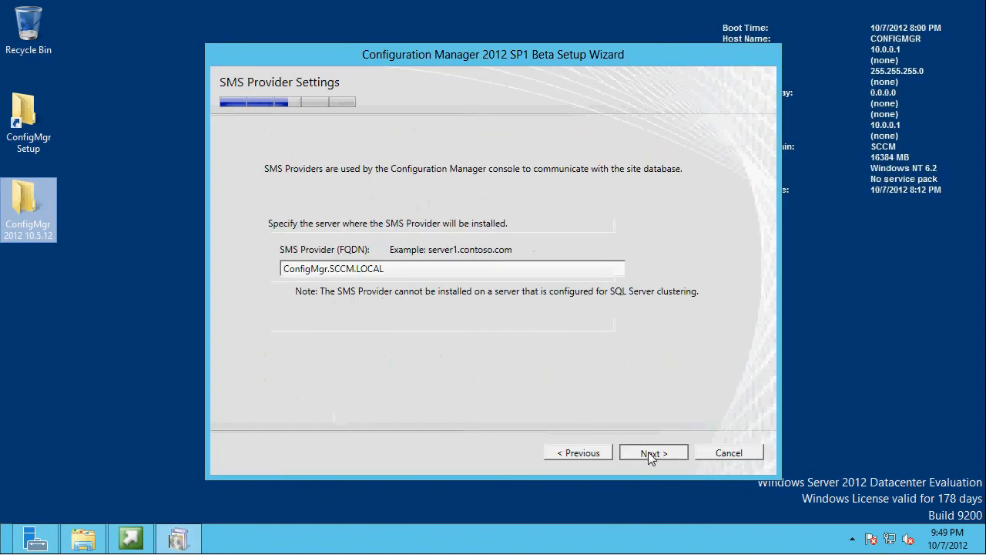
{"action": "left_click", "coordinate": [648, 452]}
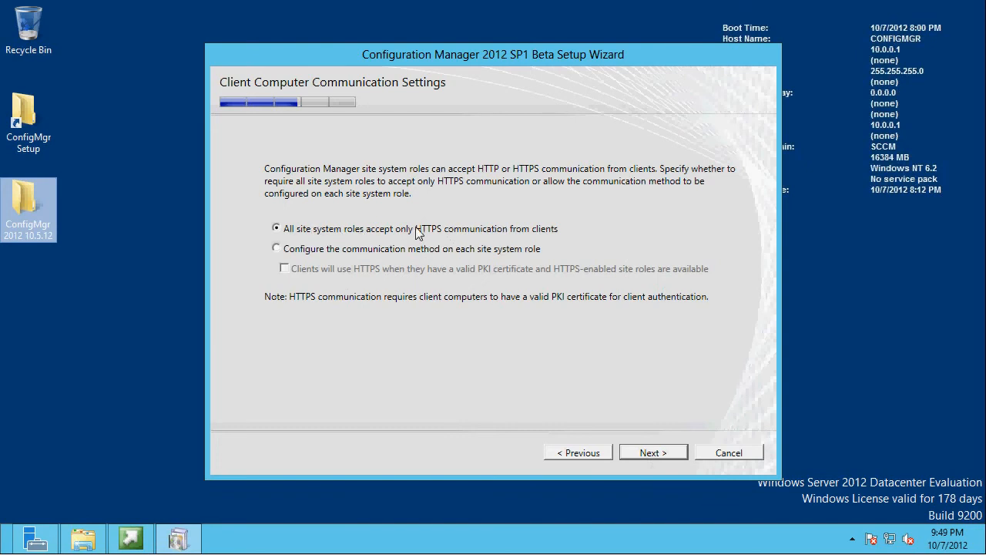
- Choose to configure the communication method on each site system role, and accept installing both the management point and the distribution point
{"action": "left_click", "coordinate": [351, 250]}
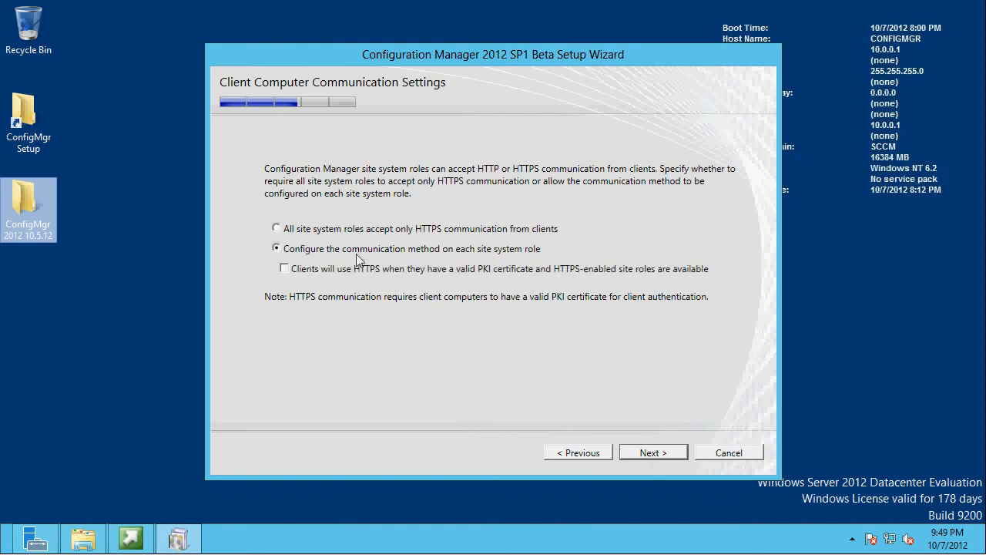
{"action": "left_click", "coordinate": [647, 454]}
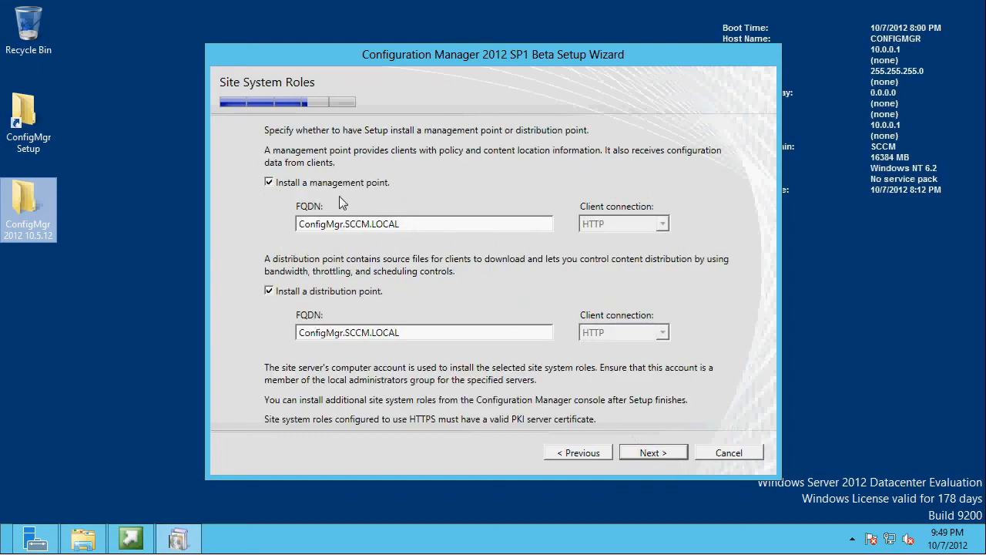
{"action": "left_click", "coordinate": [654, 455]}
- Decline to join the Customer Experience Improvement Program and continue to the prerequisite check
{"action": "left_click", "coordinate": [368, 303]}
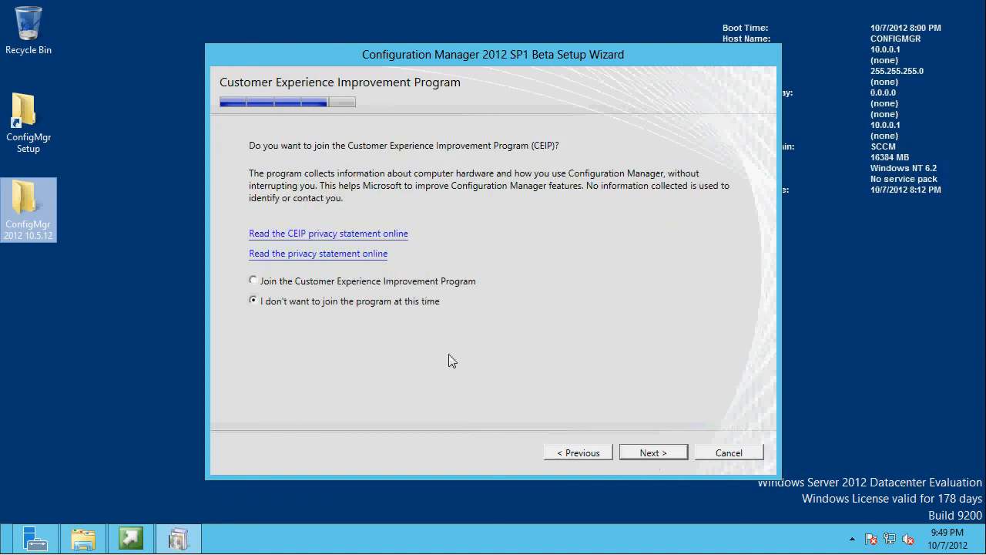
{"action": "left_click", "coordinate": [653, 454]}
{"action": "left_click", "coordinate": [664, 452]}
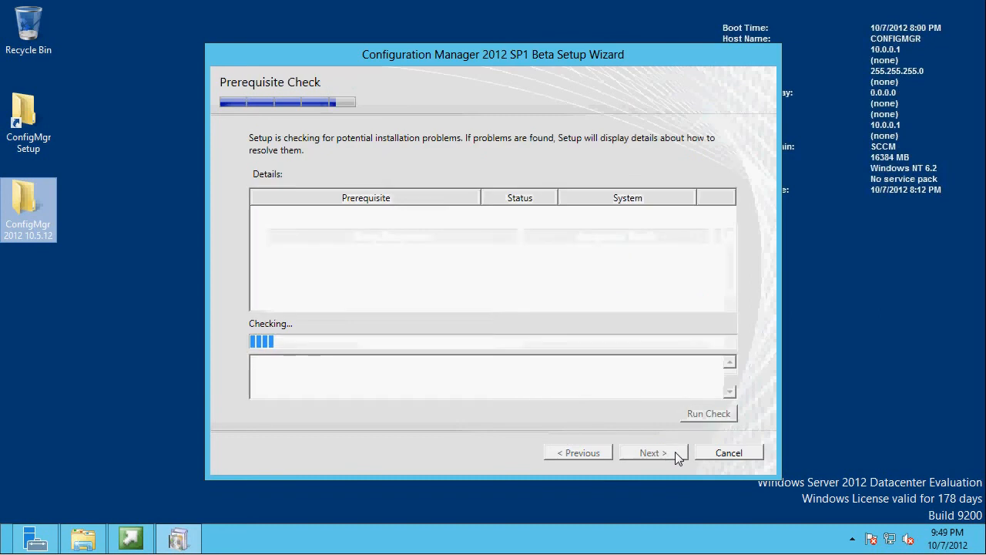
- Move the setup wizard aside and open SQL Server Management Studio while the prerequisite check runs
{"action": "left_click_drag", "start_coordinate": [356, 58], "coordinate": [423, 26]}
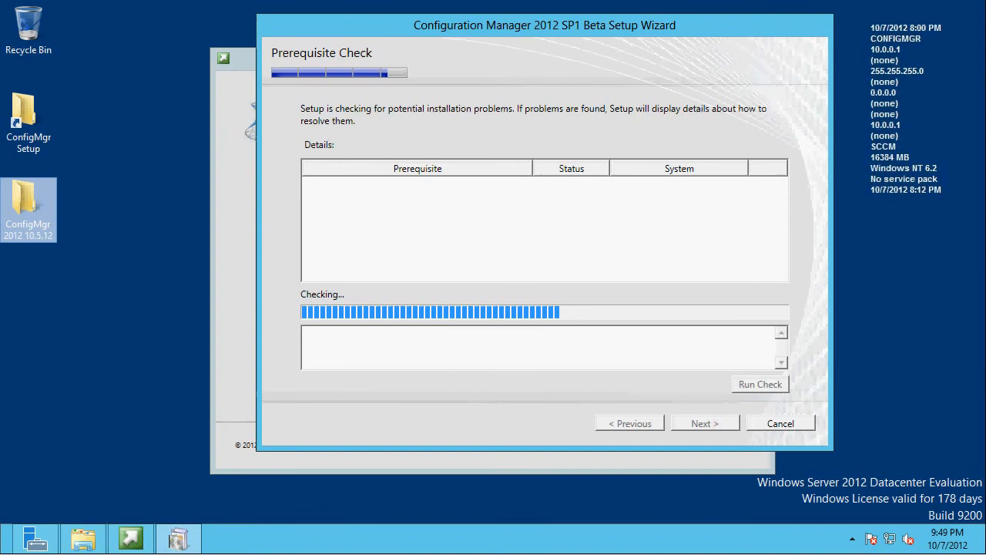
{"action": "left_click", "coordinate": [75, 308]}
{"action": "key", "text": "super"}
{"action": "scroll", "coordinate": [619, 302], "scroll_direction": "down", "scroll_amount": 3}
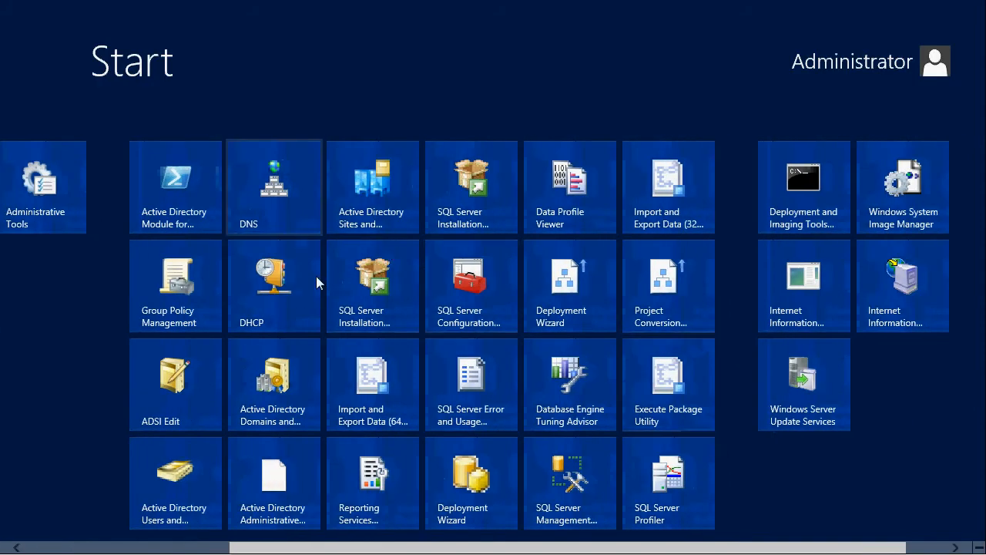
{"action": "left_click", "coordinate": [570, 486]}
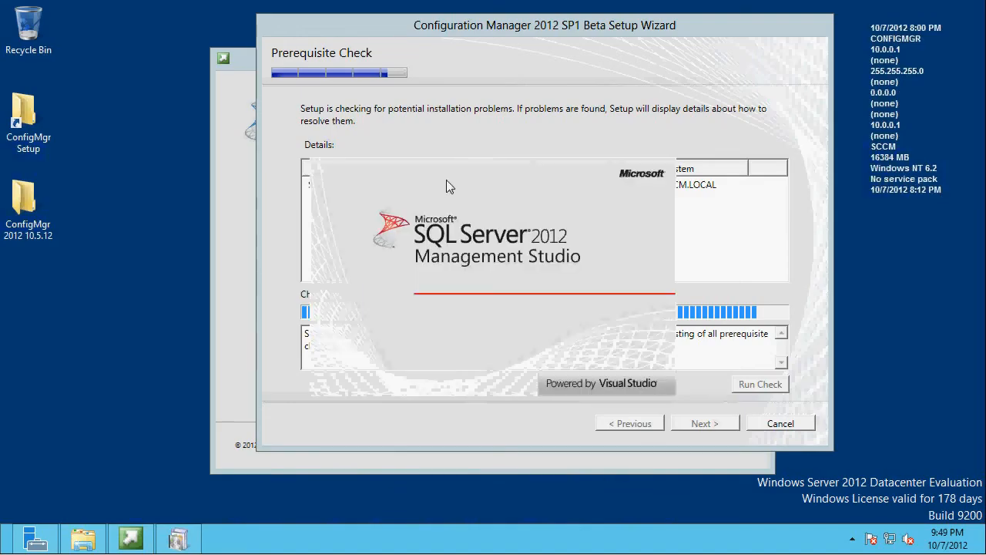
- Read the details of the SQL Server process memory allocation warning in the setup wizard
{"action": "left_click", "coordinate": [656, 186]}
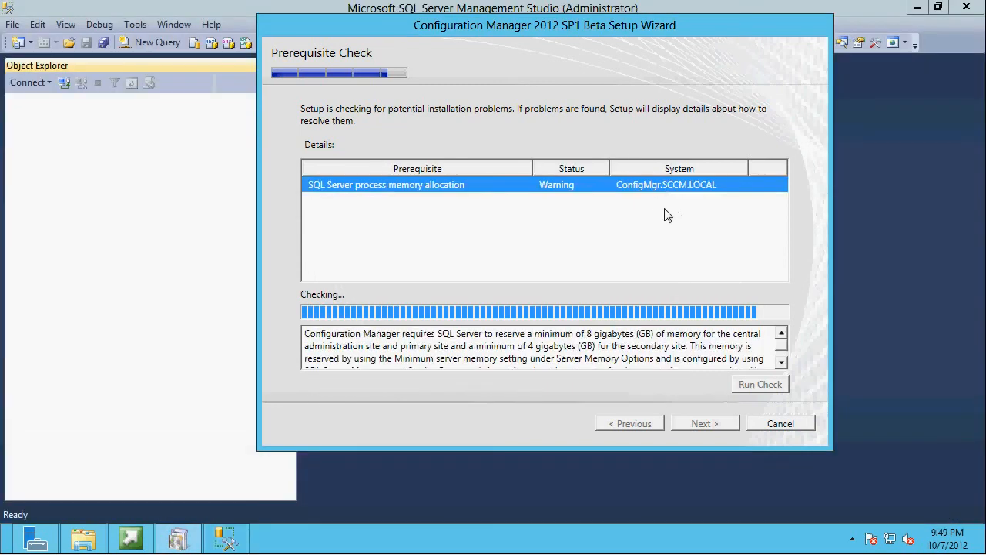
{"action": "left_click", "coordinate": [639, 354]}
{"action": "scroll", "coordinate": [631, 349], "scroll_direction": "down", "scroll_amount": 1}
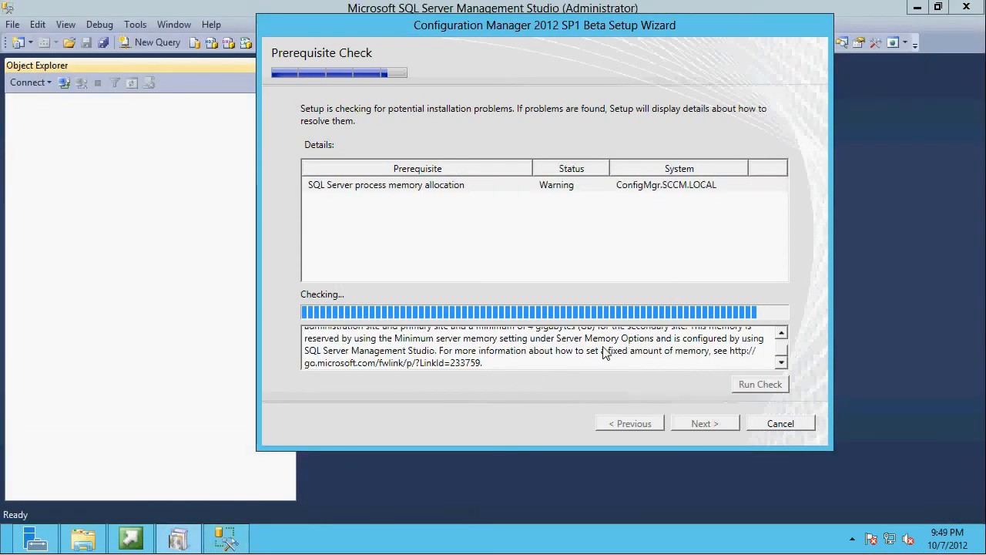
{"action": "scroll", "coordinate": [606, 353], "scroll_direction": "up", "scroll_amount": 1}
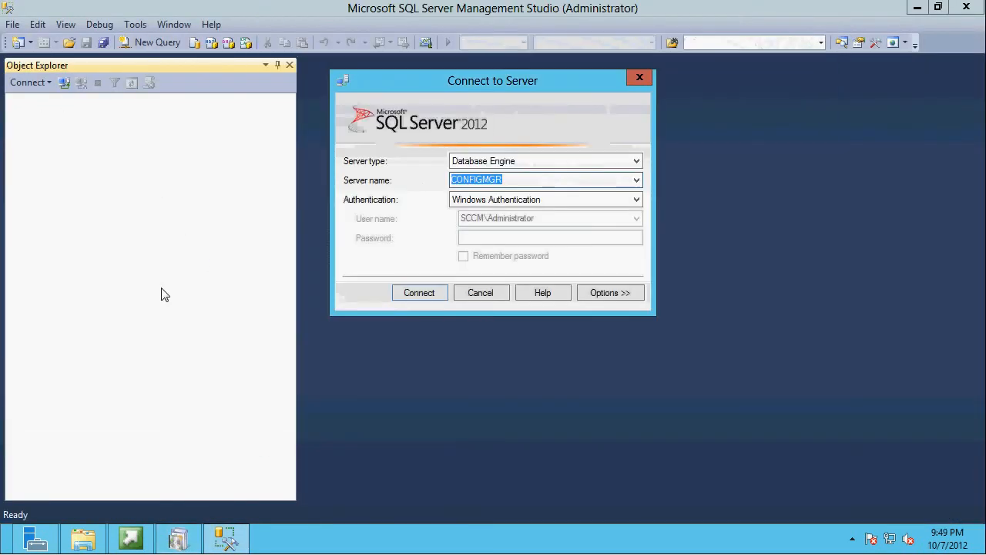
- In SQL Server Management Studio, connect to the CONFIGMGR database engine with Windows Authentication and open the server's properties
{"action": "left_click", "coordinate": [417, 294]}
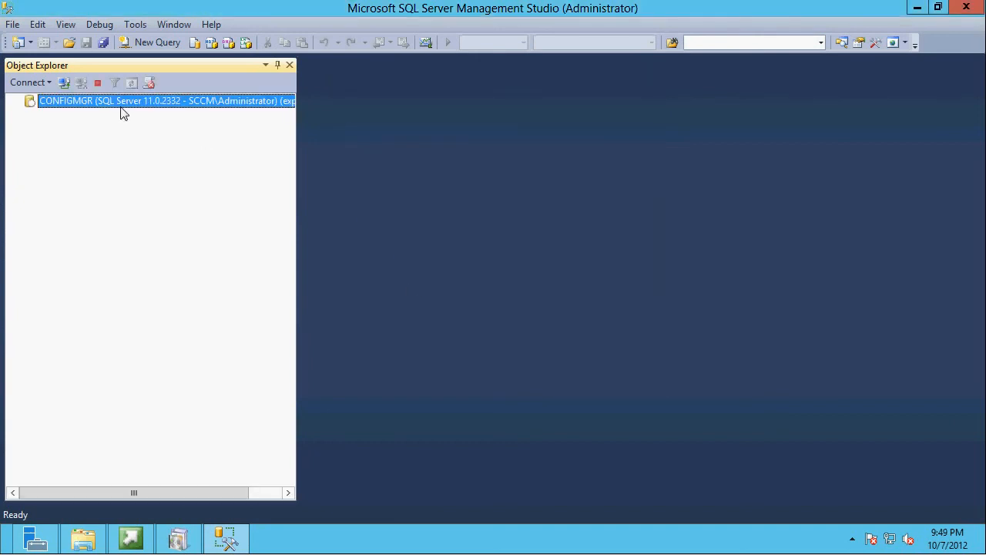
{"action": "right_click", "coordinate": [115, 104]}
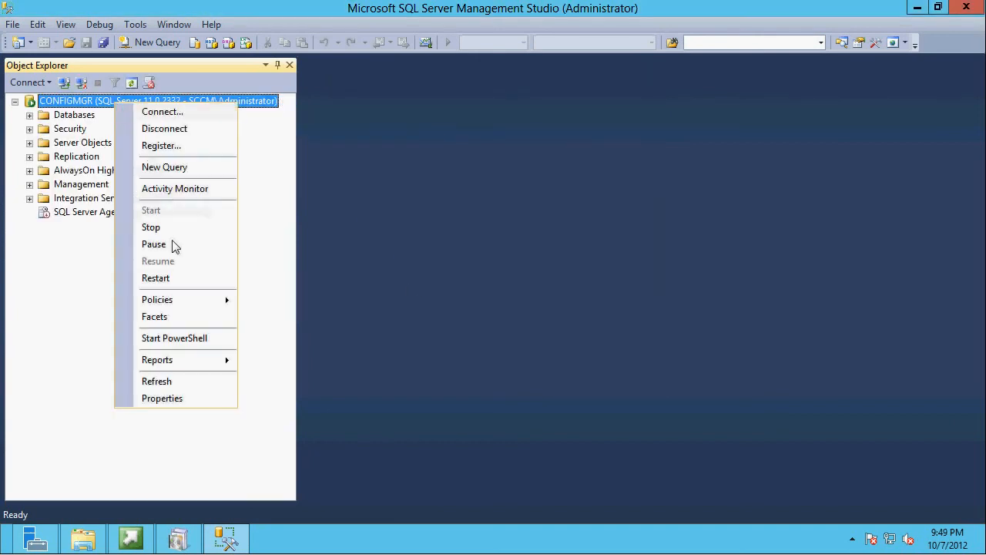
{"action": "left_click", "coordinate": [184, 399]}
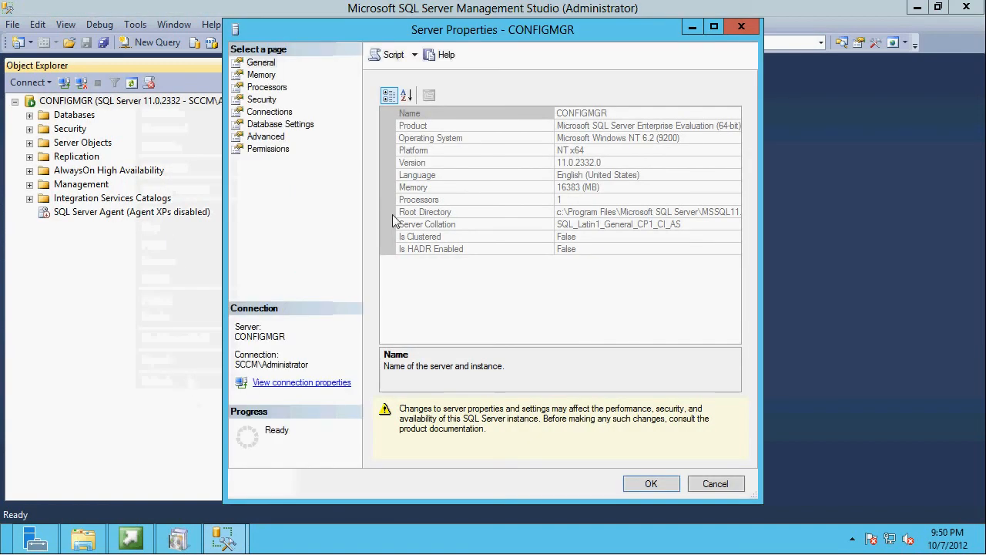
- Set the SQL server's minimum memory to 8196 MB and maximum memory to 10000 MB, and save the server properties
{"action": "left_click", "coordinate": [261, 75]}
{"action": "left_click", "coordinate": [394, 168]}
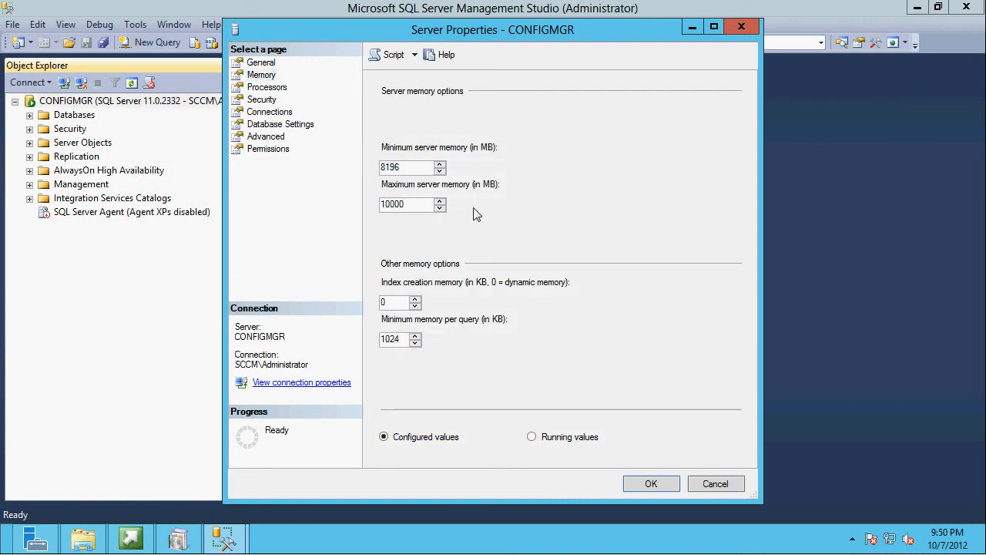
{"action": "left_click", "coordinate": [651, 484]}
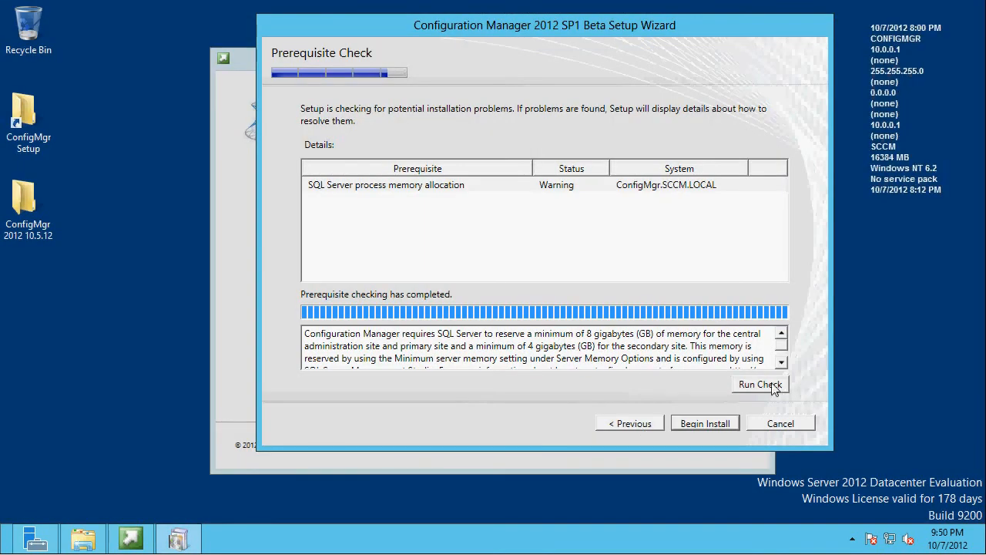
- Return to the Configuration Manager setup wizard, rerun the prerequisite check, and begin the installation
{"action": "left_click", "coordinate": [763, 382]}
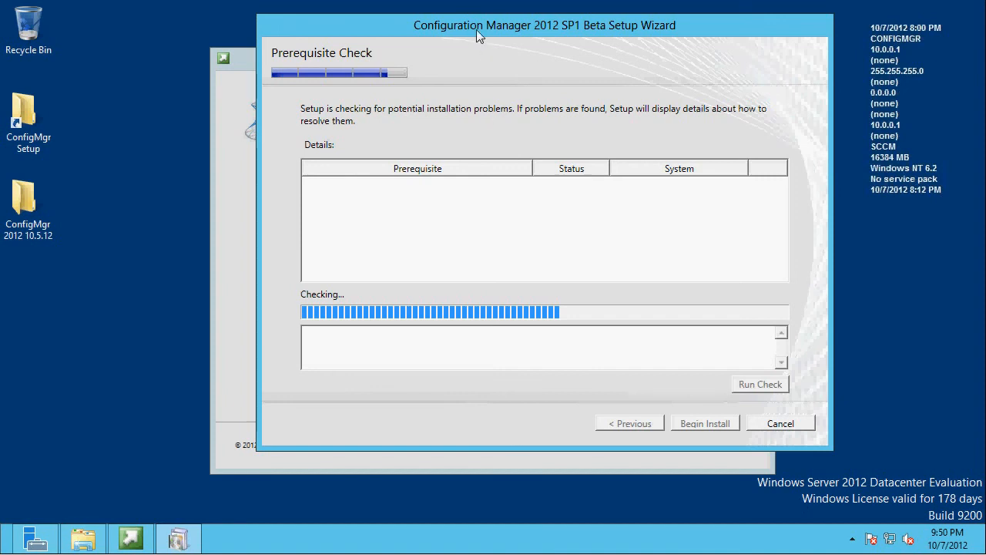
{"action": "left_click_drag", "start_coordinate": [476, 29], "coordinate": [428, 46]}
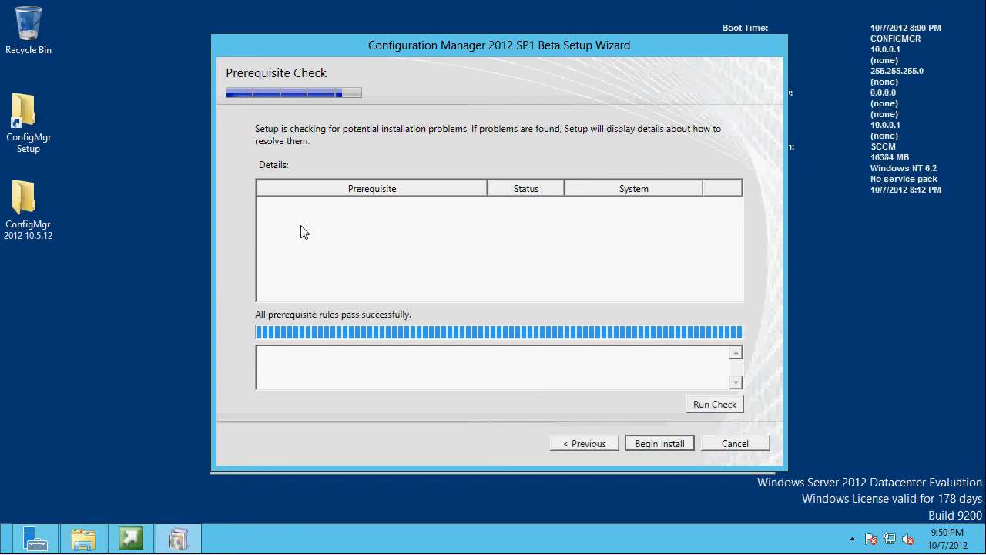
{"action": "left_click", "coordinate": [647, 445]}
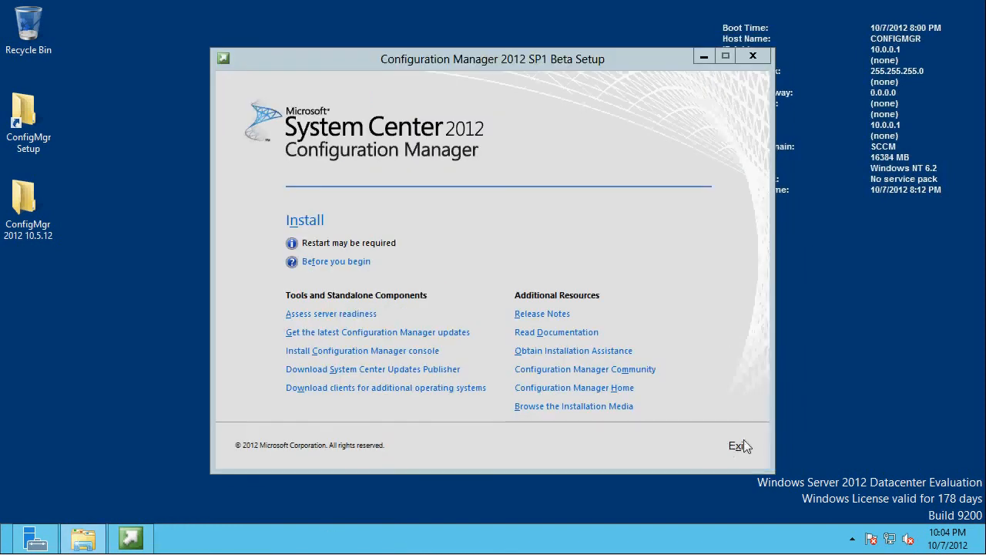
- Exit the Configuration Manager setup and launch the Configuration Manager console
{"action": "left_click", "coordinate": [737, 447]}
{"action": "key", "text": "super"}
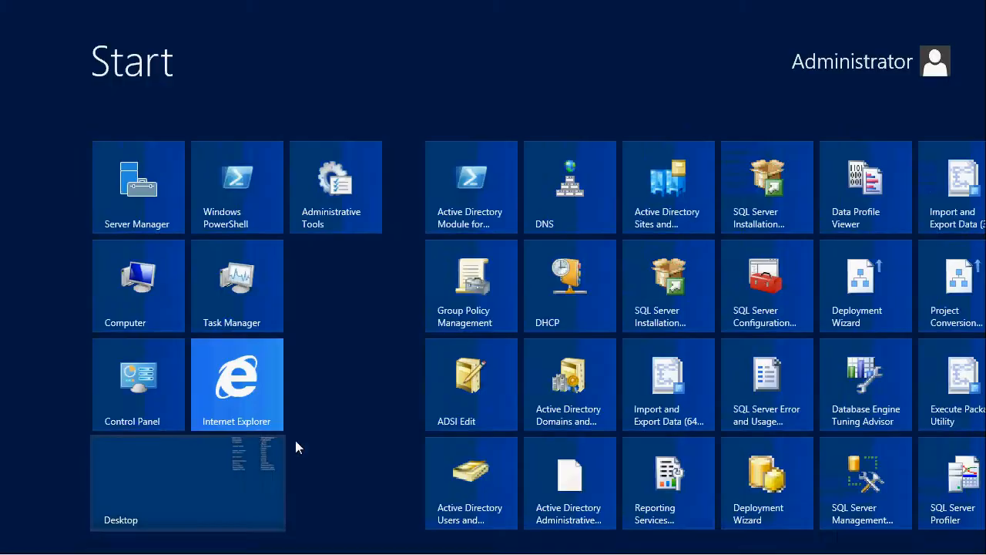
{"action": "scroll", "coordinate": [742, 524], "scroll_direction": "down", "scroll_amount": 3}
{"action": "left_click", "coordinate": [727, 476]}
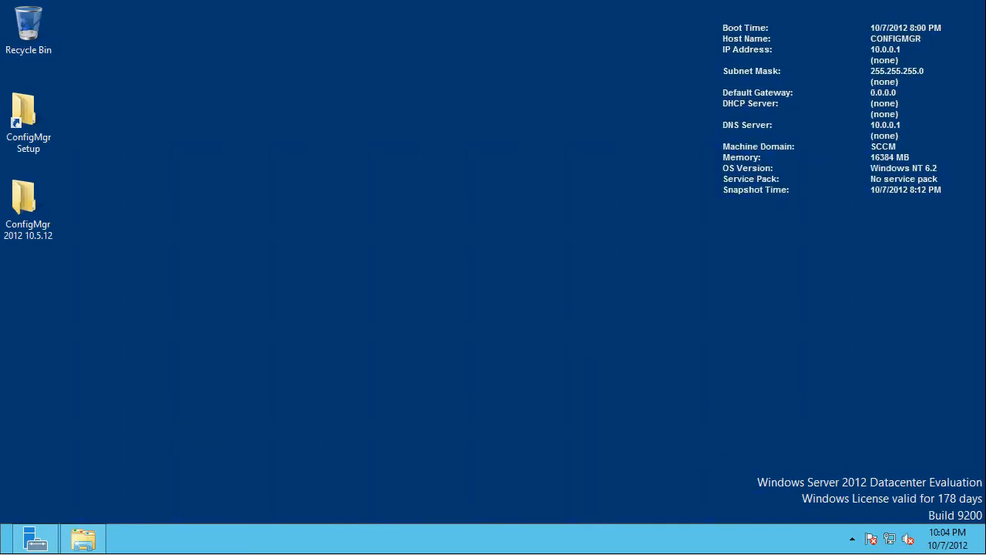
- Close the open File Explorer and Server Manager windows
{"action": "right_click", "coordinate": [85, 539]}
{"action": "left_click", "coordinate": [91, 495]}
{"action": "right_click", "coordinate": [35, 540]}
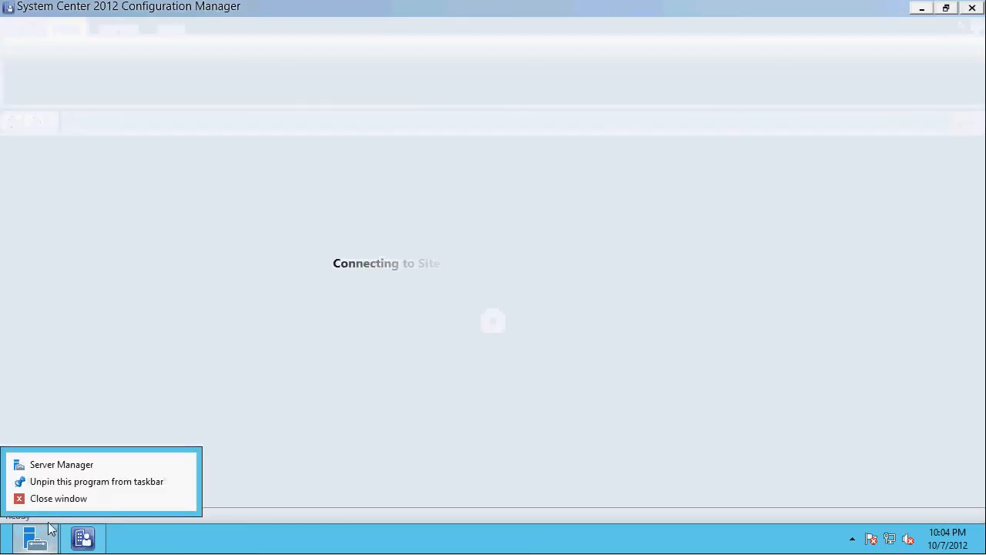
{"action": "left_click", "coordinate": [59, 498]}
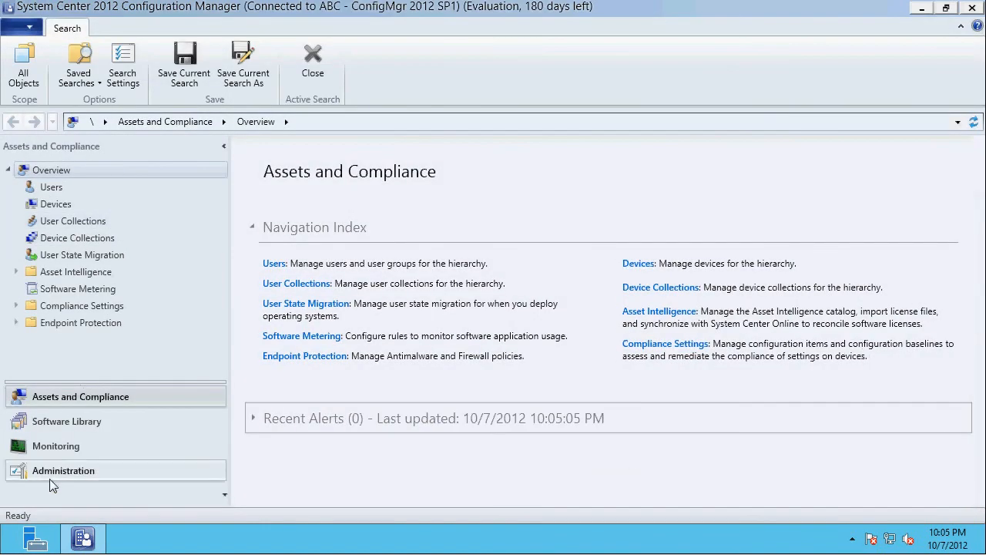
- Start a new boundary under Hierarchy Configuration with the description AD Site and the type Active Directory site
{"action": "left_click", "coordinate": [51, 476]}
{"action": "left_click", "coordinate": [16, 187]}
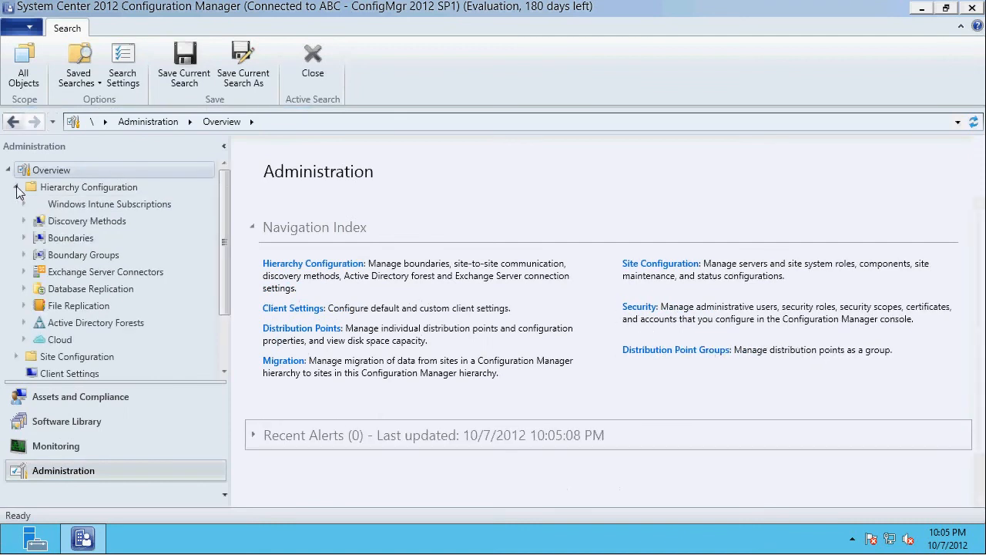
{"action": "left_click", "coordinate": [65, 240]}
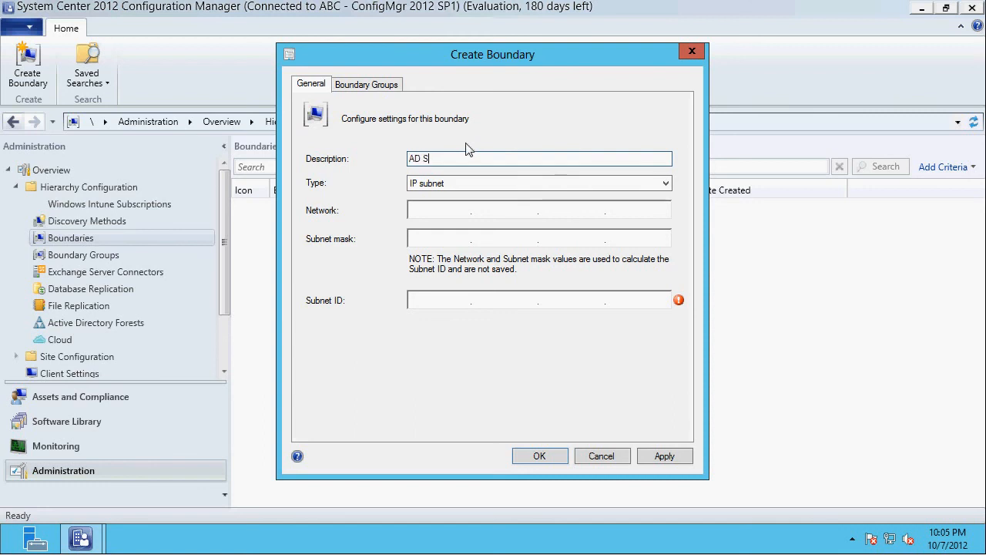
{"action": "left_click", "coordinate": [524, 185]}
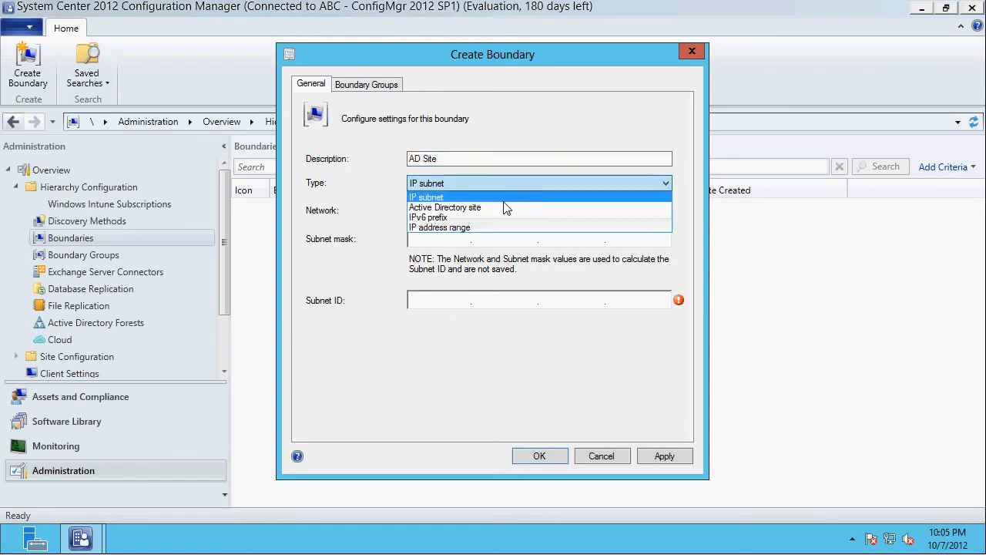
{"action": "left_click", "coordinate": [505, 204]}
- Select Default-First-Site-Name as the boundary's Active Directory site and save the boundary
{"action": "left_click", "coordinate": [636, 214]}
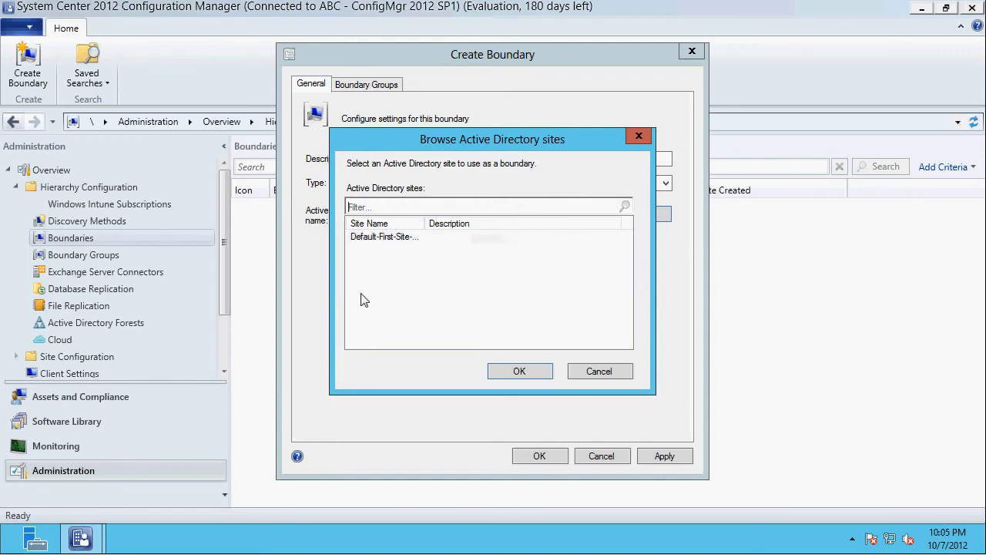
{"action": "left_click", "coordinate": [372, 239]}
{"action": "left_click", "coordinate": [508, 375]}
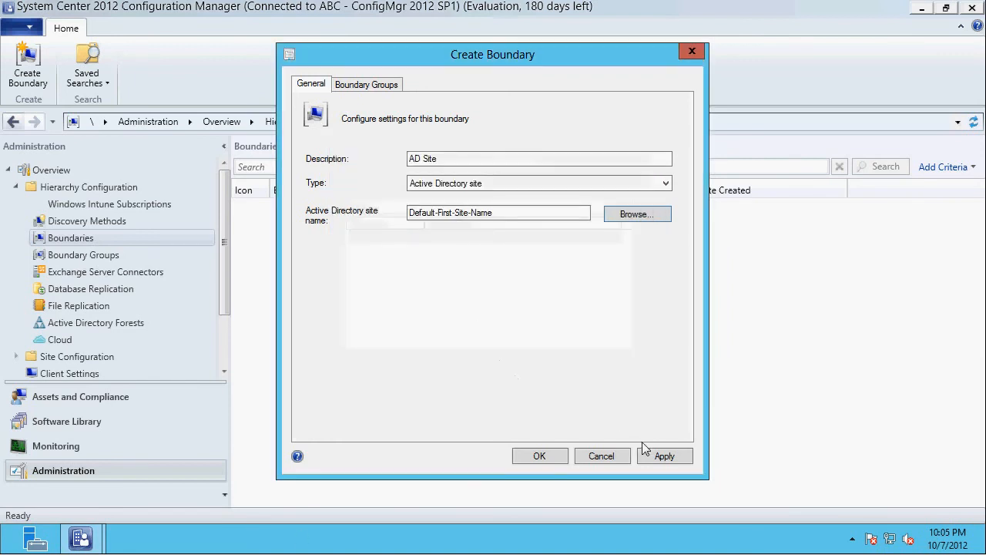
{"action": "left_click", "coordinate": [661, 456]}
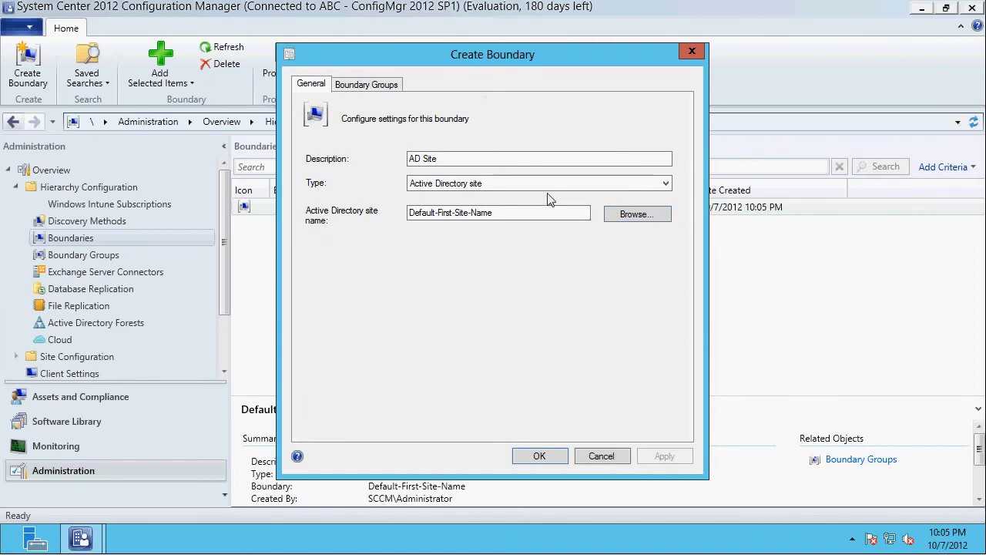
{"action": "left_click", "coordinate": [522, 182]}
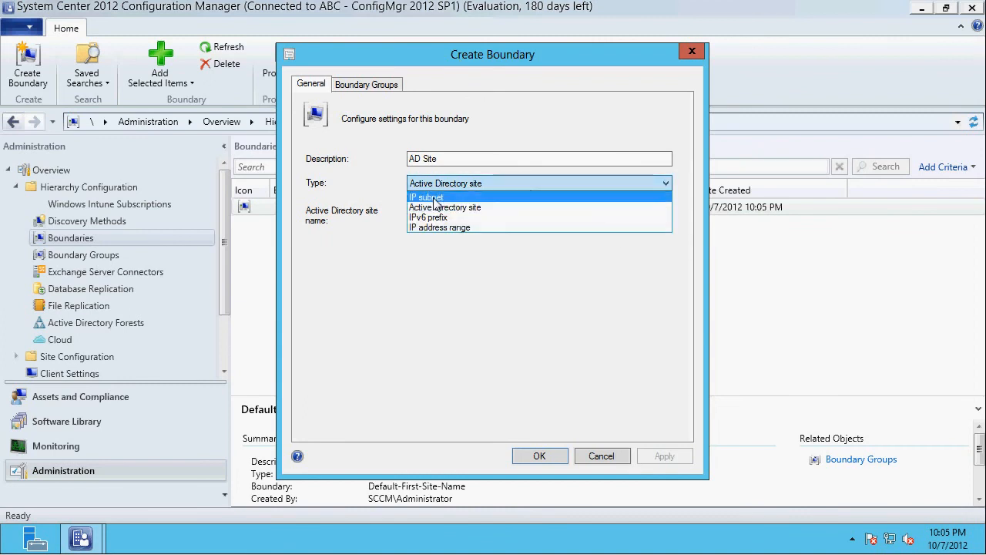
{"action": "left_click", "coordinate": [563, 352]}
{"action": "left_click", "coordinate": [539, 456]}
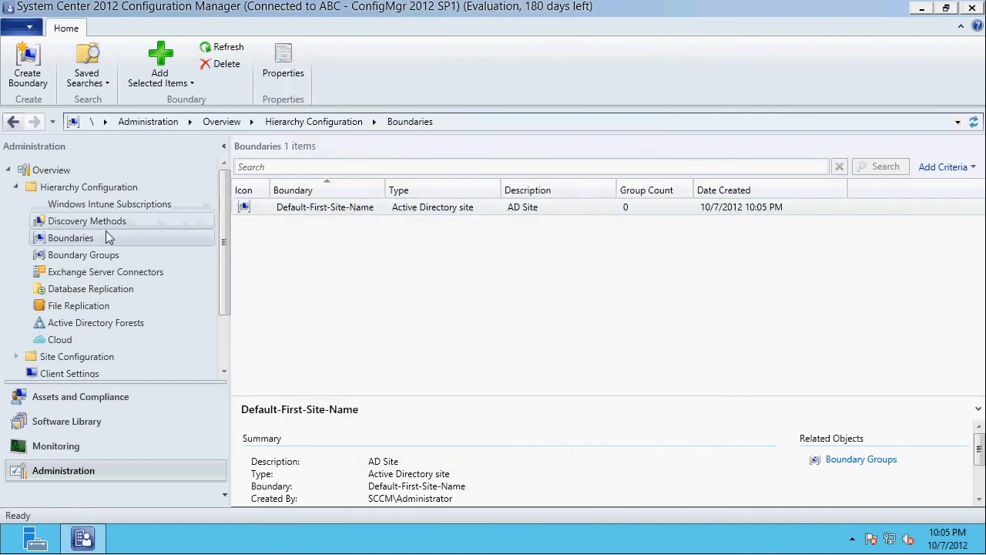
- Start a new boundary group named AD Site and add the Default-First-Site-Name boundary to it
{"action": "left_click", "coordinate": [86, 255]}
{"action": "right_click", "coordinate": [86, 255]}
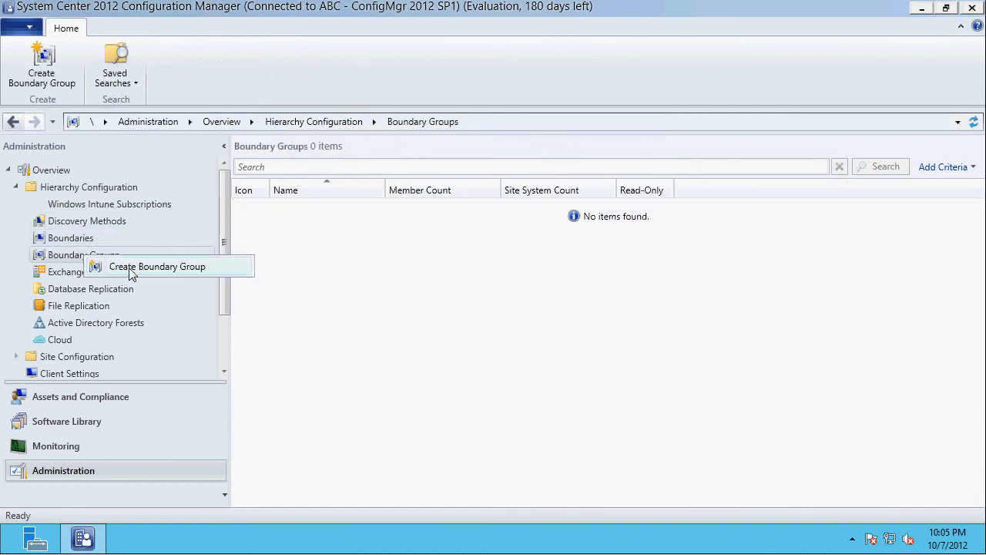
{"action": "left_click", "coordinate": [128, 267]}
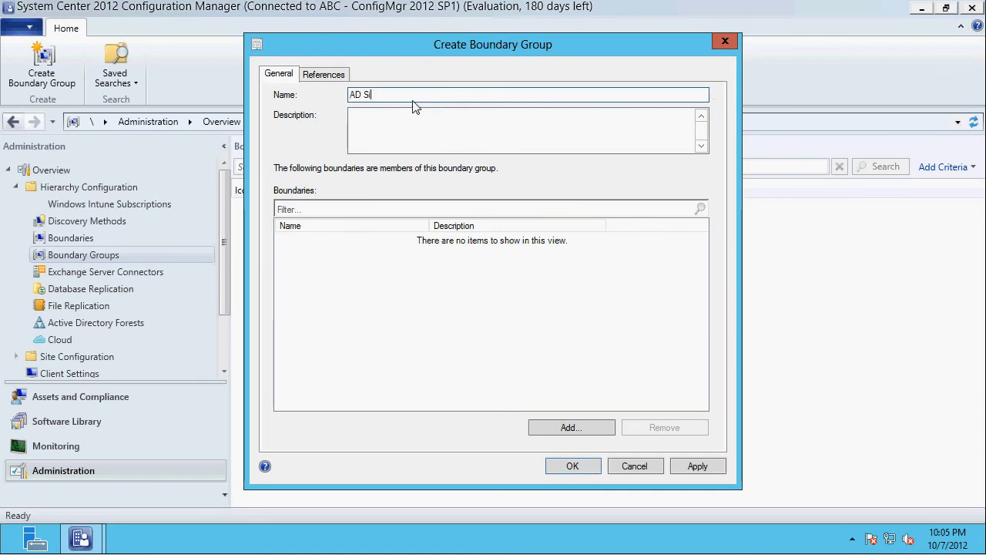
{"action": "left_click", "coordinate": [583, 437]}
{"action": "left_click", "coordinate": [342, 210]}
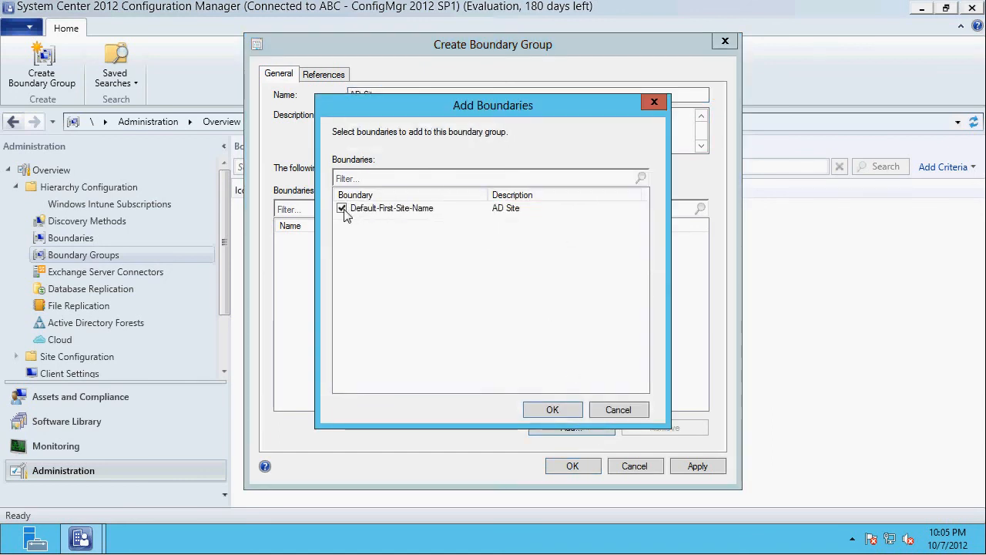
{"action": "left_click", "coordinate": [570, 413]}
- Use the boundary group for site assignment with ABC-ConfigMgr 2012 SP1 as the assigned site
{"action": "left_click", "coordinate": [324, 74]}
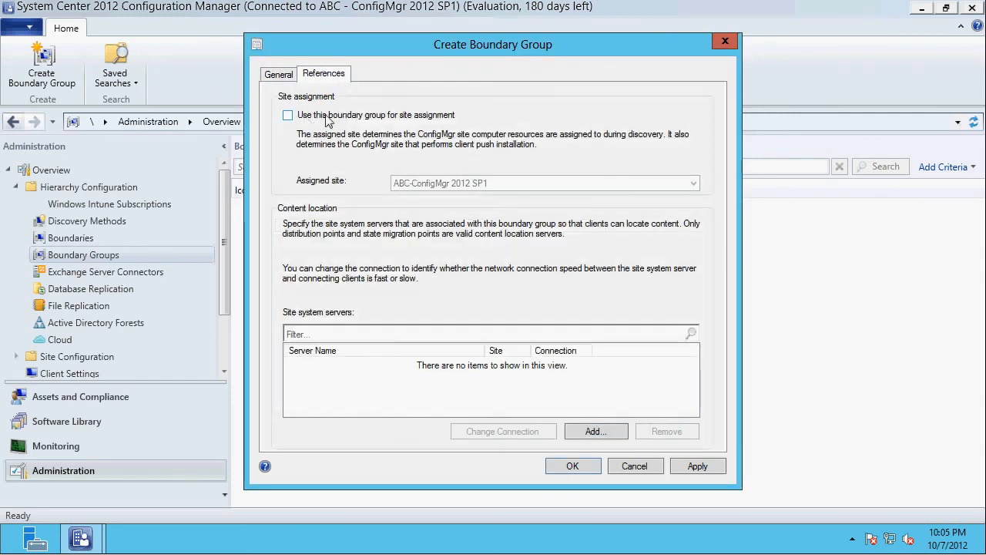
{"action": "left_click", "coordinate": [328, 118]}
{"action": "left_click", "coordinate": [467, 183]}
{"action": "left_click", "coordinate": [467, 183]}
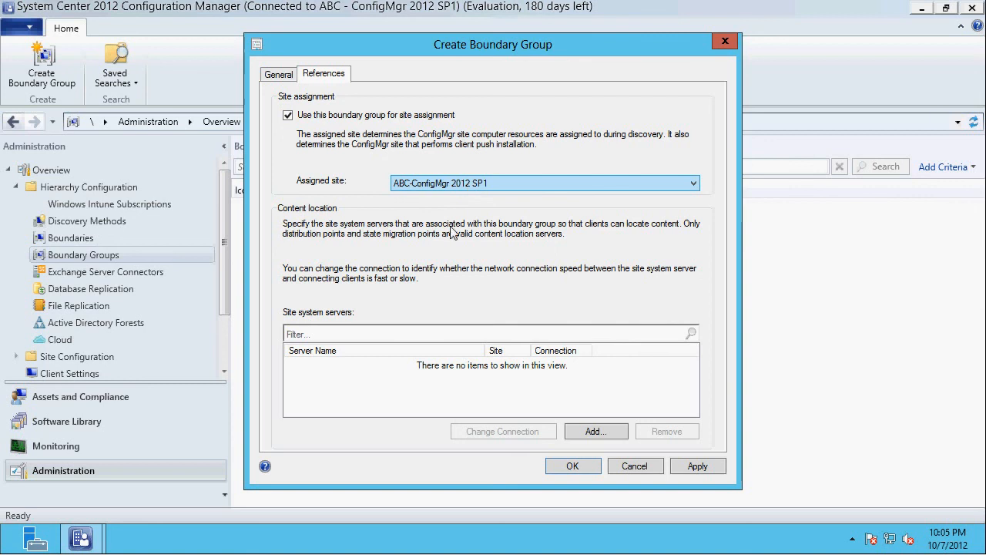
- Add the site system server \\ConfigMgr.SCCM.LOCAL to the boundary group's content location and save the group
{"action": "left_click", "coordinate": [595, 431]}
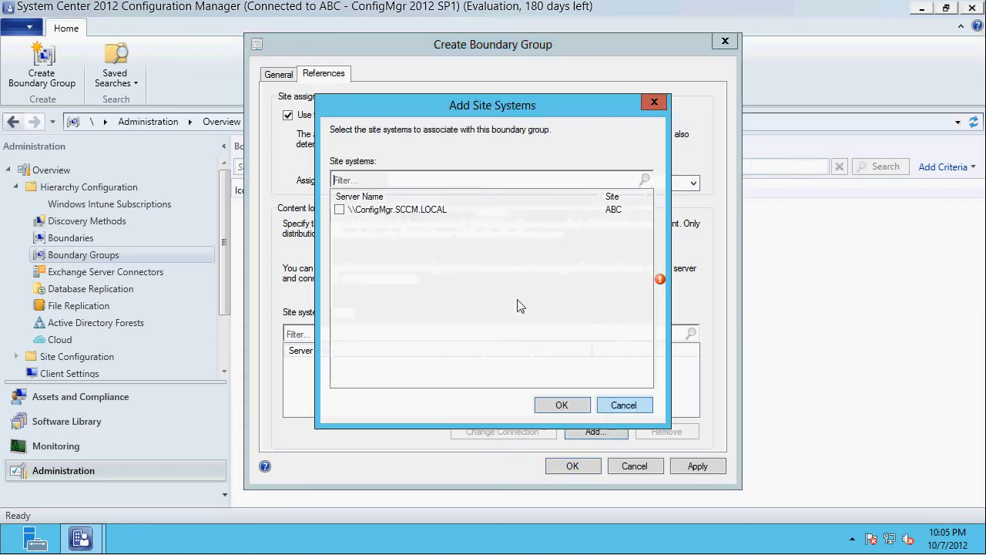
{"action": "left_click", "coordinate": [339, 210]}
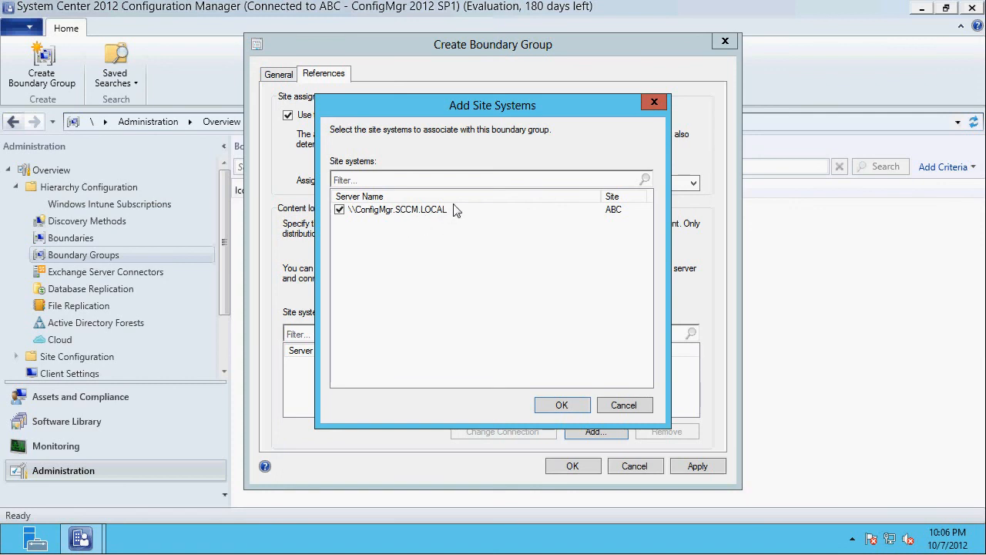
{"action": "left_click_drag", "start_coordinate": [472, 106], "coordinate": [247, 156]}
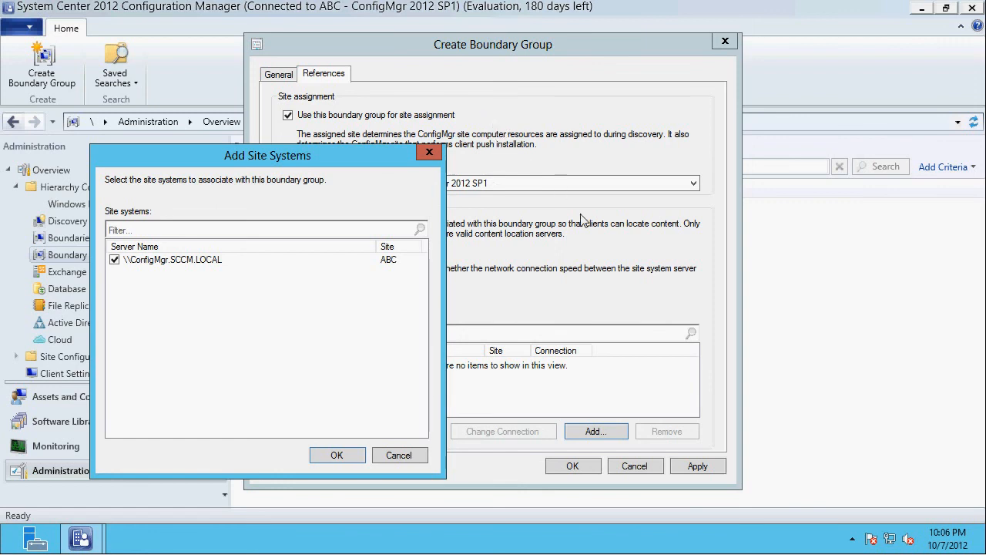
{"action": "left_click", "coordinate": [335, 455]}
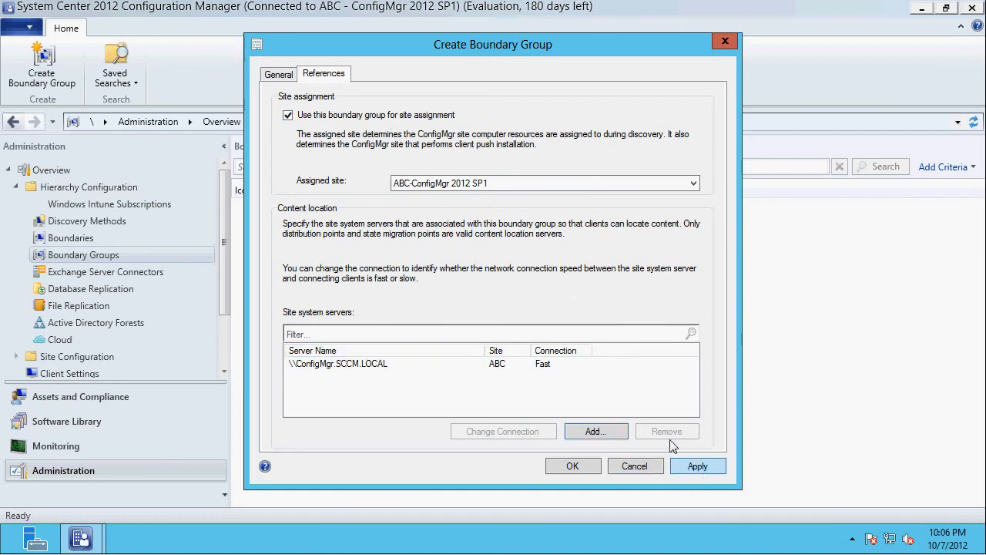
{"action": "left_click", "coordinate": [582, 468]}
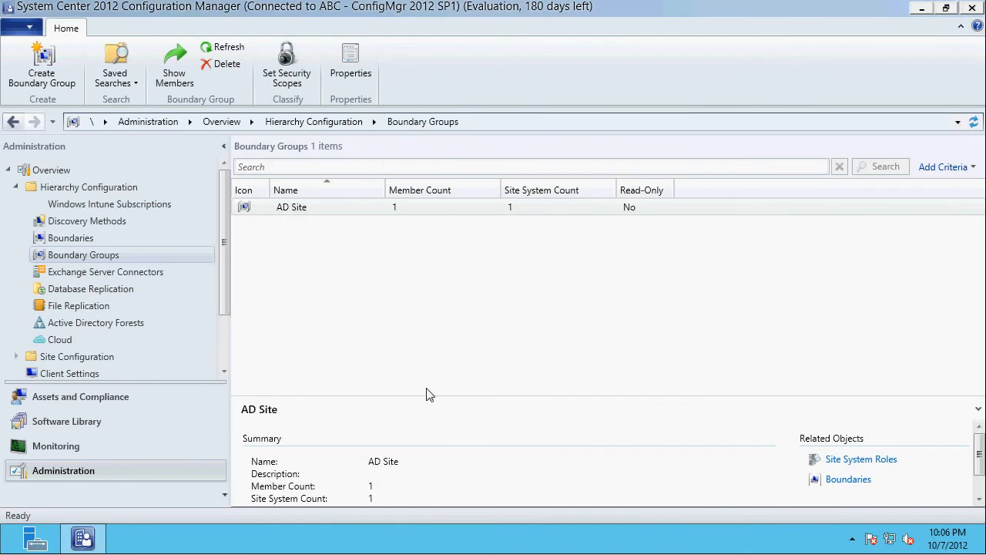
- Enable Active Directory System Discovery and add the SCCM domain root as its container, with recursive search of child containers
{"action": "left_click", "coordinate": [83, 221]}
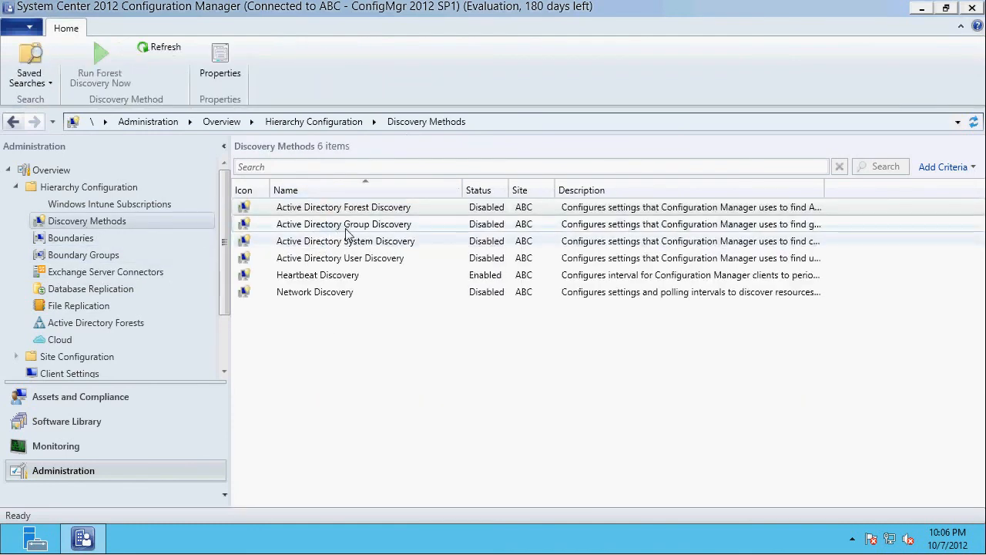
{"action": "left_click", "coordinate": [352, 242]}
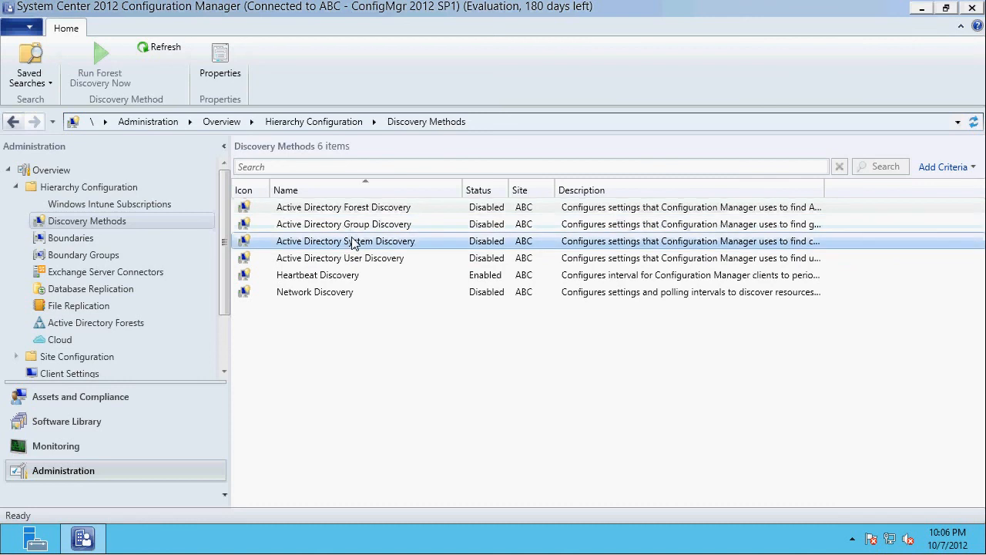
{"action": "double_click", "coordinate": [352, 242]}
{"action": "left_click", "coordinate": [330, 172]}
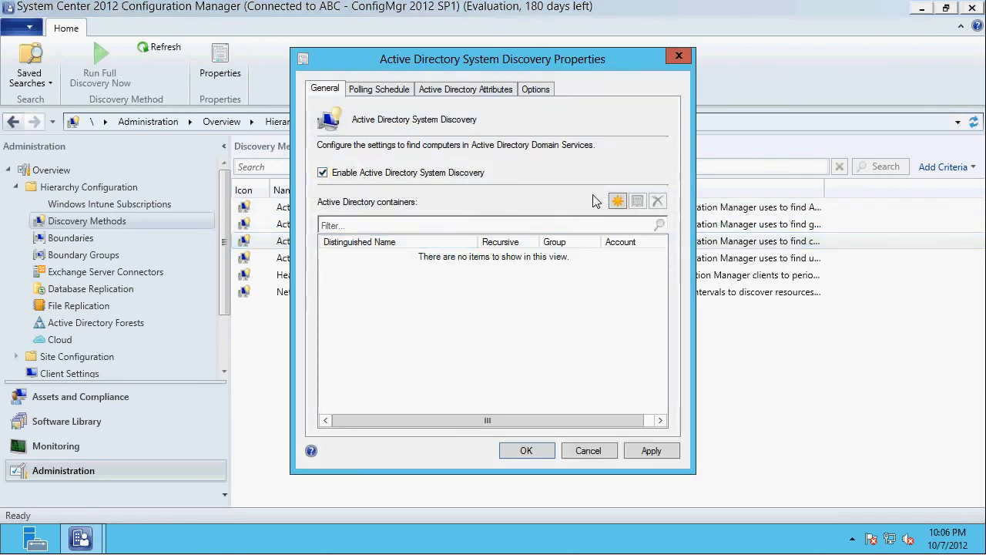
{"action": "left_click", "coordinate": [618, 201]}
{"action": "left_click", "coordinate": [642, 212]}
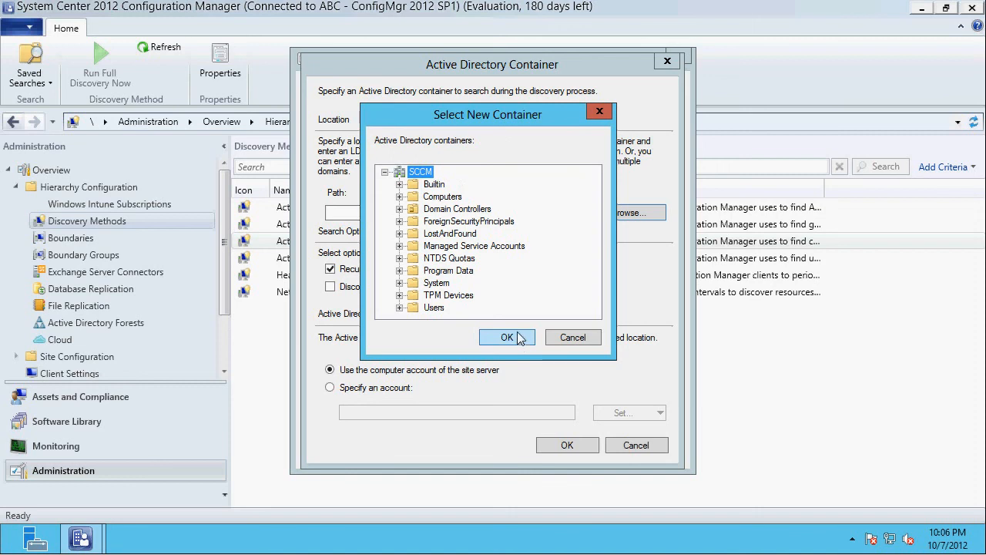
{"action": "left_click", "coordinate": [518, 339]}
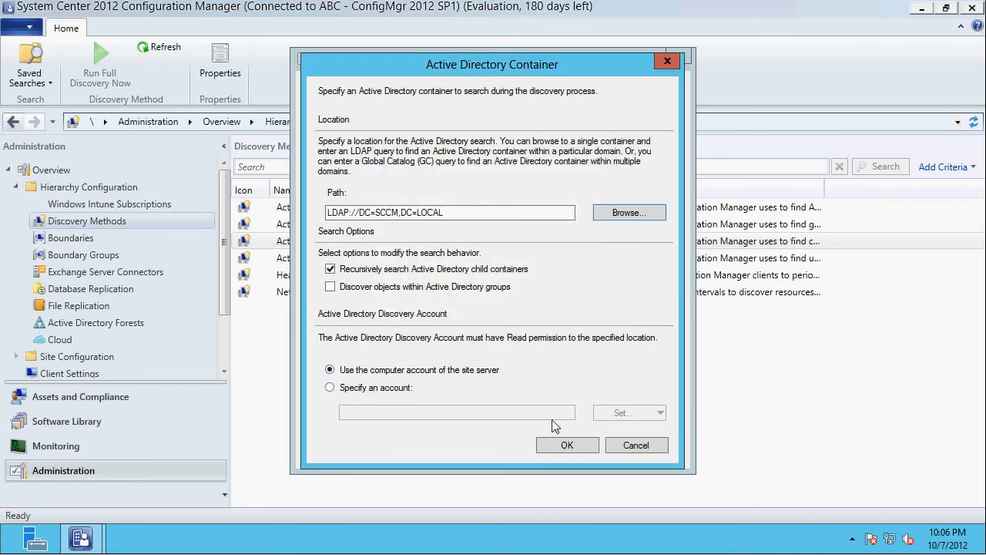
{"action": "left_click", "coordinate": [567, 445]}
- Limit System Discovery to computers with a domain logon and an account password update within 90 days, and save the properties
{"action": "left_click", "coordinate": [386, 89]}
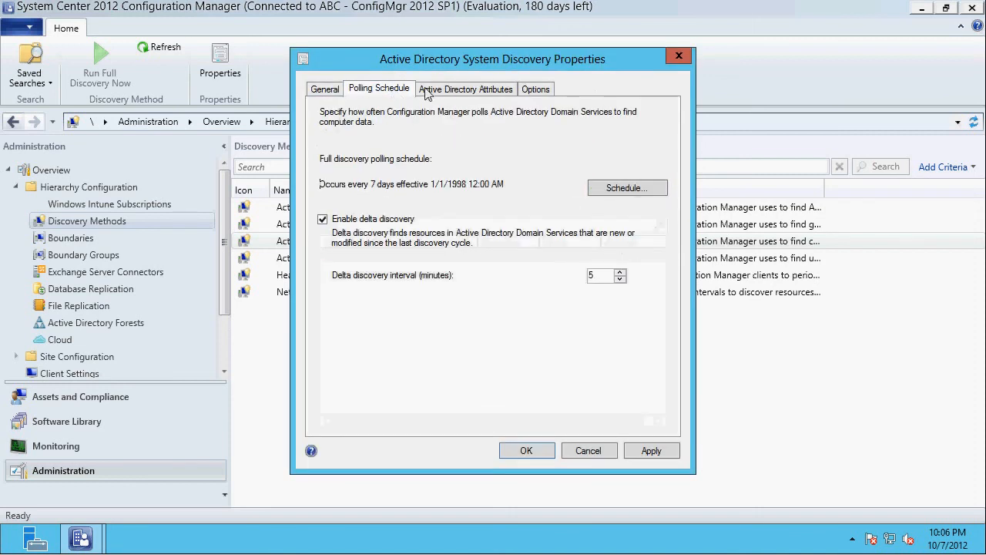
{"action": "left_click", "coordinate": [470, 89]}
{"action": "left_click", "coordinate": [535, 90]}
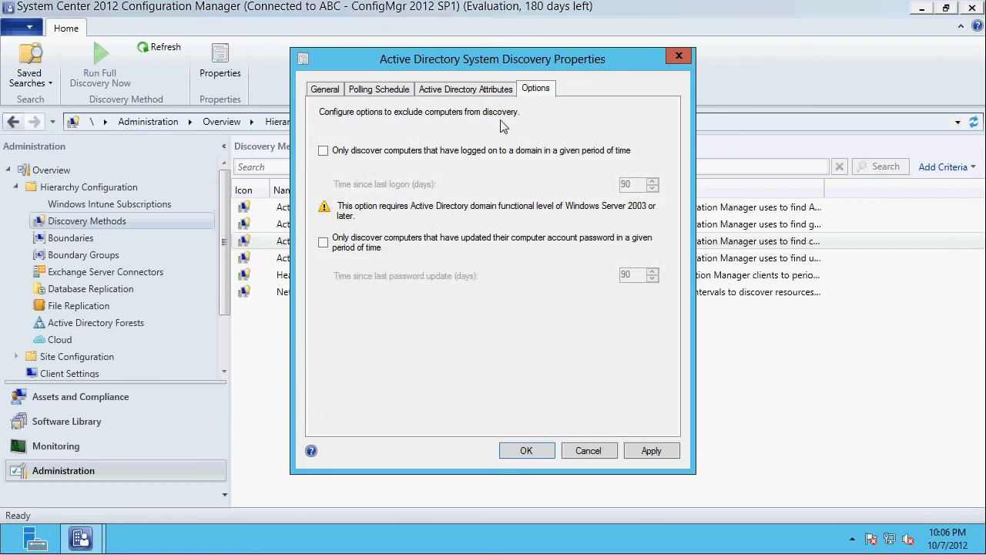
{"action": "left_click", "coordinate": [377, 152]}
{"action": "left_click", "coordinate": [378, 240]}
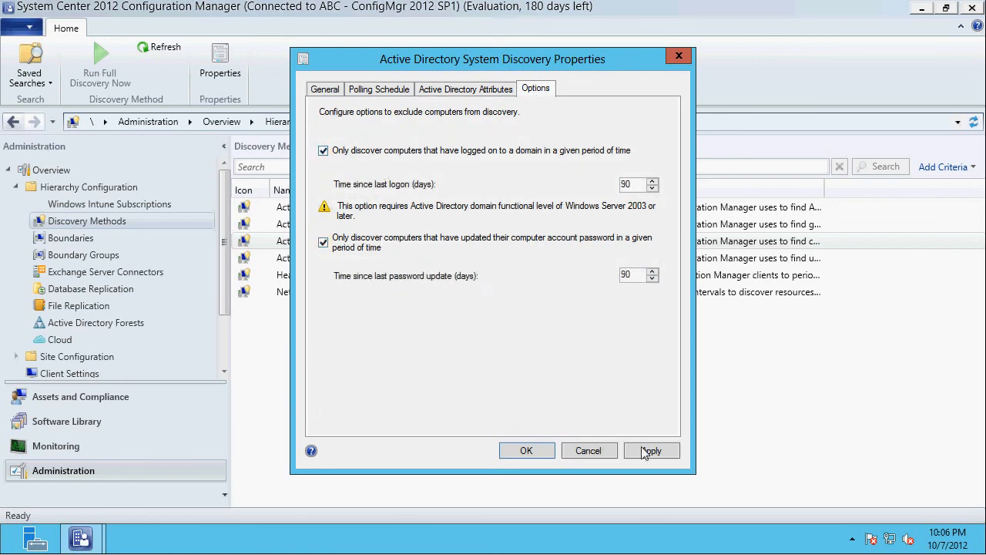
{"action": "left_click", "coordinate": [646, 451]}
{"action": "left_click", "coordinate": [548, 330]}
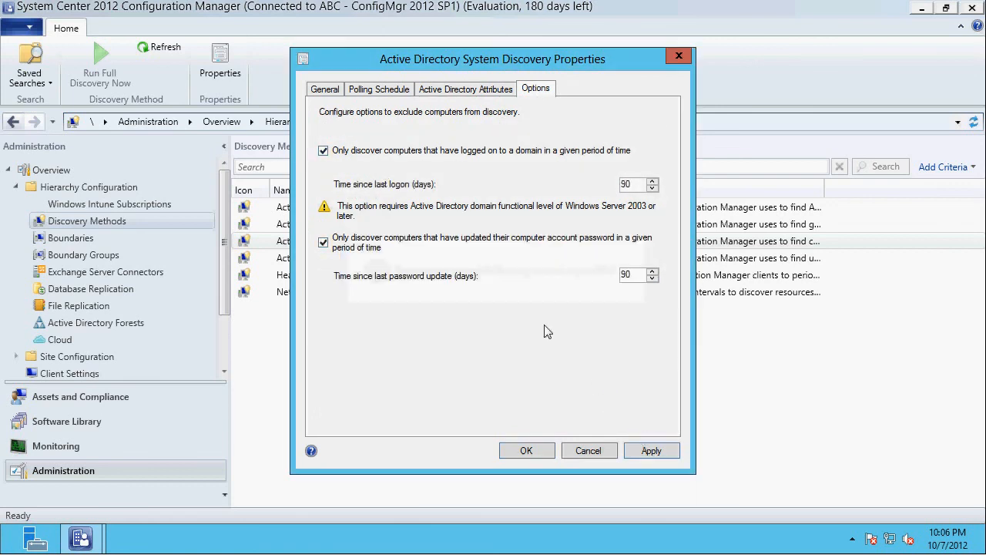
{"action": "left_click", "coordinate": [466, 91]}
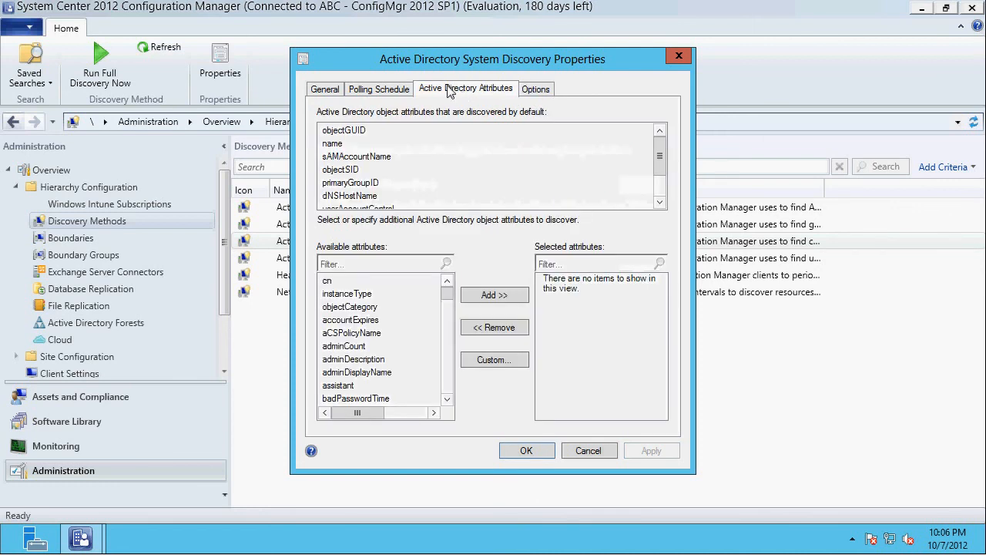
{"action": "left_click", "coordinate": [379, 89]}
{"action": "left_click", "coordinate": [325, 89]}
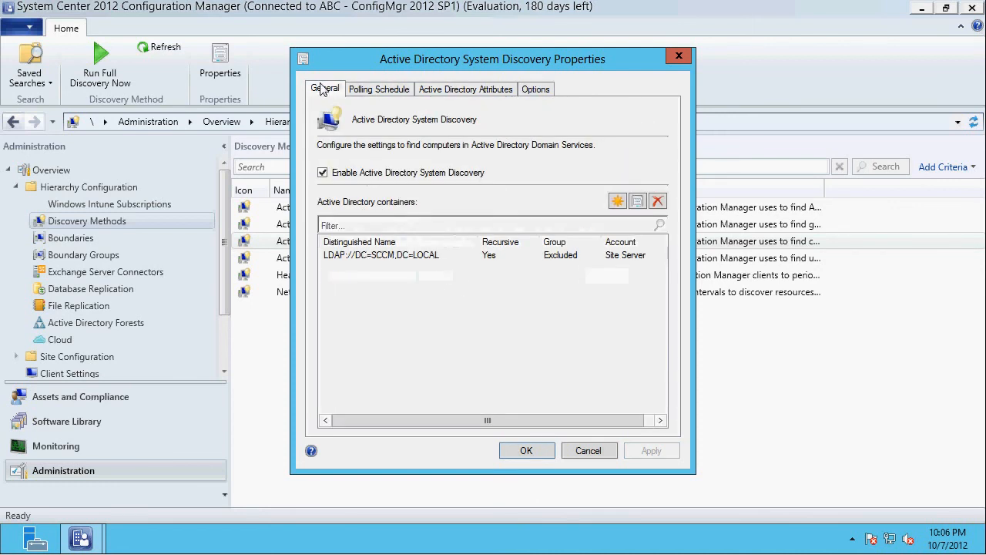
{"action": "left_click", "coordinate": [525, 455]}
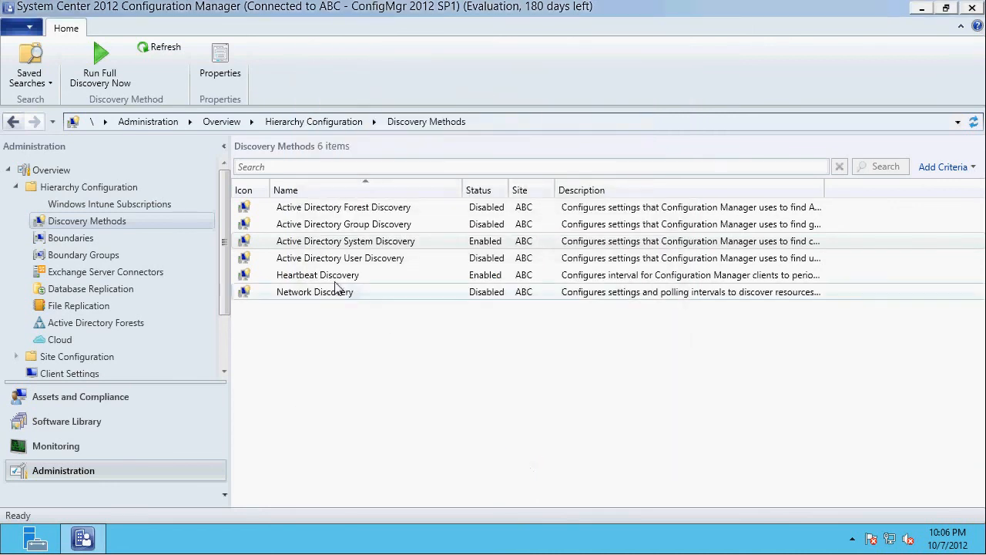
- Run a full Active Directory System Discovery immediately and confirm it
{"action": "right_click", "coordinate": [336, 245]}
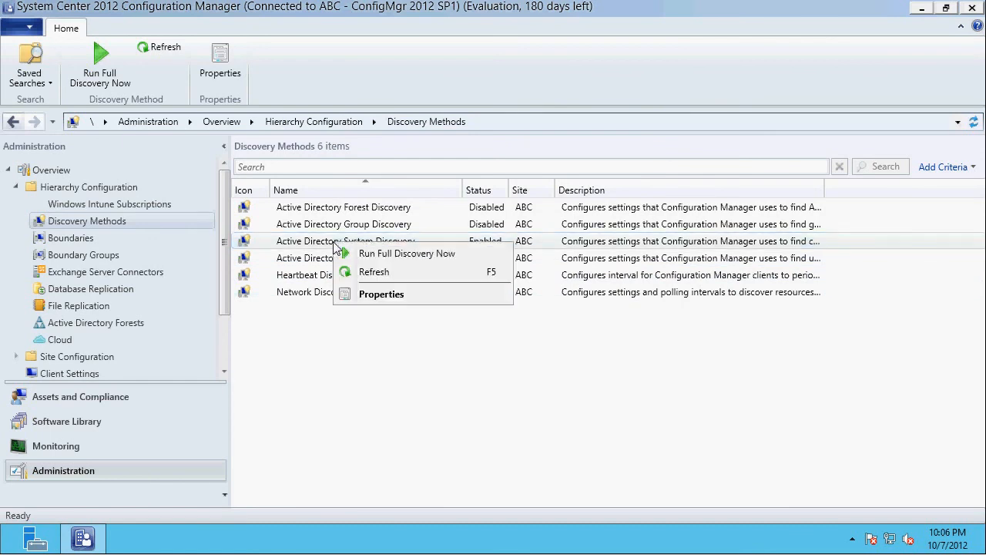
{"action": "left_click", "coordinate": [389, 256]}
{"action": "left_click", "coordinate": [533, 327]}
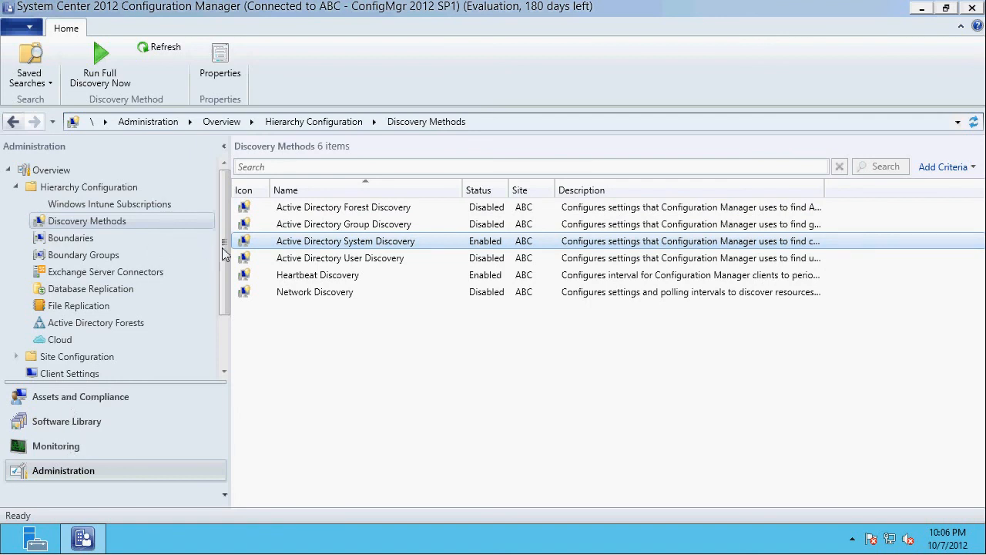
- For site ABC, enable automatic site-wide client push installation including site system servers, always install the client on domain controllers, and apply
{"action": "left_click_drag", "start_coordinate": [225, 249], "coordinate": [219, 302]}
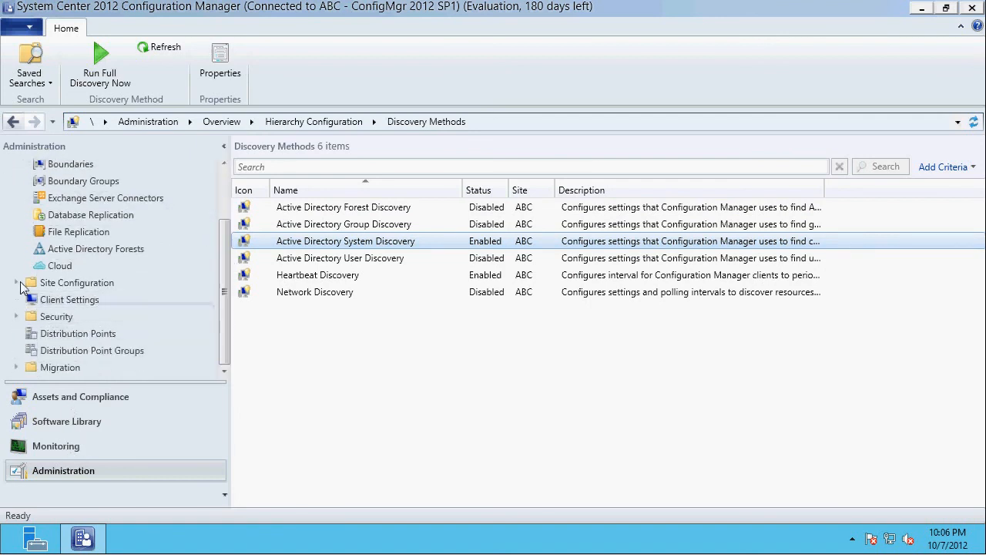
{"action": "left_click", "coordinate": [17, 284]}
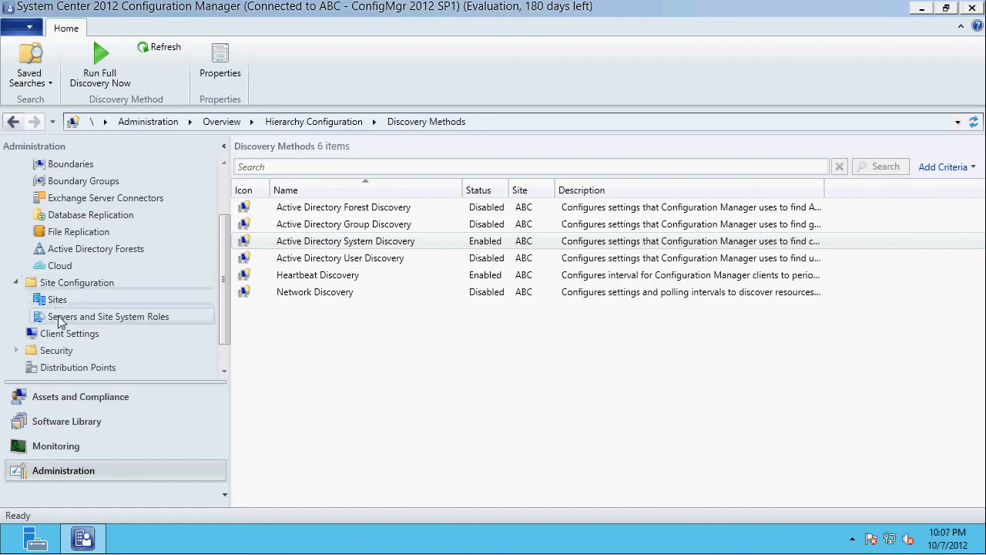
{"action": "left_click", "coordinate": [58, 300]}
{"action": "left_click", "coordinate": [398, 212]}
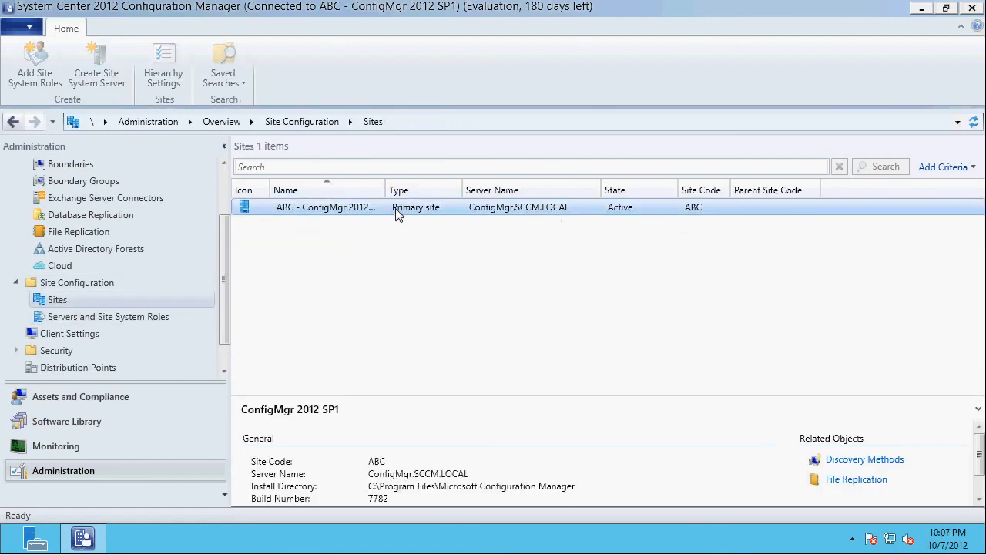
{"action": "left_click", "coordinate": [605, 81]}
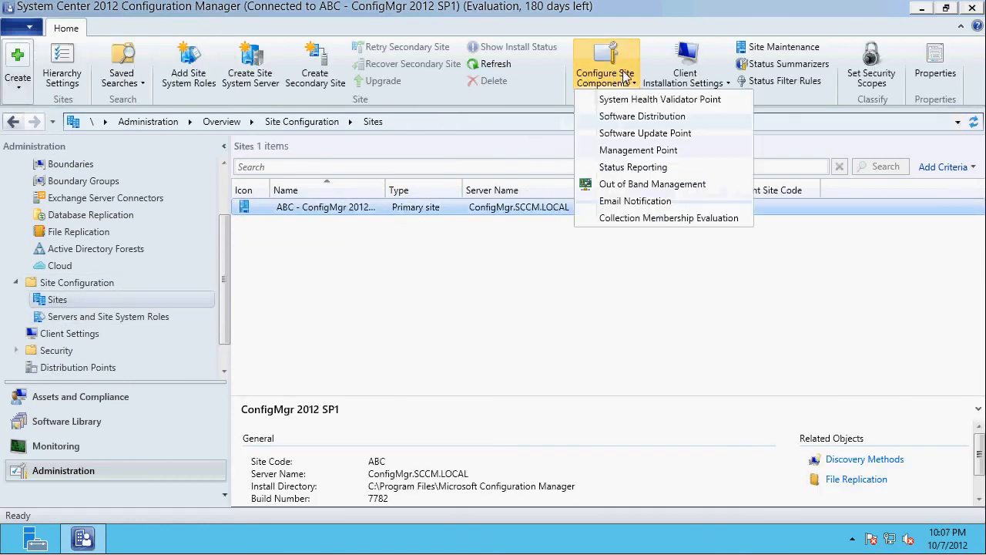
{"action": "left_click", "coordinate": [684, 77]}
{"action": "left_click", "coordinate": [707, 98]}
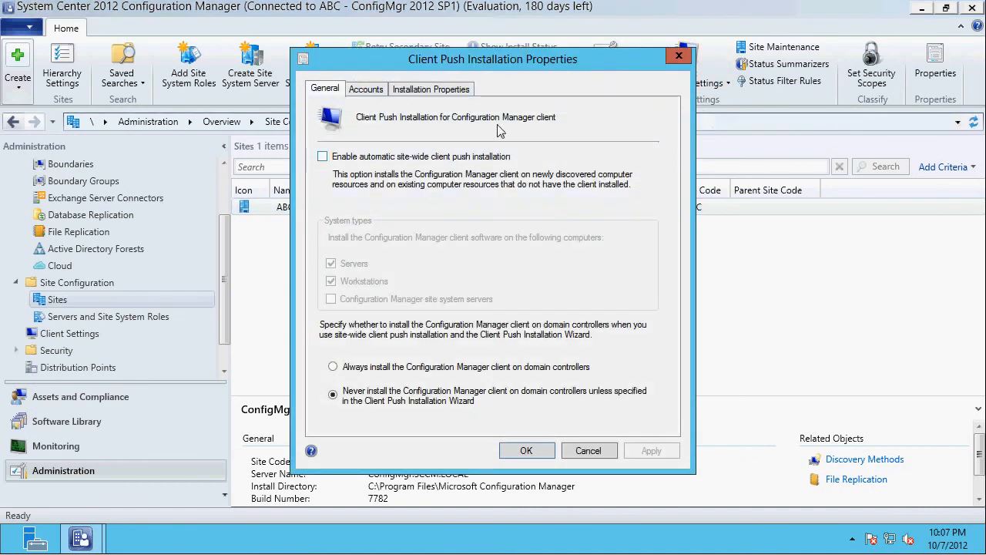
{"action": "left_click", "coordinate": [360, 157]}
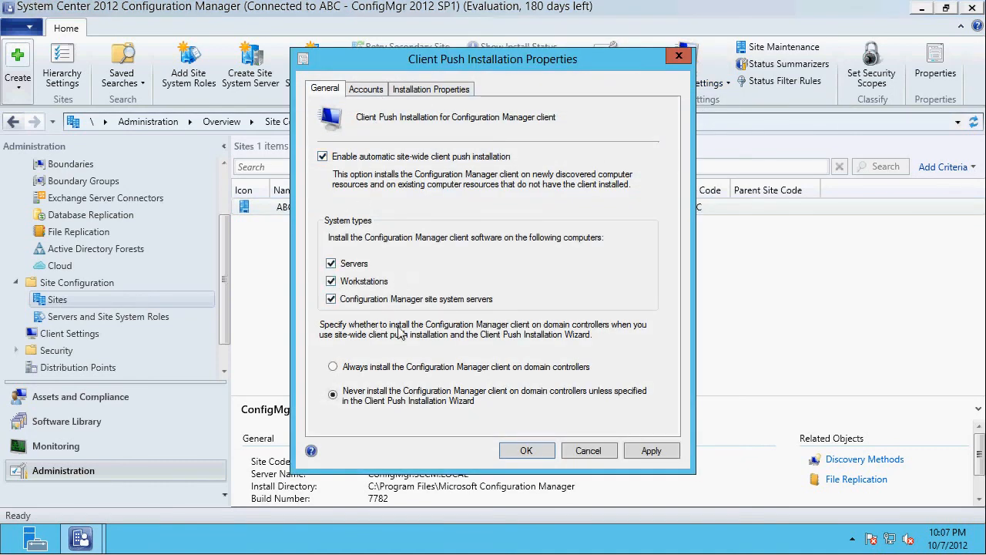
{"action": "left_click", "coordinate": [649, 453]}
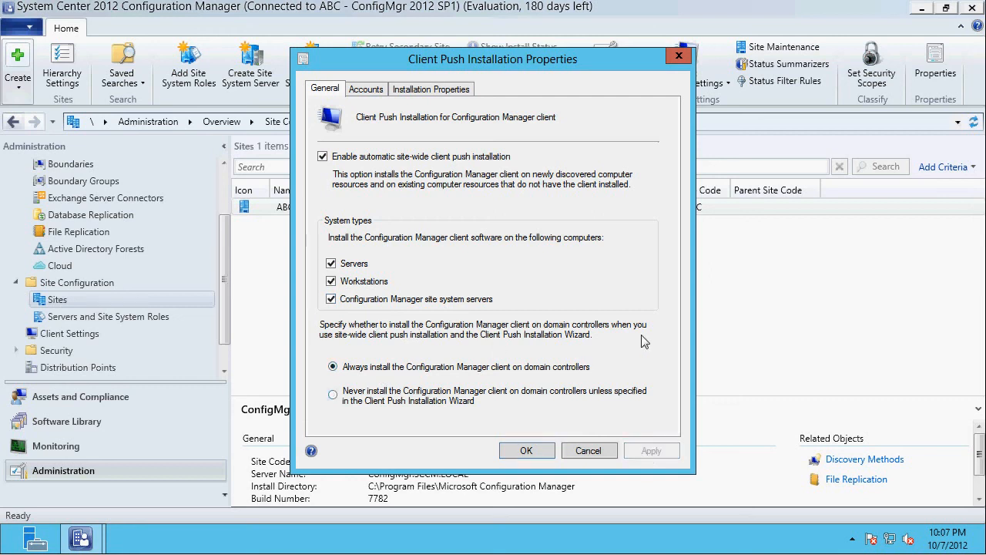
- Add a new client push installation account and select SCCM\Administrator from the domain as its user
{"action": "left_click", "coordinate": [366, 89]}
{"action": "left_click", "coordinate": [598, 172]}
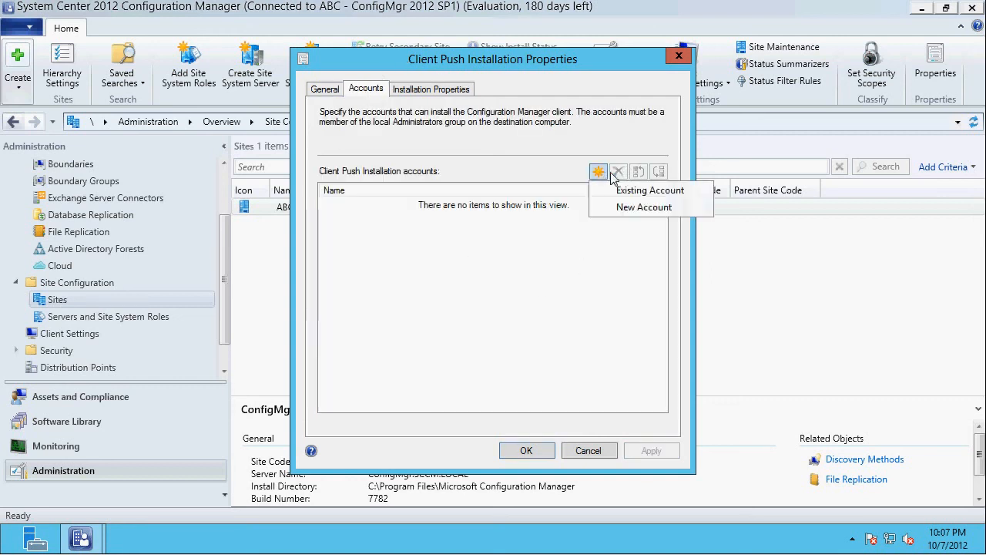
{"action": "left_click", "coordinate": [636, 208]}
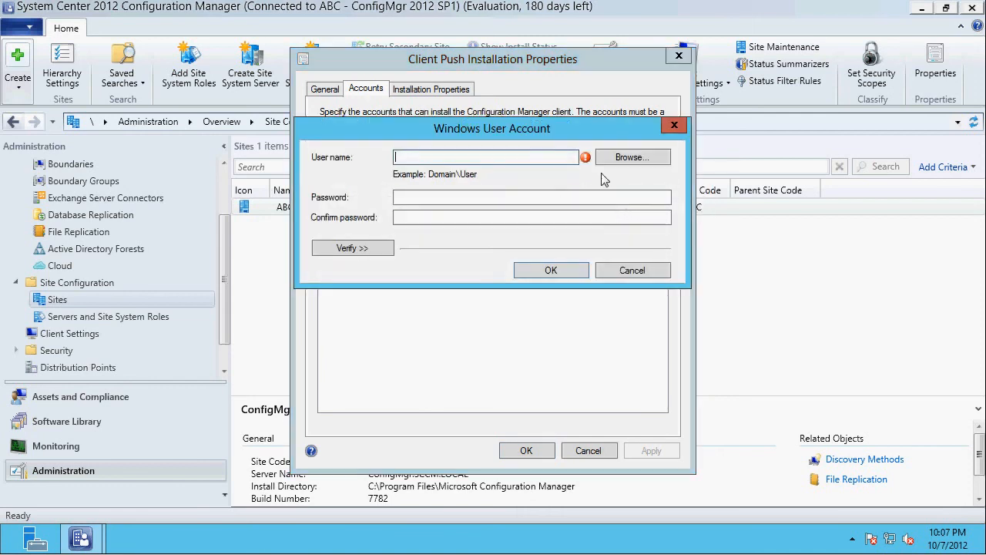
{"action": "left_click", "coordinate": [634, 159]}
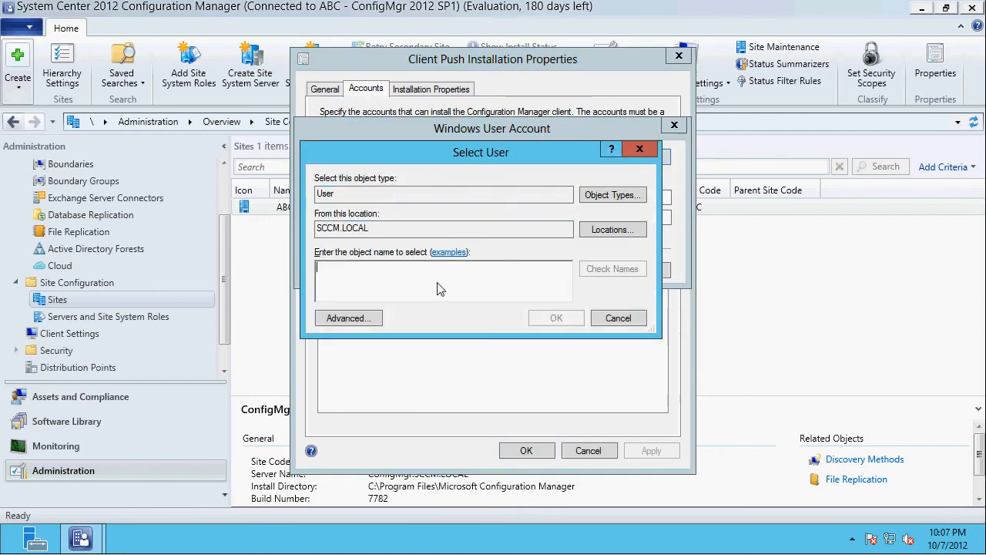
{"action": "type", "text": "admin"}
{"action": "key", "text": "Return"}
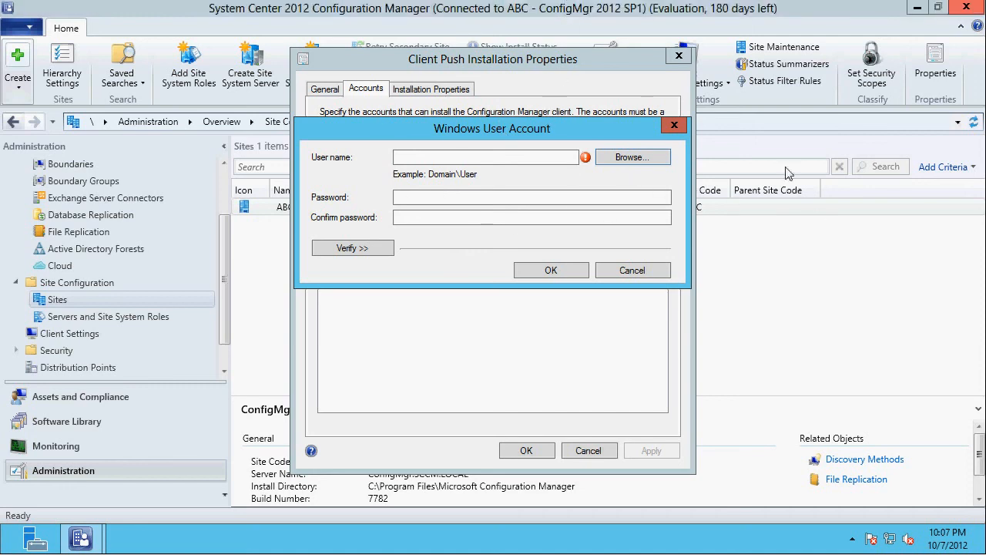
{"action": "type", "text": "SCCM\\Administrator"}
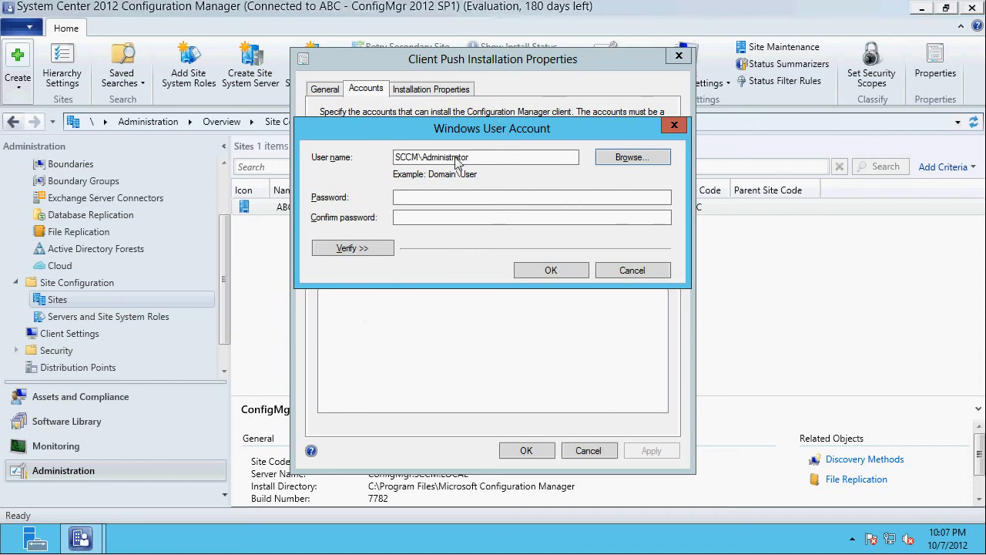
- Enter and confirm the push installation account's password, add the account, and save the client push installation properties
{"action": "left_click", "coordinate": [442, 204]}
{"action": "type", "text": "•"}
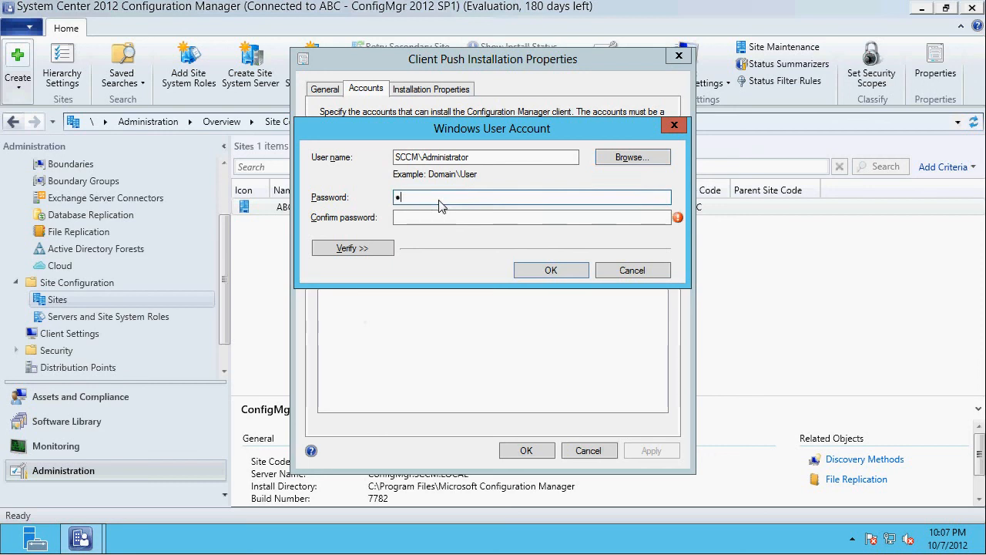
{"action": "type", "text": "•"}
{"action": "key", "text": "Tab"}
{"action": "type", "text": "•"}
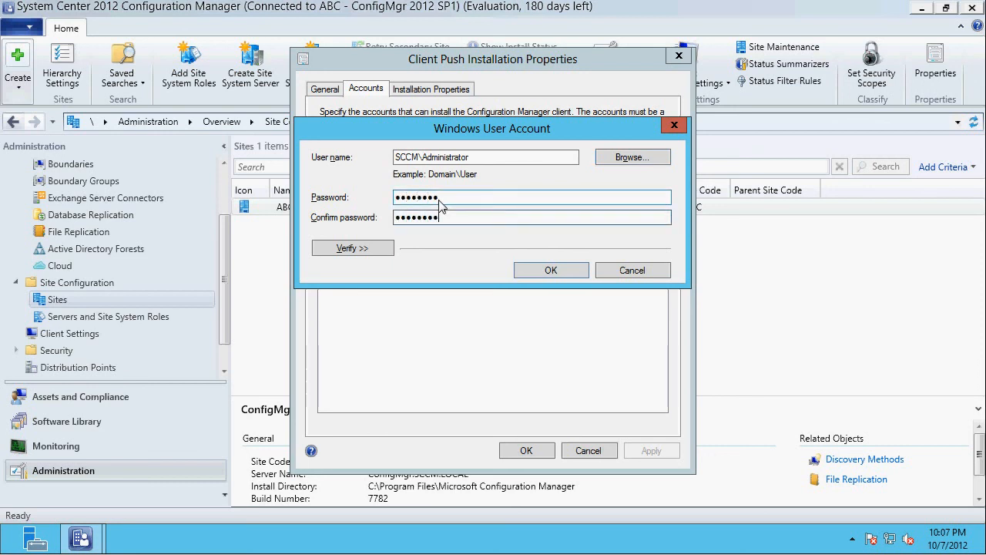
{"action": "left_click", "coordinate": [547, 271]}
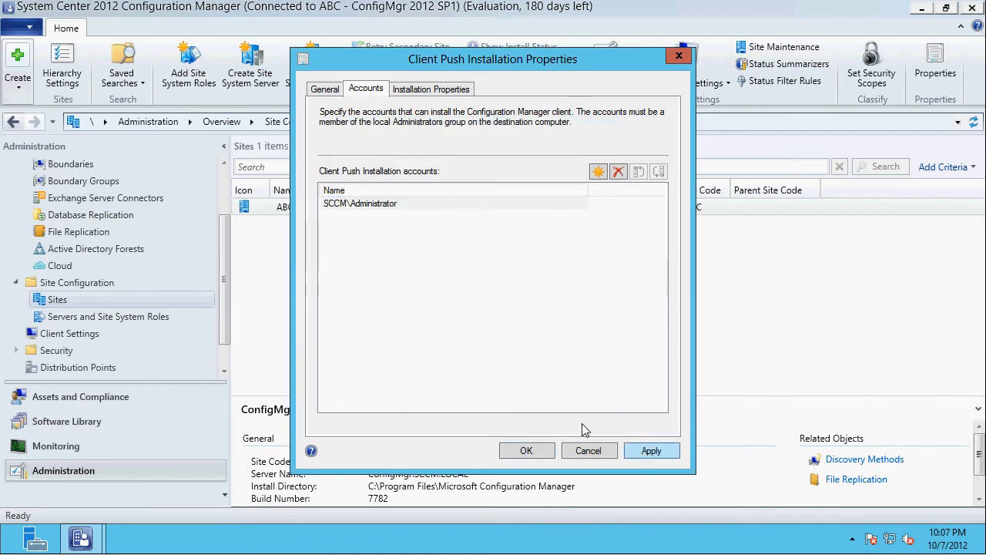
{"action": "left_click", "coordinate": [527, 452]}
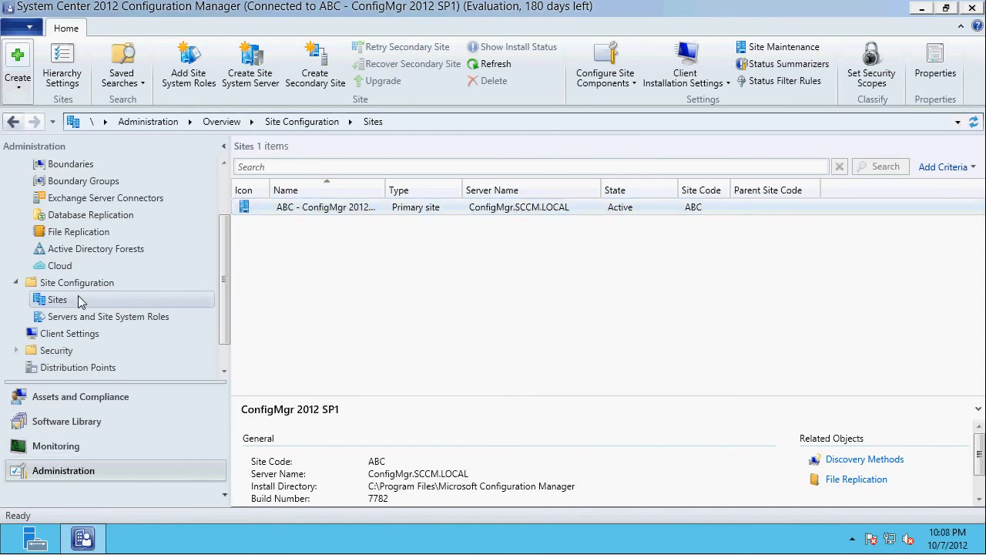
- Open the device list in Assets and Compliance, widen its Name column, and examine the CONFIGMGR and WINDOWS7 entries
{"action": "double_click", "coordinate": [386, 189]}
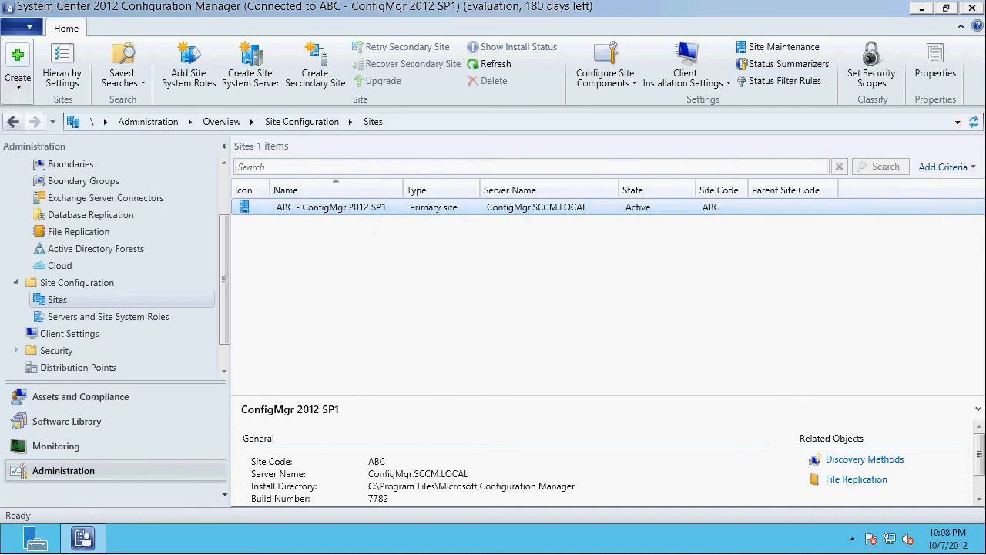
{"action": "left_click", "coordinate": [62, 399]}
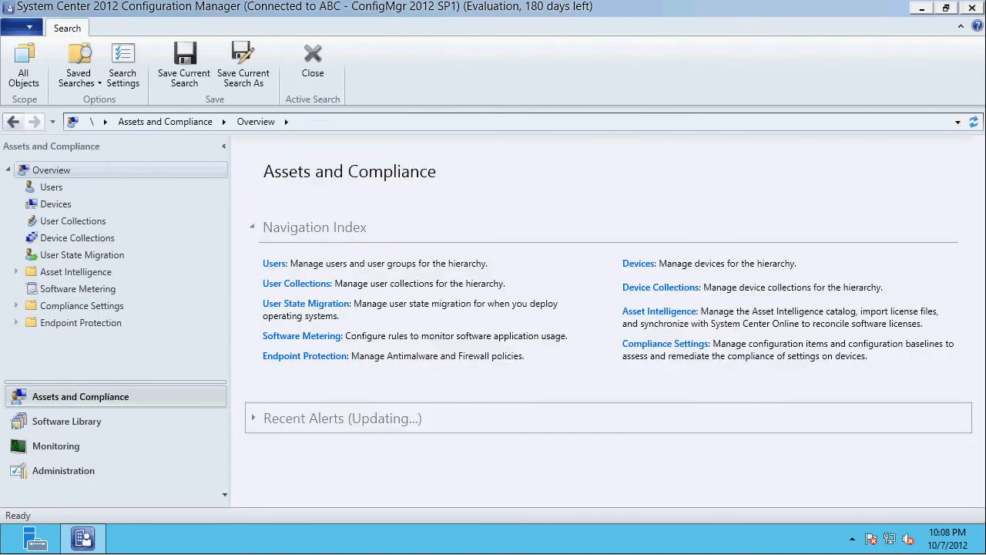
{"action": "left_click", "coordinate": [55, 205]}
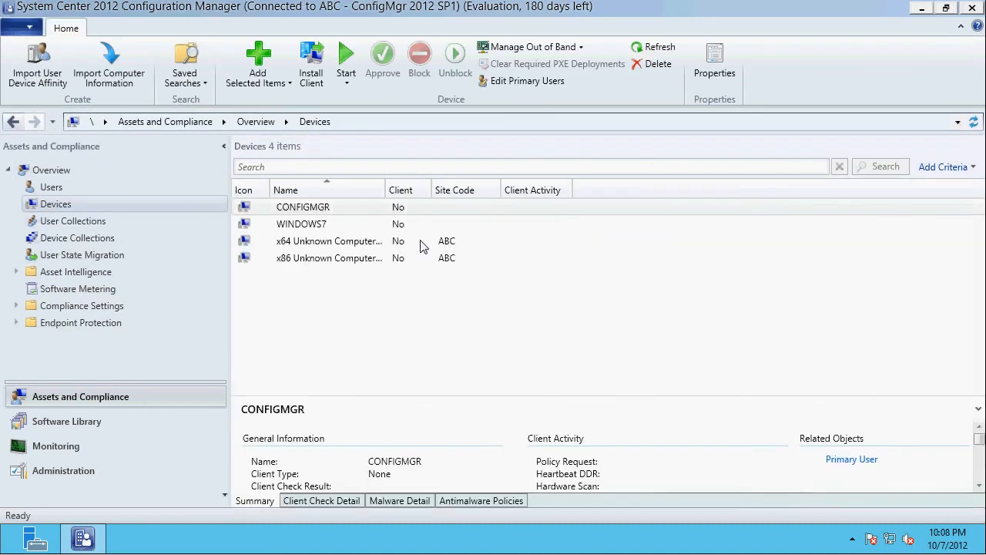
{"action": "left_click_drag", "start_coordinate": [386, 190], "coordinate": [446, 190]}
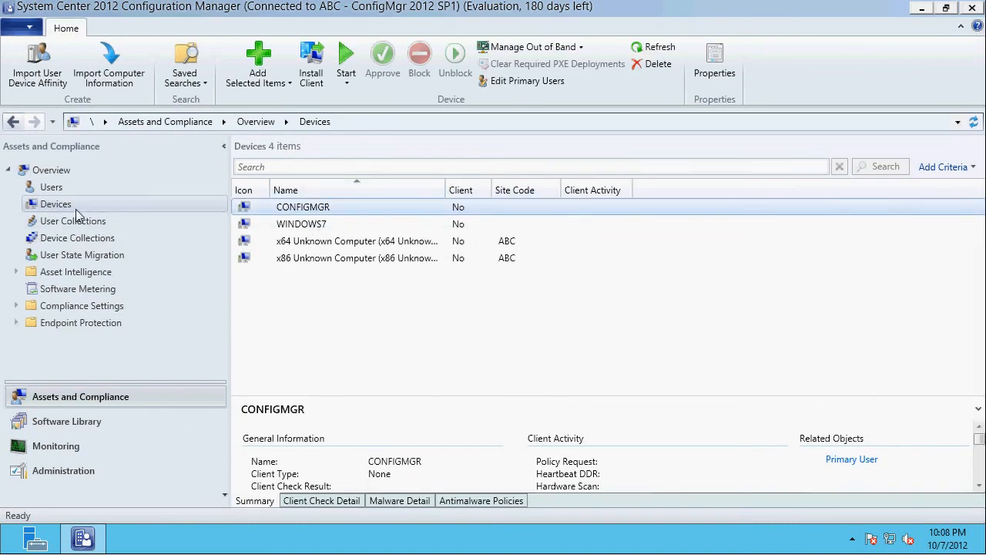
{"action": "left_click", "coordinate": [323, 224]}
{"action": "left_click", "coordinate": [314, 208]}
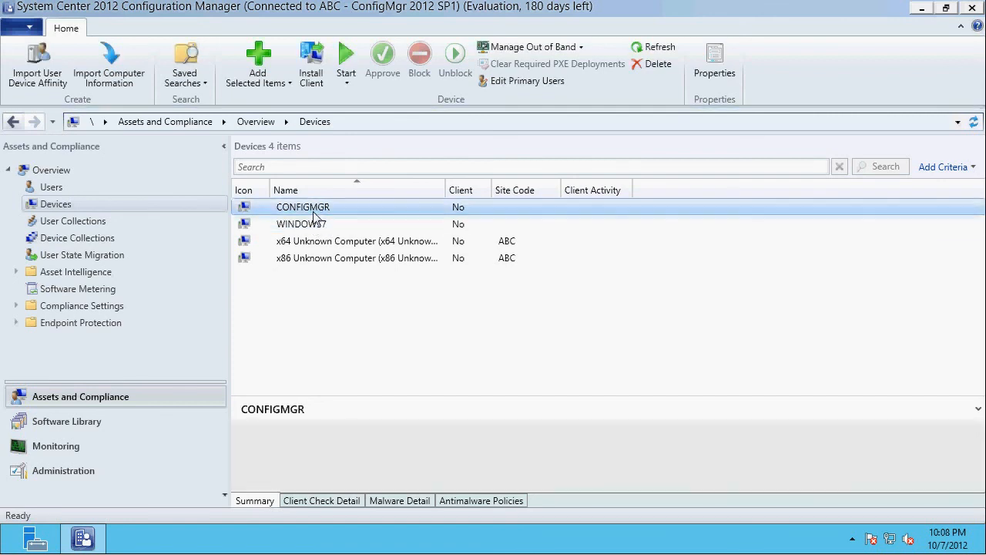
{"action": "left_click", "coordinate": [314, 223]}
{"action": "left_click", "coordinate": [314, 207]}
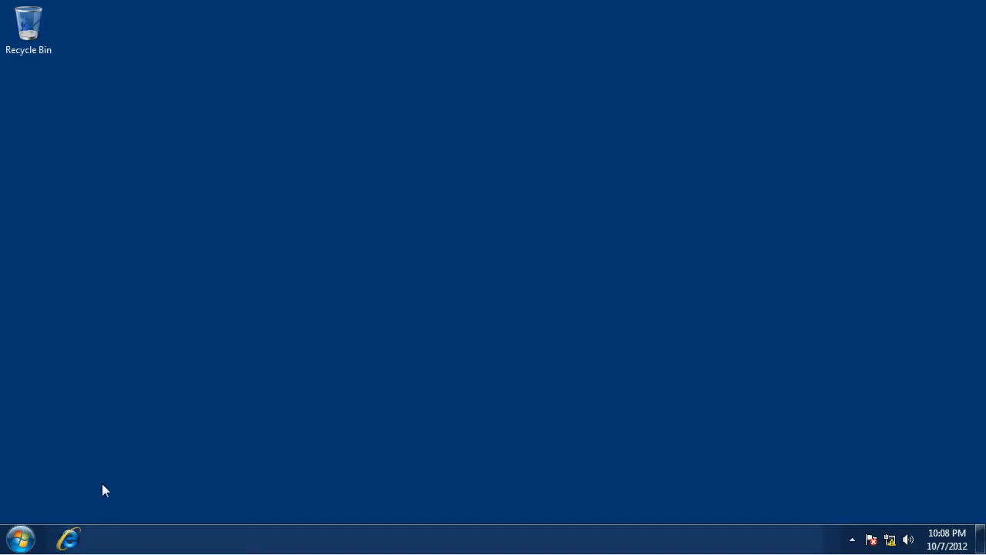
- Switch to the Windows 7 client's desktop and start Task Manager
{"action": "right_click", "coordinate": [129, 545]}
{"action": "left_click", "coordinate": [172, 485]}
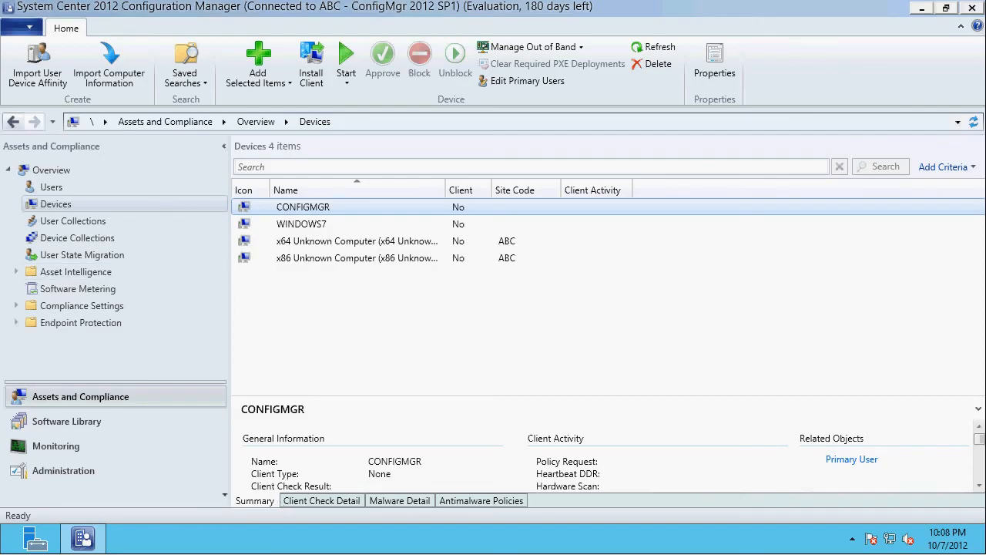
- Back in Configuration Manager, push the client to WINDOWS7 with always install enabled, installing from specified site ABC-ConfigMgr 2012 SP1
{"action": "left_click", "coordinate": [301, 225]}
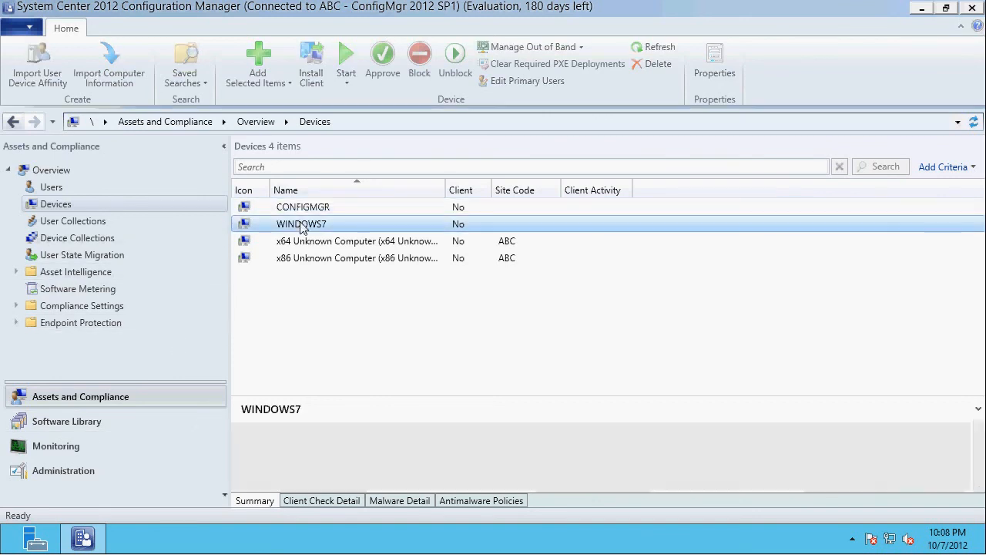
{"action": "right_click", "coordinate": [300, 224]}
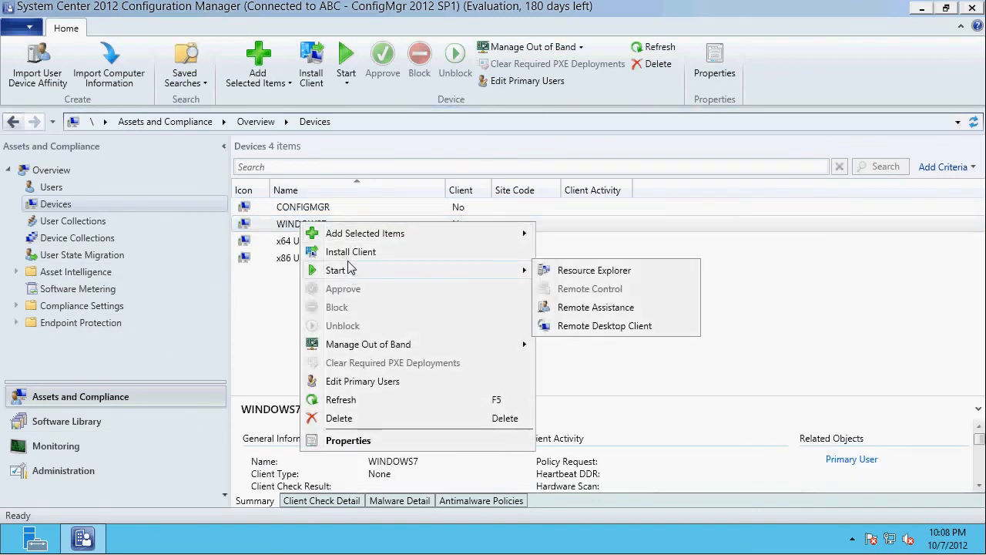
{"action": "left_click", "coordinate": [351, 252]}
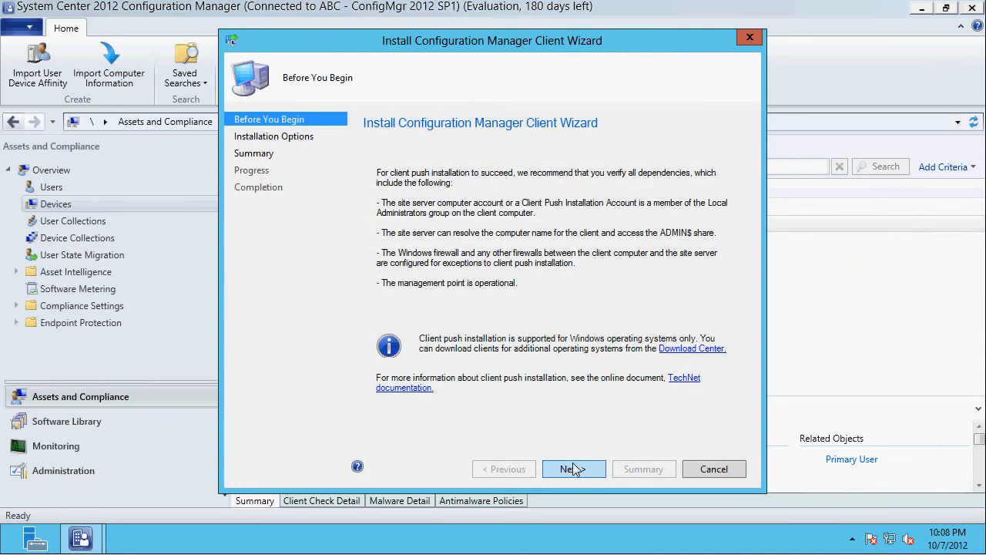
{"action": "left_click", "coordinate": [573, 468]}
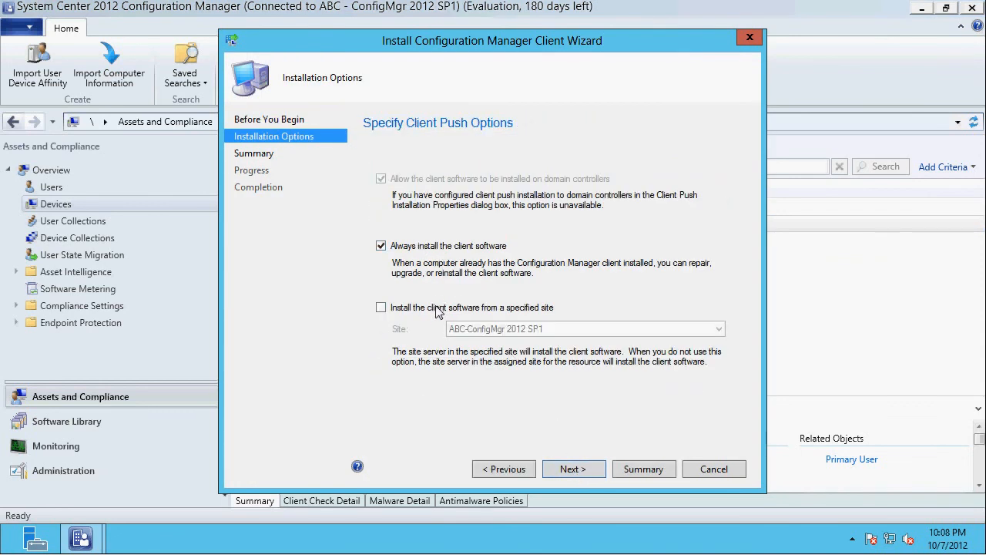
{"action": "left_click", "coordinate": [437, 309]}
{"action": "left_click", "coordinate": [583, 473]}
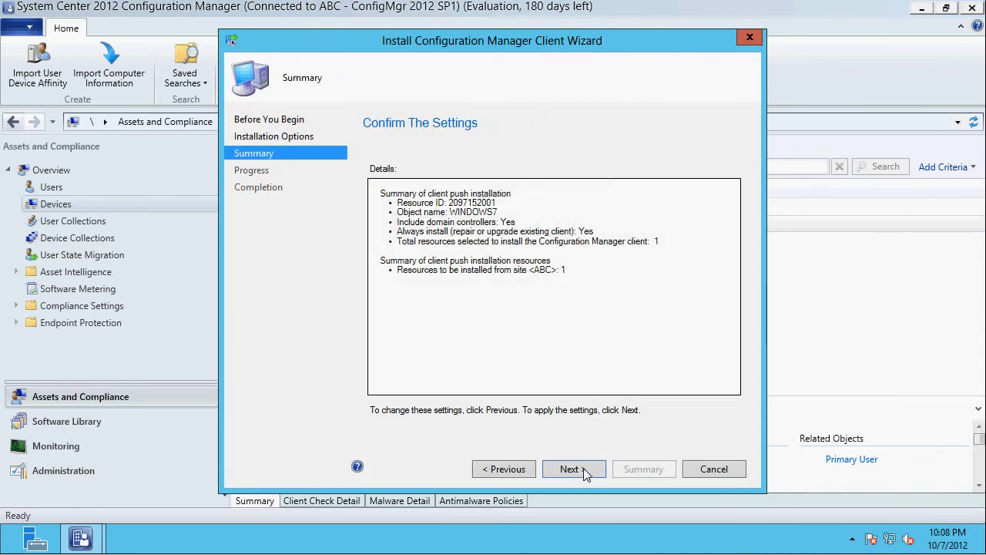
{"action": "left_click", "coordinate": [574, 471]}
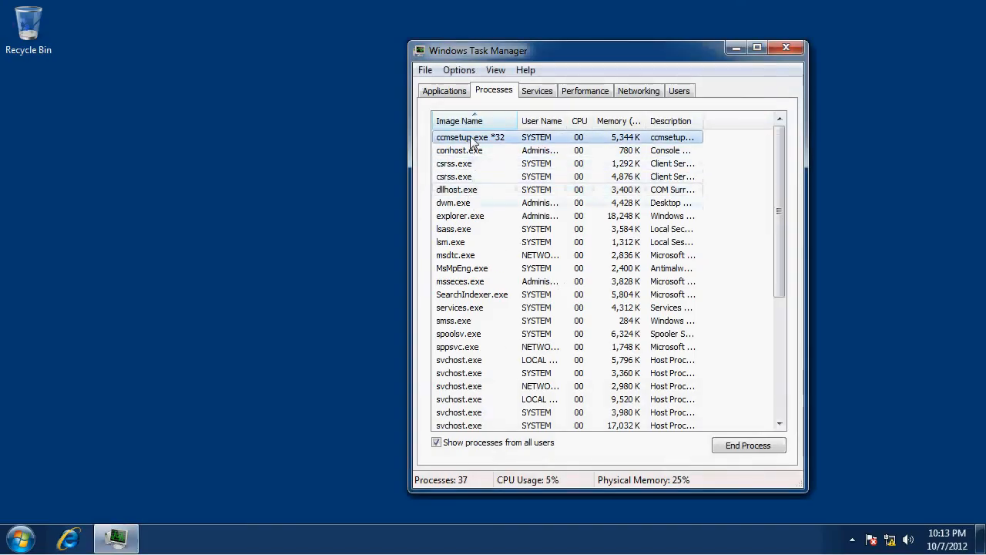
- On the Windows 7 client, examine the ccmsetup.exe process in Task Manager, widening the Image Name column
{"action": "left_click", "coordinate": [478, 137]}
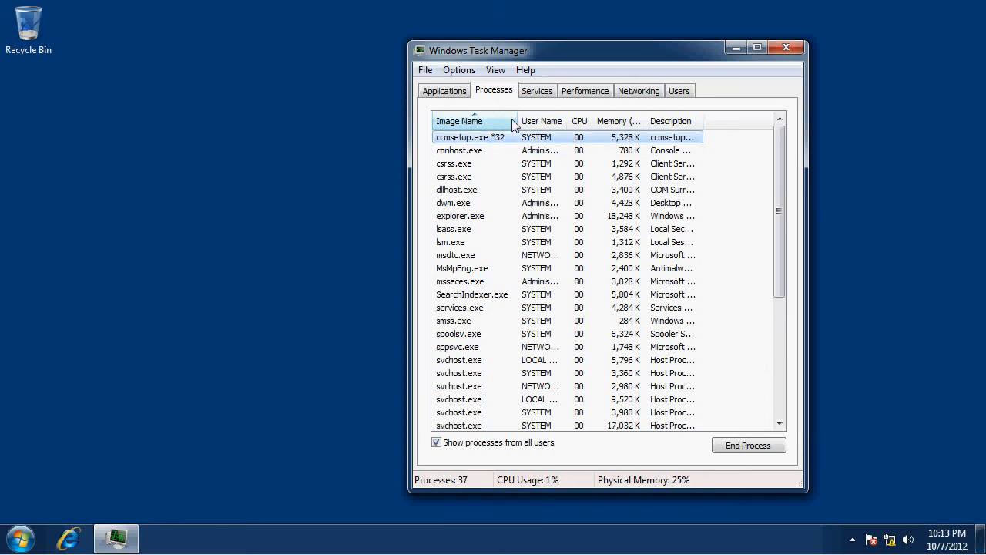
{"action": "left_click_drag", "start_coordinate": [517, 125], "coordinate": [551, 129]}
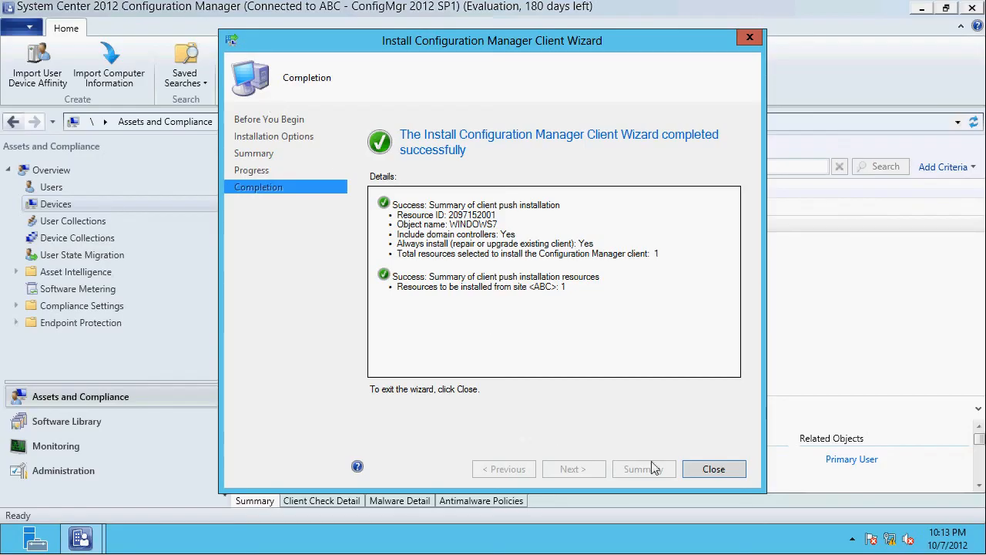
- Return to Configuration Manager, close the client installation wizard, and check the devices' client status with a wider Client column
{"action": "left_click", "coordinate": [711, 469]}
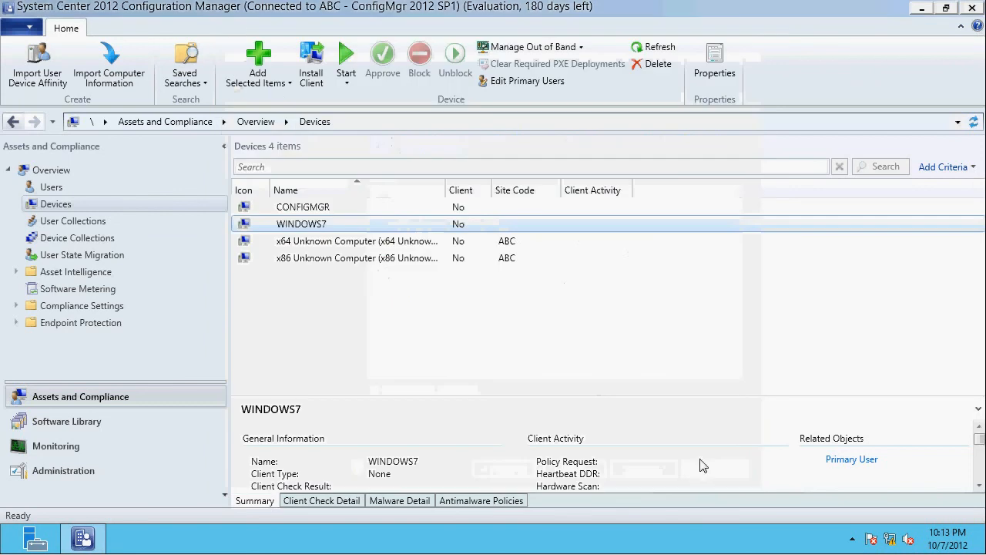
{"action": "left_click", "coordinate": [330, 207]}
{"action": "left_click_drag", "start_coordinate": [496, 192], "coordinate": [523, 196]}
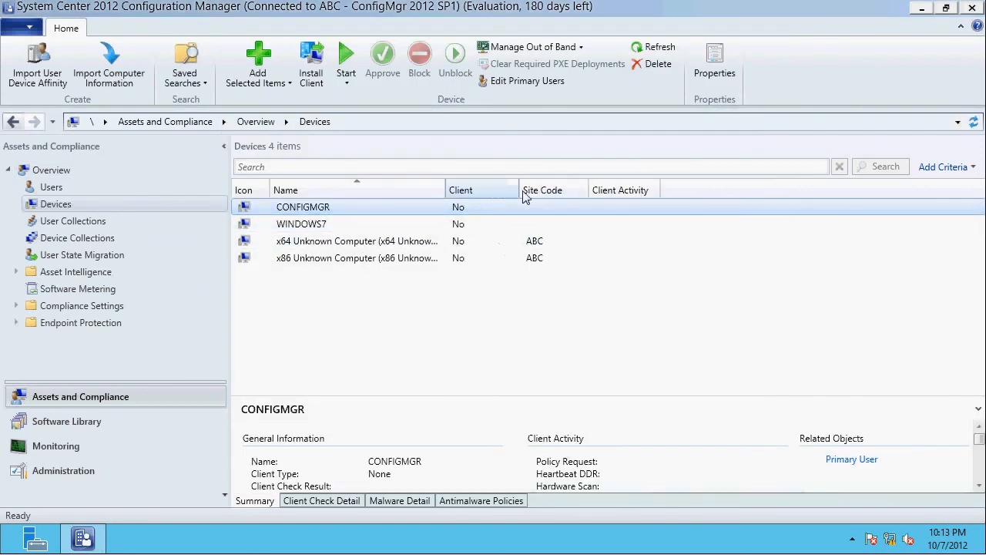